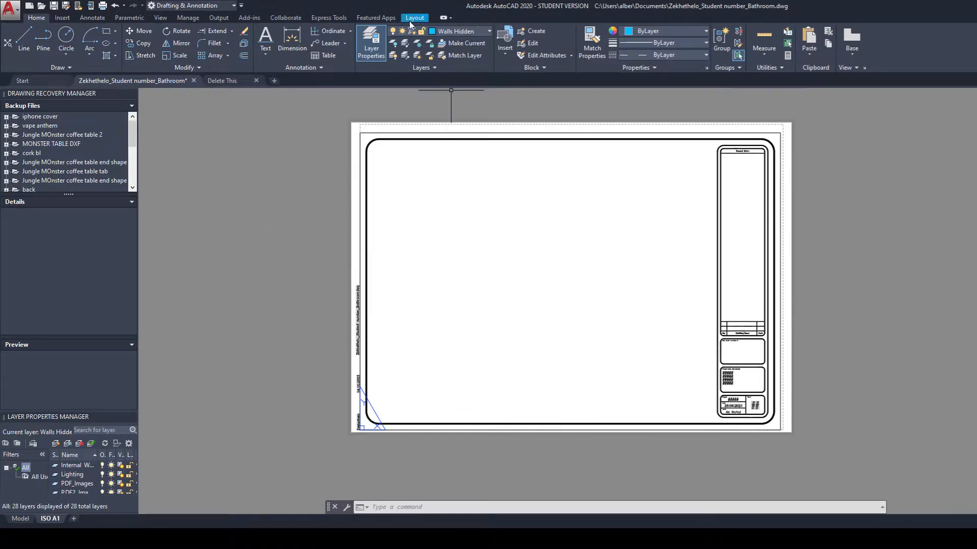
Step: Start inserting a view into the ISO A1 layout and frame the dimensioned bathroom floor plan as the view area
left_click(412, 20)
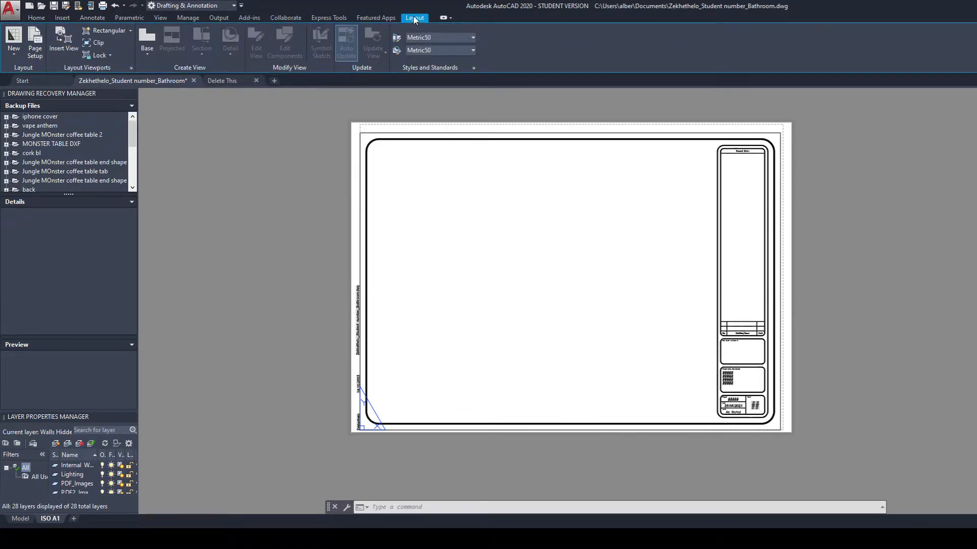
left_click(62, 42)
scroll(597, 241, "down", 3)
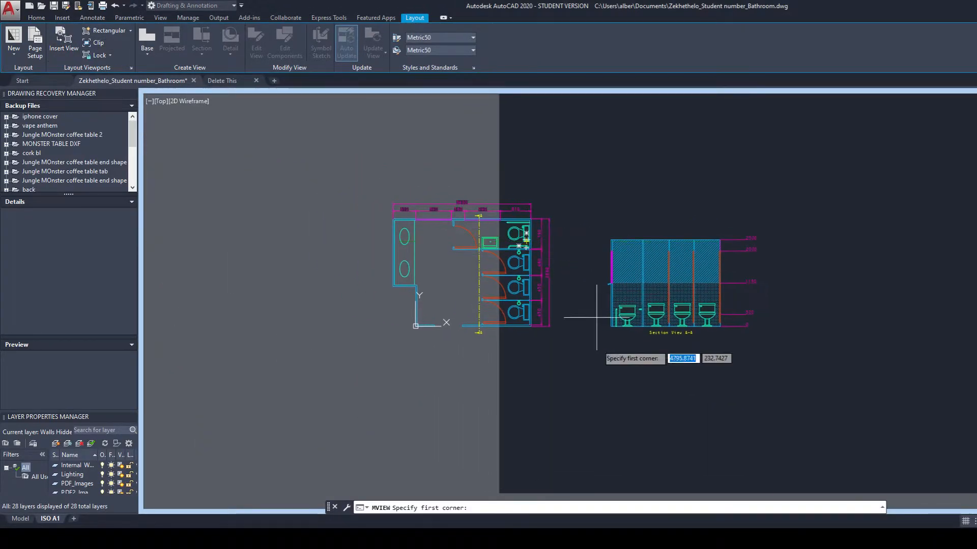
scroll(636, 264, "up", 6)
middle_click_drag(619, 306, 894, 311)
middle_click_drag(653, 206, 618, 254)
scroll(619, 254, "down", 2)
left_click(646, 176)
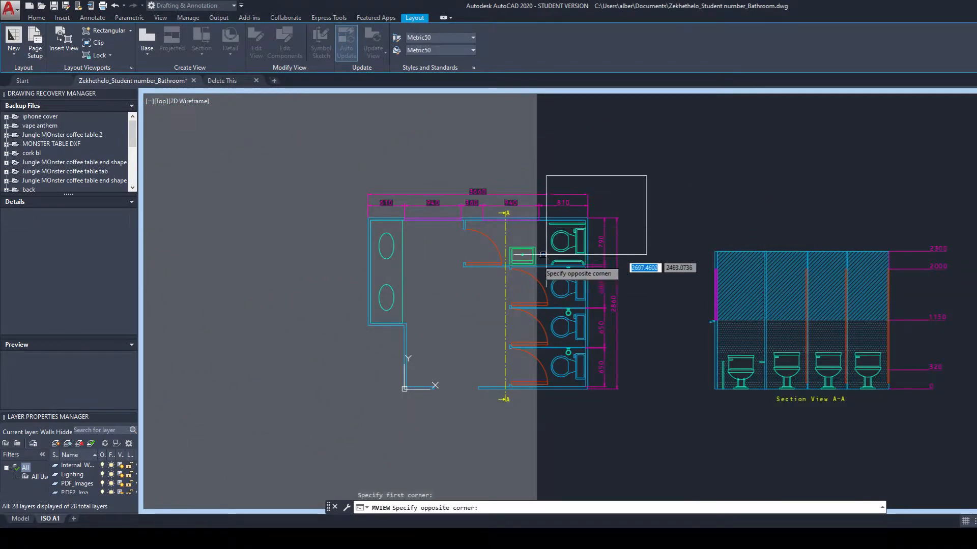
left_click(323, 416)
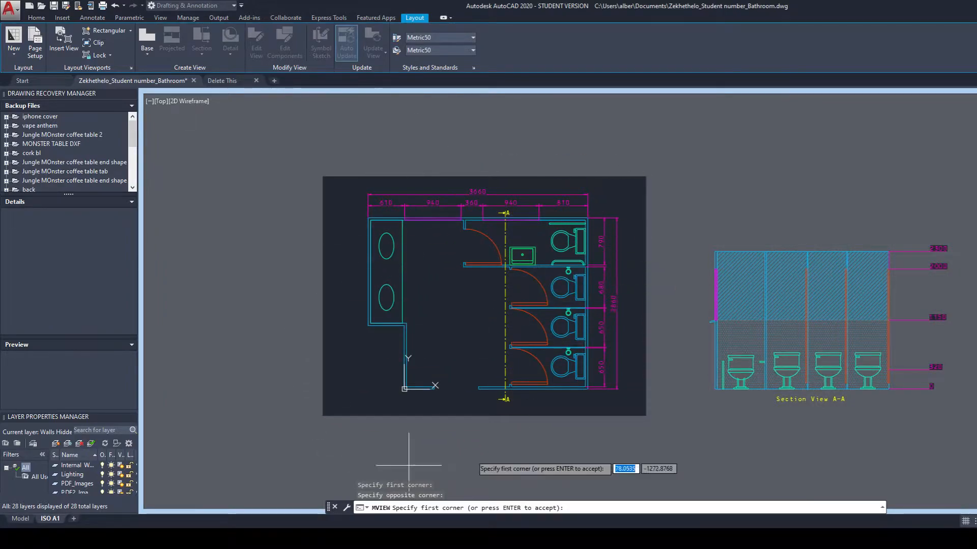
Step: Redefine the view area with several trial windows over different parts of the floor plan
left_click(315, 240)
left_click(479, 344)
left_click(576, 237)
left_click(404, 462)
left_click(498, 326)
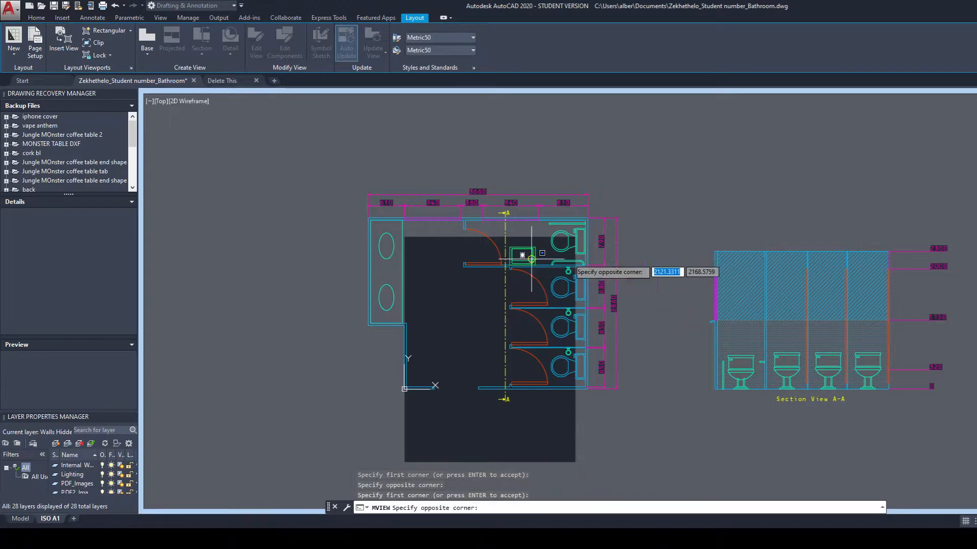
left_click(675, 220)
Step: Frame the complete floor plan with its dimensions as the view area and accept it
left_click(640, 174)
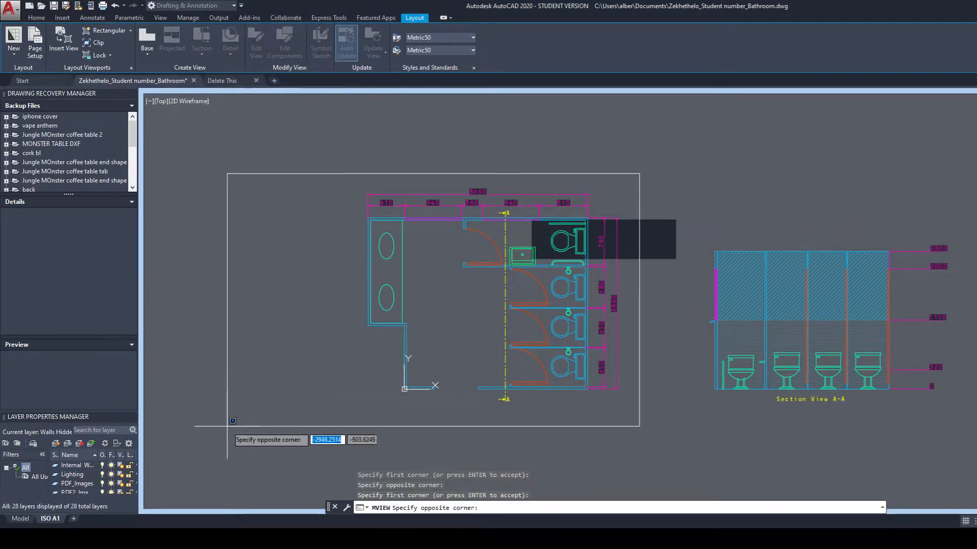
left_click(339, 412)
key("Return")
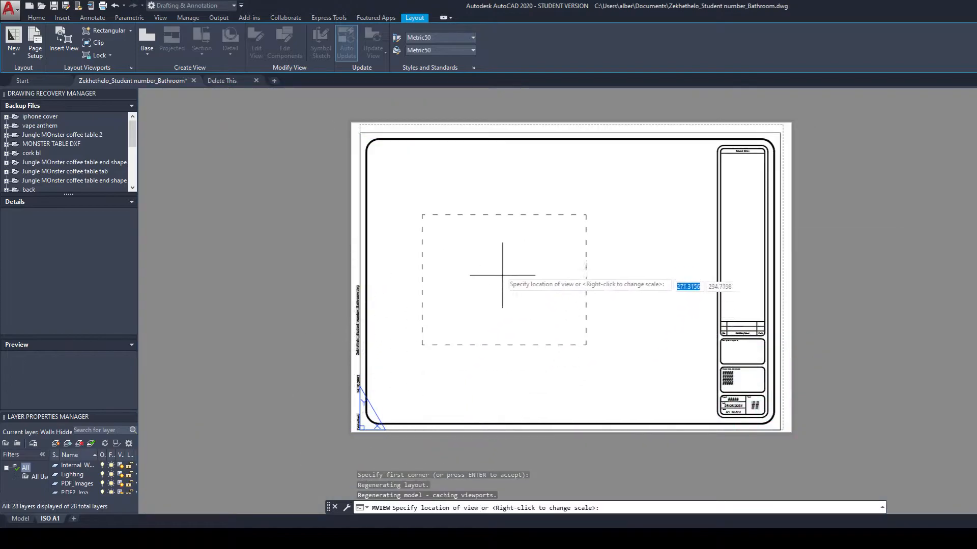
Step: Set the view scale to 1:20 and place the floor plan viewport in the upper-left area of the sheet
right_click(493, 238)
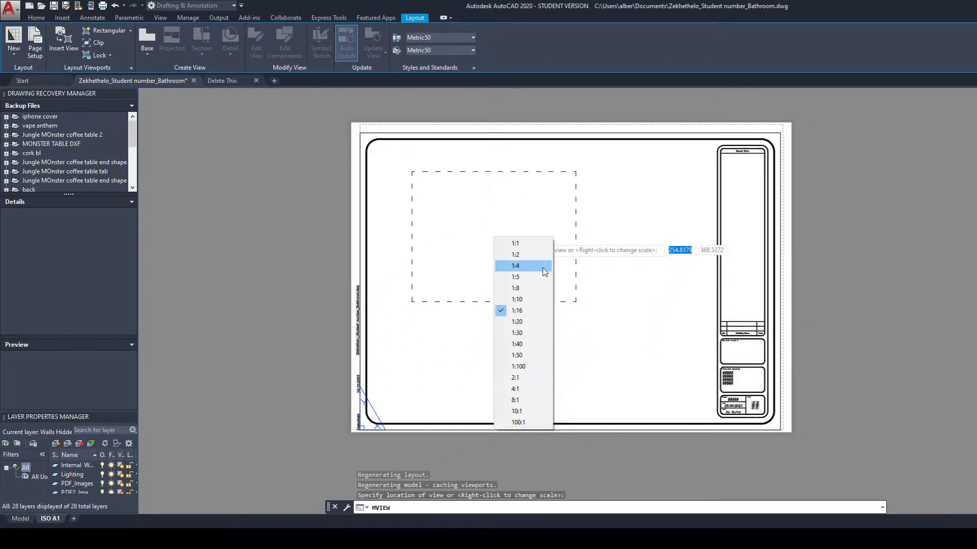
left_click(529, 322)
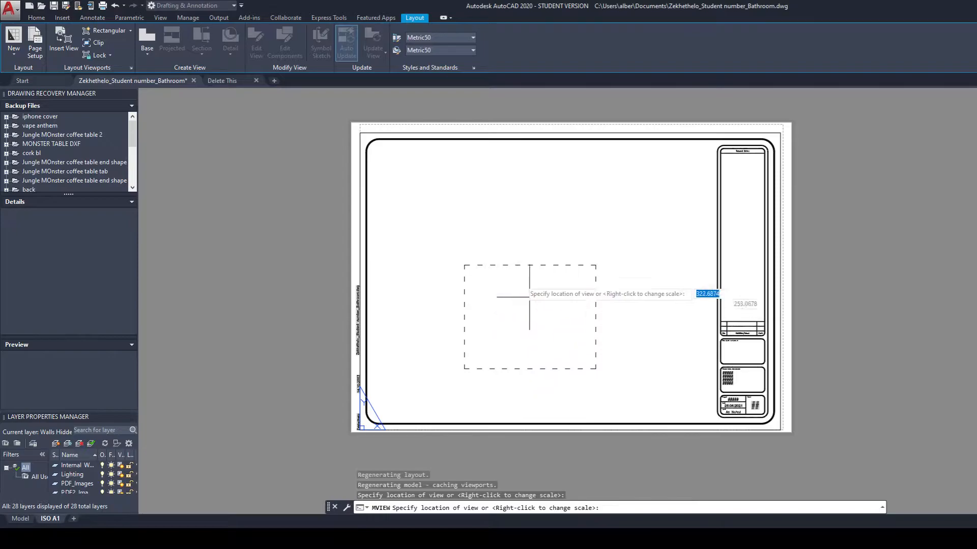
left_click(452, 212)
scroll(466, 196, "up", 2)
scroll(468, 194, "down", 1)
scroll(508, 246, "up", 3)
scroll(489, 249, "down", 5)
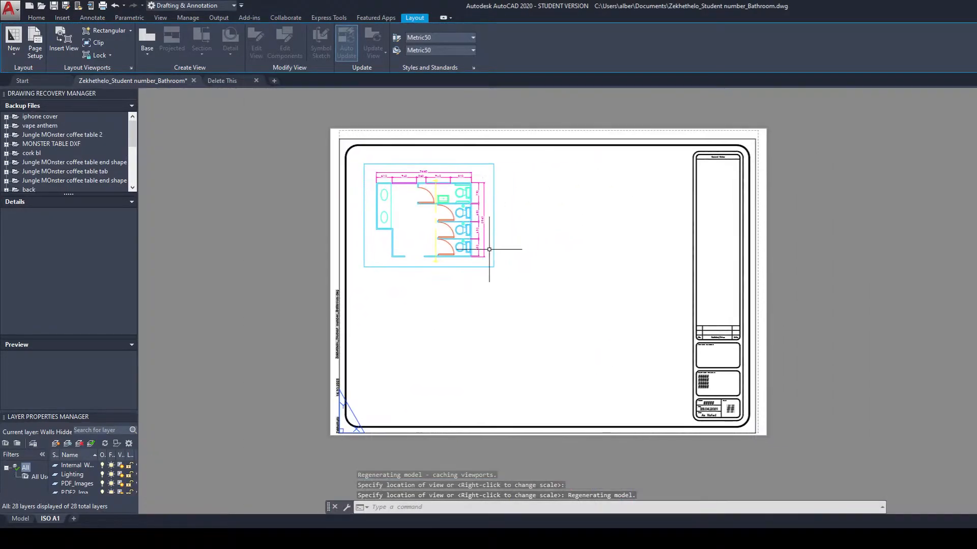
type("mv")
key("Return")
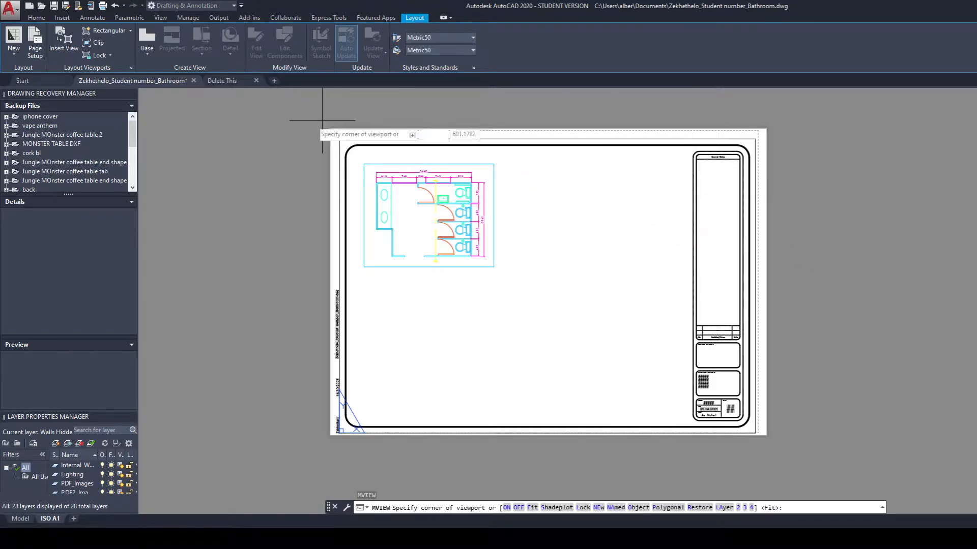
key("Escape")
Step: Start inserting a second view and frame Section View A-A with its height levels as the view area
left_click(63, 57)
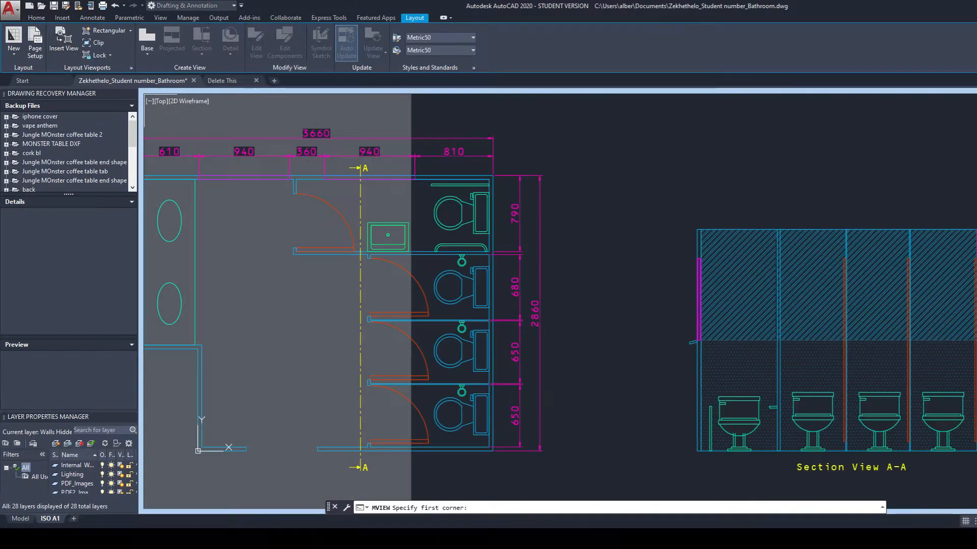
scroll(673, 288, "down", 2)
middle_click_drag(673, 288, 402, 204)
left_click(702, 133)
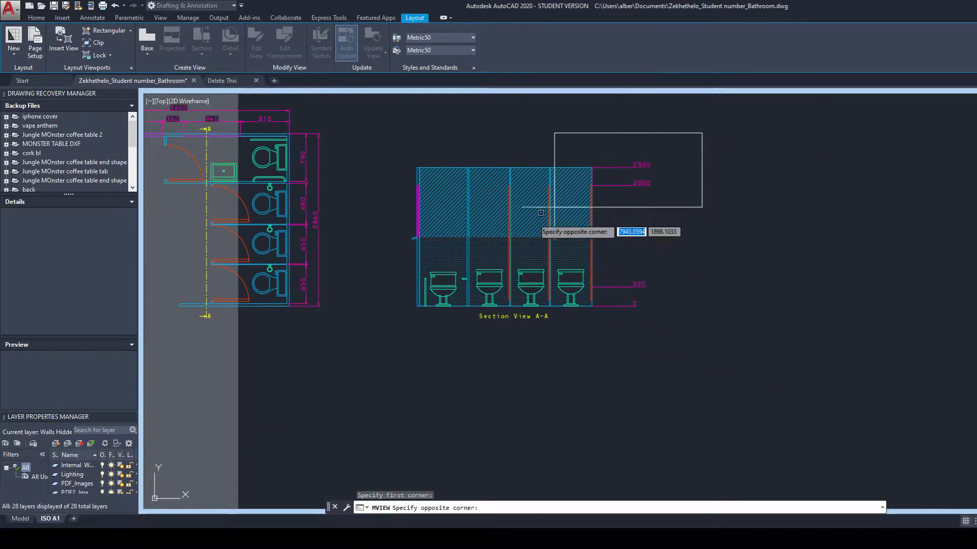
left_click(353, 331)
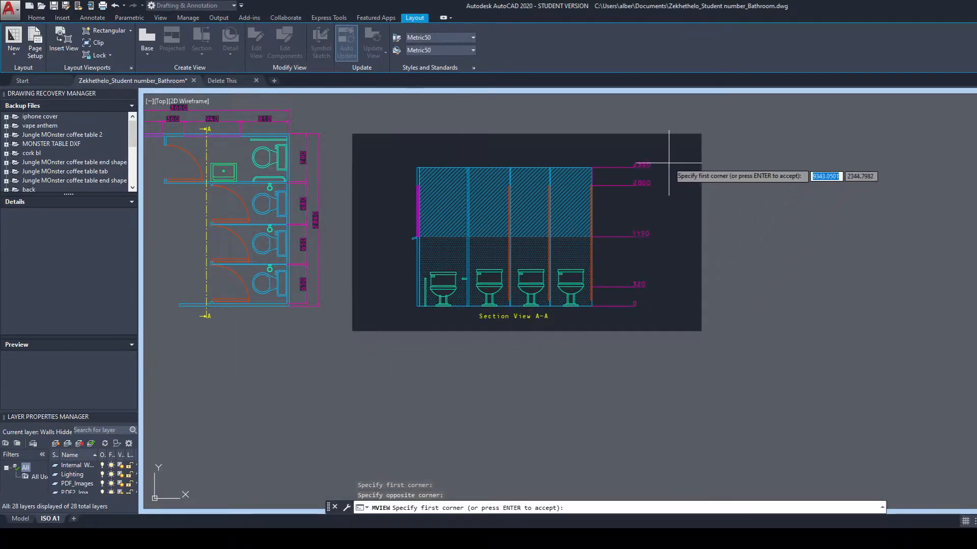
Step: Reframe the section view with a tighter window and place its viewport on the sheet to the right of the floor plan
left_click(657, 153)
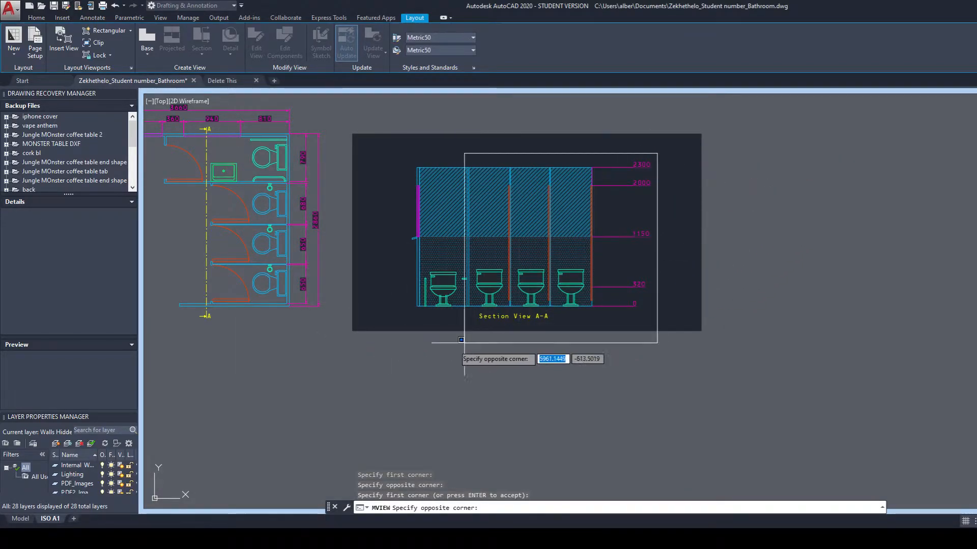
left_click(400, 328)
key("Return")
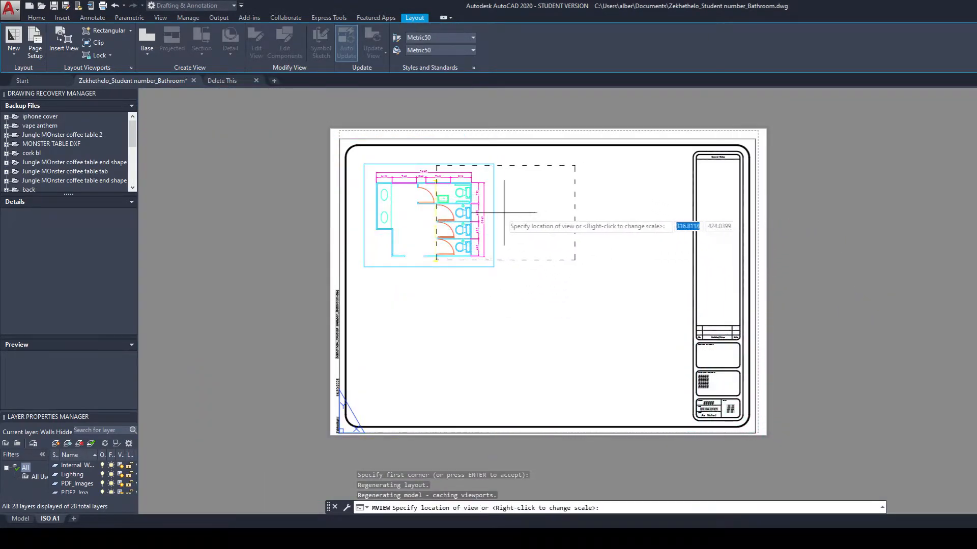
left_click(594, 214)
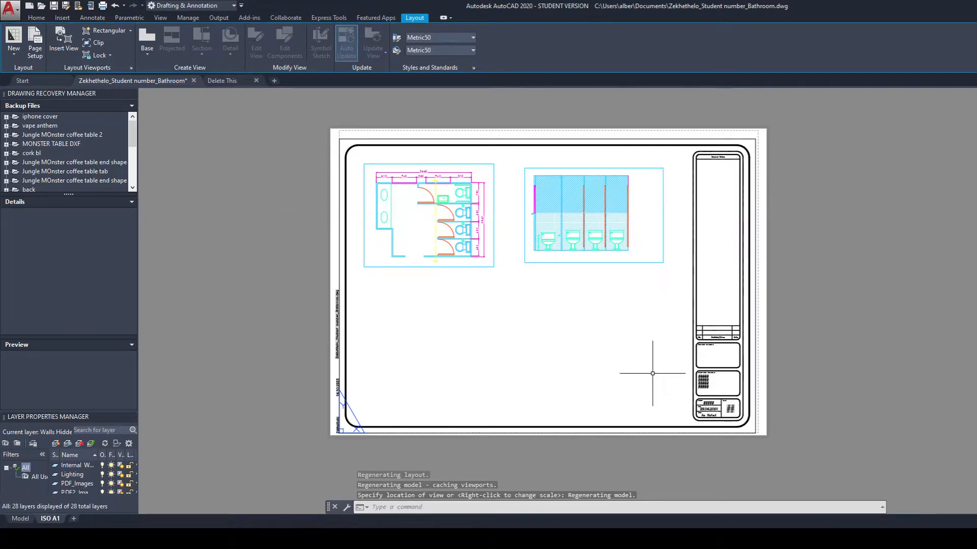
scroll(583, 211, "up", 5)
scroll(509, 242, "down", 5)
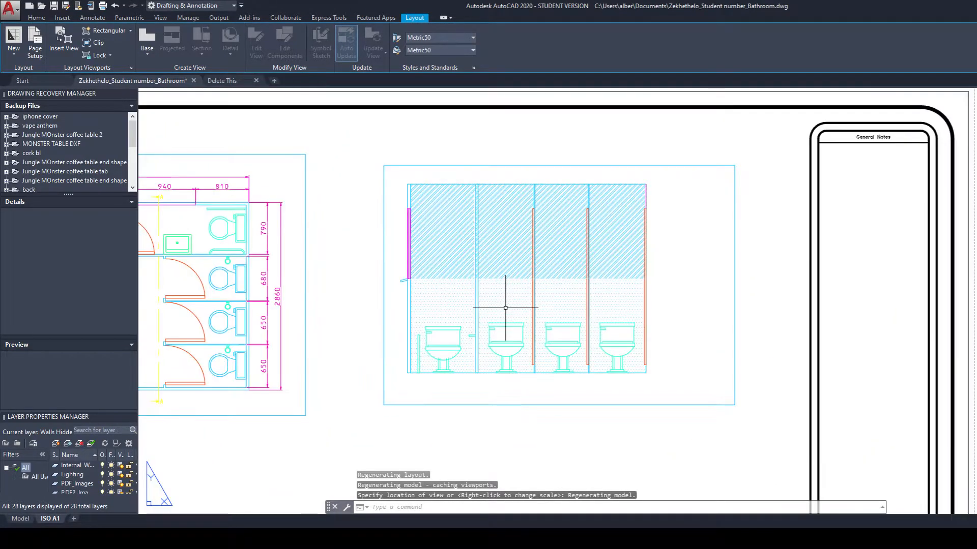
scroll(565, 285, "up", 3)
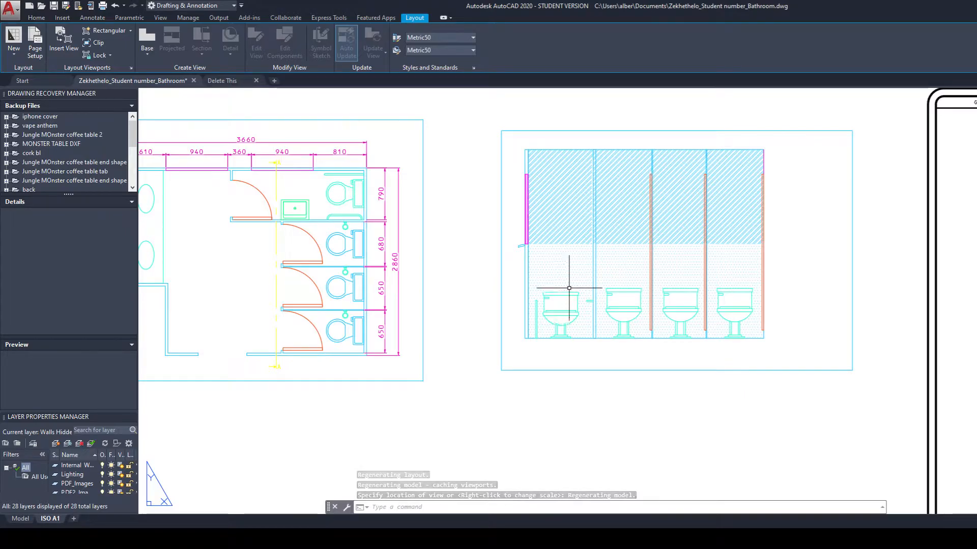
Step: Take the program window out of full screen, move it higher on the desktop and extend its height downwards
left_click_drag(825, 6, 552, 125)
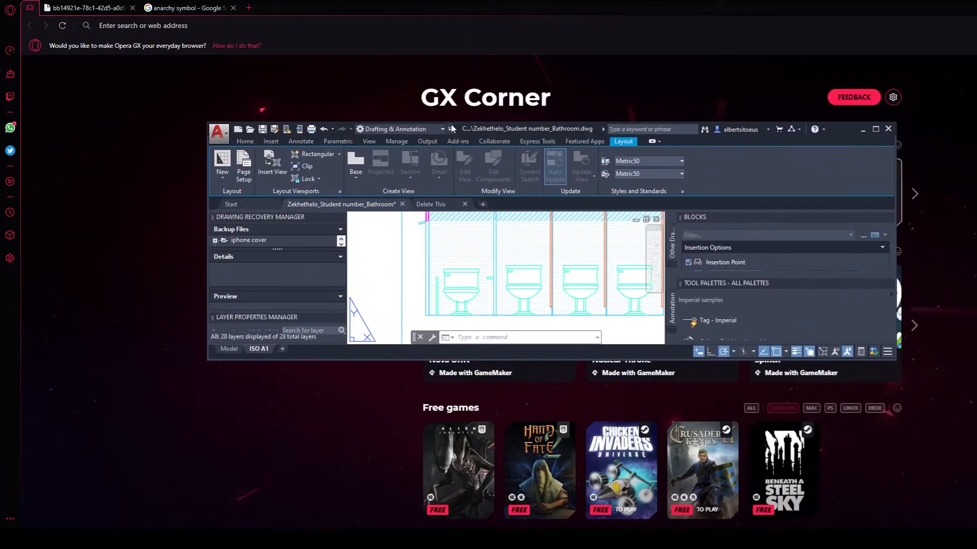
left_click_drag(479, 122, 478, 19)
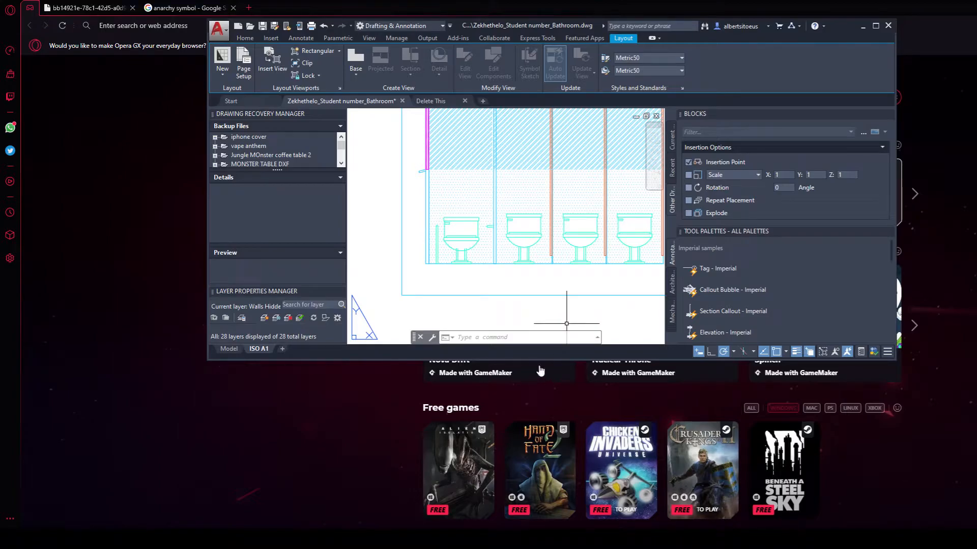
left_click_drag(541, 361, 524, 492)
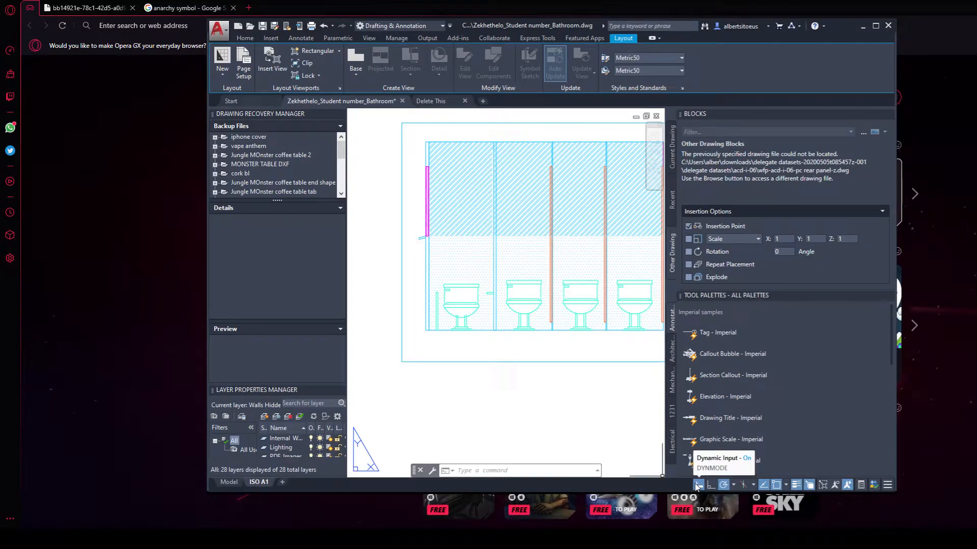
Step: Switch to model space and set the status bar tools to include Grid and Snap Mode but not Dynamic UCS, Selection Filtering or Gizmo
left_click(890, 486)
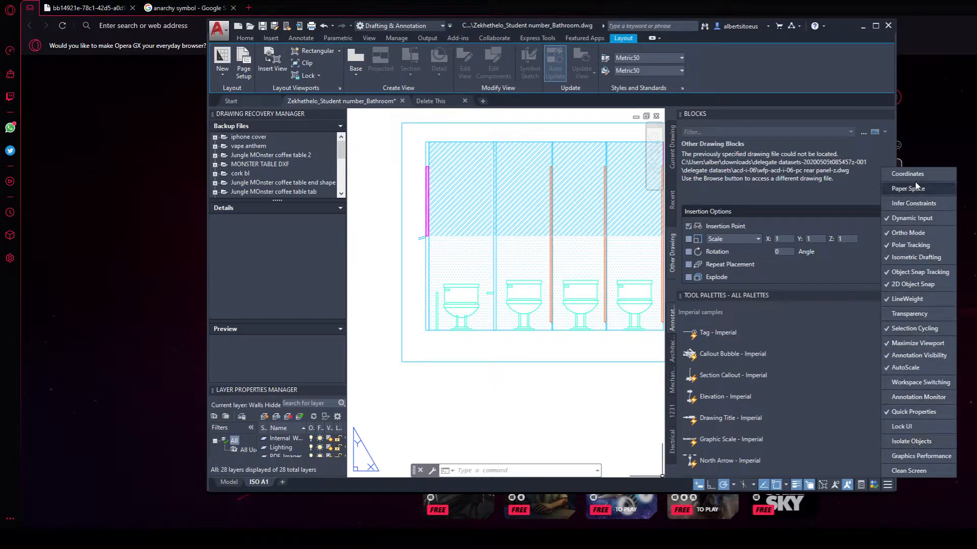
left_click(229, 481)
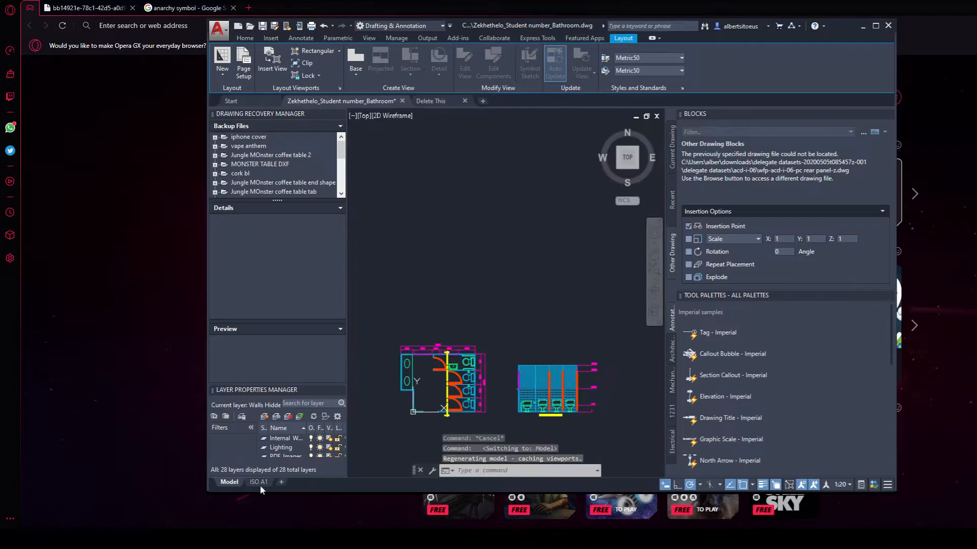
left_click(888, 485)
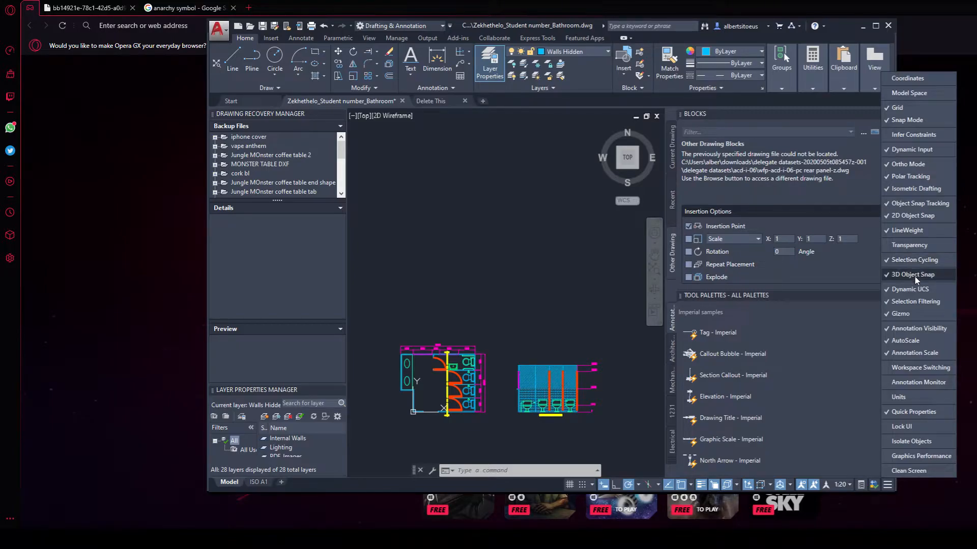
left_click(910, 290)
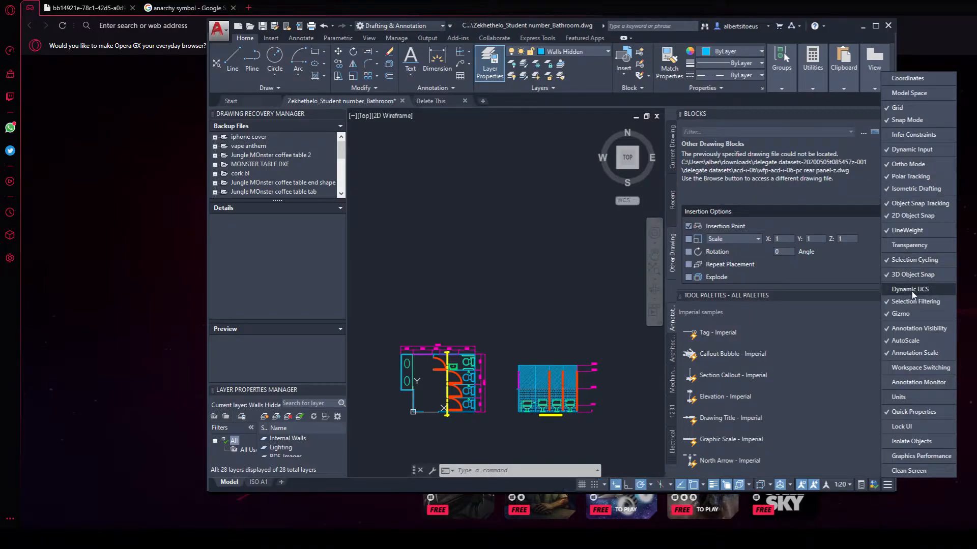
left_click(913, 302)
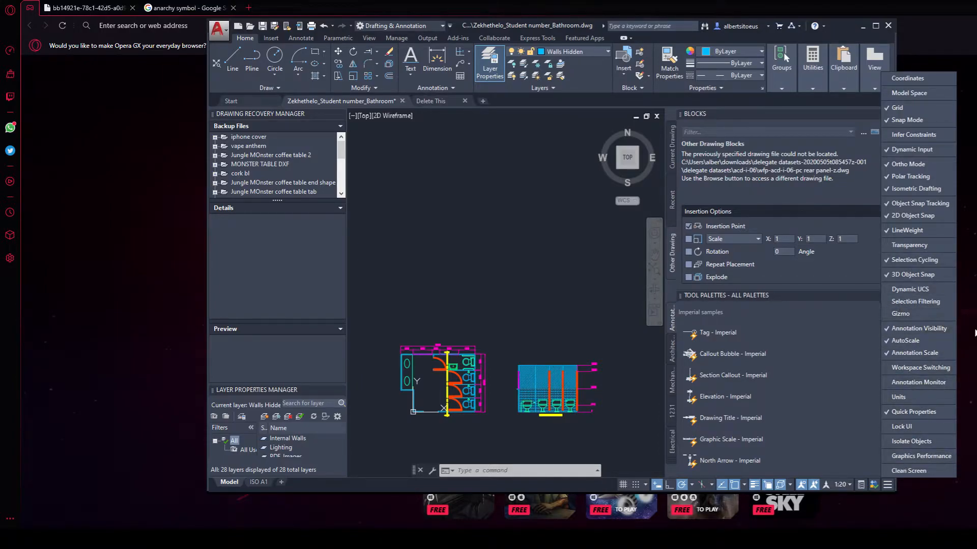
left_click(628, 444)
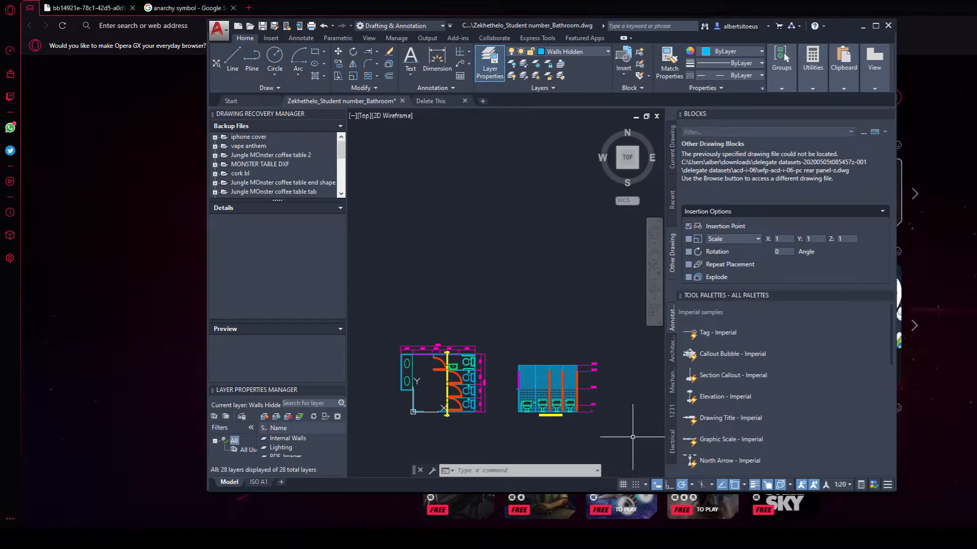
Step: Toggle the model space grid on and off twice to compare the display
left_click(622, 485)
left_click(623, 485)
left_click(623, 484)
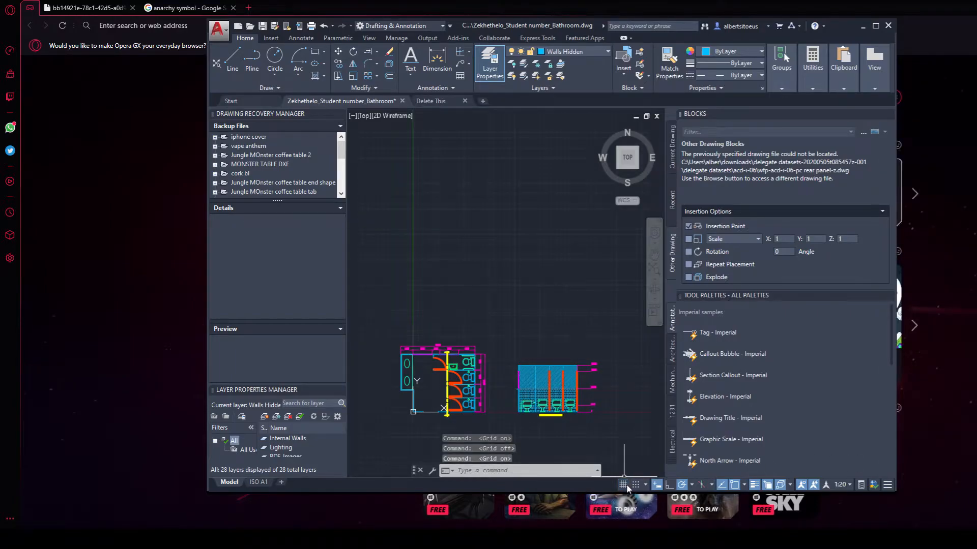
left_click(623, 484)
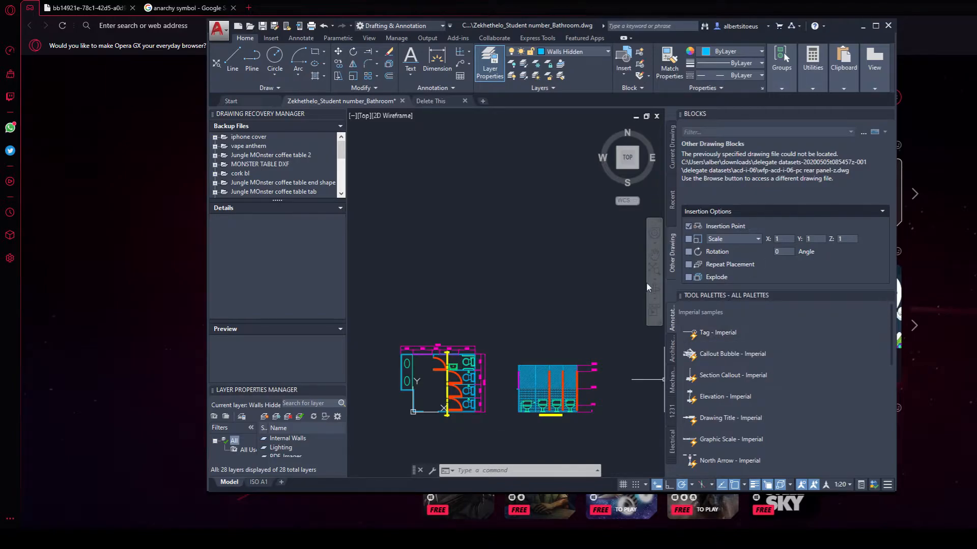
Step: Turn on the grid display and Snap Mode in model space
left_click(622, 483)
left_click(635, 485)
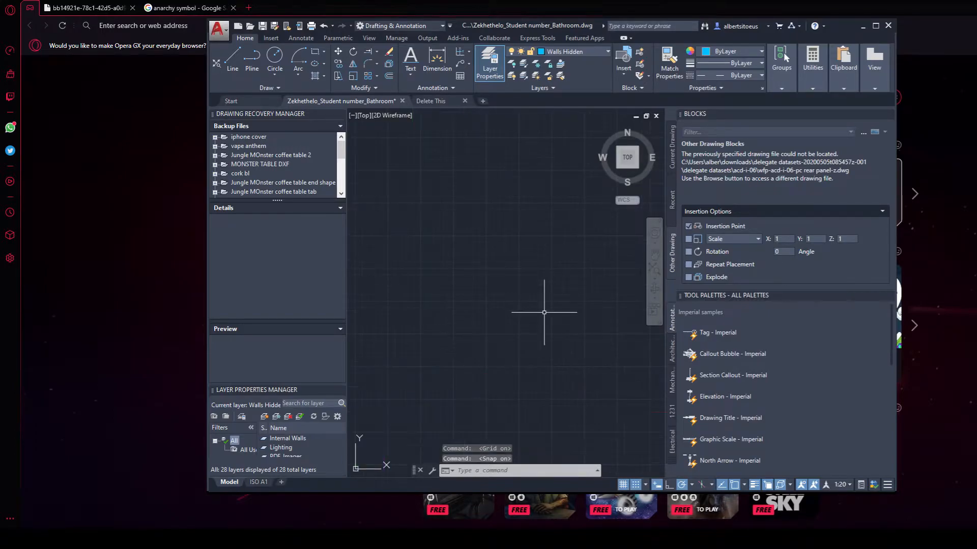
scroll(452, 335, "down", 20)
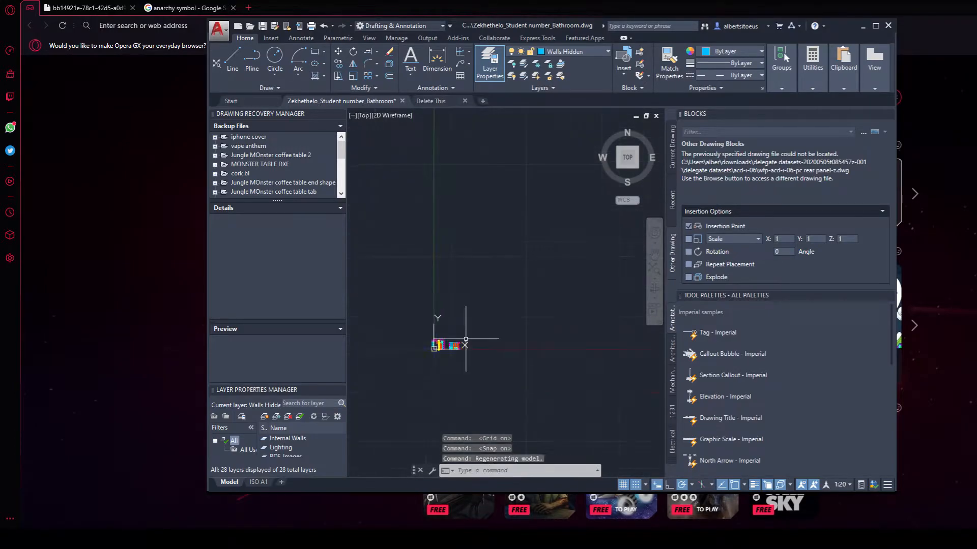
middle_click(532, 294)
middle_click(532, 294)
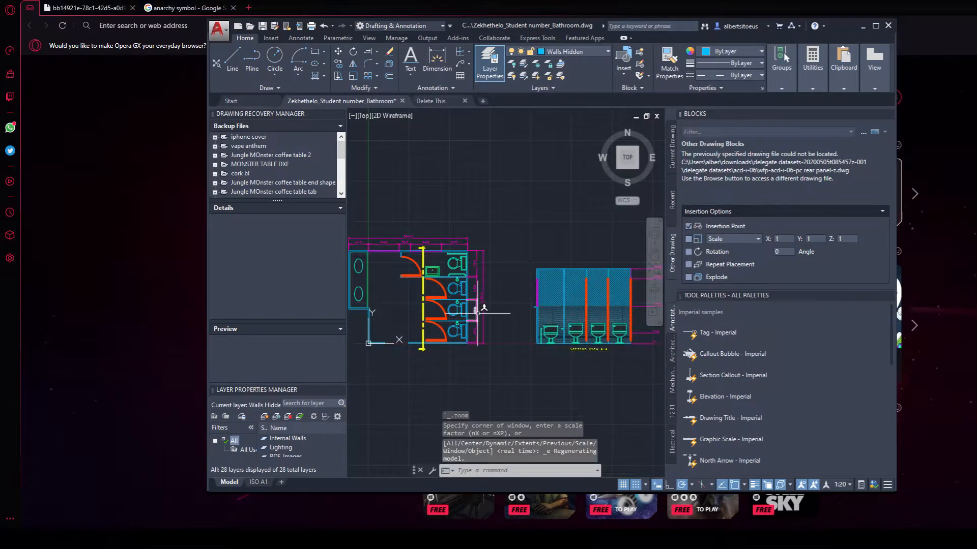
scroll(478, 318, "down", 15)
middle_click(498, 308)
middle_click(498, 309)
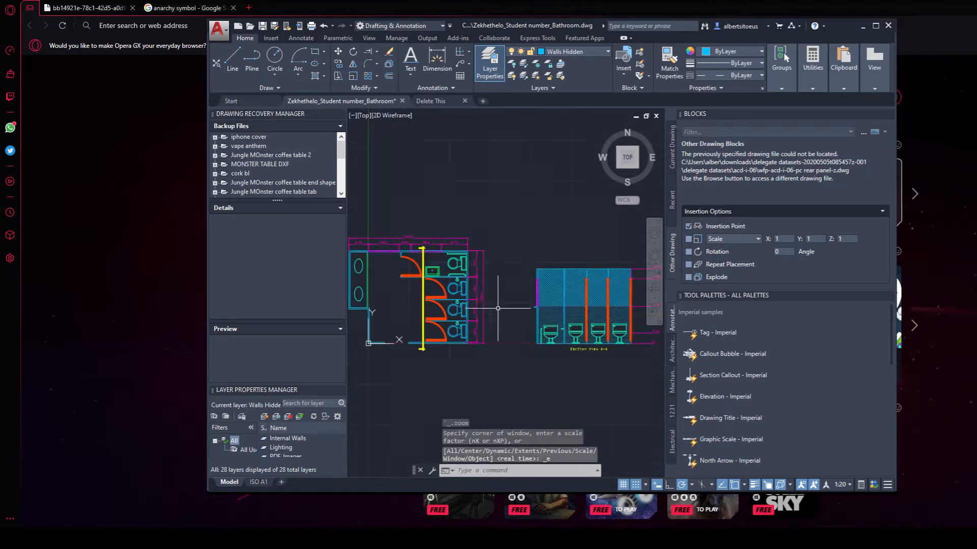
scroll(511, 295, "up", 8)
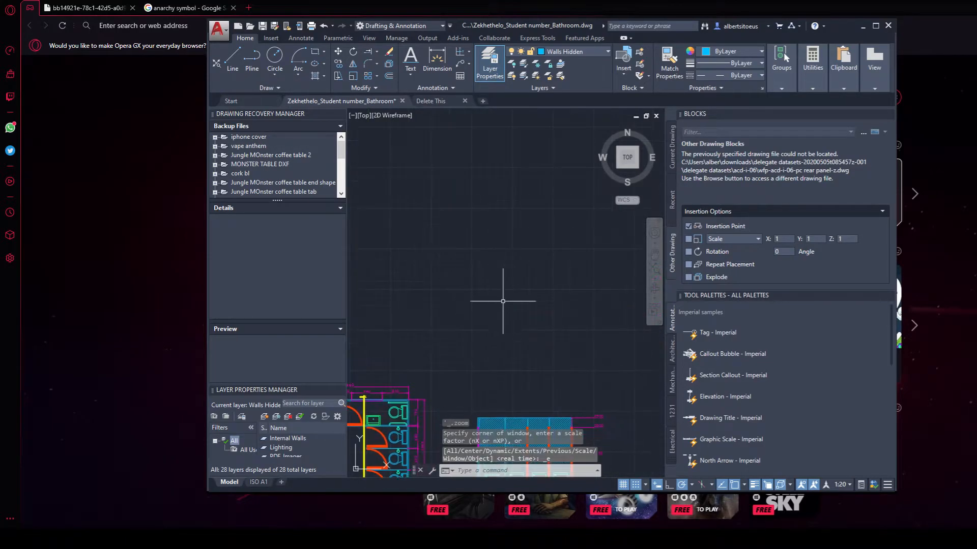
Step: Draw the upper run of a stepped line profile in an empty area of model space, snapping to 10-unit grid points with one diagonal segment
scroll(450, 327, "up", 4)
middle_click_drag(454, 326, 429, 256)
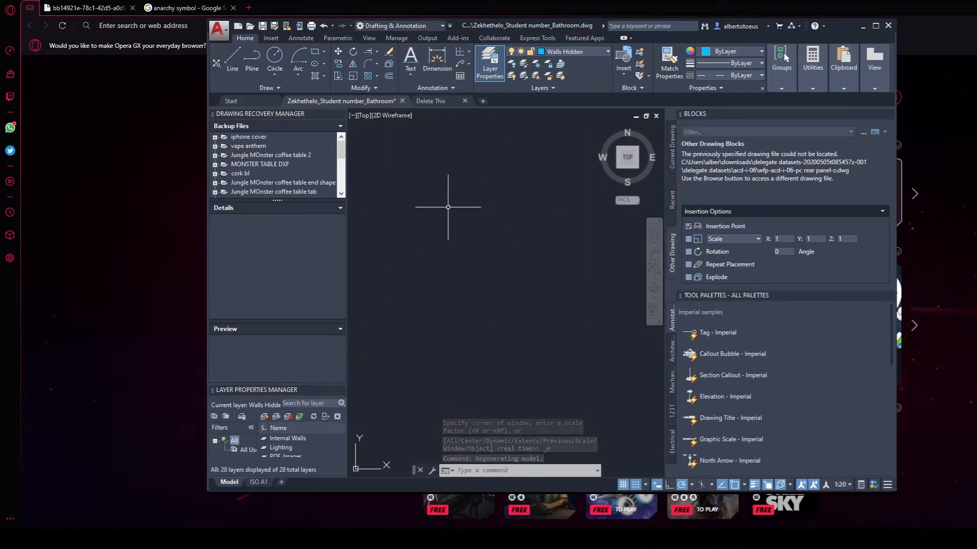
left_click(230, 58)
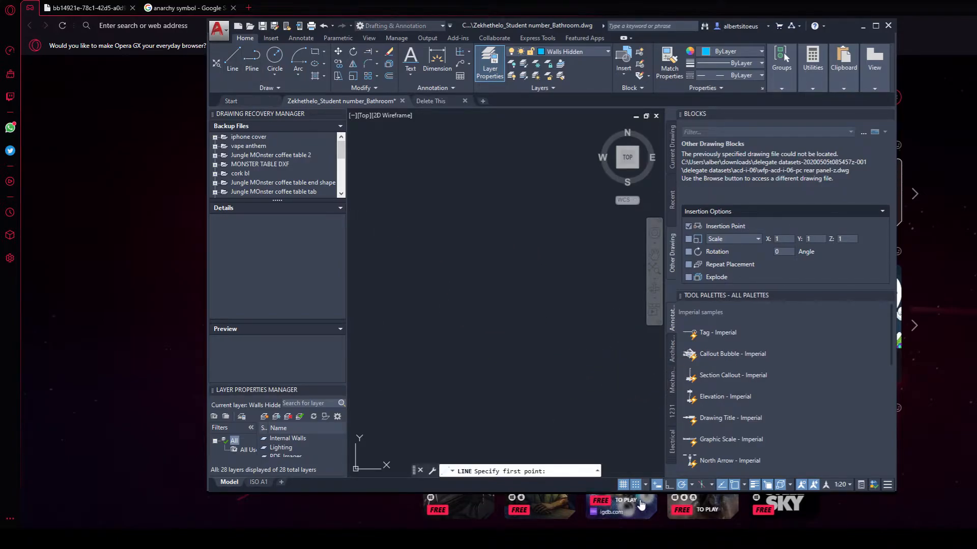
left_click(379, 213)
left_click(513, 212)
left_click(513, 345)
scroll(531, 350, "down", 4)
middle_click_drag(533, 350, 372, 319)
left_click(414, 317)
left_click(414, 265)
left_click(467, 212)
left_click(519, 212)
left_click(519, 264)
scroll(525, 274, "down", 4)
left_click(544, 270)
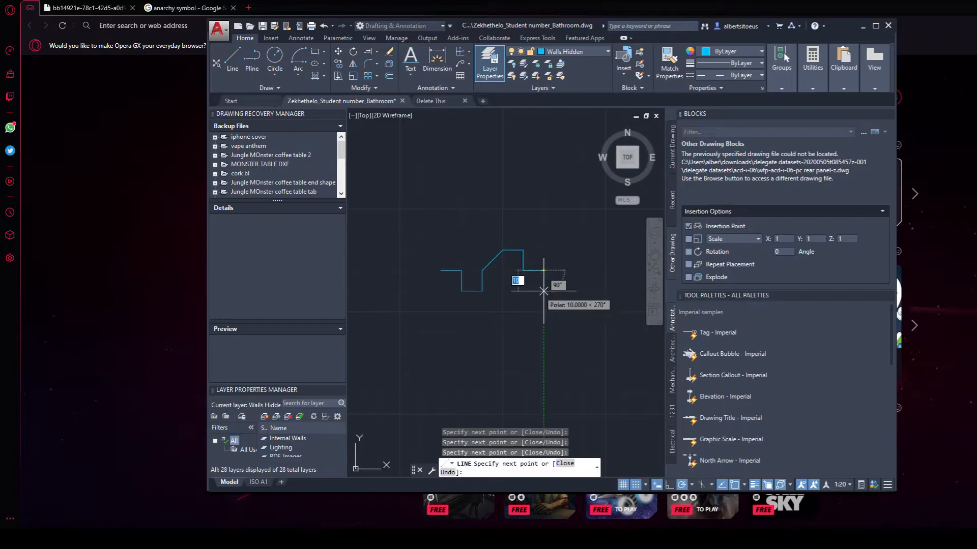
Step: Continue the stepped profile around its lower side to the starting point and close it, about 60 by 30 units overall
left_click(543, 312)
left_click(440, 312)
left_click(440, 291)
left_click(420, 291)
left_click(420, 270)
right_click(441, 270)
left_click(471, 312)
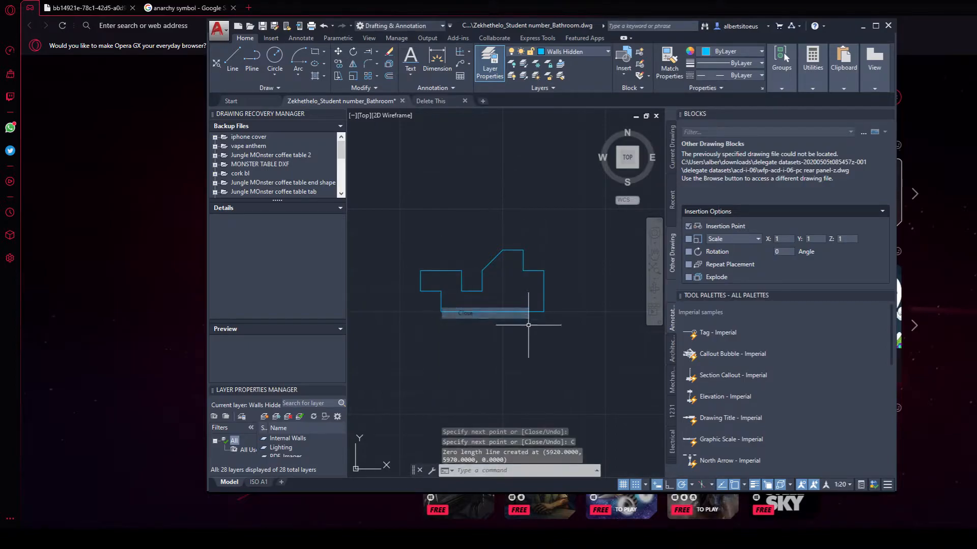
Step: Set the grid snap spacing to 50 with equal X and Y spacing
left_click(645, 485)
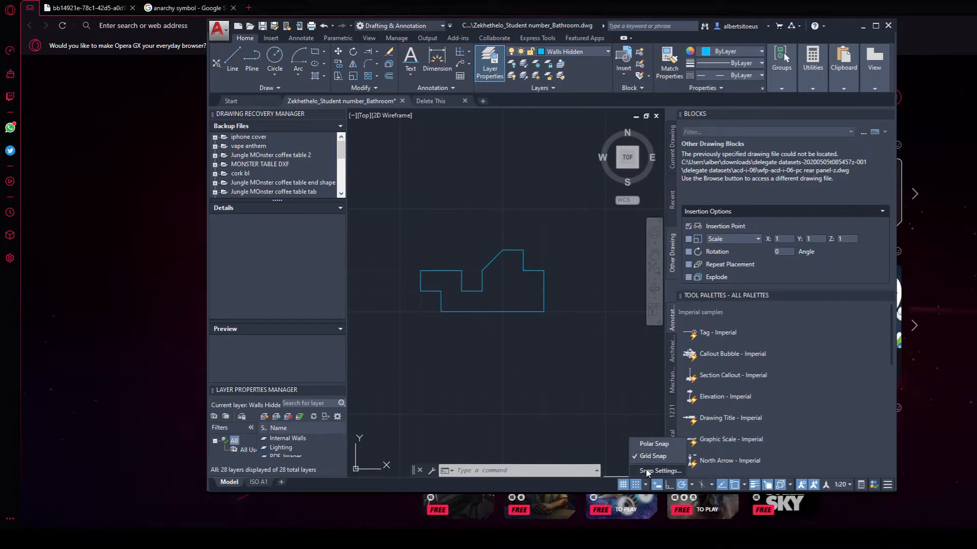
left_click(647, 471)
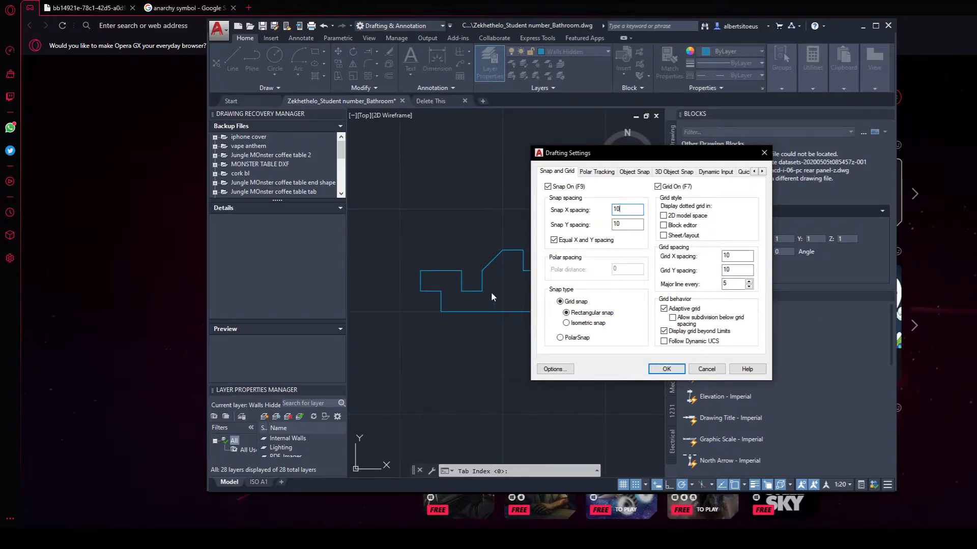
type("50")
left_click(667, 369)
Step: Draw an open stepped polyline above the small profile, snapping to 50-unit points with one diagonal segment, and end the command
middle_click_drag(497, 212, 442, 245)
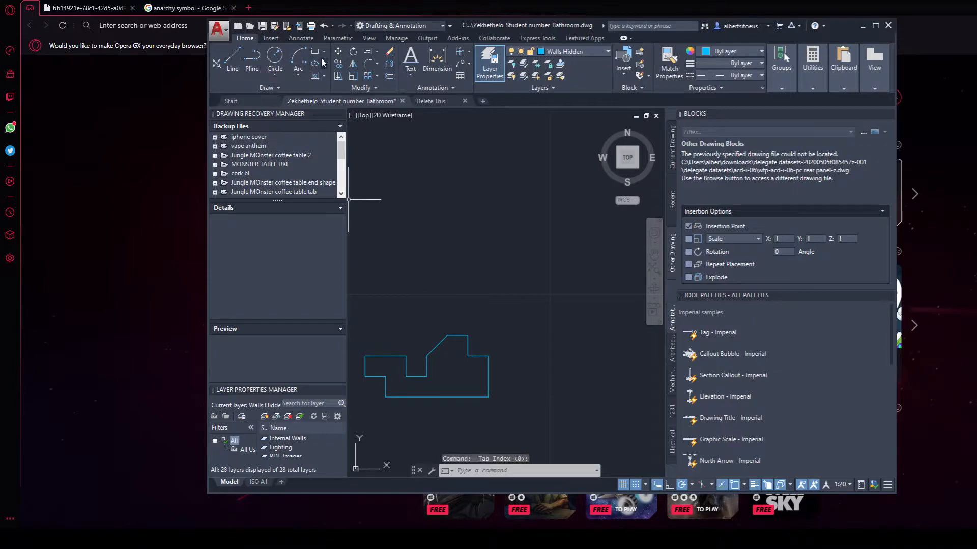
left_click(252, 56)
left_click(557, 293)
scroll(555, 277, "down", 3)
middle_click_drag(555, 277, 452, 287)
left_click(454, 247)
left_click(492, 247)
left_click(492, 286)
left_click(533, 286)
left_click(574, 247)
left_click(614, 246)
right_click(599, 290)
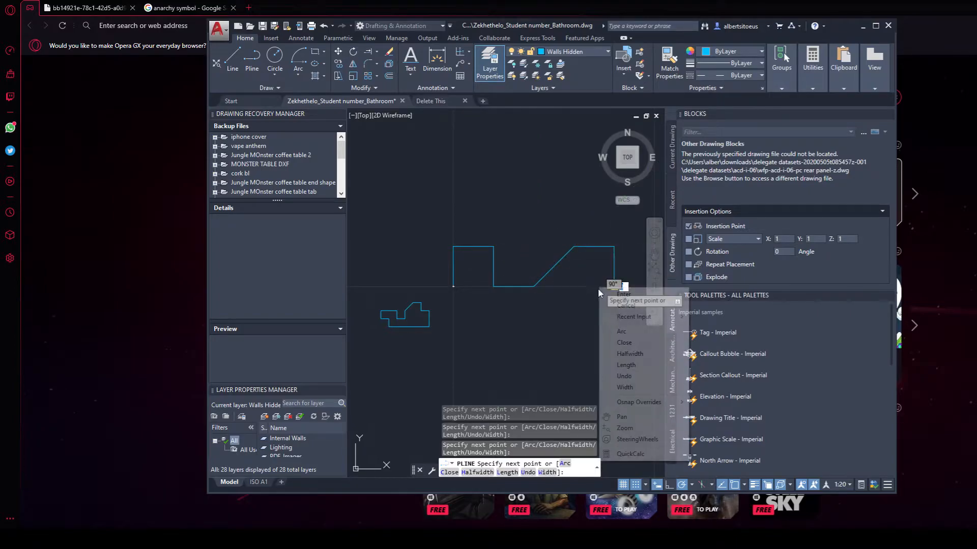
left_click(624, 305)
Step: Erase the stepped polyline and all segments of the small closed profile from model space
middle_click_drag(508, 286, 458, 301)
left_click(570, 248)
left_click(380, 357)
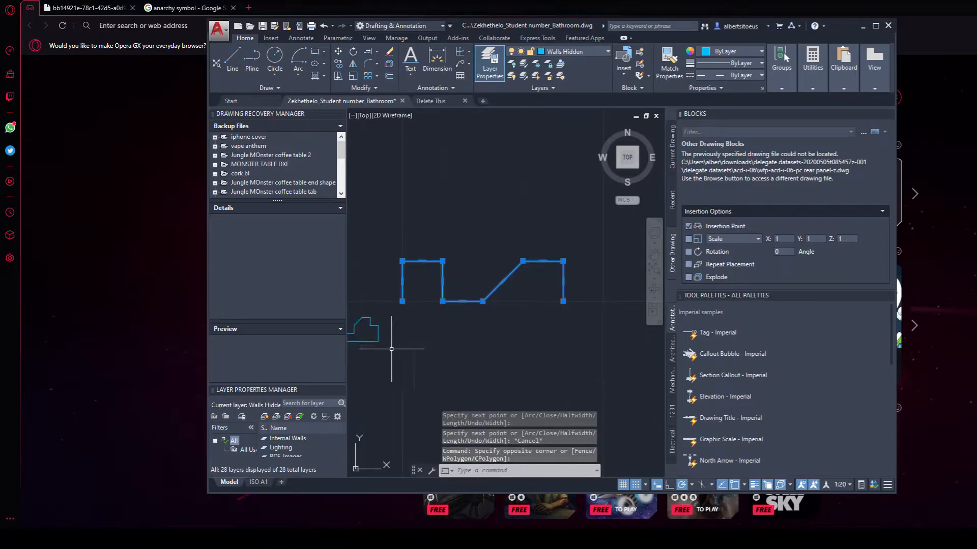
left_click(394, 322)
left_click(358, 358)
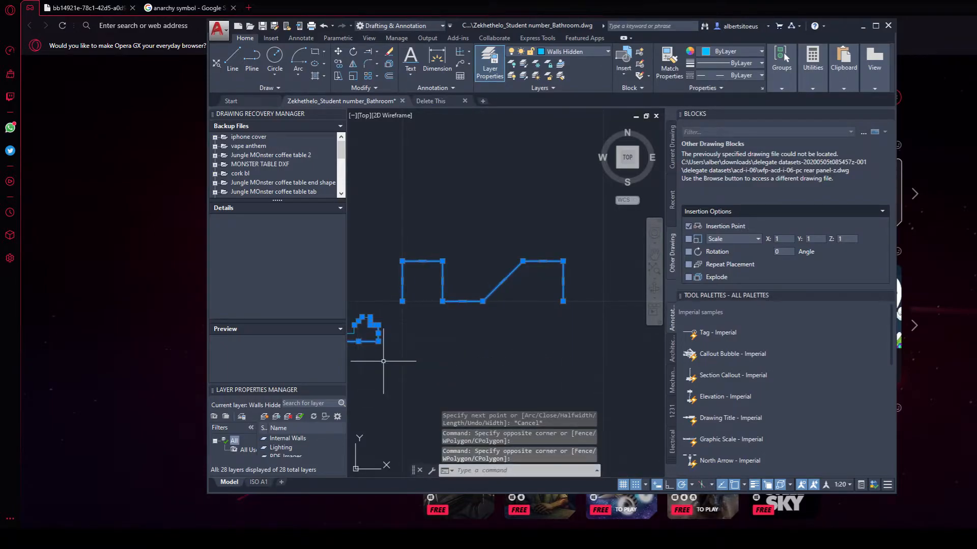
key("Delete")
middle_click_drag(375, 294, 415, 273)
left_click(436, 277)
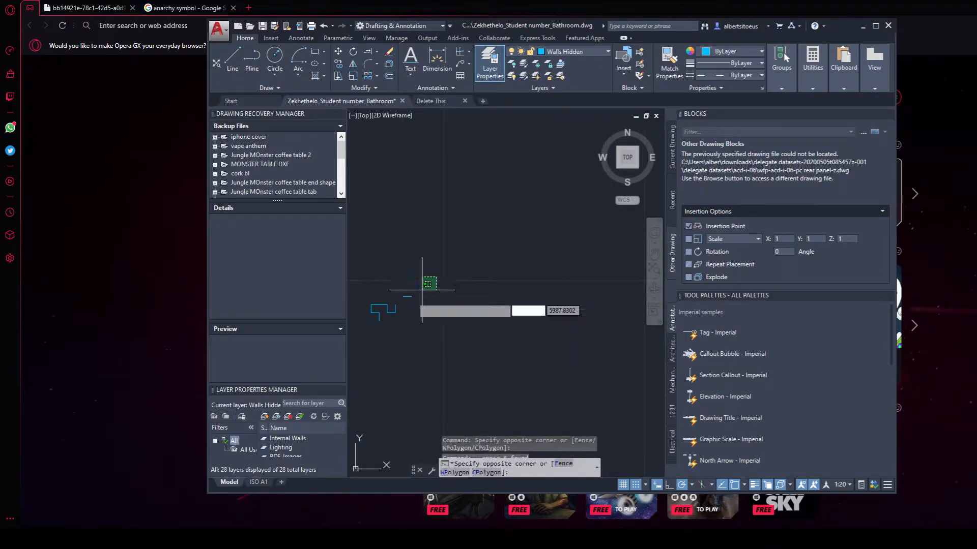
left_click(371, 359)
key("Delete")
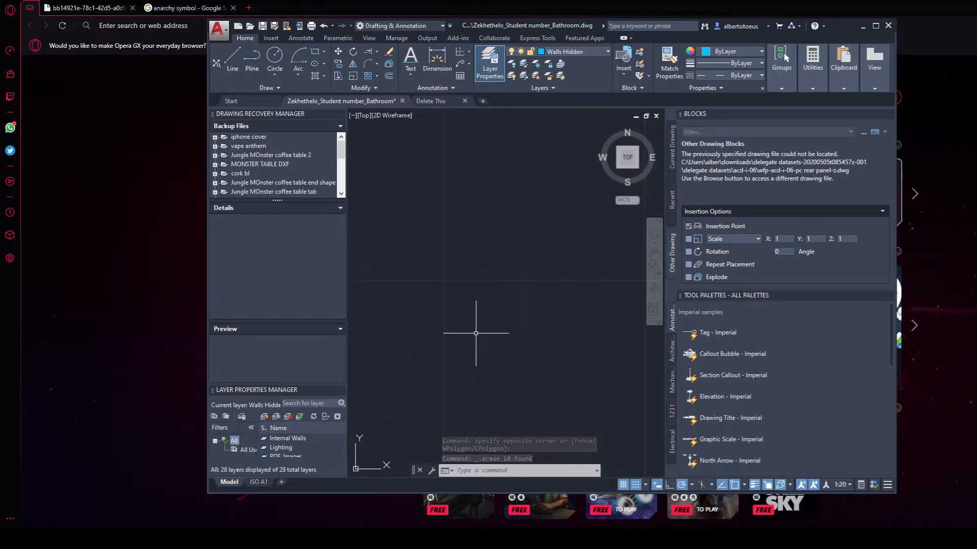
middle_click_drag(474, 333, 519, 319)
middle_click_drag(447, 372, 542, 249)
middle_click_drag(458, 301, 552, 232)
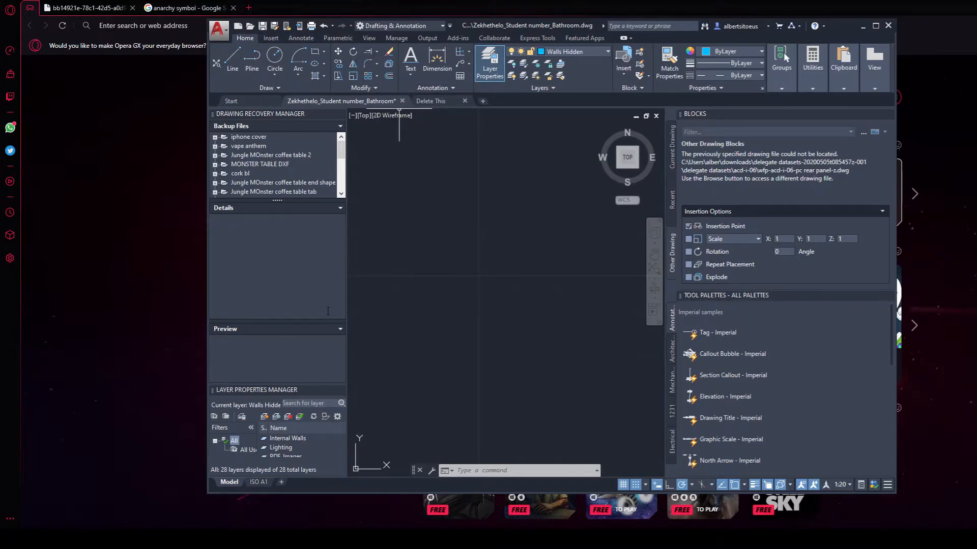
scroll(297, 39, "down", 4)
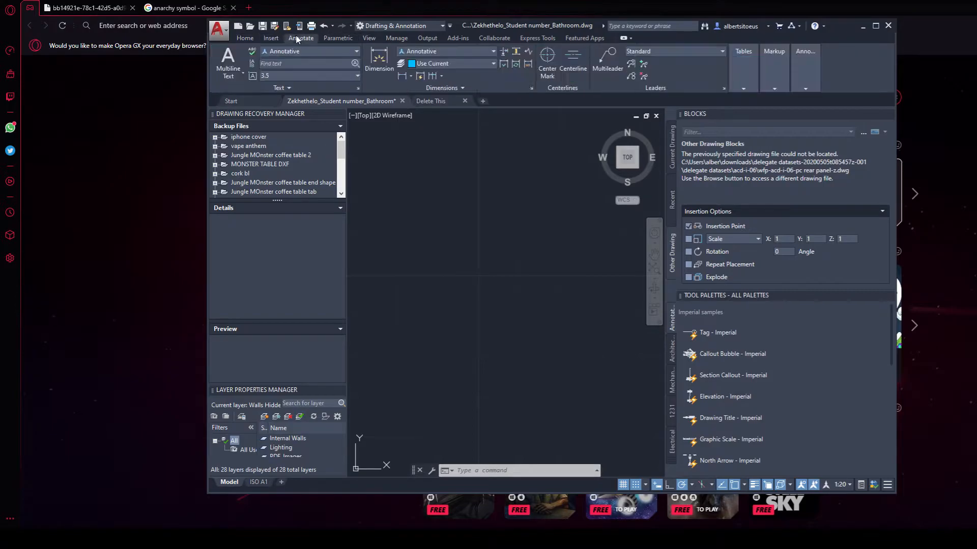
left_click(246, 39)
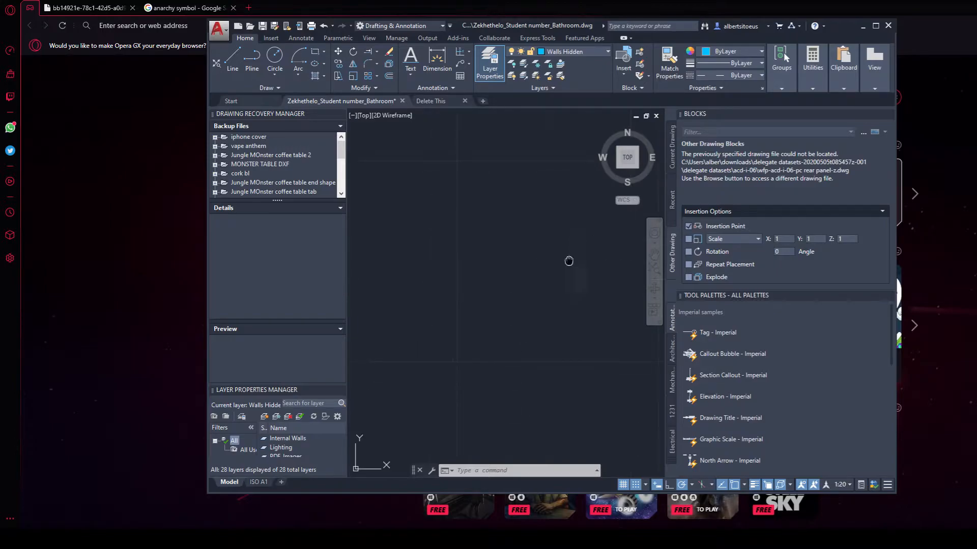
Step: Switch to the ISO A1 layout and locate the title block's project, date, scale and sheet fields
left_click(259, 482)
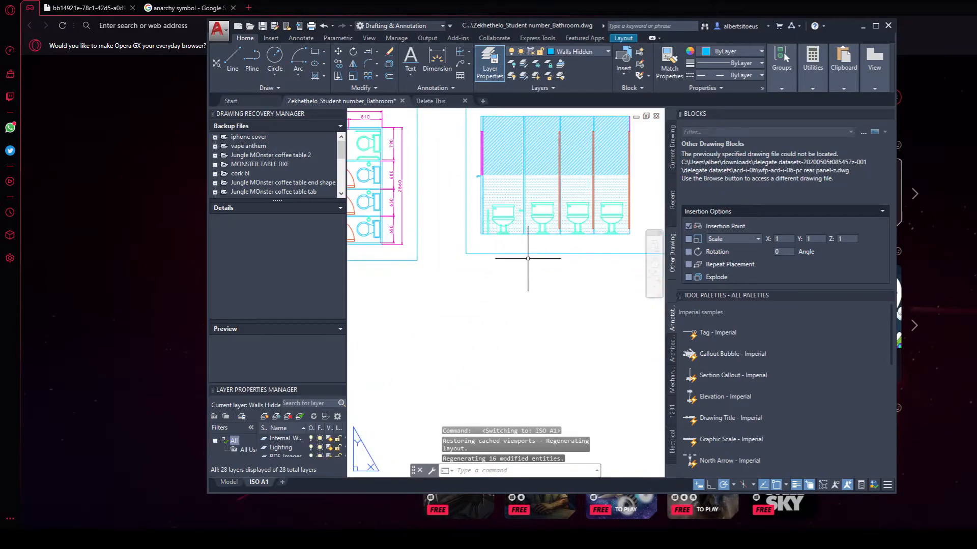
middle_click_drag(514, 355, 434, 307)
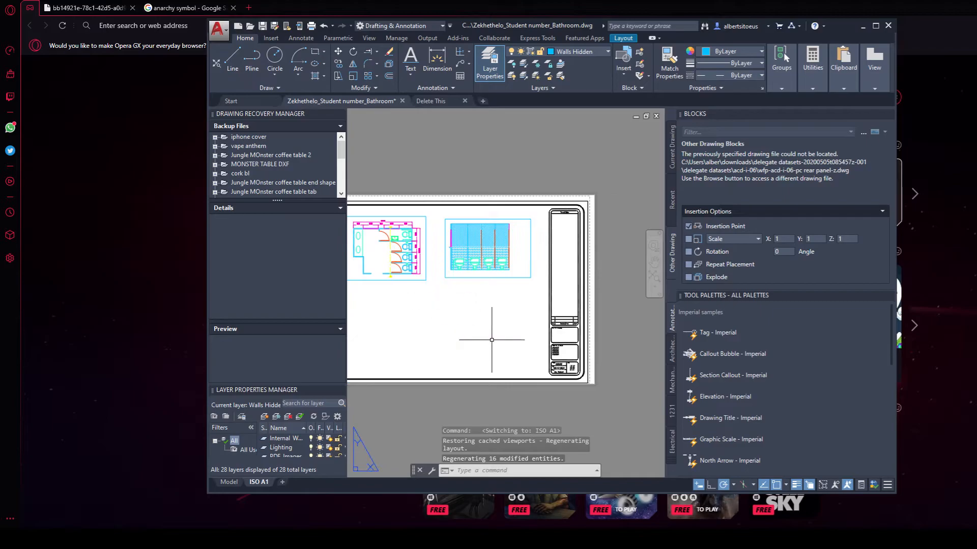
scroll(572, 357, "up", 8)
middle_click_drag(545, 315, 503, 277)
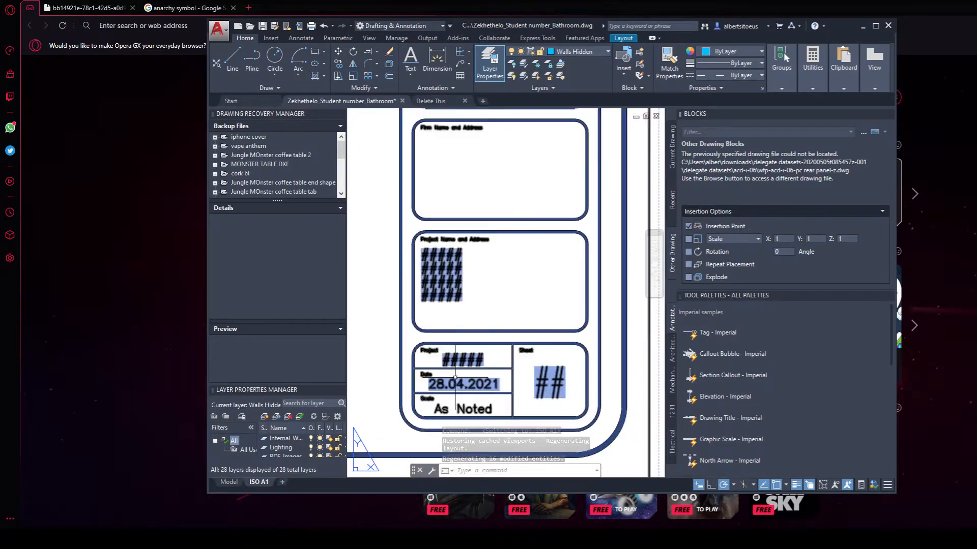
Step: Examine the title block's Firm Name, Project Name and Address, Project, Date, Scale and Sheet fields
middle_click_drag(450, 259, 389, 419)
middle_click_drag(460, 152, 478, 438)
scroll(487, 241, "down", 4)
middle_click_drag(487, 242, 473, 167)
scroll(472, 264, "up", 6)
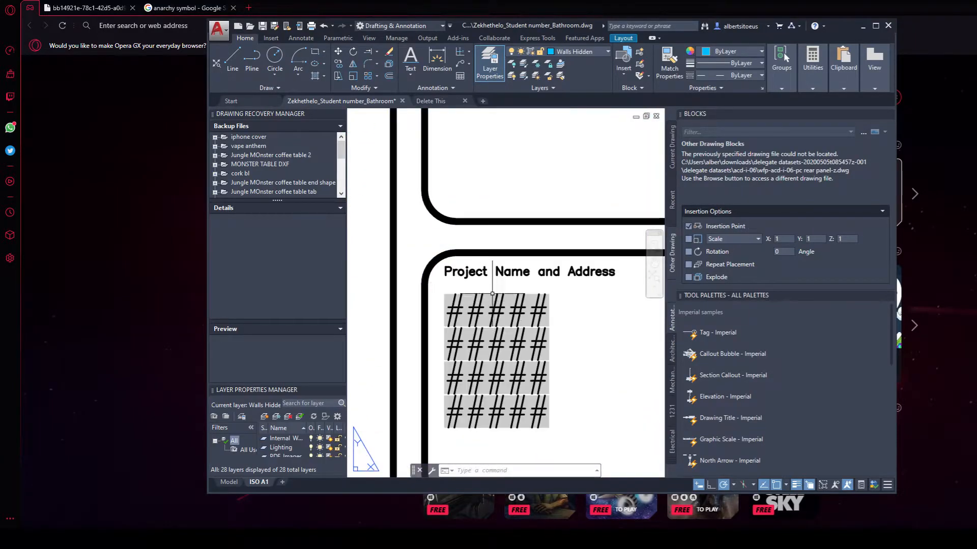
scroll(546, 360, "down", 4)
middle_click_drag(543, 357, 603, 351)
scroll(603, 426, "up", 4)
scroll(602, 426, "down", 2)
middle_click_drag(603, 426, 479, 326)
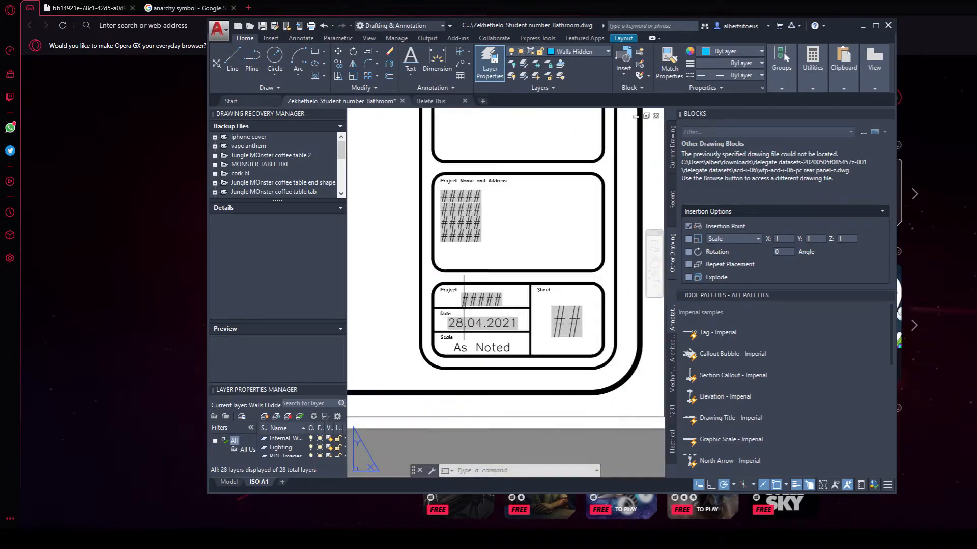
Step: Review the drawing's Summary, Statistics and General file properties and close them without making changes
left_click(218, 31)
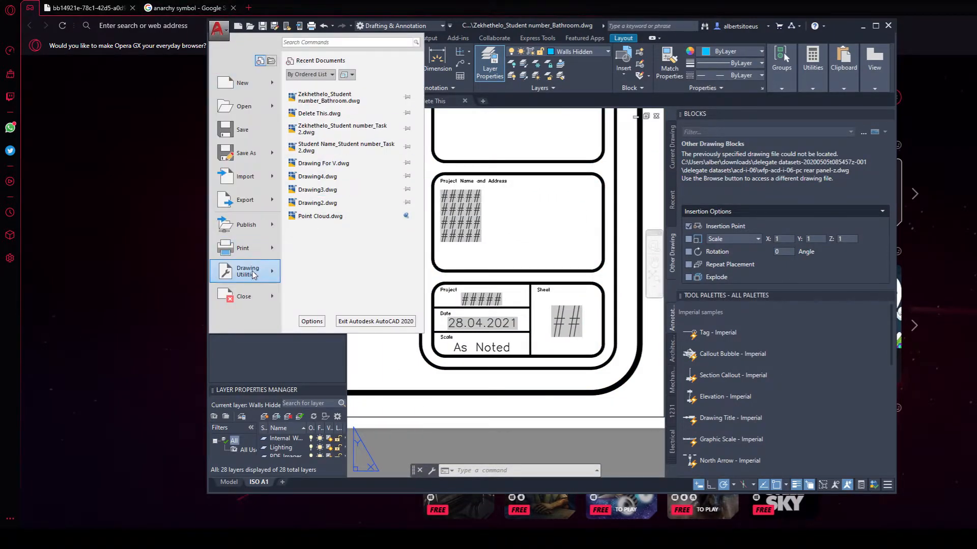
mouse_move(252, 275)
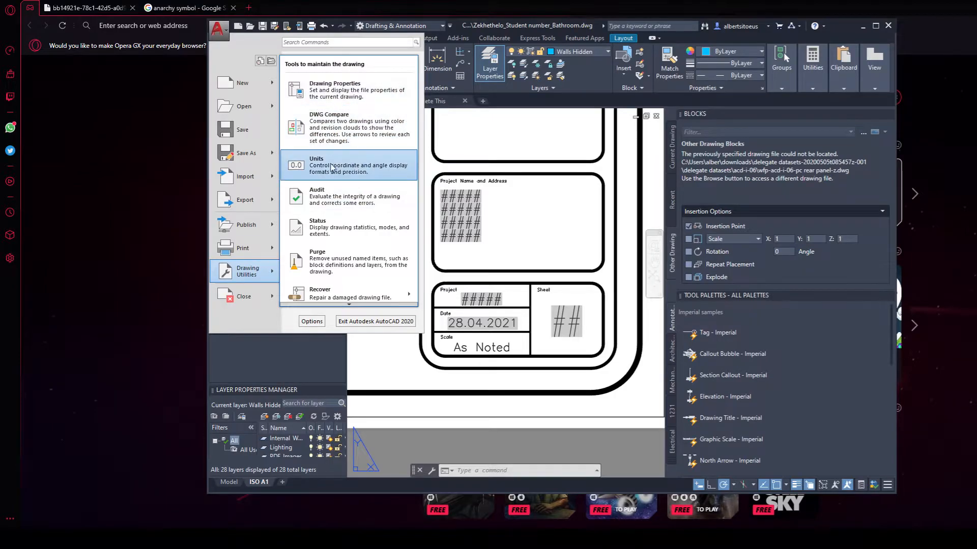
left_click(328, 92)
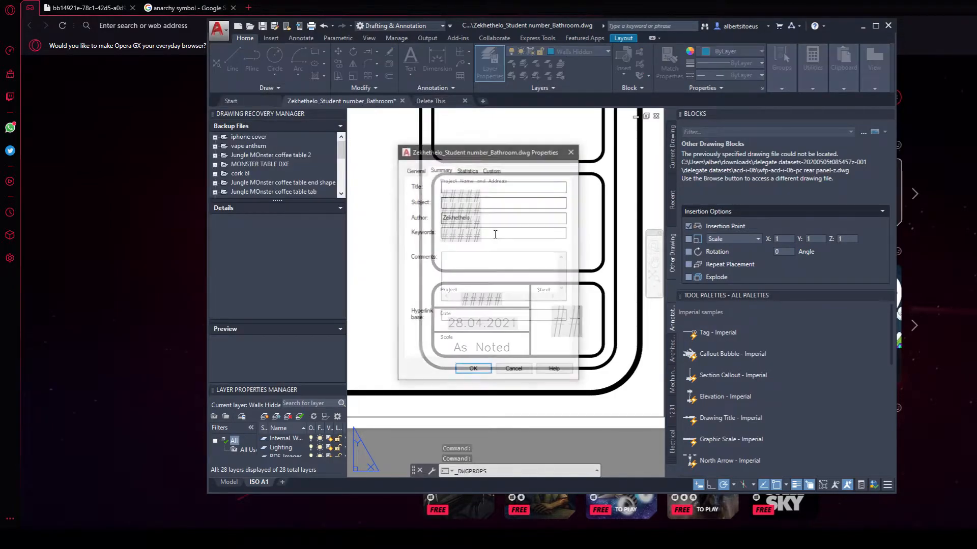
left_click_drag(473, 218, 440, 218)
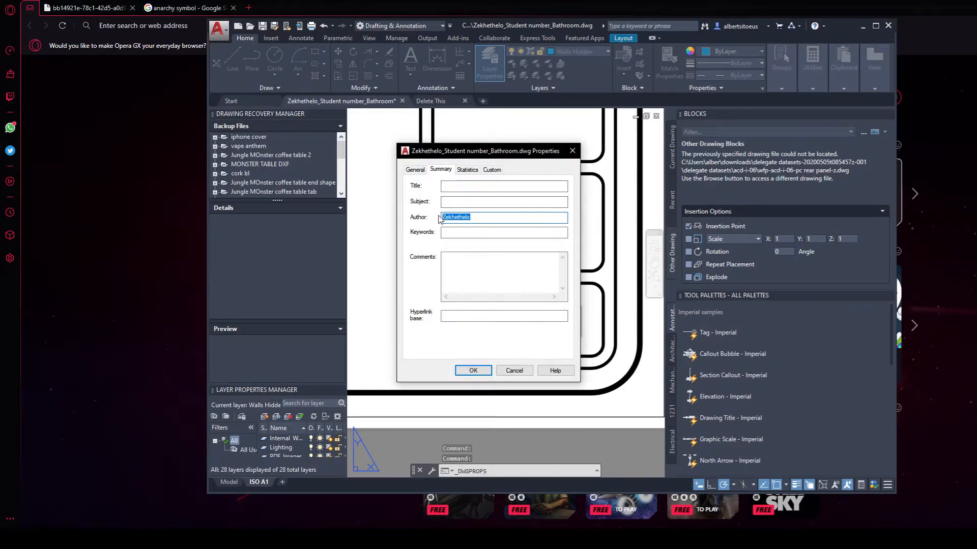
left_click(464, 201)
left_click(467, 170)
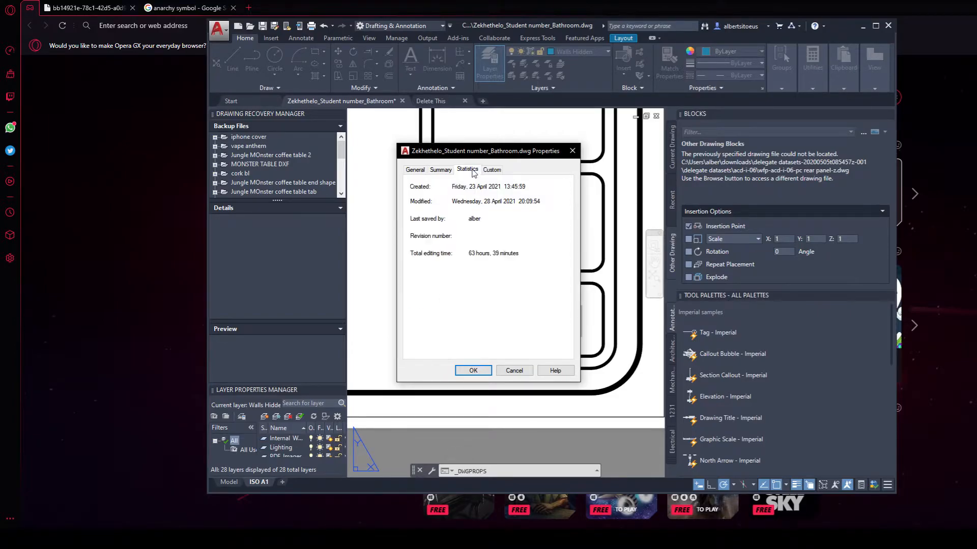
left_click(425, 170)
left_click(441, 170)
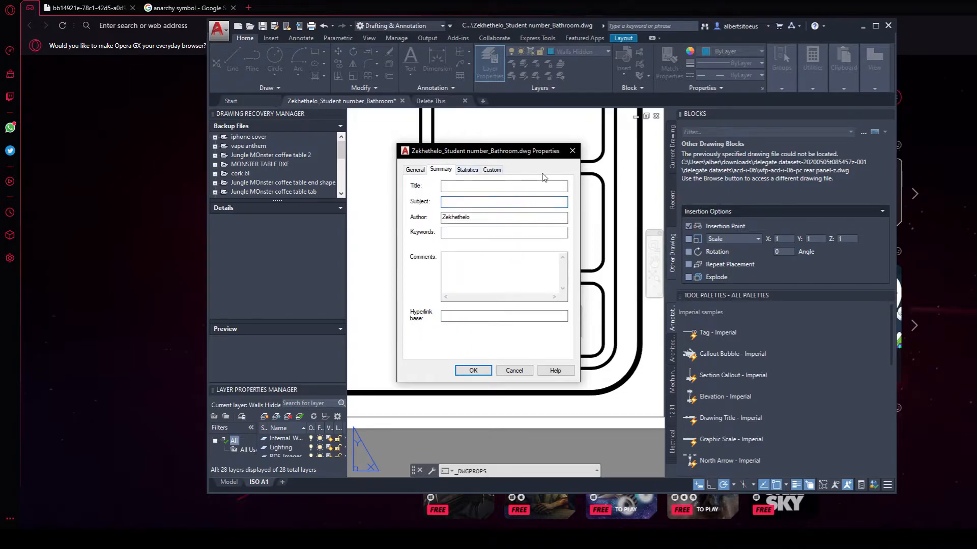
left_click(571, 152)
Step: Open the title block's attributes for editing and widen the Tag column enough to read the full project address tag names
left_click(458, 219)
scroll(457, 219, "down", 4)
middle_click_drag(470, 231, 494, 288)
scroll(493, 287, "up", 3)
double_click(457, 275)
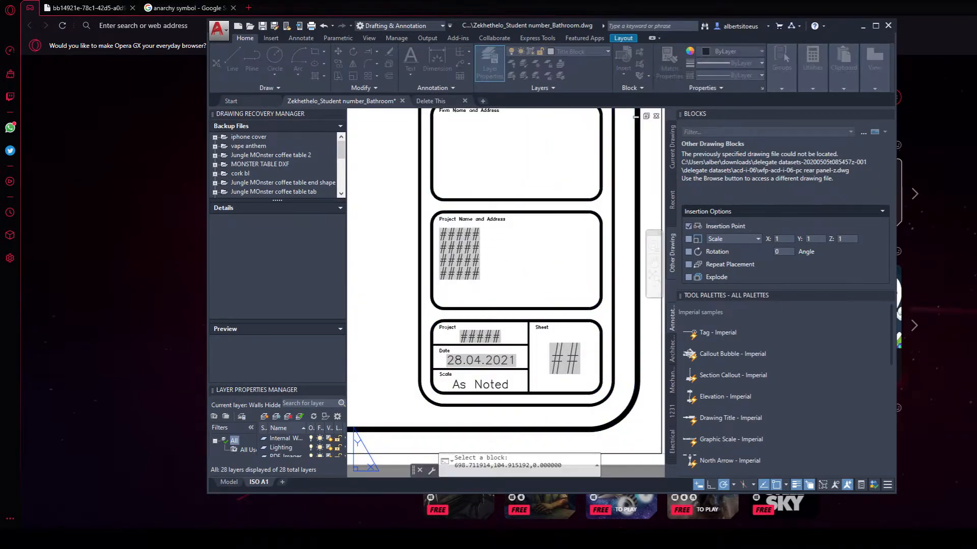
left_click_drag(489, 243, 524, 243)
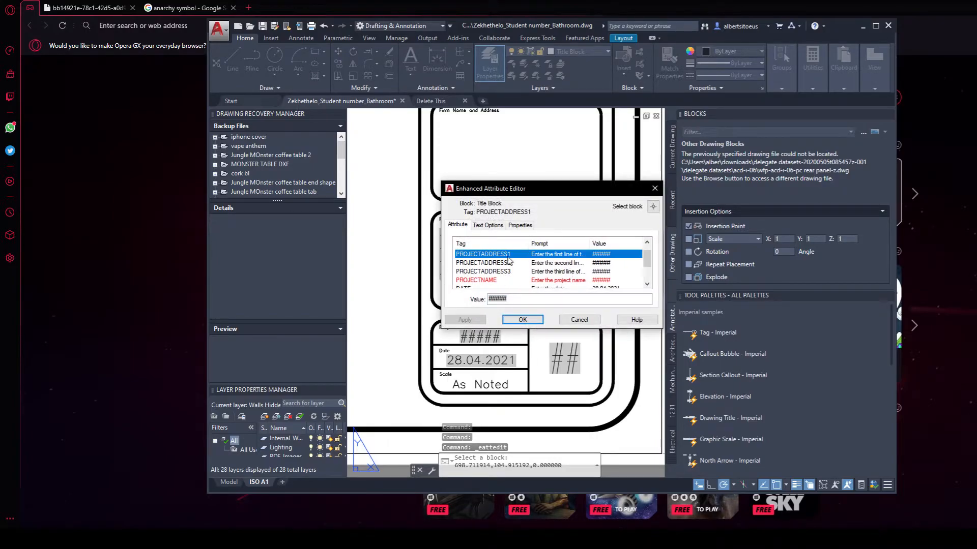
left_click(602, 271)
left_click(602, 255)
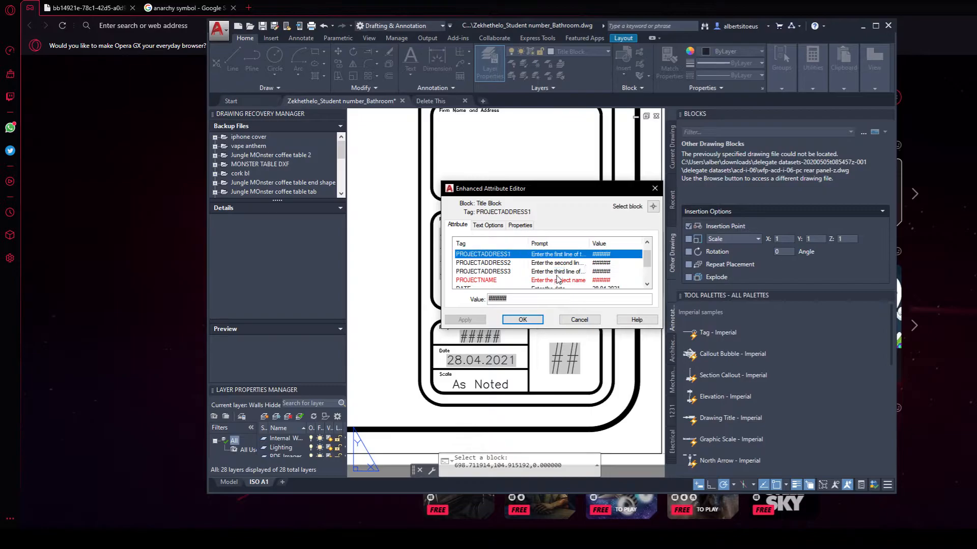
Step: Set the title block's SCALE attribute to 1:20
scroll(499, 267, "down", 1)
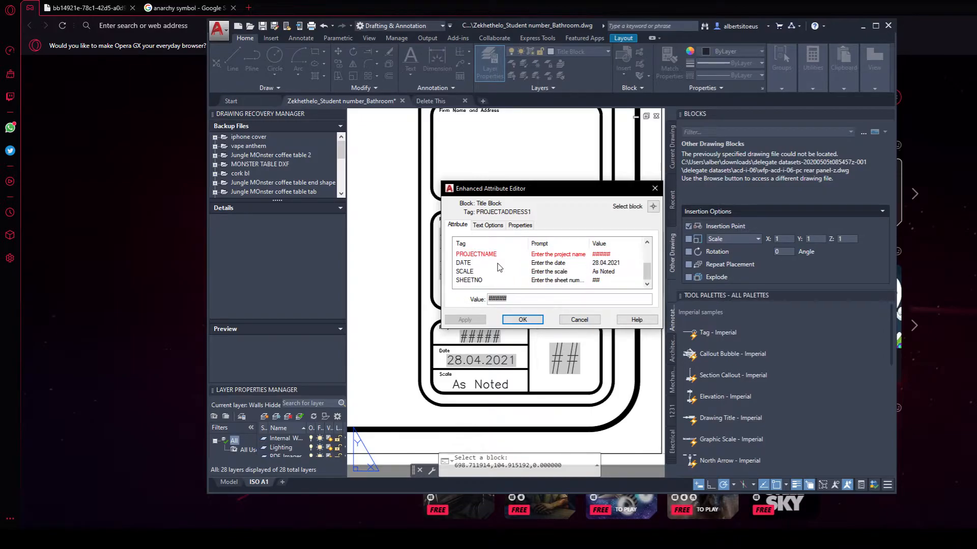
left_click(472, 273)
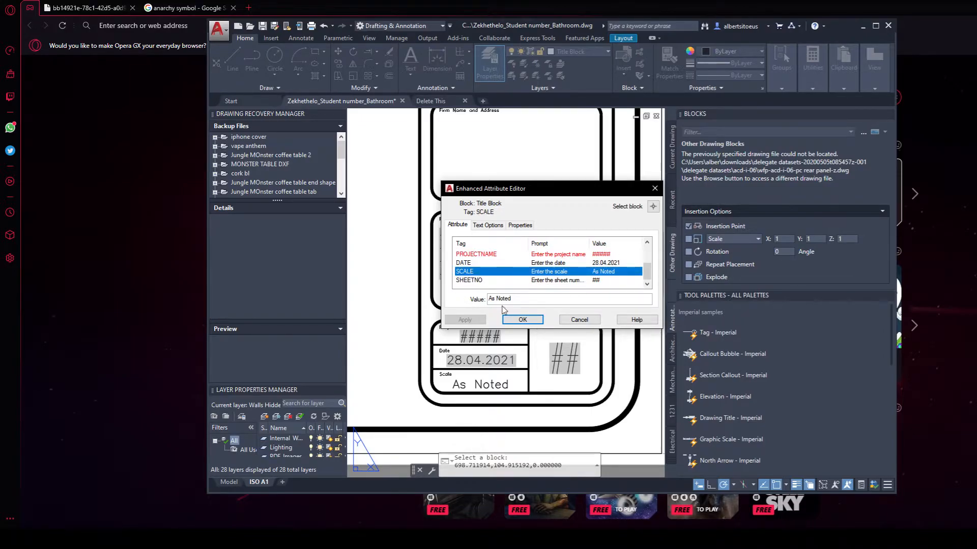
key("Tab")
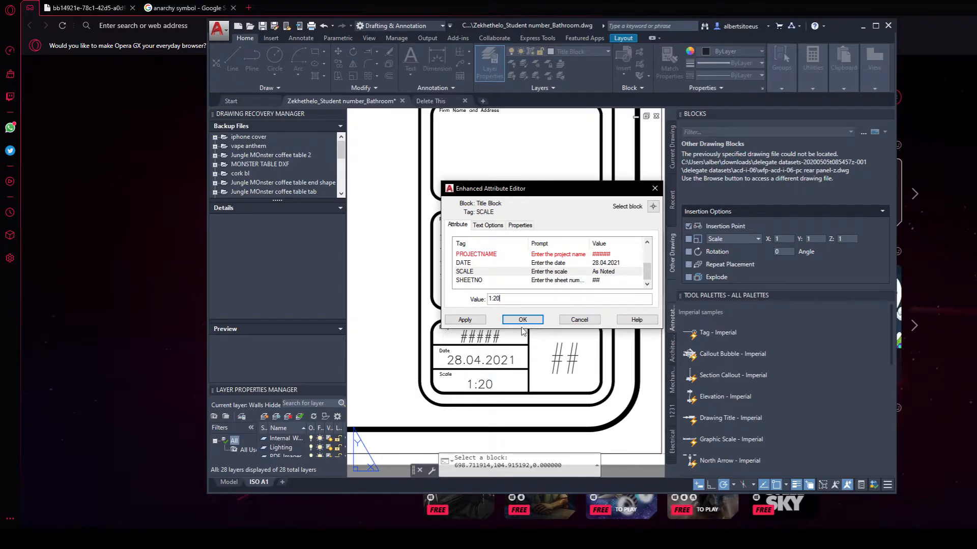
Step: Set the title block's SHEETNO attribute to 1 and accept the attribute changes
left_click(484, 281)
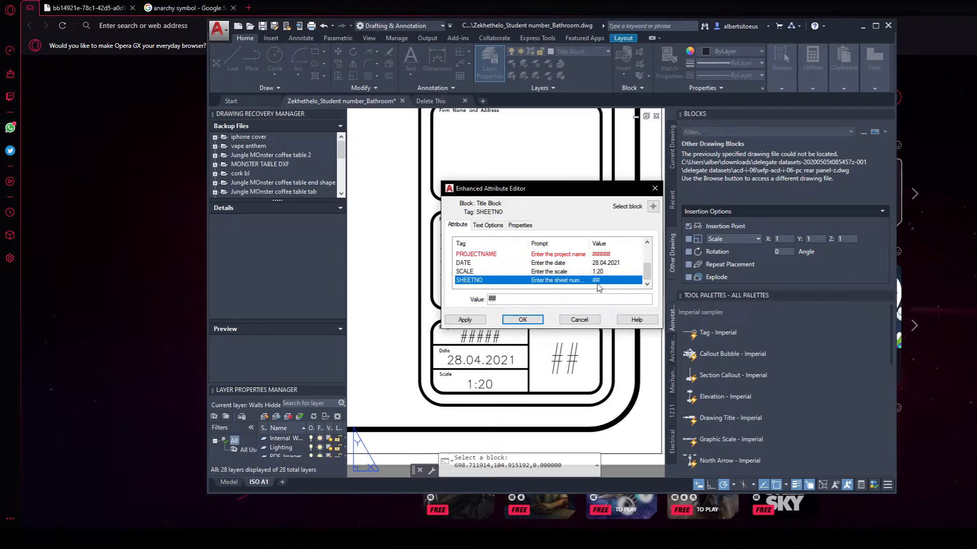
left_click(510, 300)
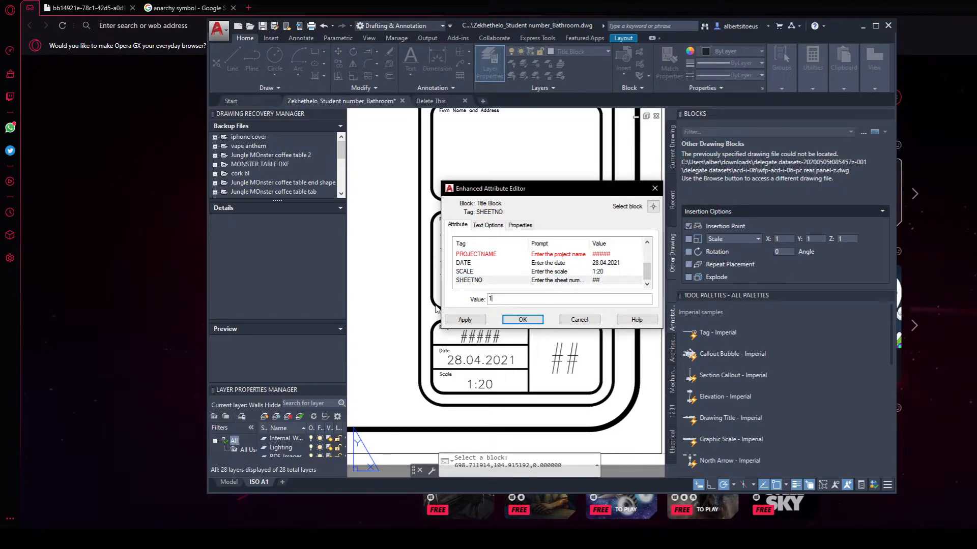
left_click(524, 321)
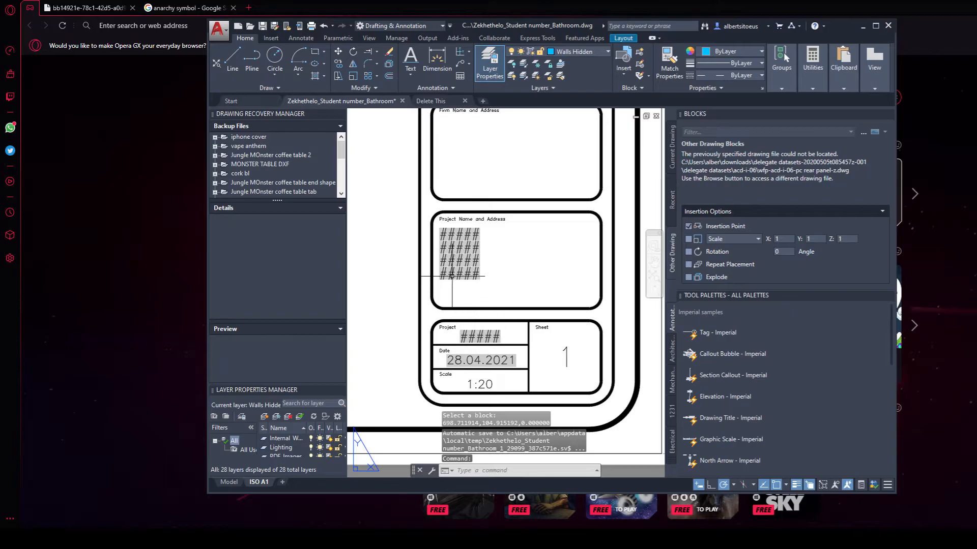
Step: Examine the filled-in title block and the vertical file name text along the edge of the ISO A1 sheet
scroll(457, 245, "down", 1)
scroll(456, 245, "down", 6)
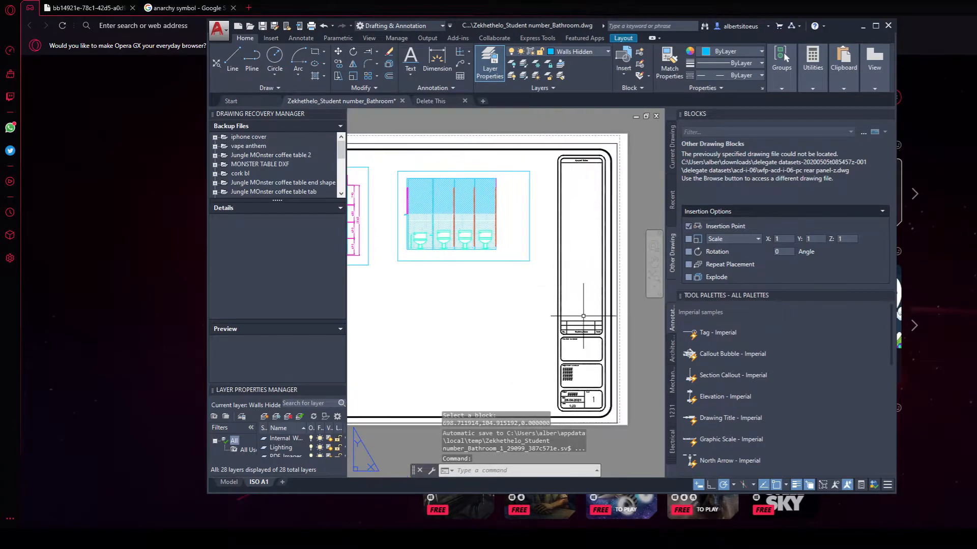
scroll(456, 244, "down", 2)
middle_click_drag(374, 272, 465, 272)
scroll(434, 220, "up", 4)
scroll(506, 242, "down", 2)
scroll(412, 325, "up", 8)
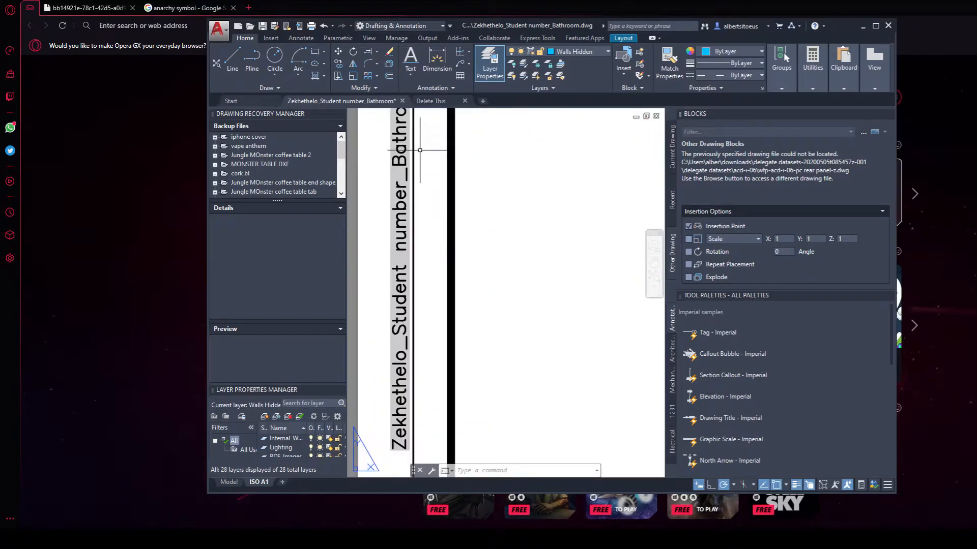
middle_click_drag(421, 333, 398, 180)
middle_click_drag(429, 386, 460, 213)
middle_click_drag(457, 338, 475, 146)
scroll(478, 188, "down", 3)
middle_click_drag(463, 433, 460, 300)
scroll(452, 290, "up", 3)
scroll(473, 266, "down", 6)
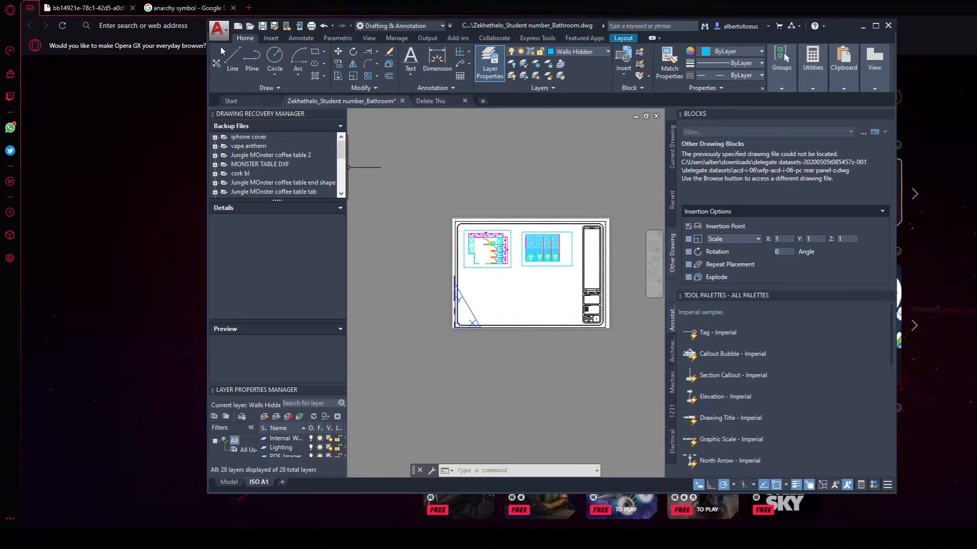
Step: Browse the templates offered for starting a new drawing on the Start page, without creating a drawing
left_click(236, 98)
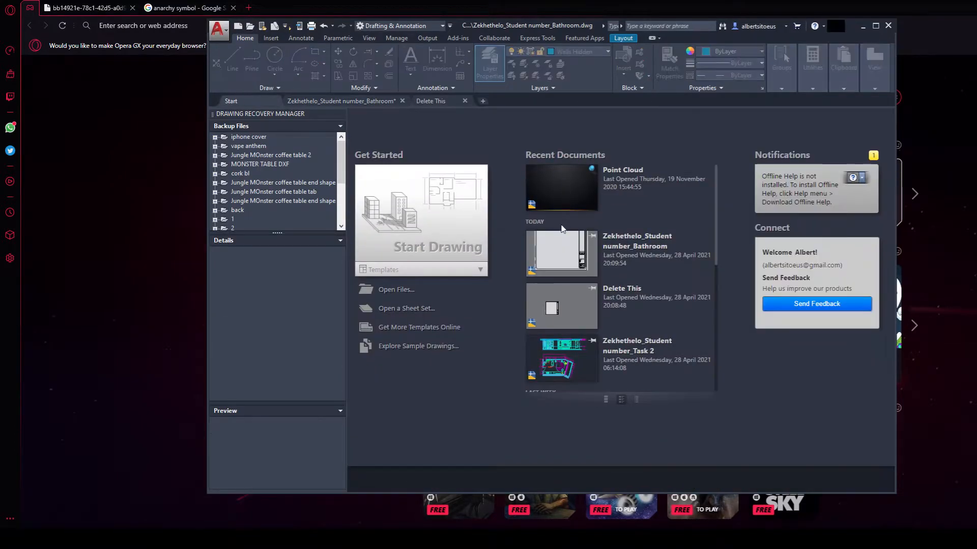
left_click(438, 271)
scroll(407, 387, "down", 1)
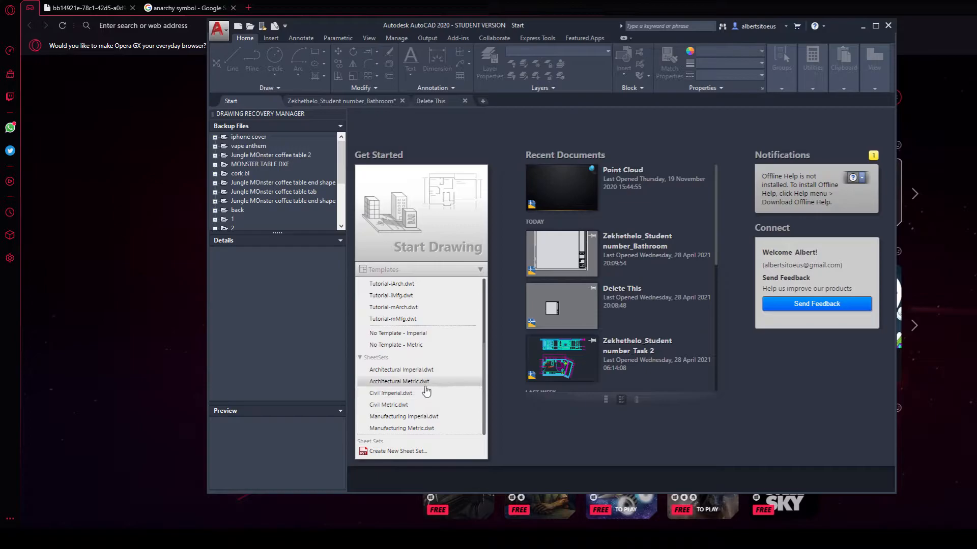
left_click(583, 438)
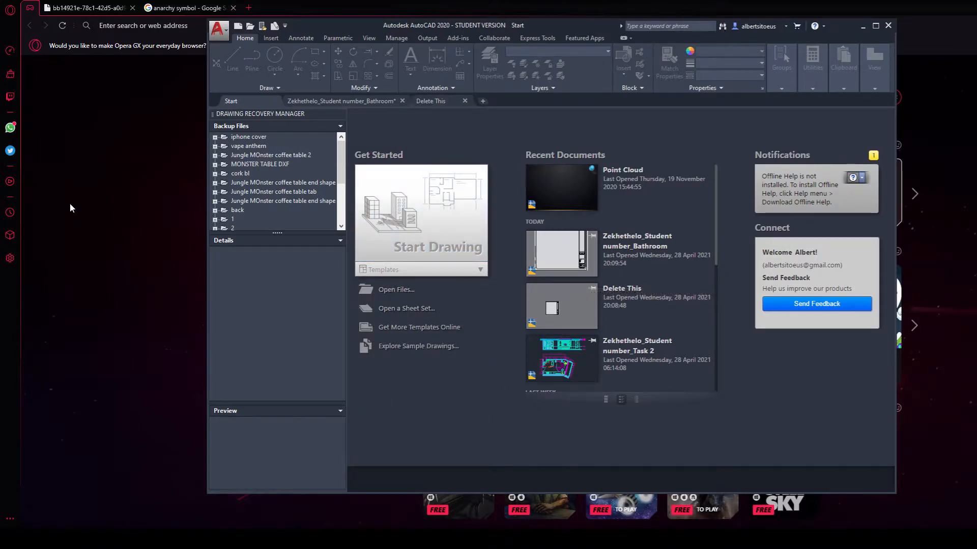
left_click(402, 270)
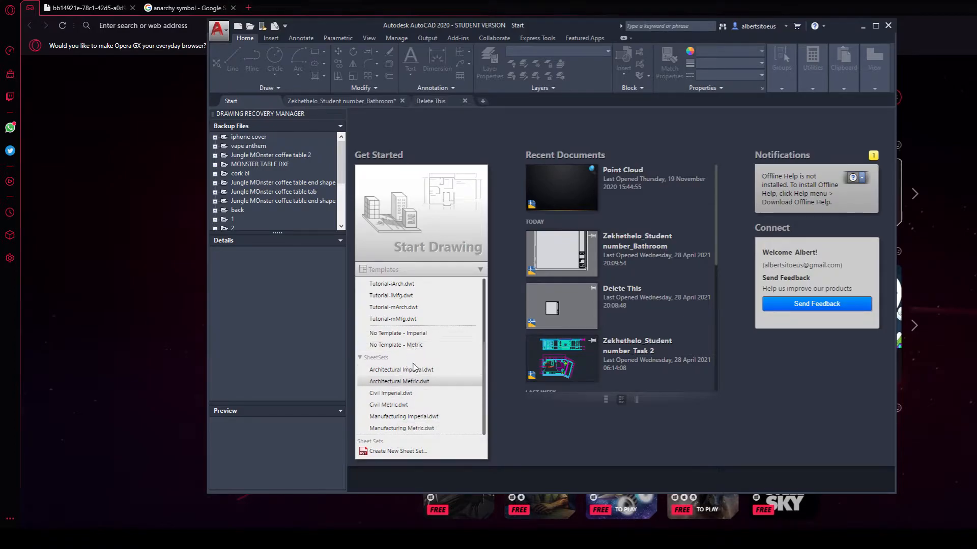
scroll(409, 374, "up", 3)
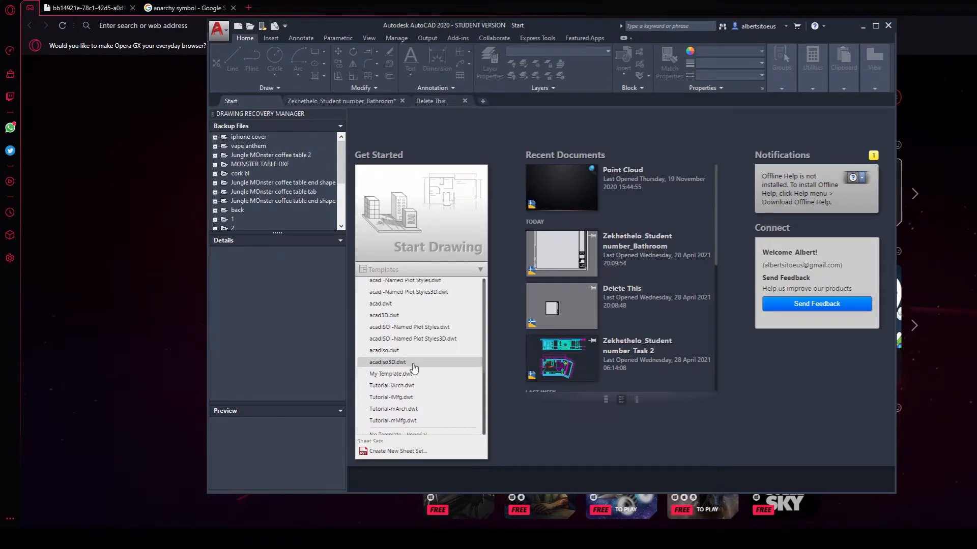
left_click(416, 143)
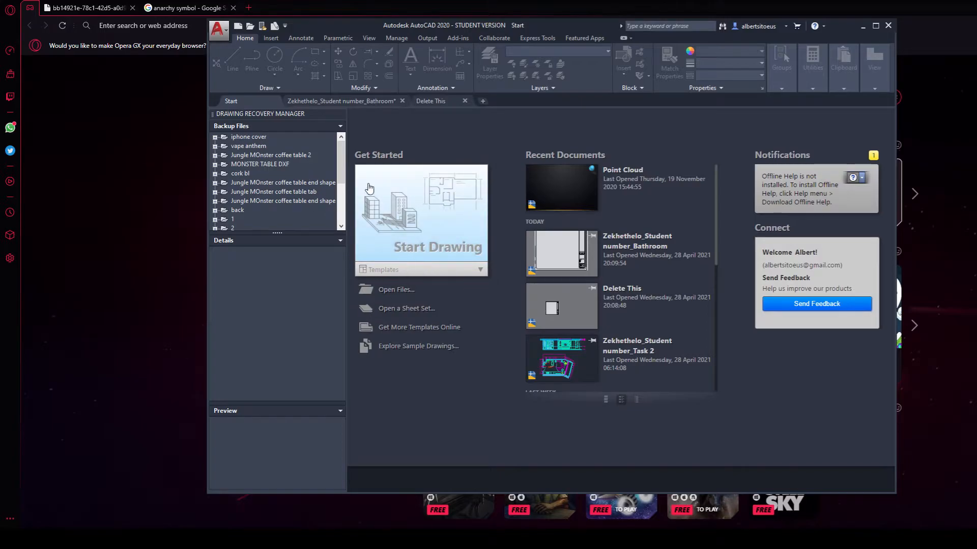
Step: Return to the bathroom drawing's model space with all views in sight and look through its layer list
left_click(341, 101)
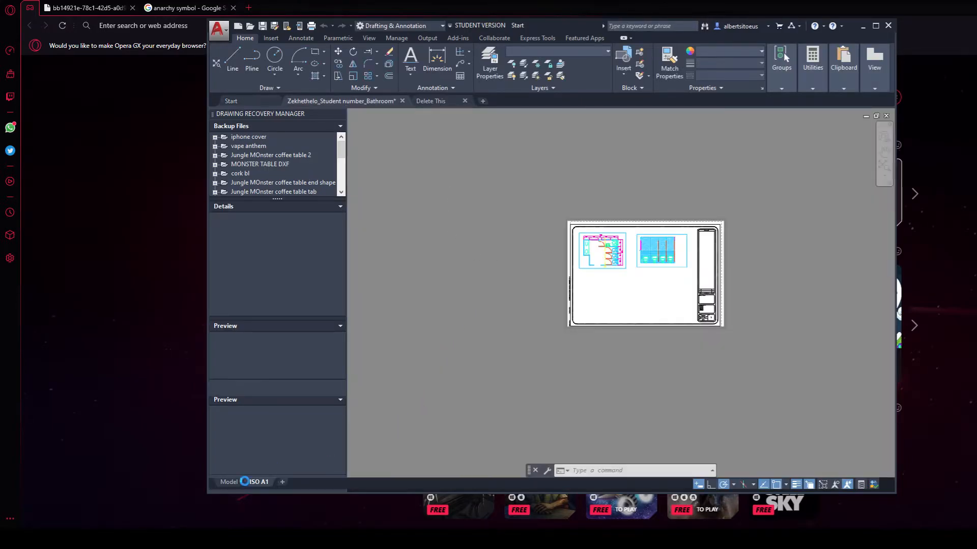
left_click(228, 482)
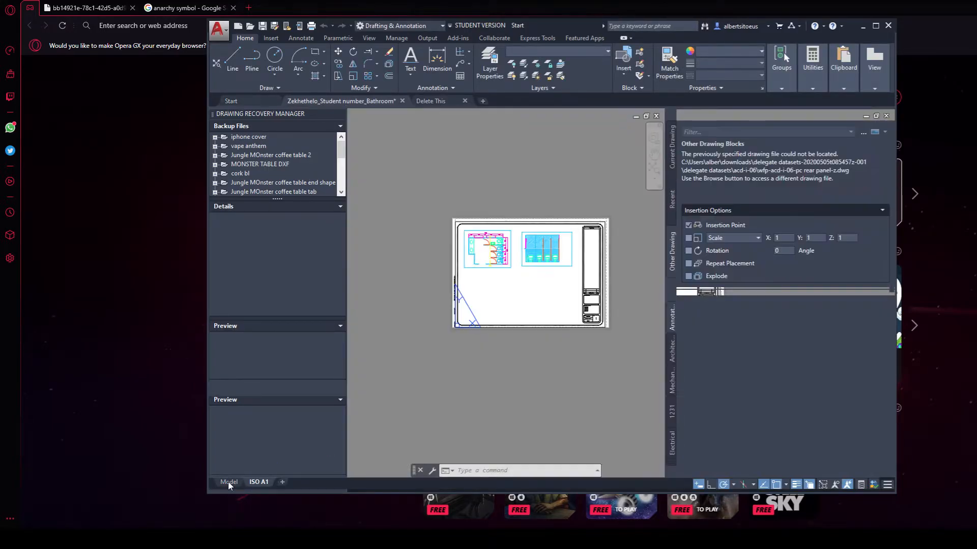
left_click(655, 269)
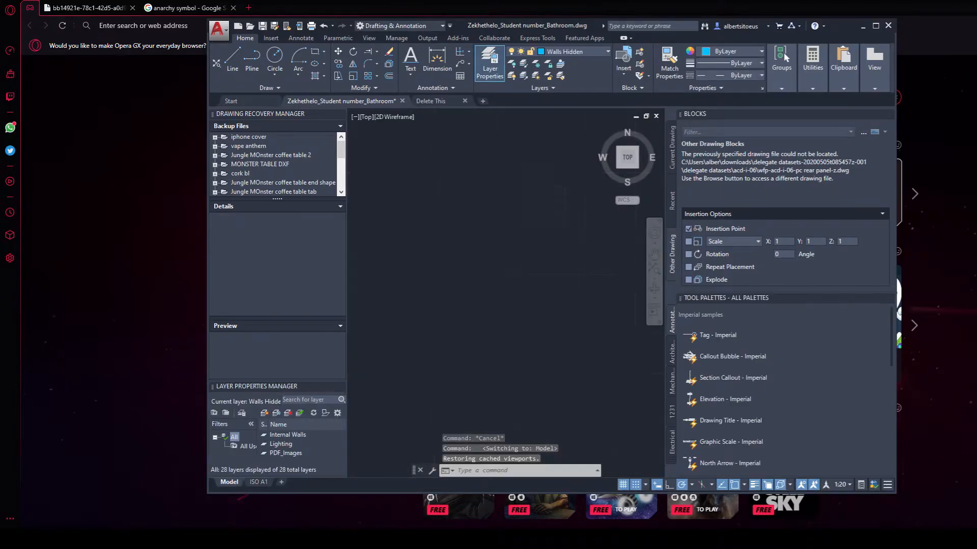
left_click(578, 52)
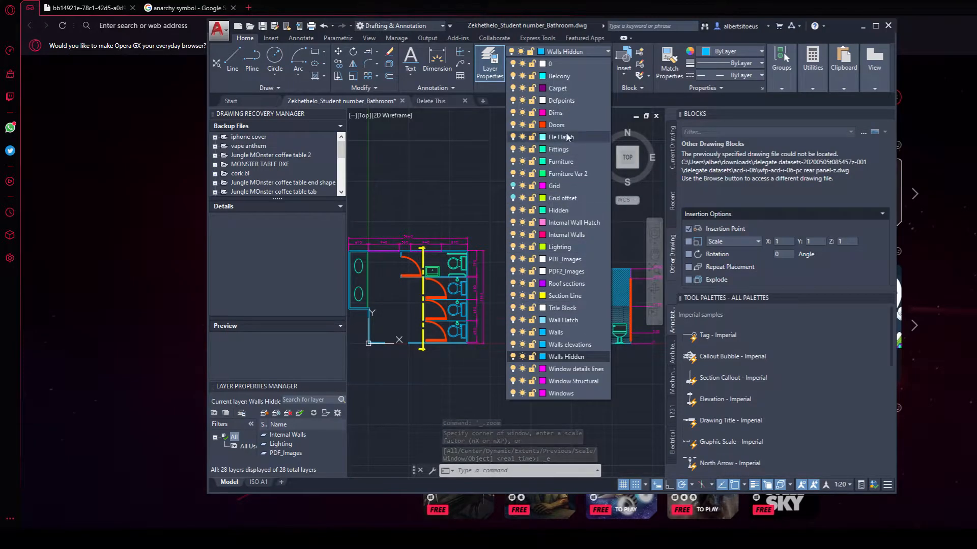
left_click(443, 258)
Step: Define the section line with its arrows and A labels as block "Section Line A-A", based at the line's midpoint, and close the block editor
scroll(443, 258, "up", 6)
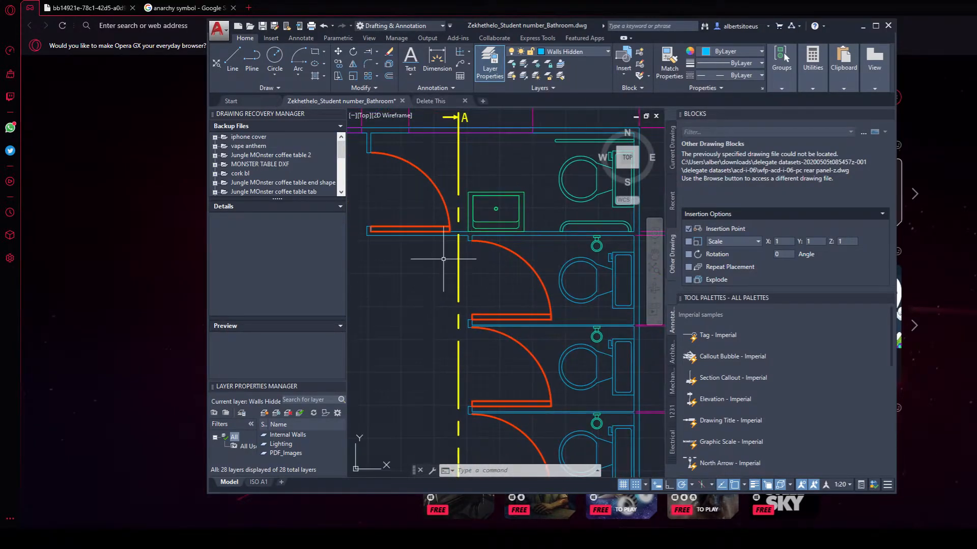
scroll(443, 282, "down", 3)
scroll(452, 244, "up", 3)
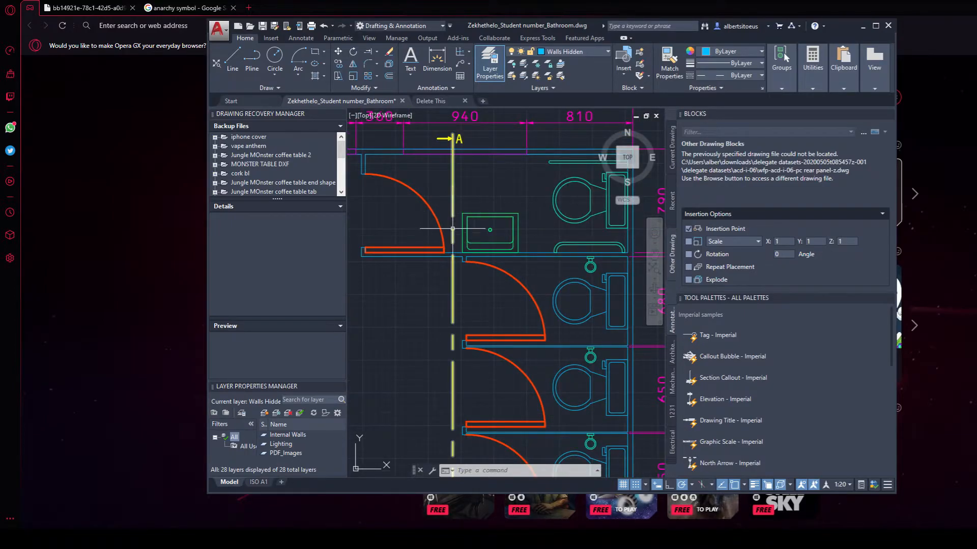
scroll(448, 305, "down", 2)
left_click(433, 183)
middle_click_drag(458, 450, 443, 404)
left_click(442, 410)
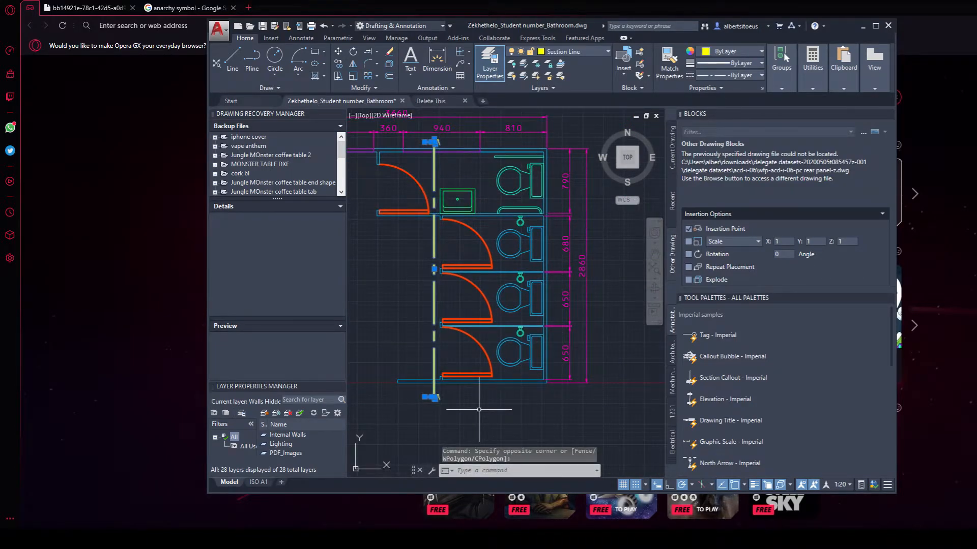
type("b")
key("Return")
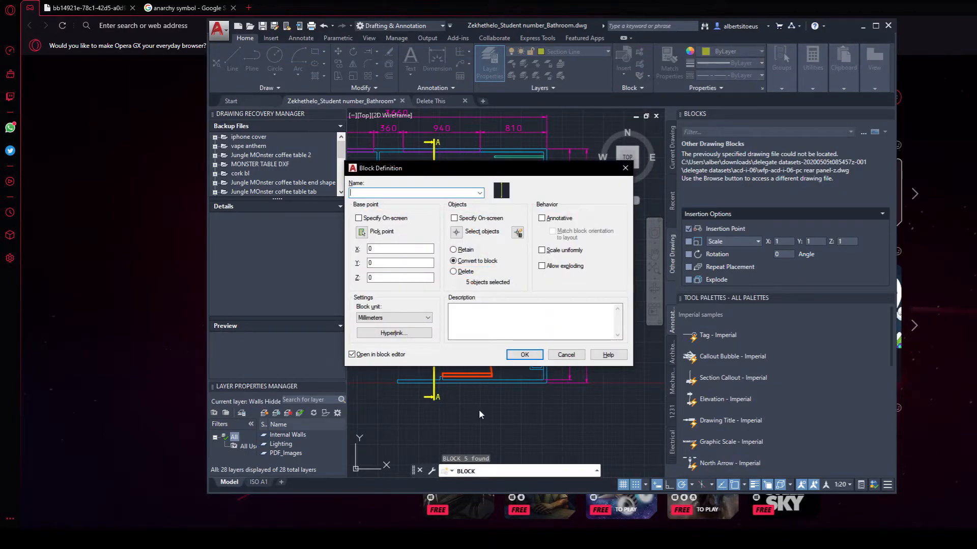
type("Section Line A-A")
left_click(362, 232)
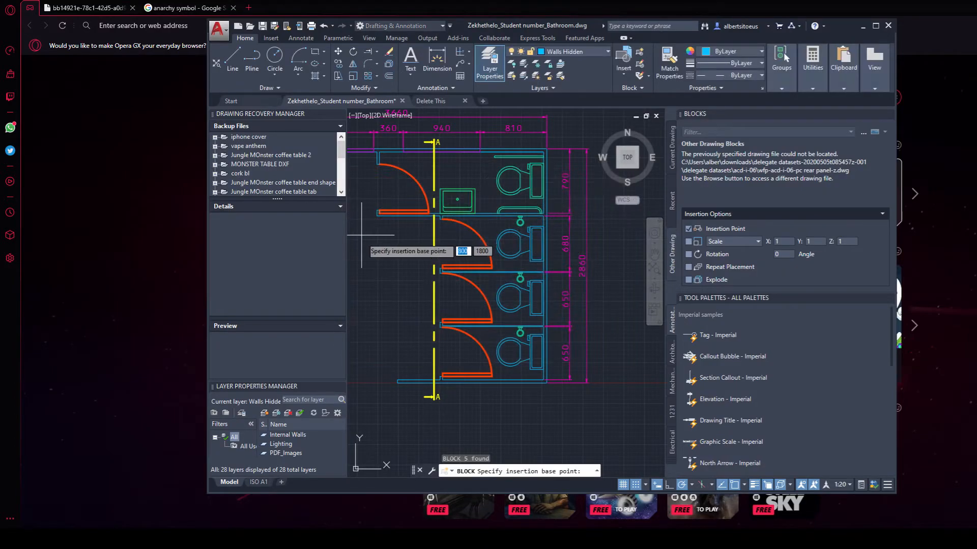
left_click(434, 270)
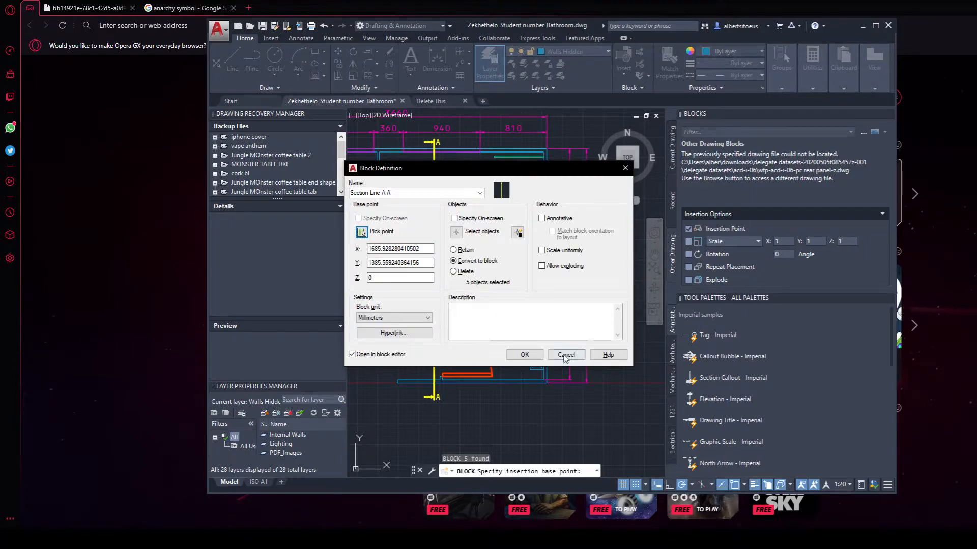
left_click(520, 353)
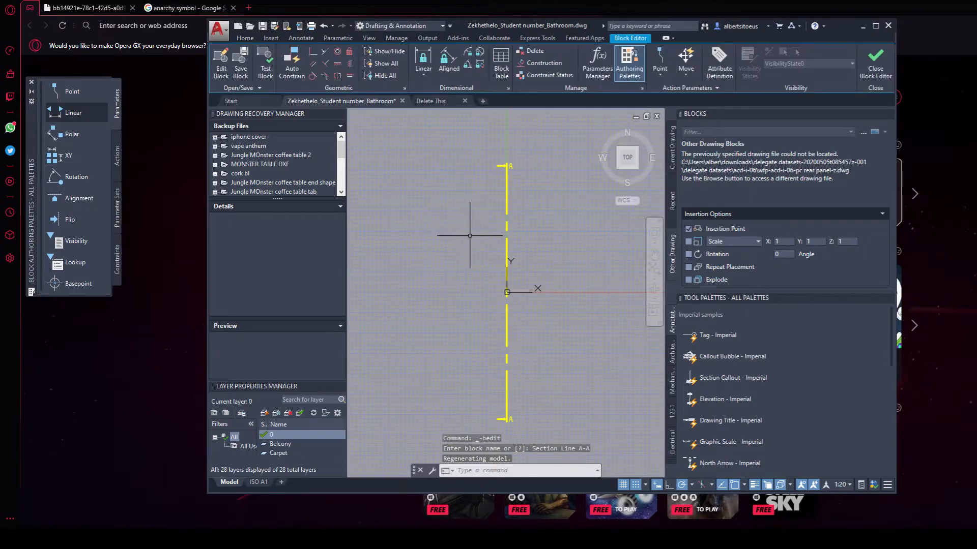
scroll(400, 229, "down", 2)
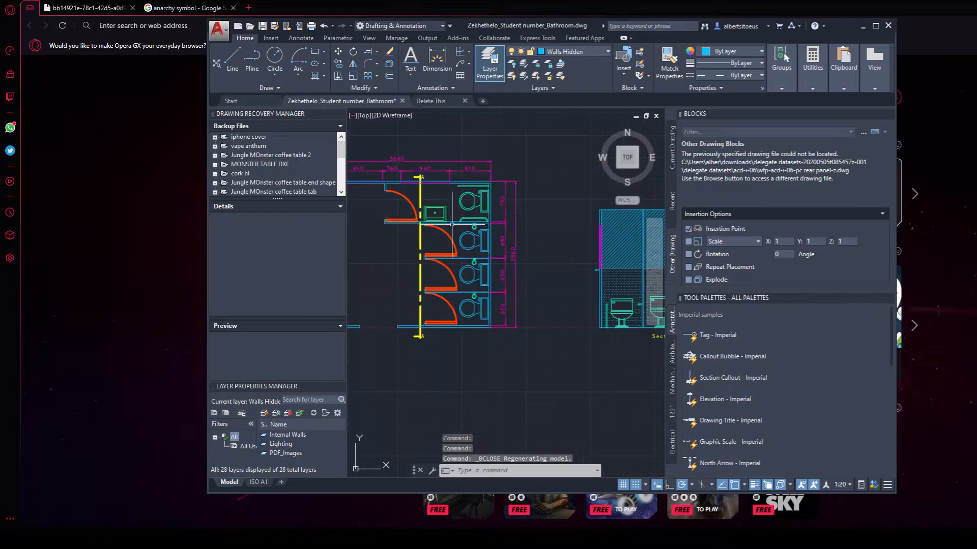
Step: Insert another Section Line A-A block into the floor plan, between the basin counter and the original section line
middle_click_drag(426, 244, 467, 271)
scroll(469, 272, "down", 2)
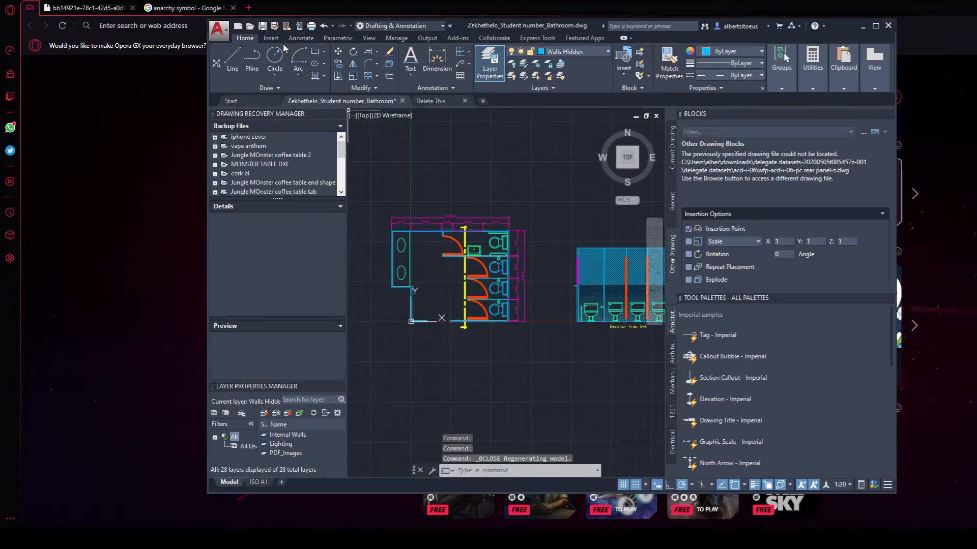
left_click(271, 38)
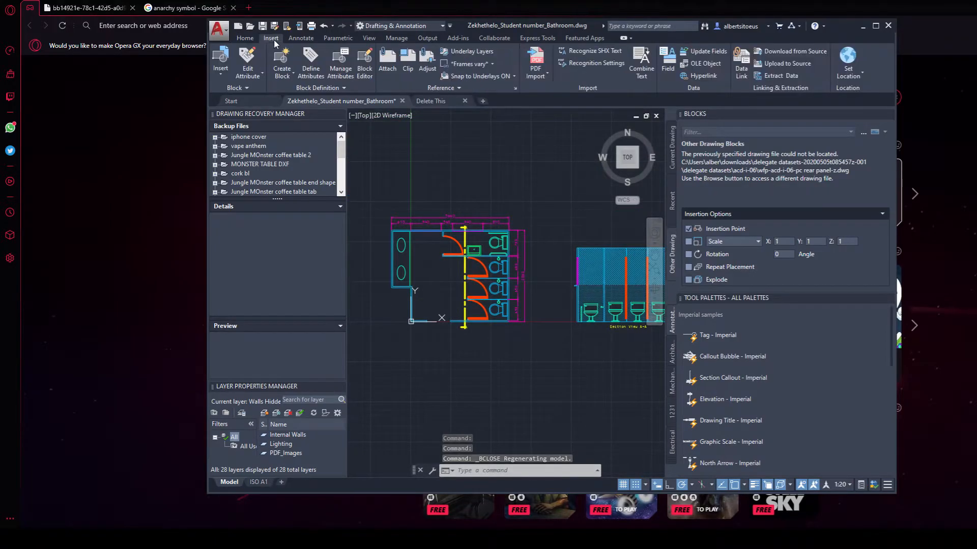
left_click(224, 72)
scroll(333, 131, "down", 5)
scroll(333, 138, "up", 3)
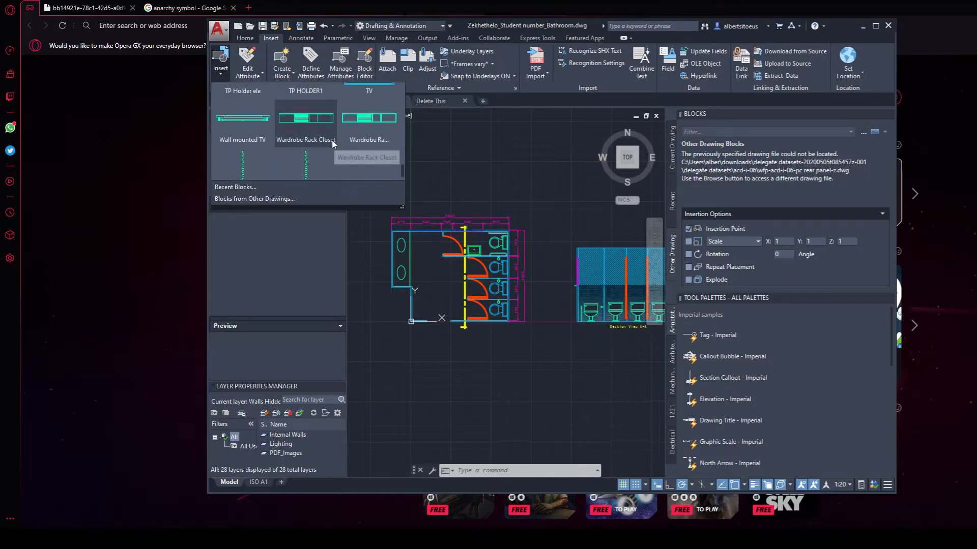
scroll(307, 146, "up", 6)
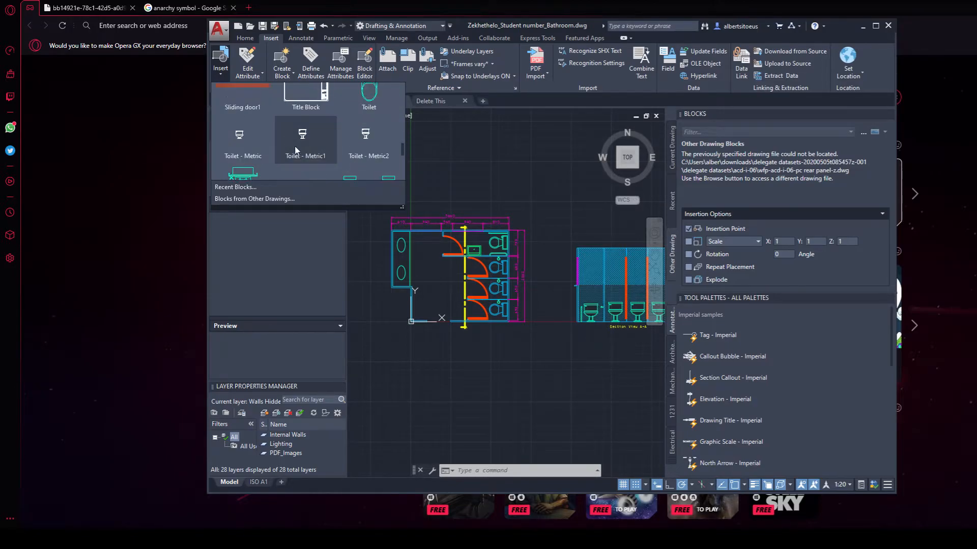
scroll(322, 112, "up", 4)
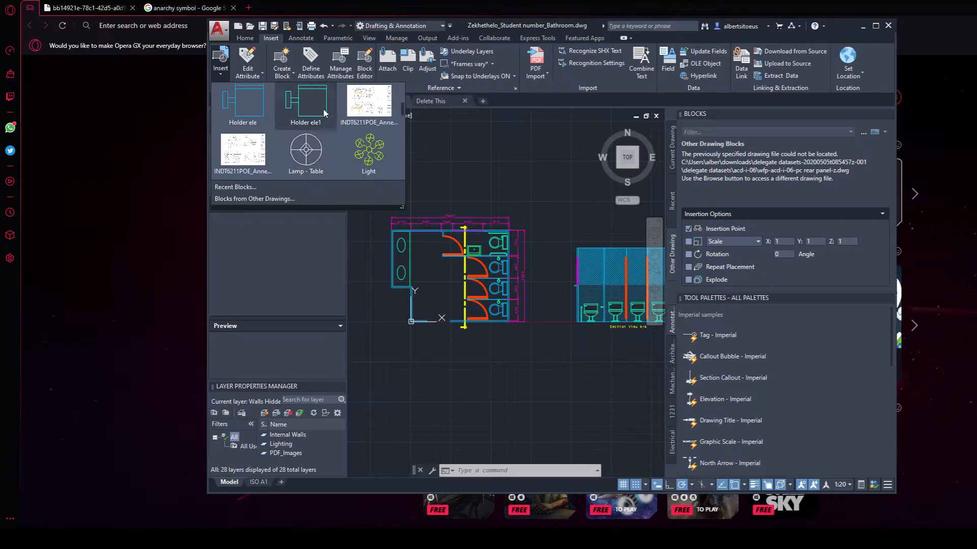
scroll(323, 118, "down", 8)
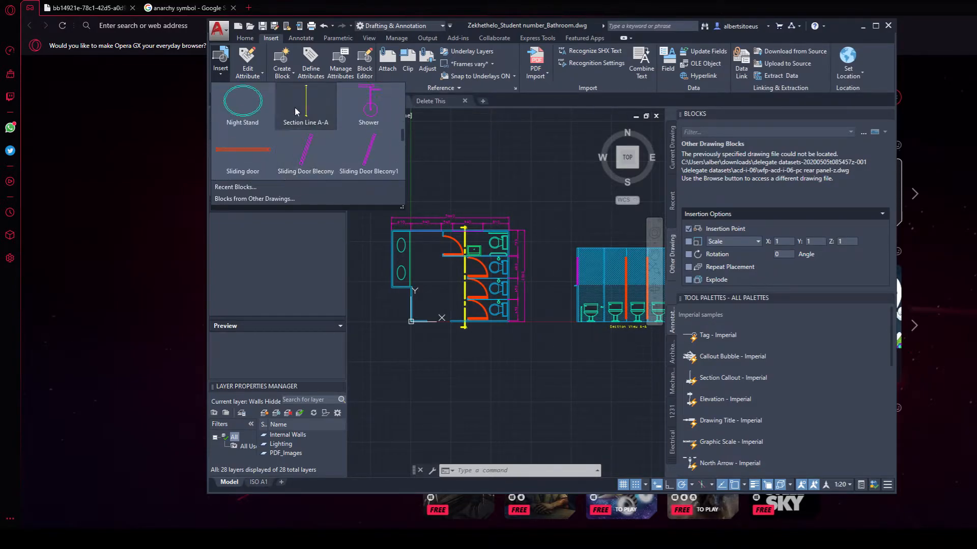
left_click(294, 156)
scroll(383, 198, "up", 4)
scroll(382, 197, "down", 4)
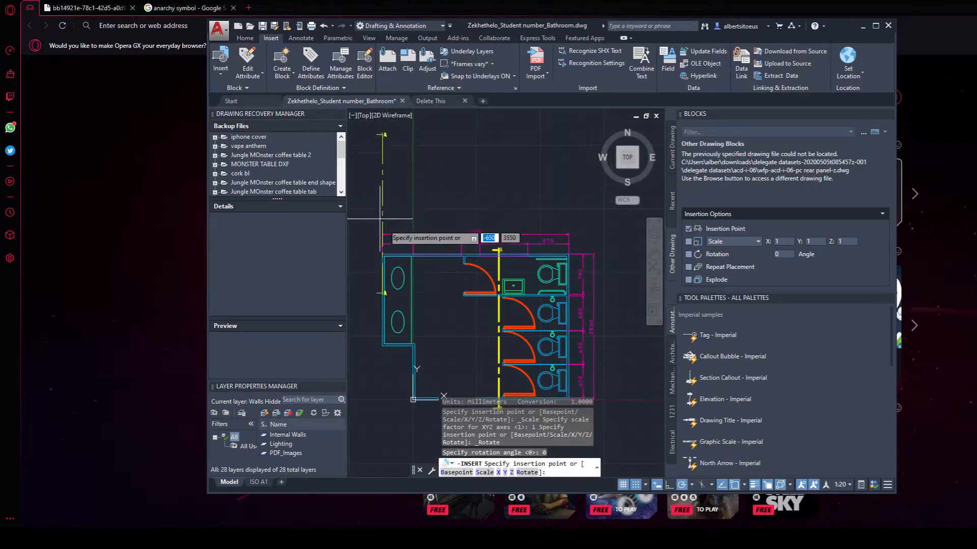
left_click(464, 254)
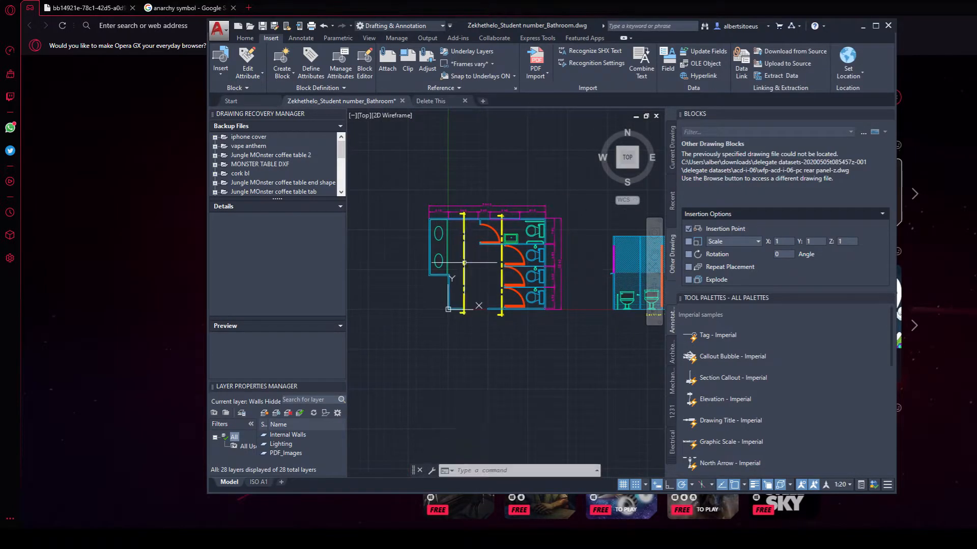
Step: Review the in-place editing options for the inserted section line block, including nested object selection and settings, and cancel without editing
scroll(447, 257, "up", 4)
scroll(444, 257, "up", 2)
left_click(432, 206)
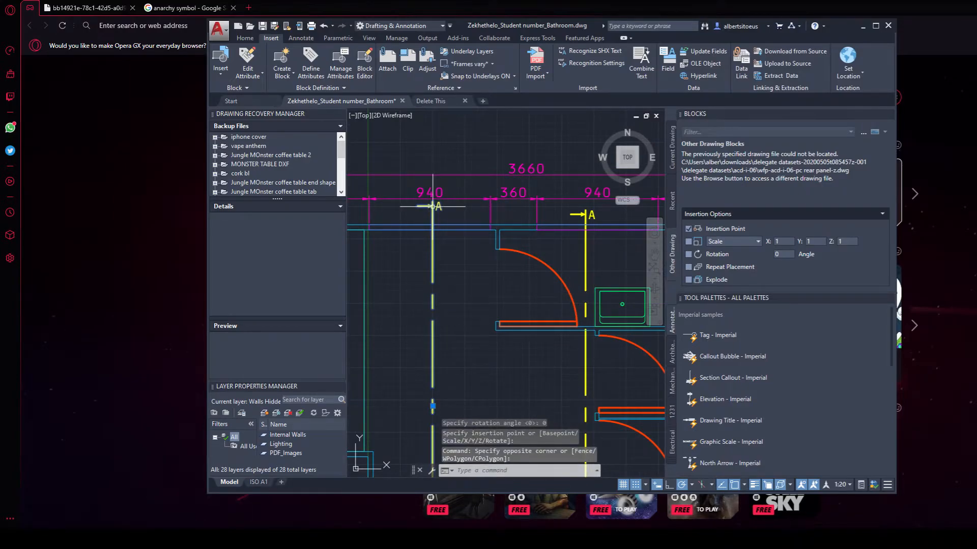
right_click(432, 206)
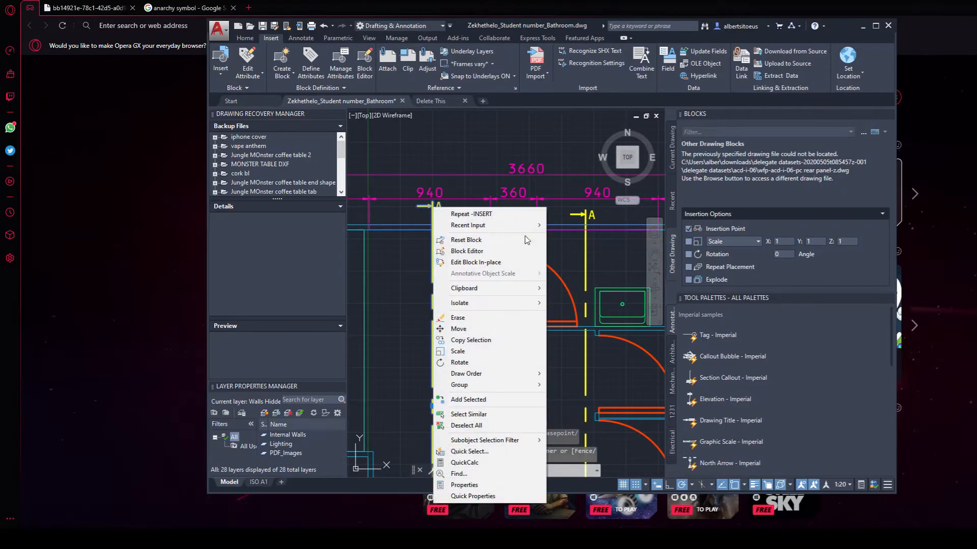
left_click(491, 263)
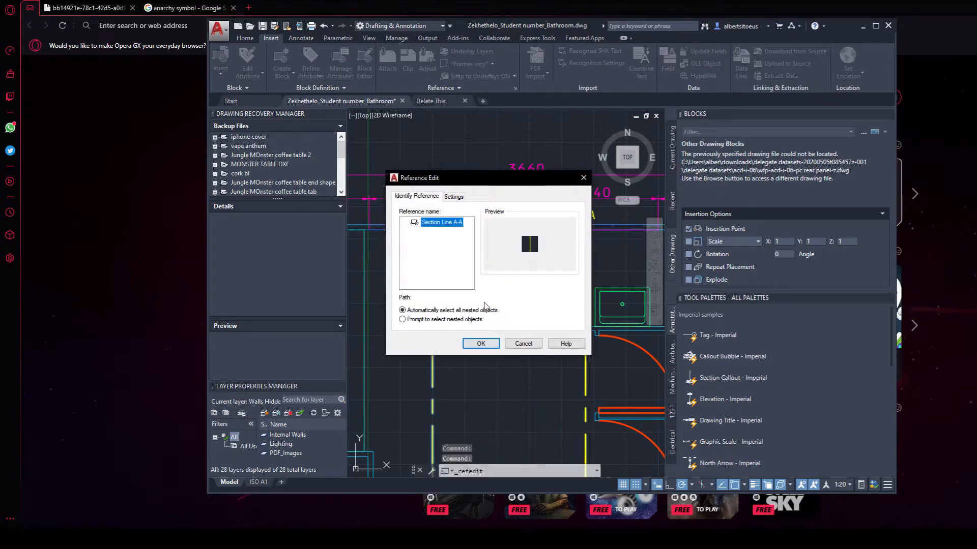
left_click(446, 320)
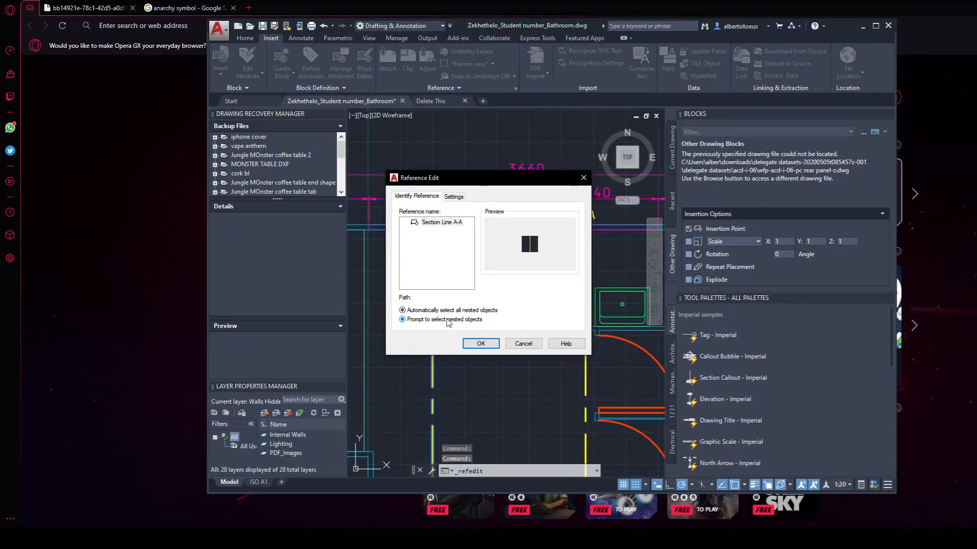
left_click(452, 196)
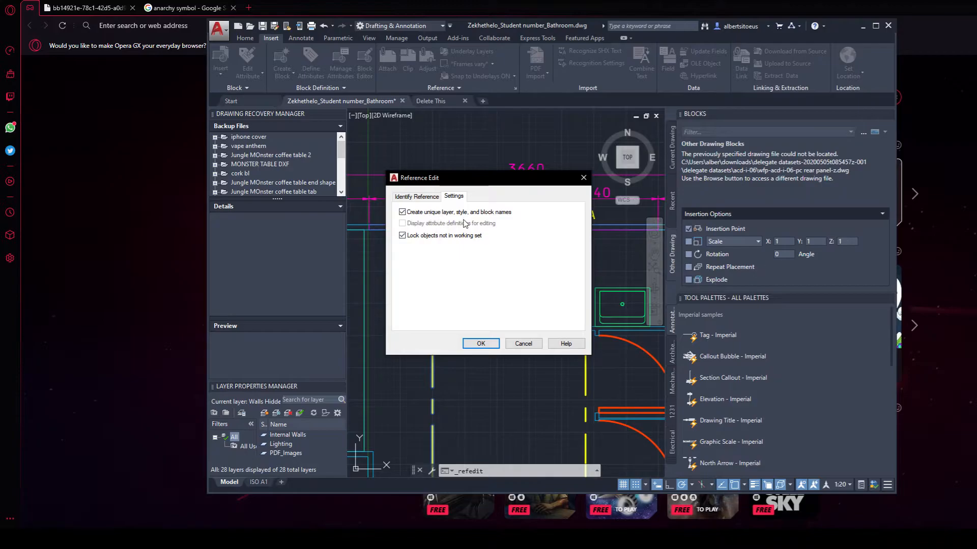
left_click(529, 347)
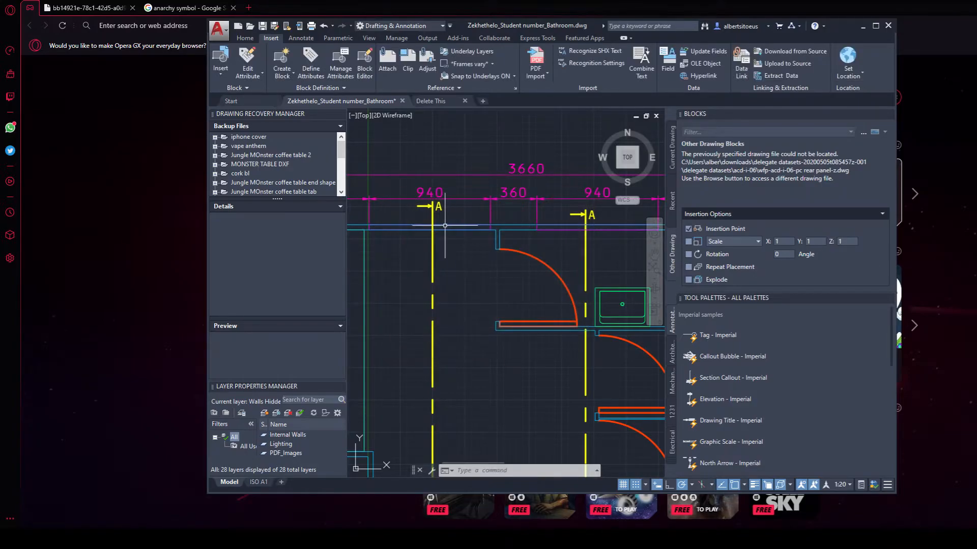
Step: Try to explode the inserted section line block between the basin counter and the original section line
left_click(430, 213)
left_click(433, 213)
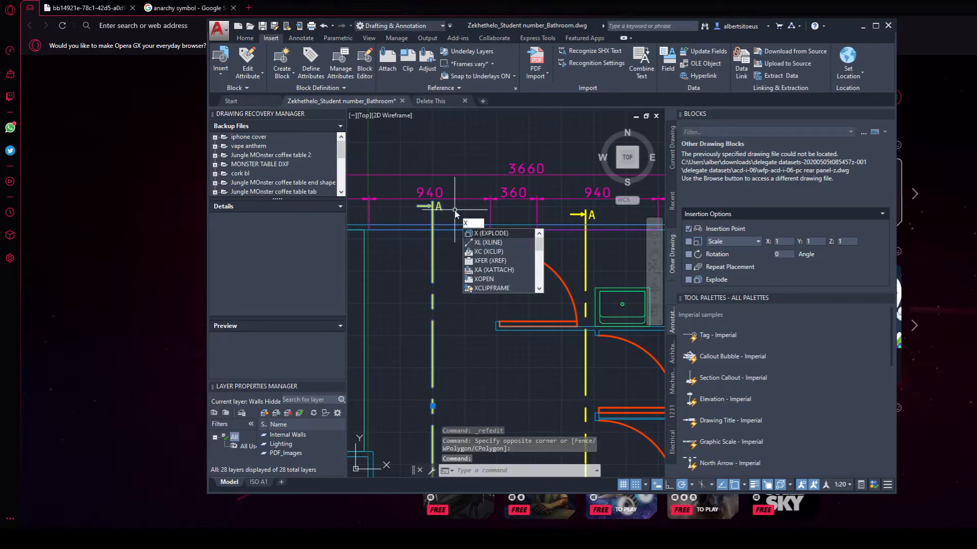
key("Return")
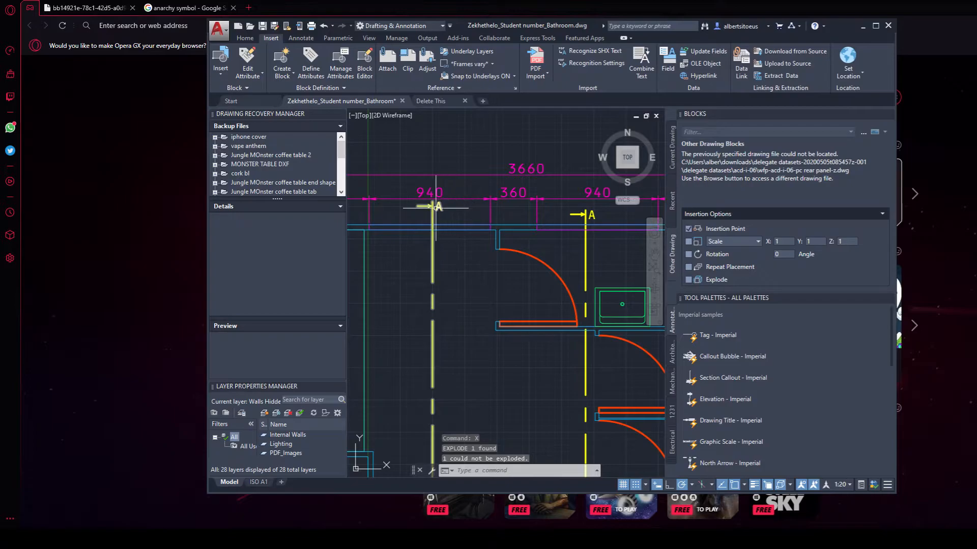
left_click(436, 208)
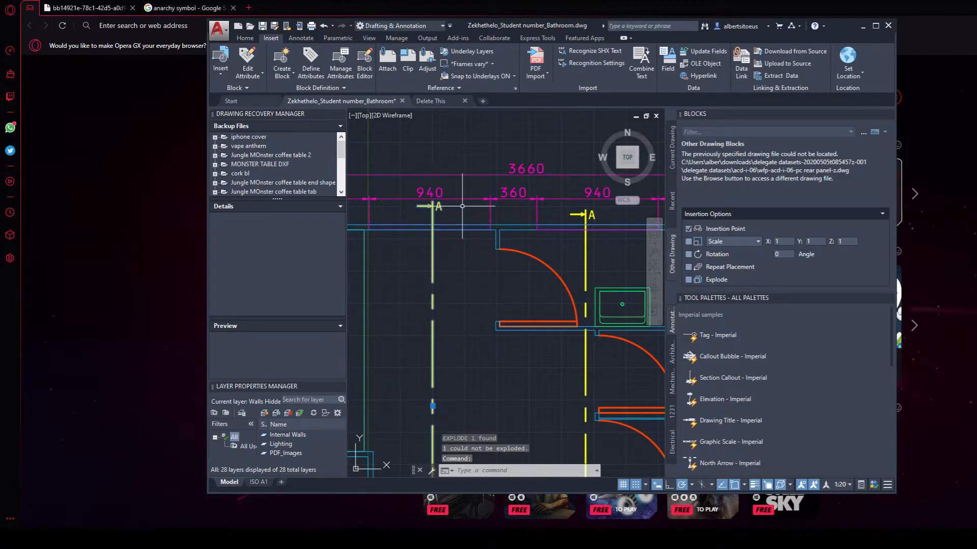
type("x")
key("Return")
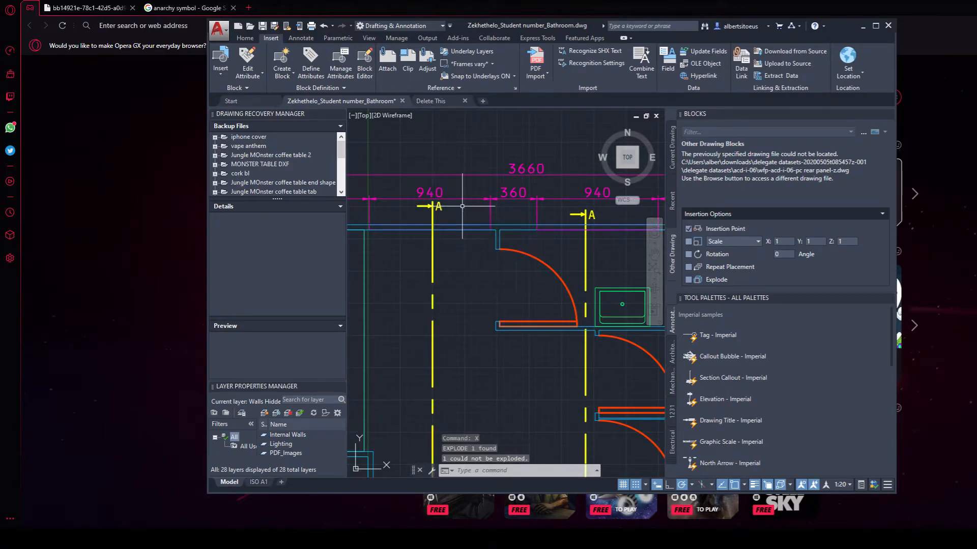
left_click(433, 210)
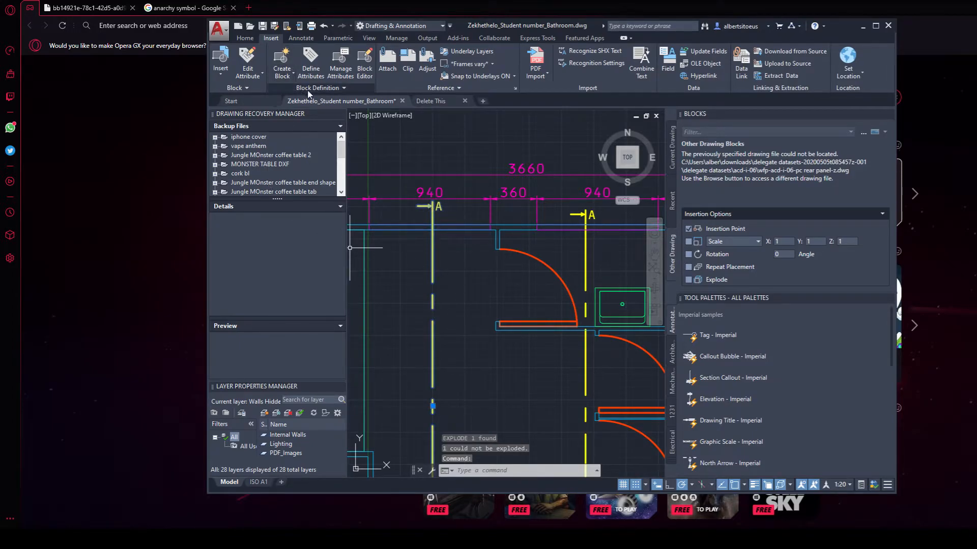
left_click(291, 77)
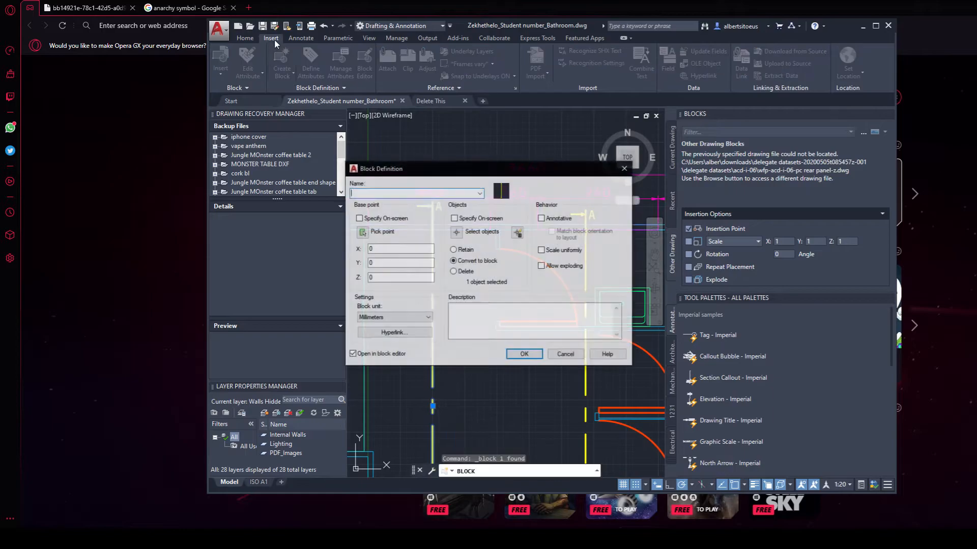
left_click(479, 194)
left_click(479, 194)
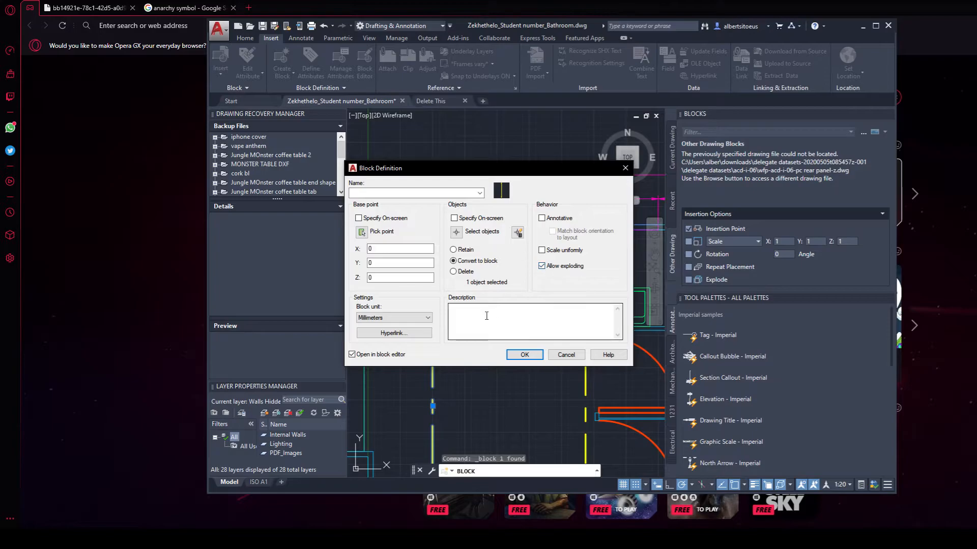
key("Return")
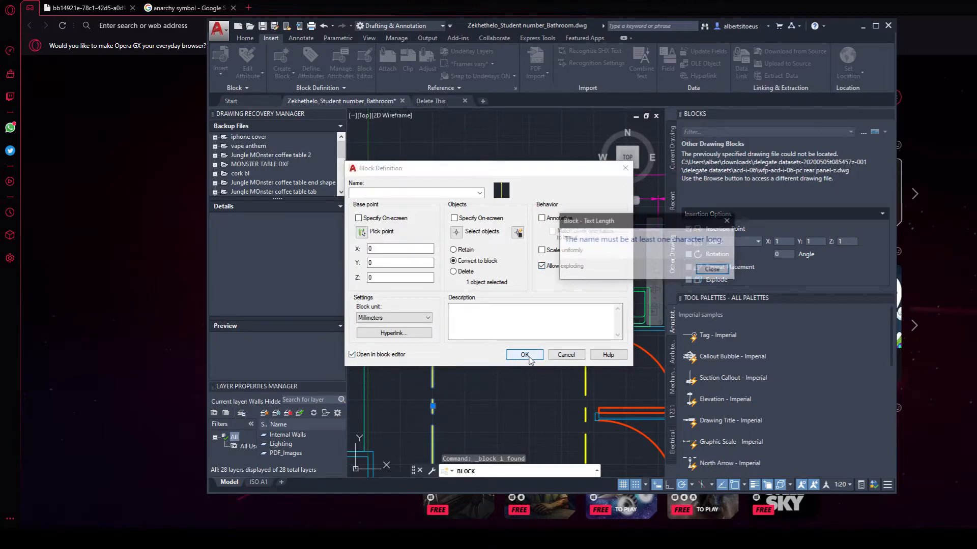
left_click(712, 269)
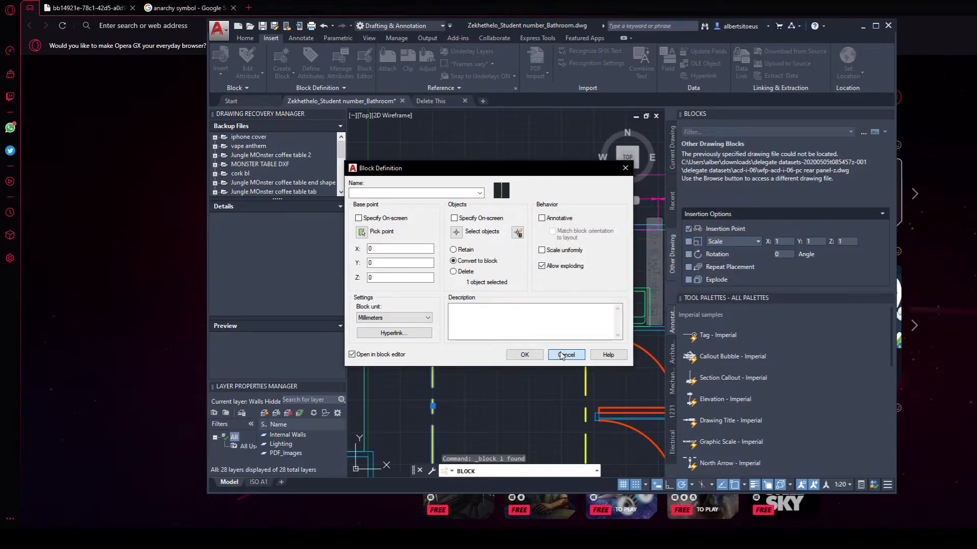
left_click(566, 355)
Step: Open the inserted Section Line A-A block for in-place editing with all nested objects selected automatically
left_click(435, 288)
left_click(443, 297)
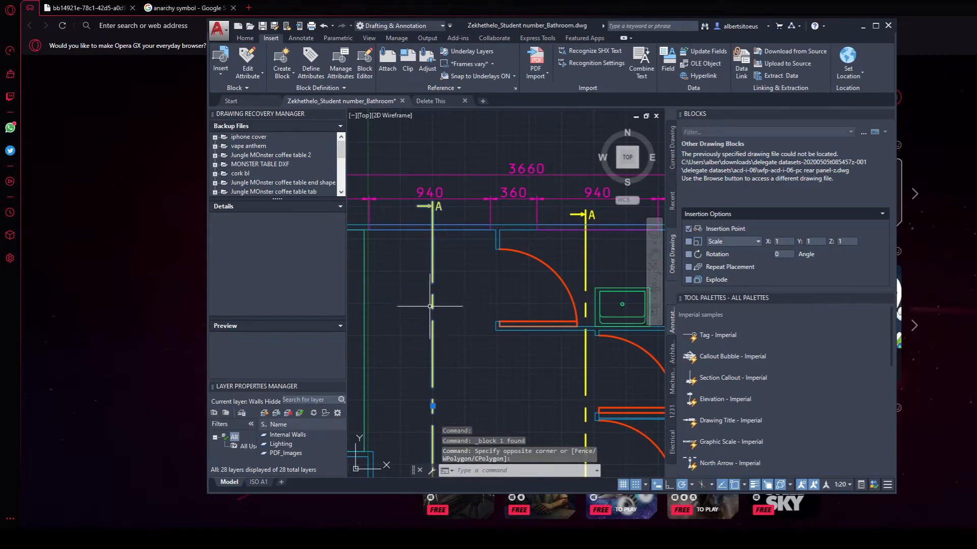
right_click(432, 304)
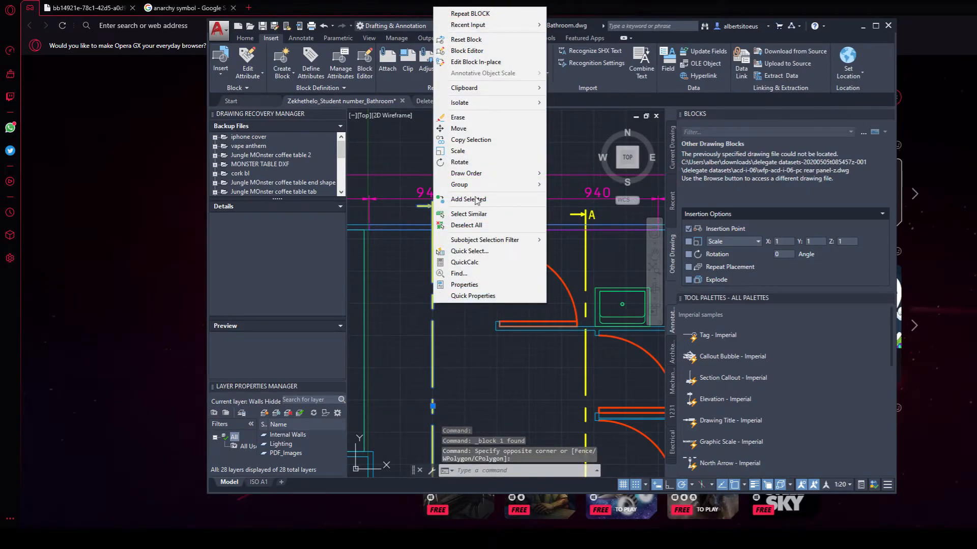
left_click(479, 62)
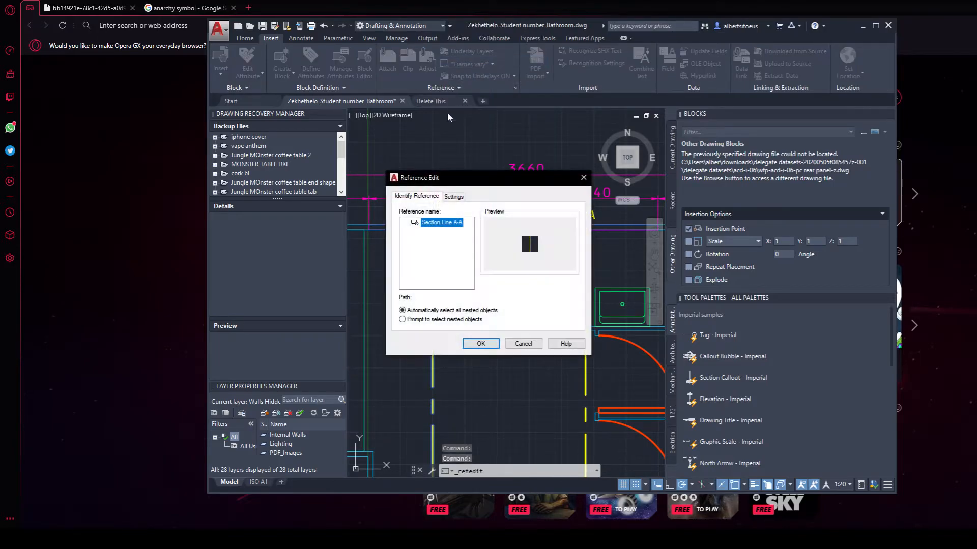
left_click(478, 344)
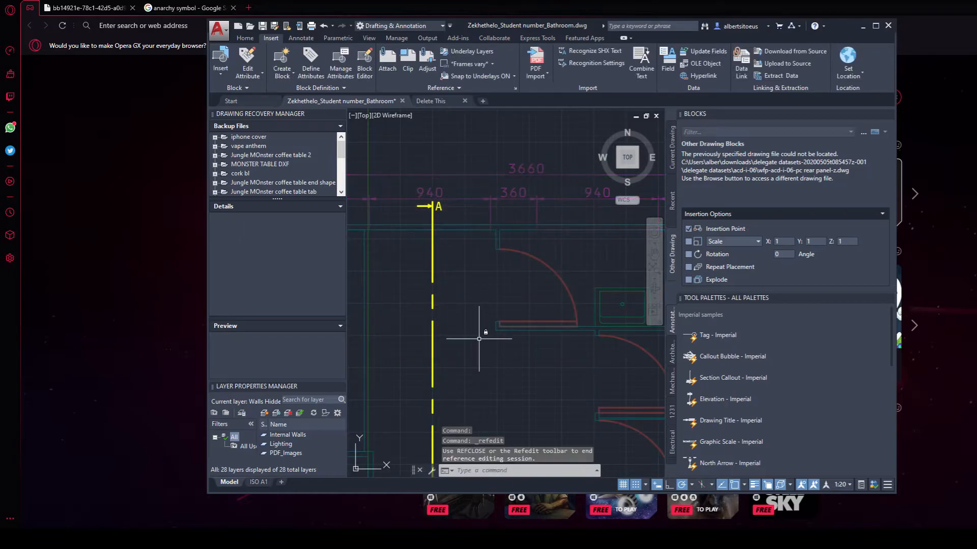
Step: Inspect the dashed line and A label inside the section line block and save the reference edits
scroll(479, 338, "down", 4)
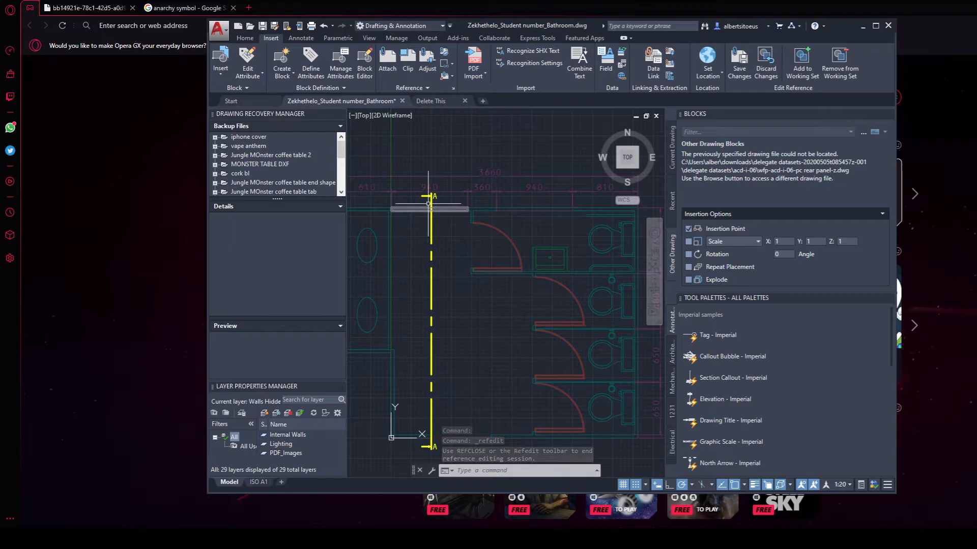
left_click(414, 278)
scroll(432, 196, "up", 3)
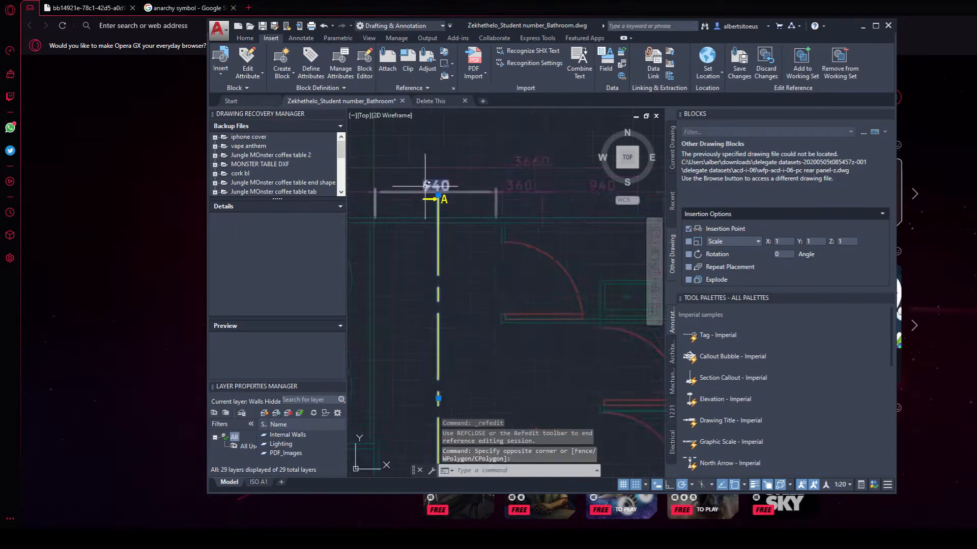
left_click(462, 208)
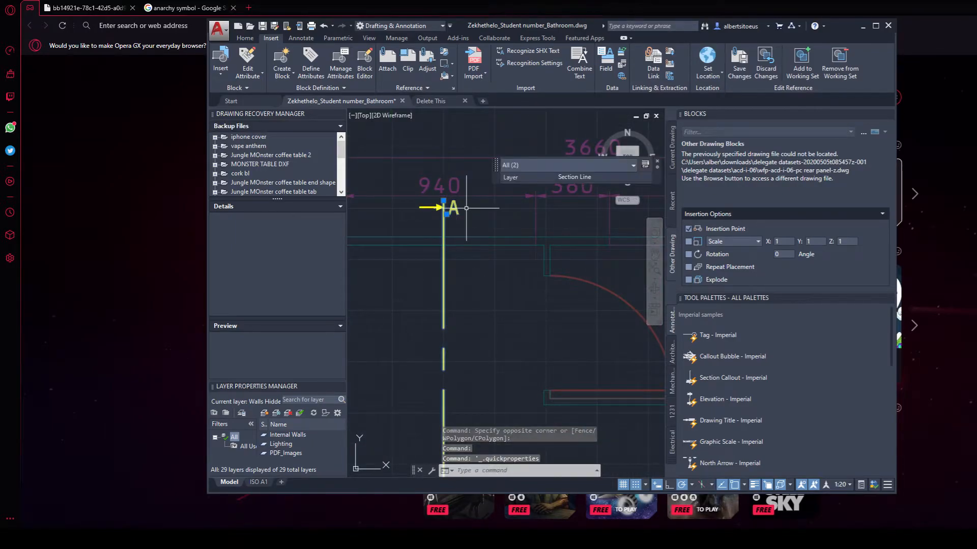
scroll(466, 208, "down", 5)
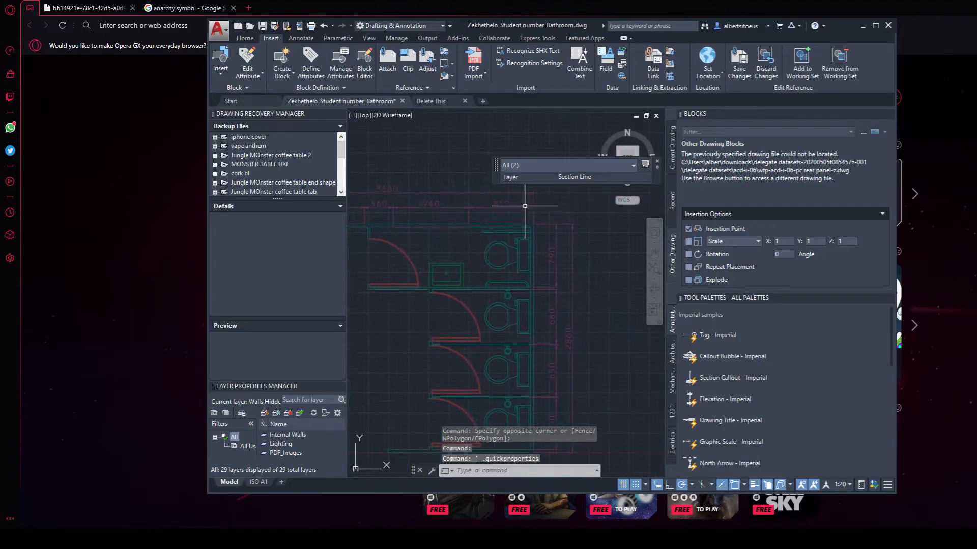
left_click(738, 67)
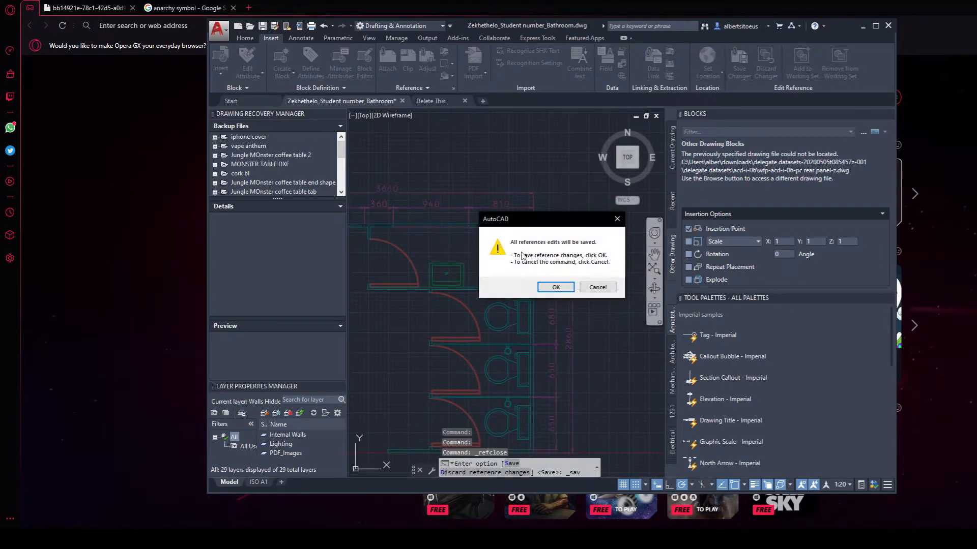
left_click(556, 288)
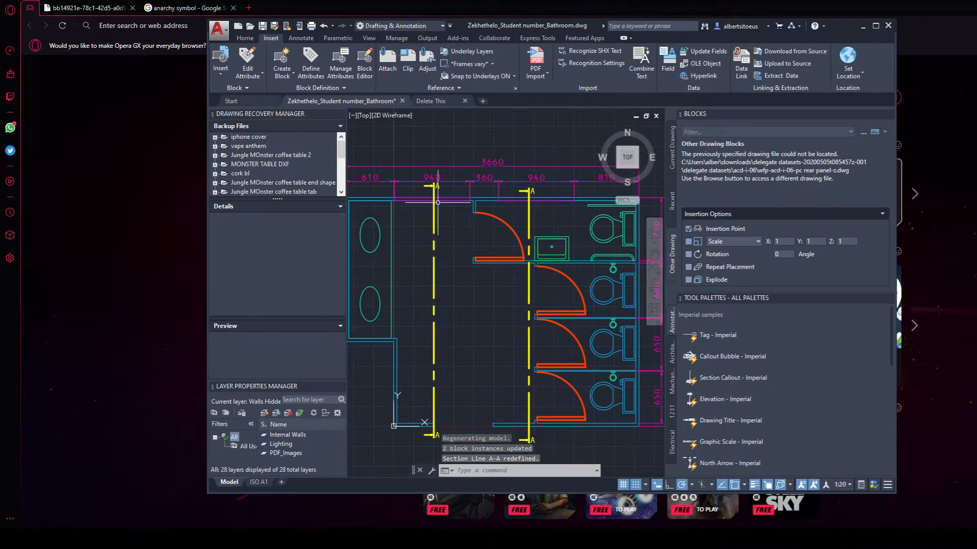
scroll(440, 193, "up", 2)
scroll(422, 182, "up", 3)
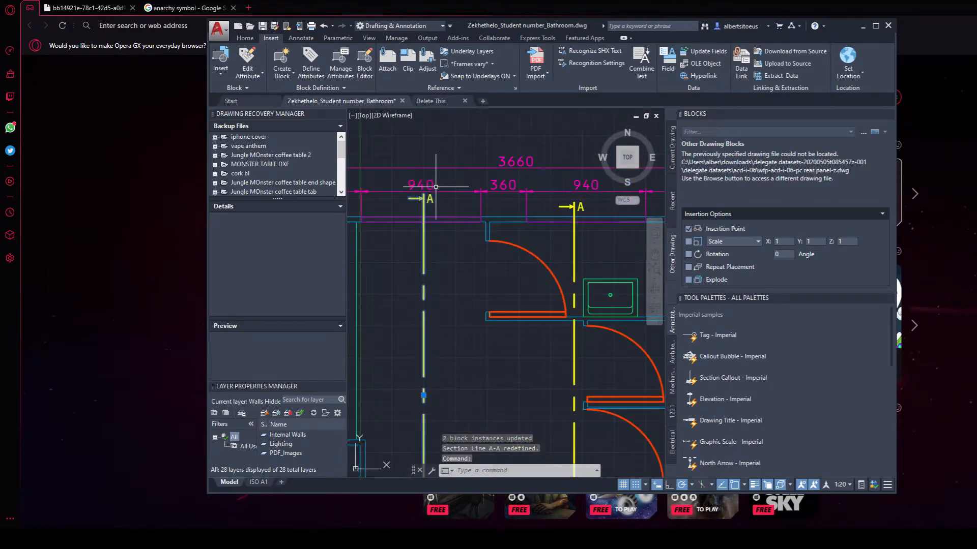
scroll(416, 205, "down", 5)
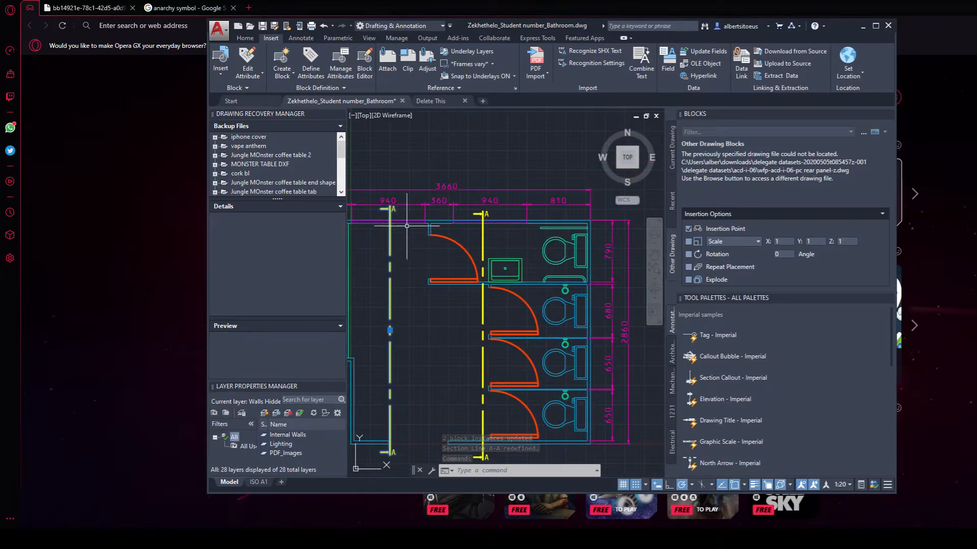
left_click(290, 76)
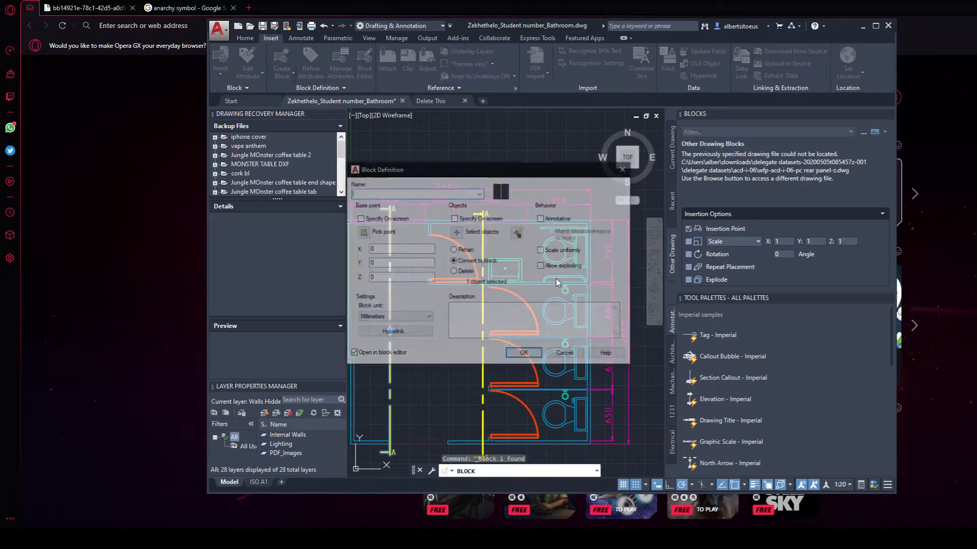
left_click(566, 354)
Step: Erase the inserted section line block nearest the basin counter, keeping the original beside the toilet cubicles
scroll(511, 270, "down", 4)
scroll(510, 271, "up", 4)
left_click(467, 334)
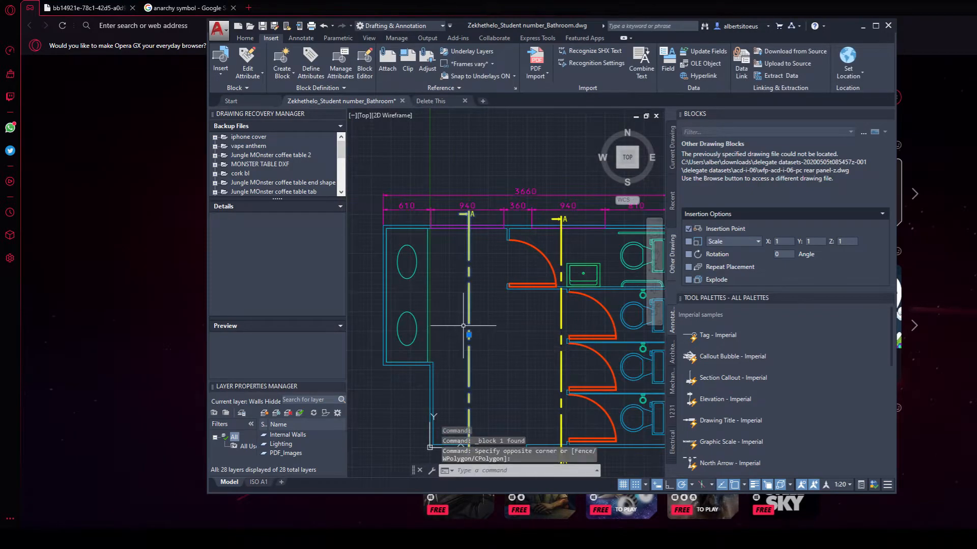
key("Delete")
key("Escape")
key("Escape")
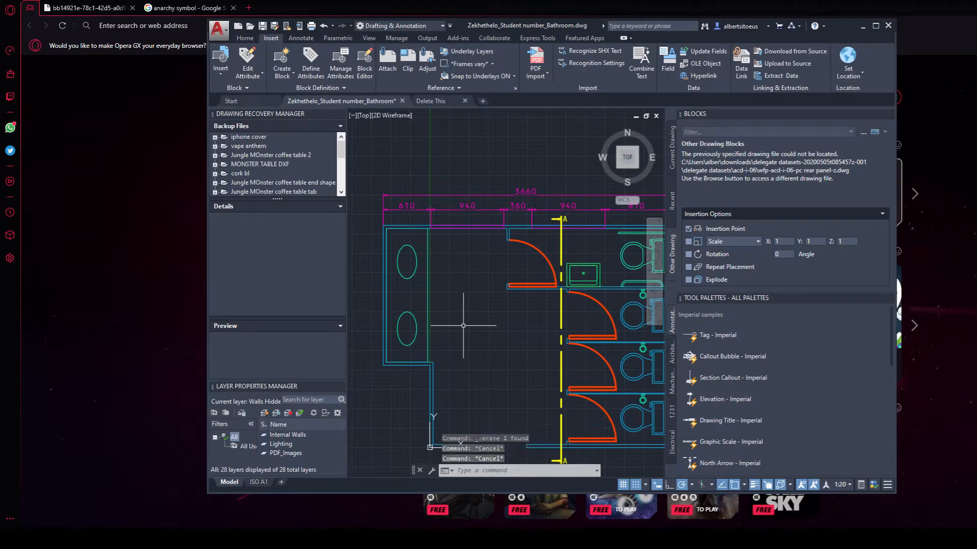
Step: Set the drawing's global linetype scale factor to 1
mouse_move(477, 298)
middle_mouse_down()
mouse_move(464, 280)
mouse_move(447, 283)
mouse_move(435, 327)
middle_mouse_up()
scroll(440, 321, "up", 2)
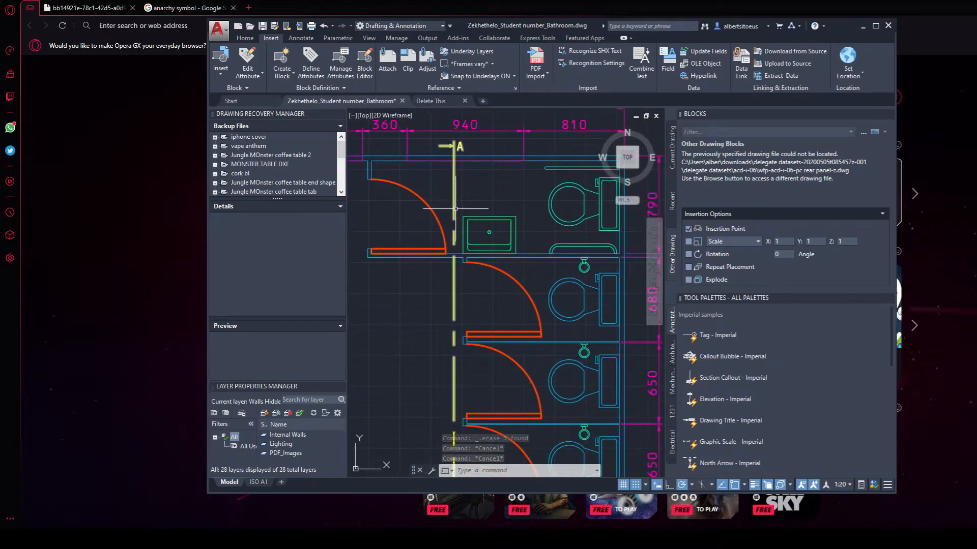
scroll(445, 313, "down", 1)
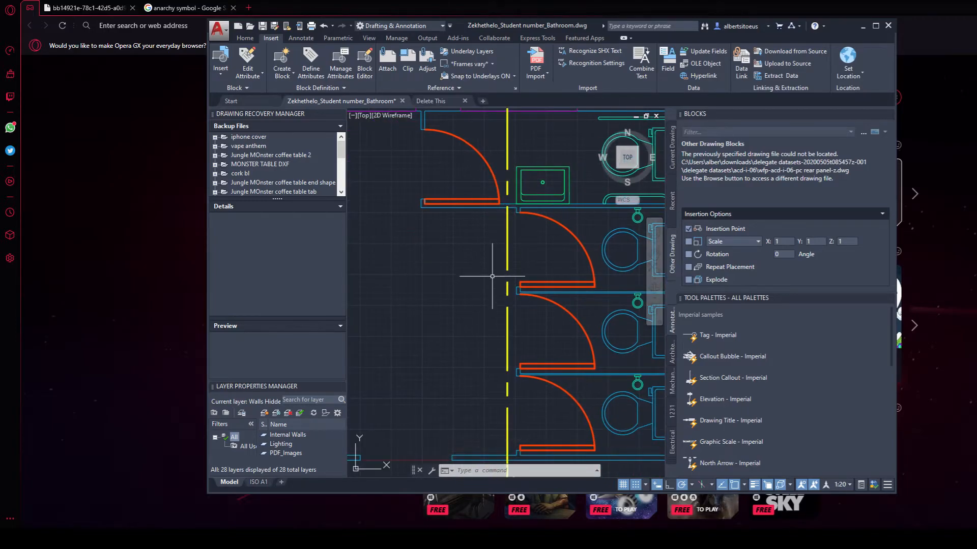
scroll(493, 290, "down", 1)
middle_click_drag(508, 259, 502, 282)
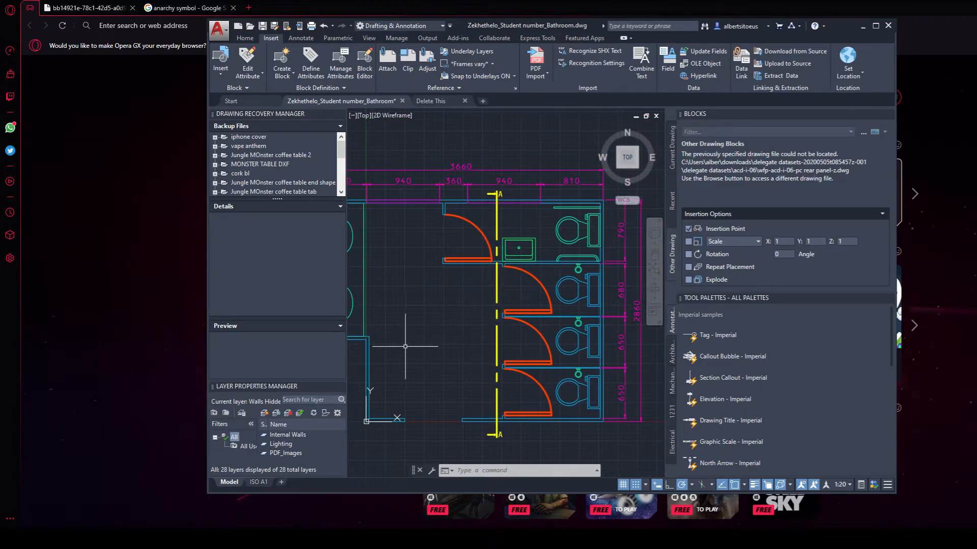
type("LTS")
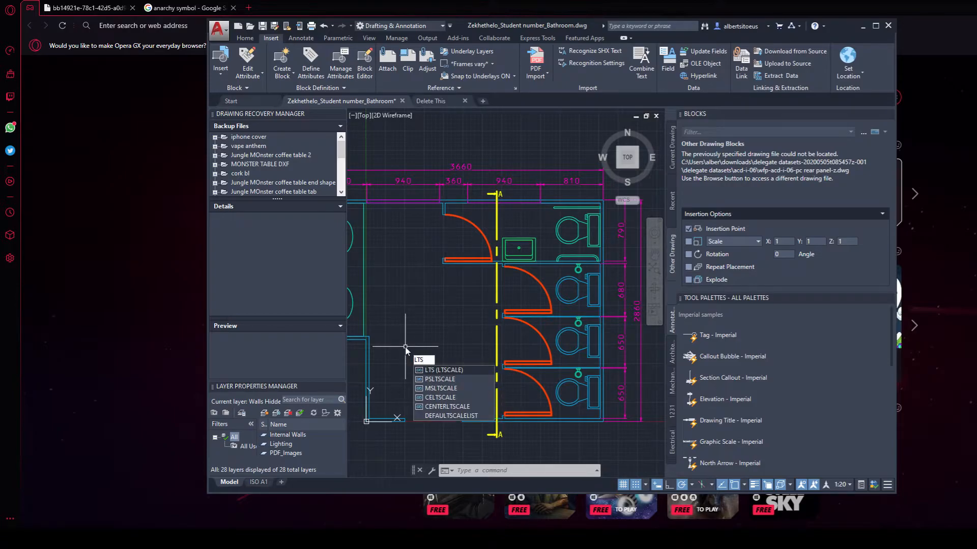
key("Return")
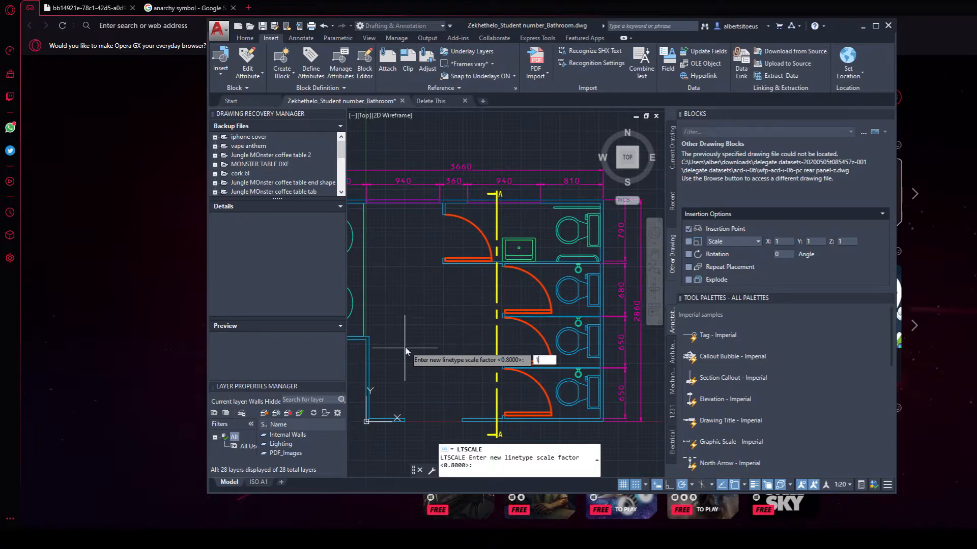
key("Return")
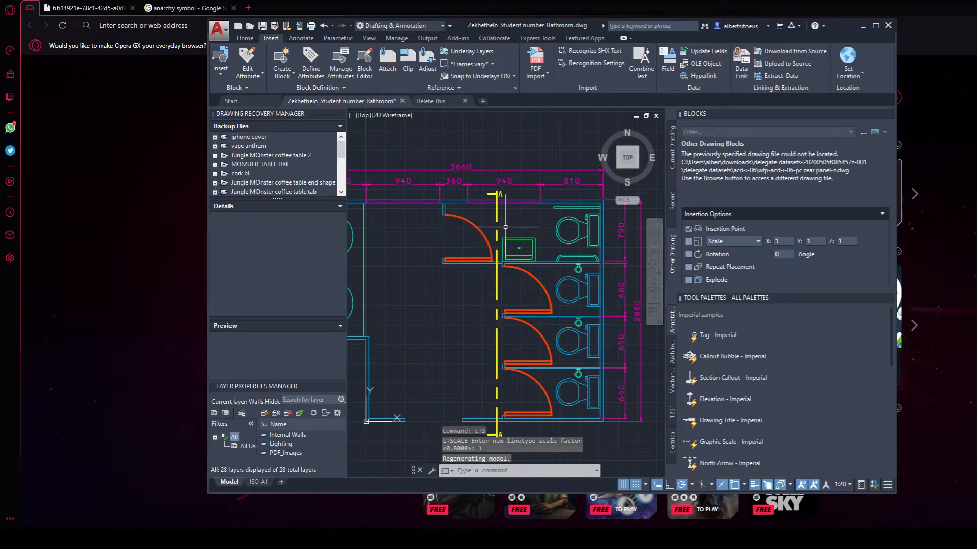
Step: Set the linetype scale factor to 0.2 and check the dash pattern along the section line
key("Return")
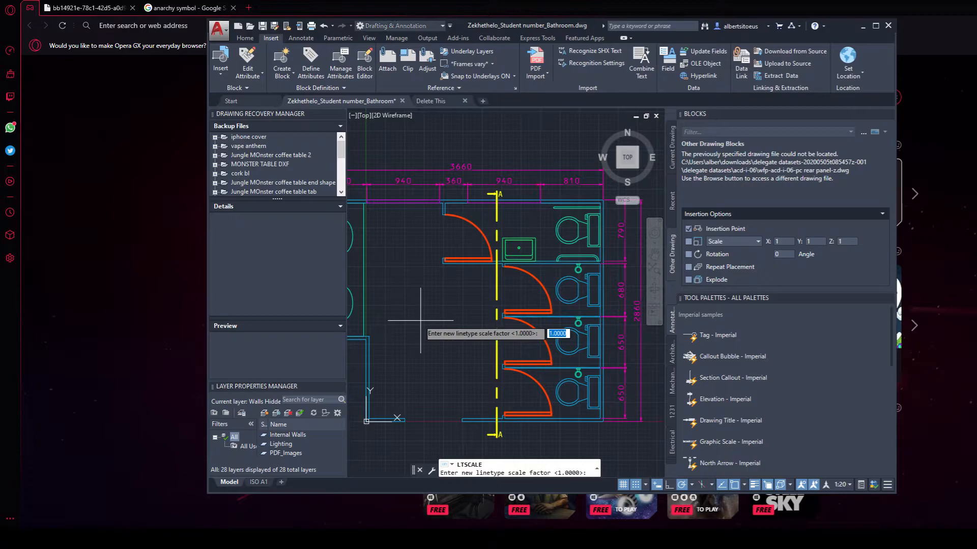
type(".2")
key("Return")
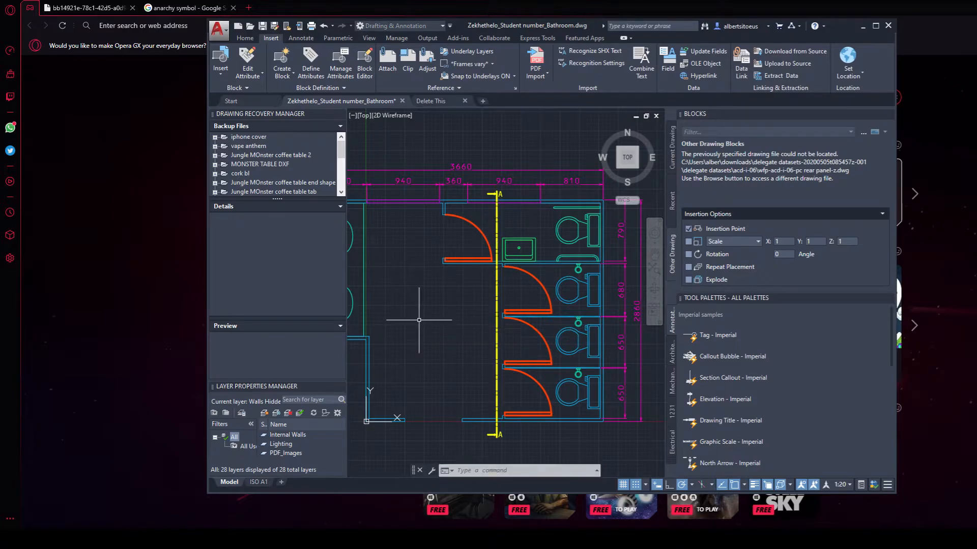
scroll(523, 188, "up", 6)
scroll(536, 260, "down", 2)
middle_click_drag(537, 336, 523, 242)
scroll(522, 265, "down", 2)
middle_click_drag(519, 301, 517, 293)
scroll(518, 292, "down", 3)
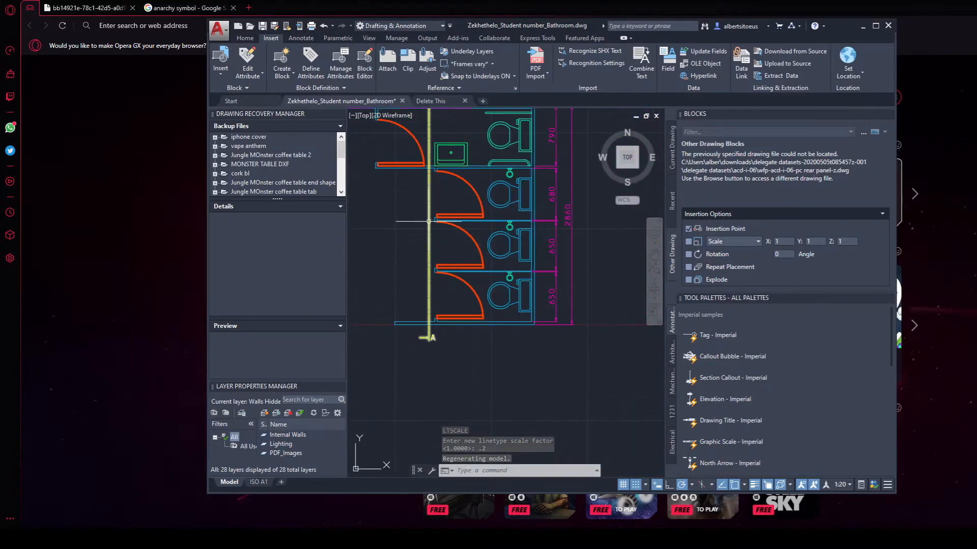
scroll(514, 310, "up", 3)
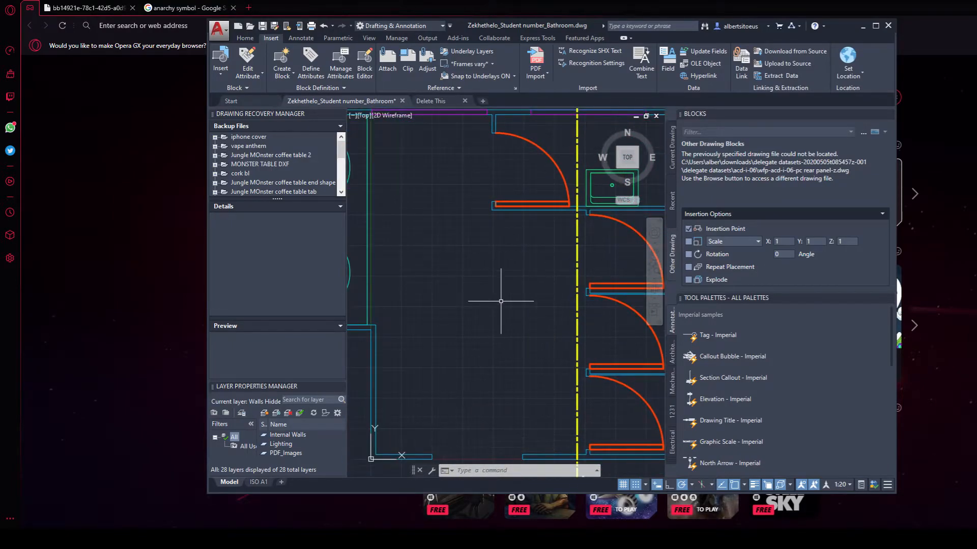
Step: Set the global linetype scale factor to 0.5 and check the section line's dash pattern
type("Lys")
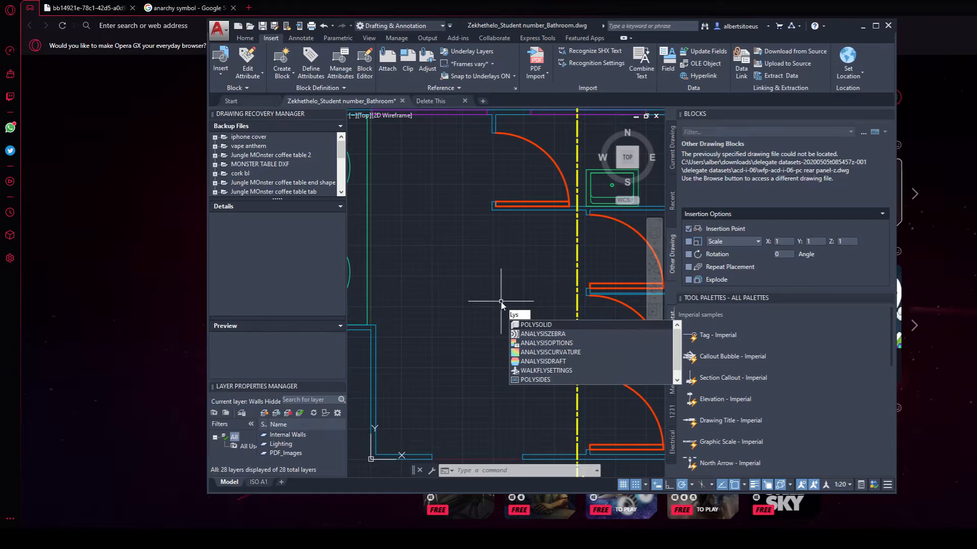
key("BackSpace")
key("BackSpace")
type("t")
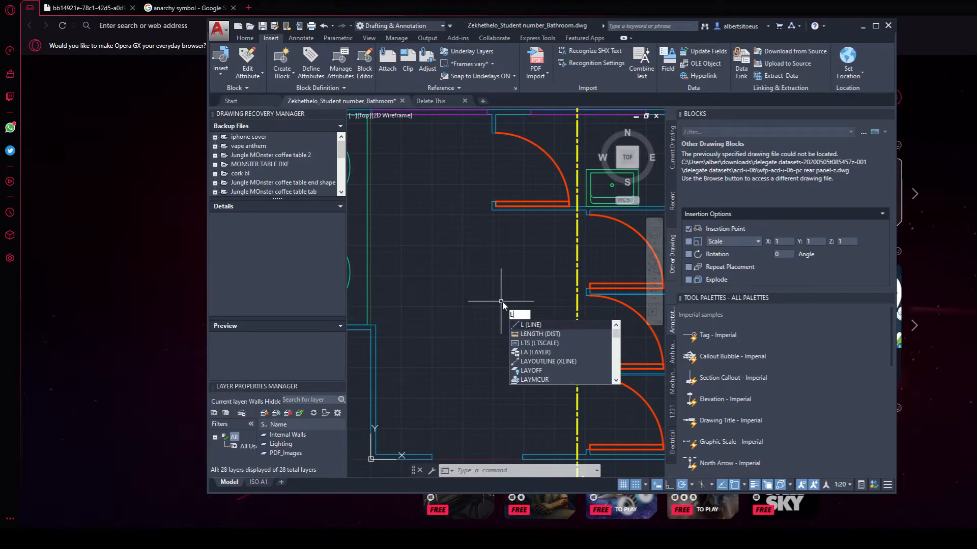
type("s")
key("Return")
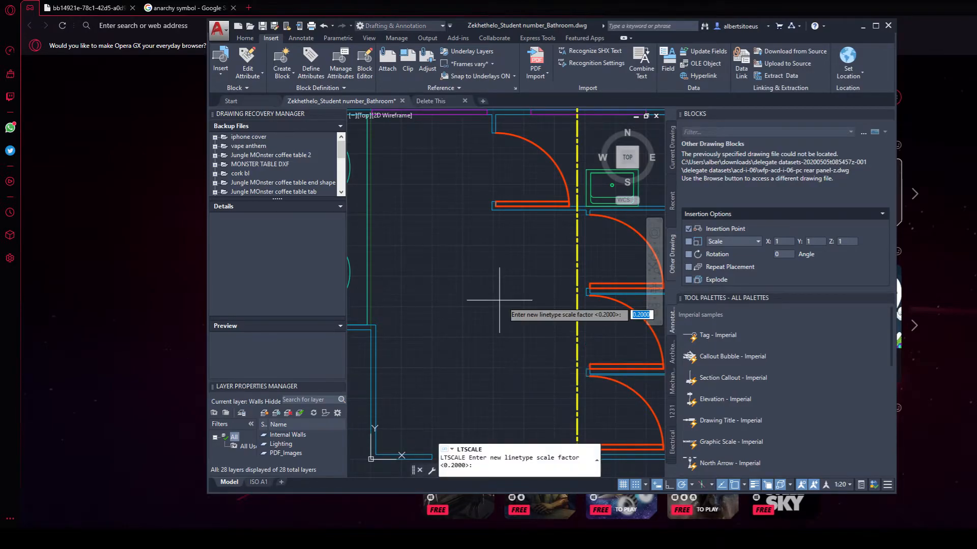
type(".5")
key("Return")
scroll(463, 280, "down", 2)
middle_click_drag(462, 279, 470, 315)
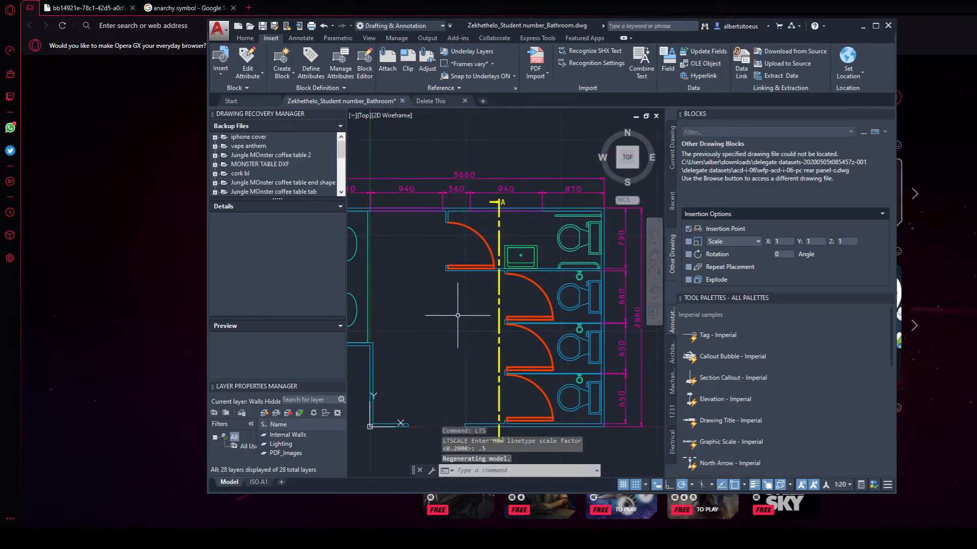
Step: Set the drawing's global linetype scale factor to 0.8 and check the section line across the whole plan
key("Return")
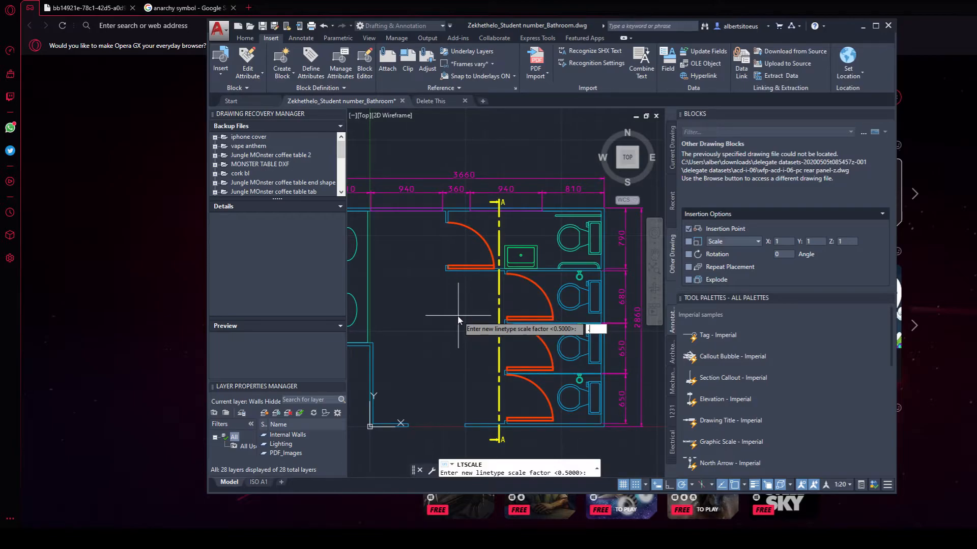
type(".8")
key("Return")
scroll(499, 296, "down", 2)
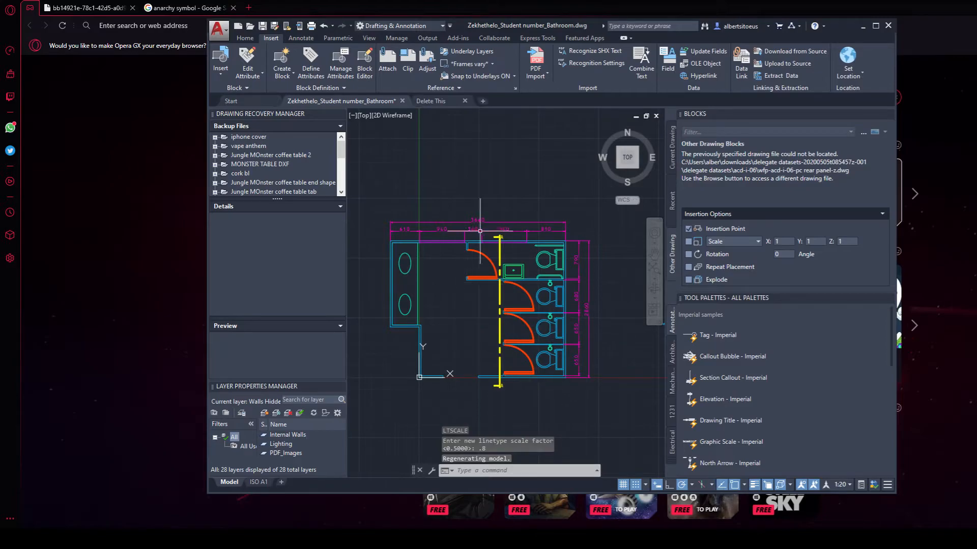
Step: Add a vertical linear dimension along the outer wall beside the basin counter, from its upper corner to its lower corner
left_click(245, 38)
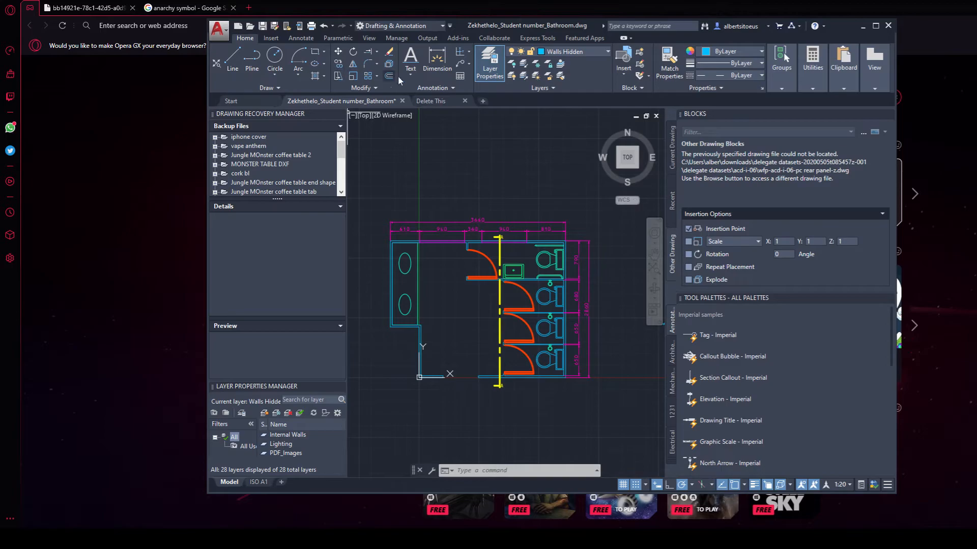
left_click(468, 52)
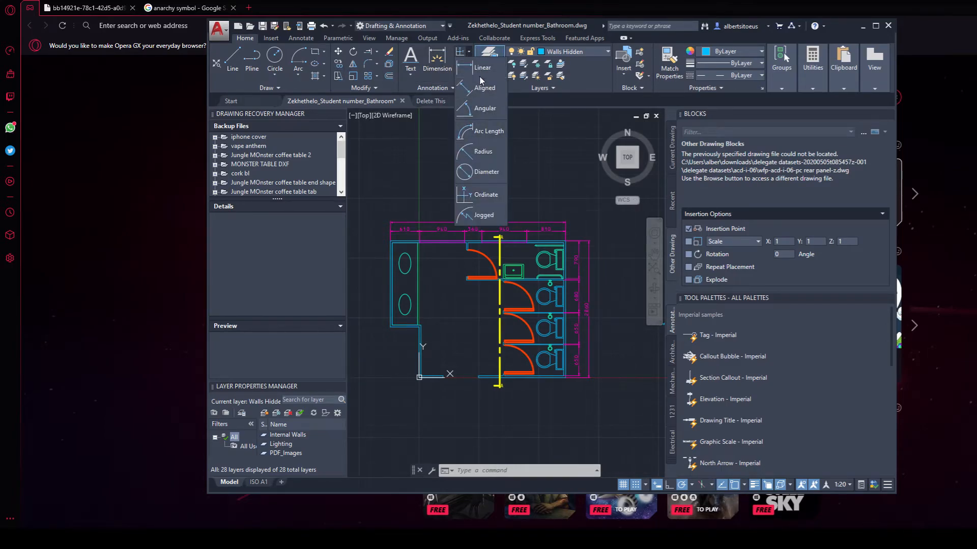
scroll(391, 248, "up", 8)
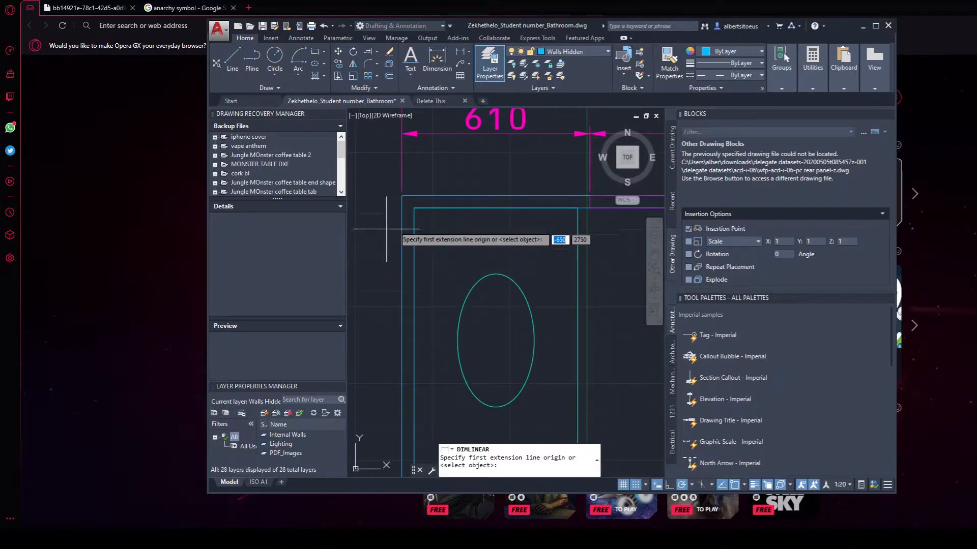
left_click(401, 198)
scroll(383, 242, "down", 2)
middle_click_drag(383, 241, 386, 126)
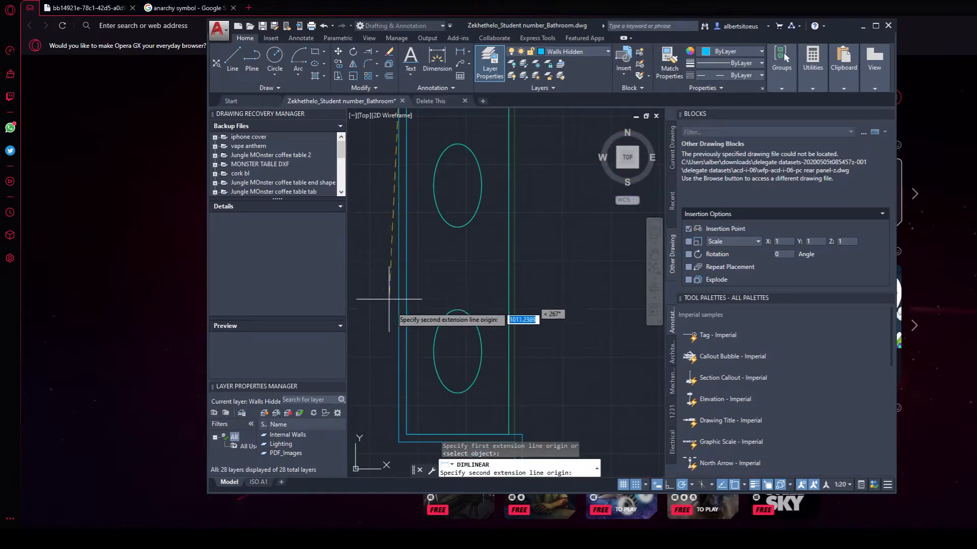
left_click(398, 442)
scroll(401, 320, "down", 2)
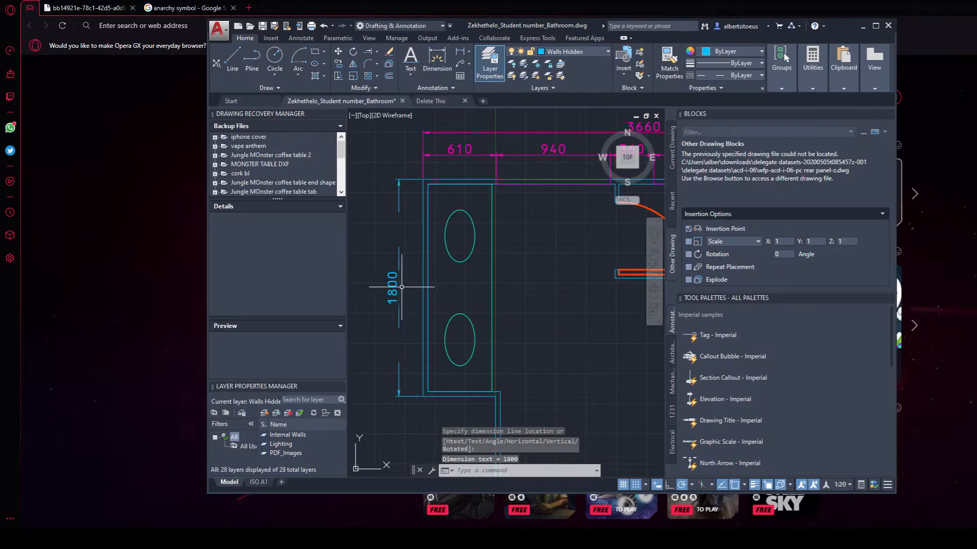
Step: Move the basin counter wall's vertical dimension onto the Dims layer and clear the selection
left_click(416, 219)
left_click(371, 316)
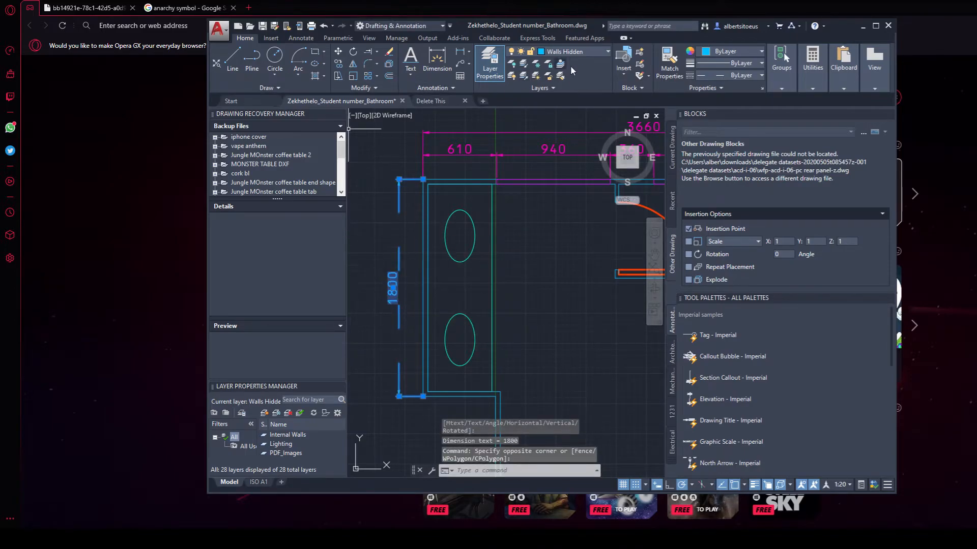
left_click(578, 53)
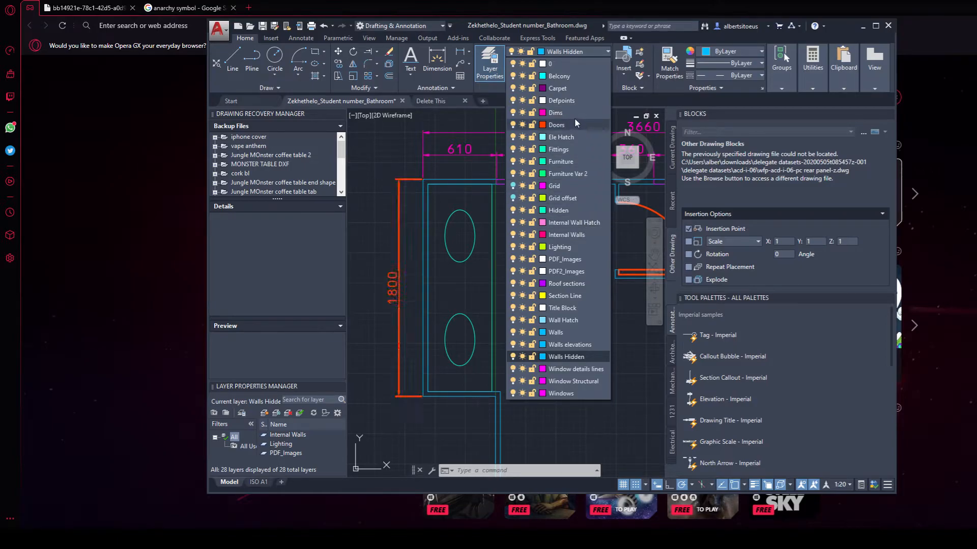
left_click(557, 113)
middle_click_drag(401, 395, 480, 326)
scroll(453, 375, "down", 2)
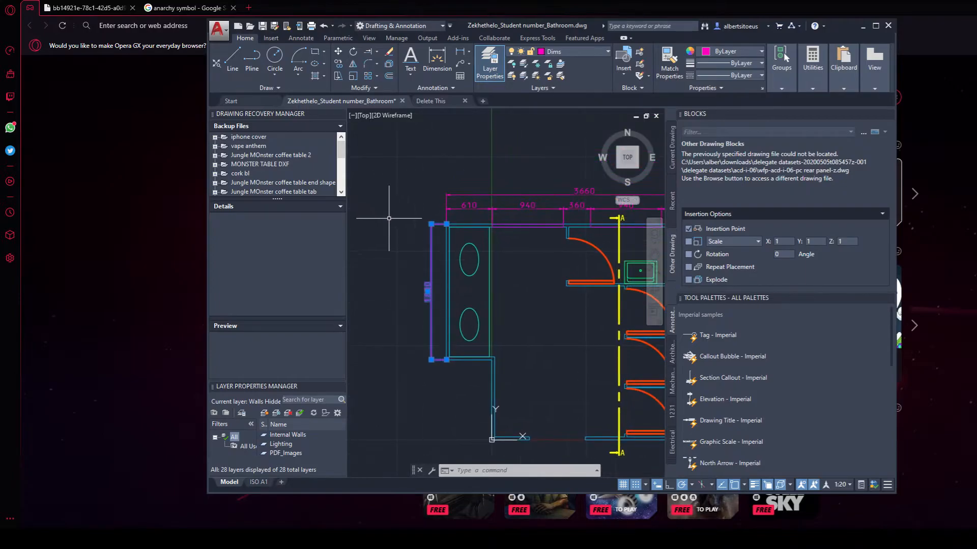
key("Escape")
key("Escape")
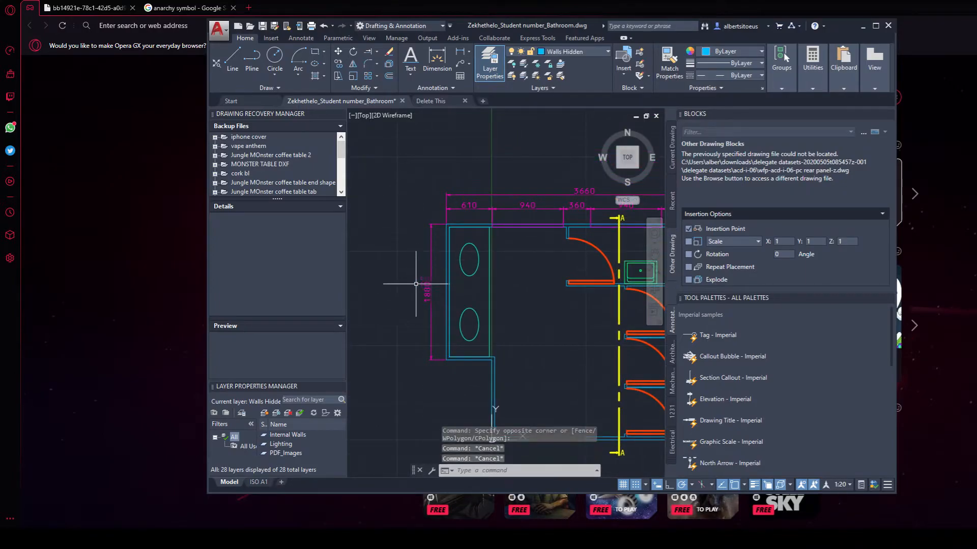
left_click(436, 64)
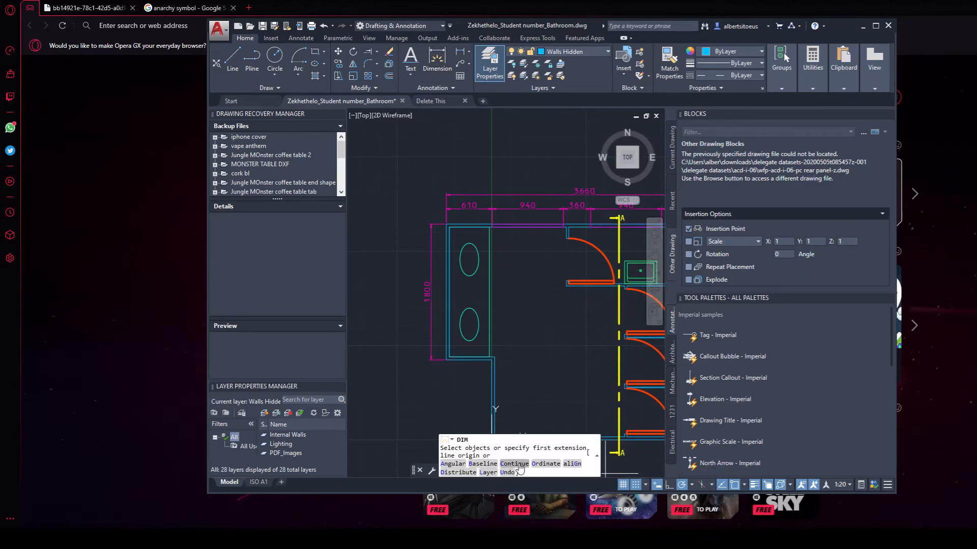
left_click(523, 436)
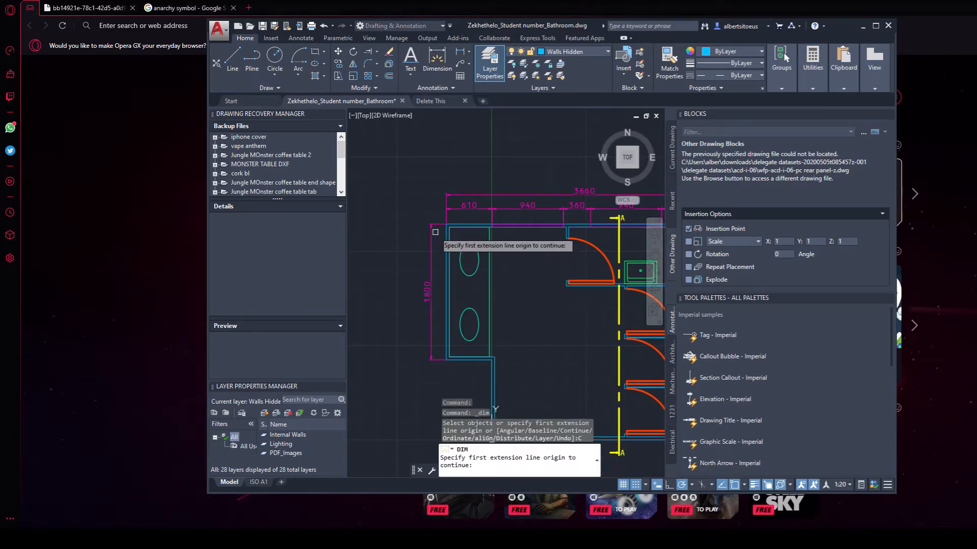
middle_click_drag(409, 406, 375, 330)
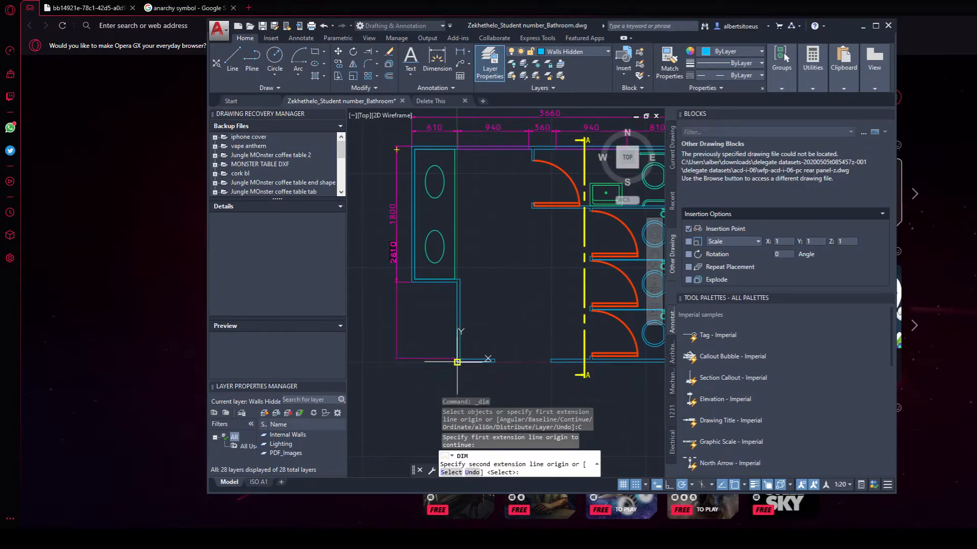
key("Escape")
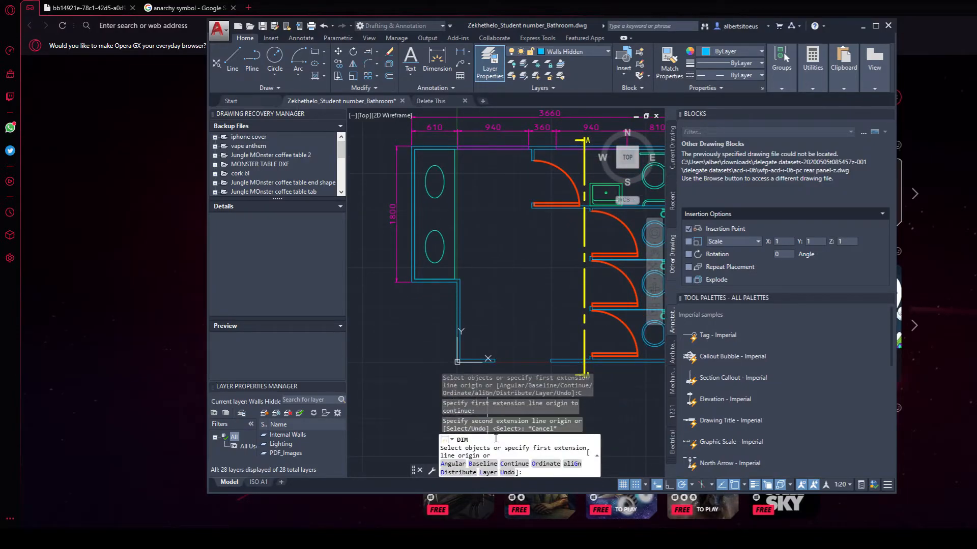
Step: Continue the basin wall dimension from its lower end down to the outer wall corner at the UCS origin
left_click(507, 463)
left_click(397, 278)
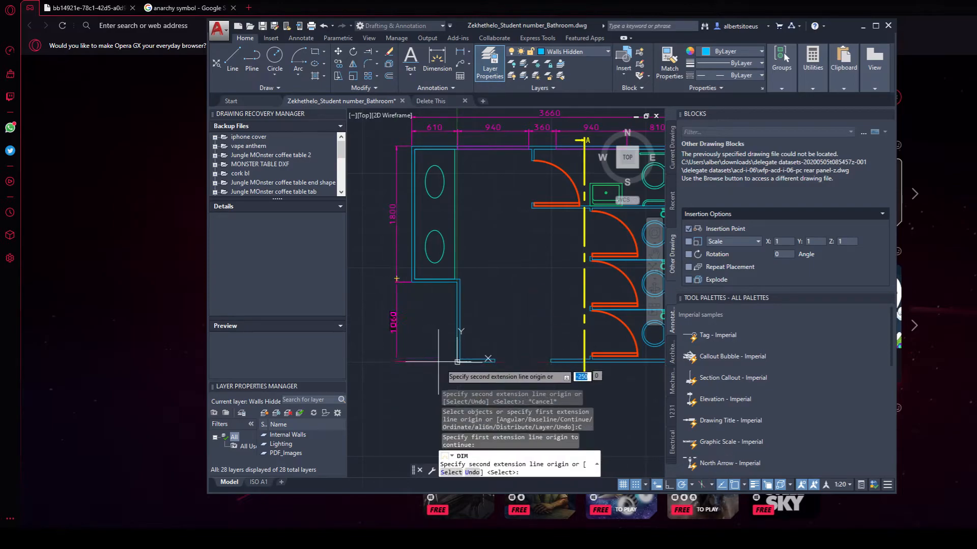
left_click(457, 361)
scroll(397, 308, "up", 2)
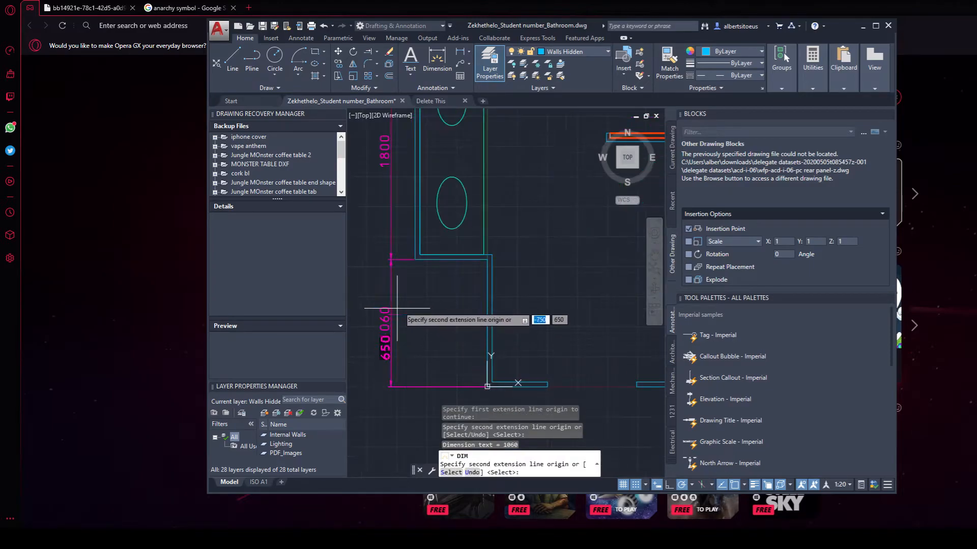
key("Escape")
scroll(398, 260, "up", 4)
mouse_move(398, 260)
middle_mouse_down()
mouse_move(494, 268)
mouse_move(395, 343)
mouse_move(382, 309)
middle_mouse_up()
scroll(469, 262, "down", 6)
scroll(430, 307, "down", 2)
mouse_move(462, 298)
middle_mouse_down()
mouse_move(499, 285)
mouse_move(473, 302)
middle_mouse_up()
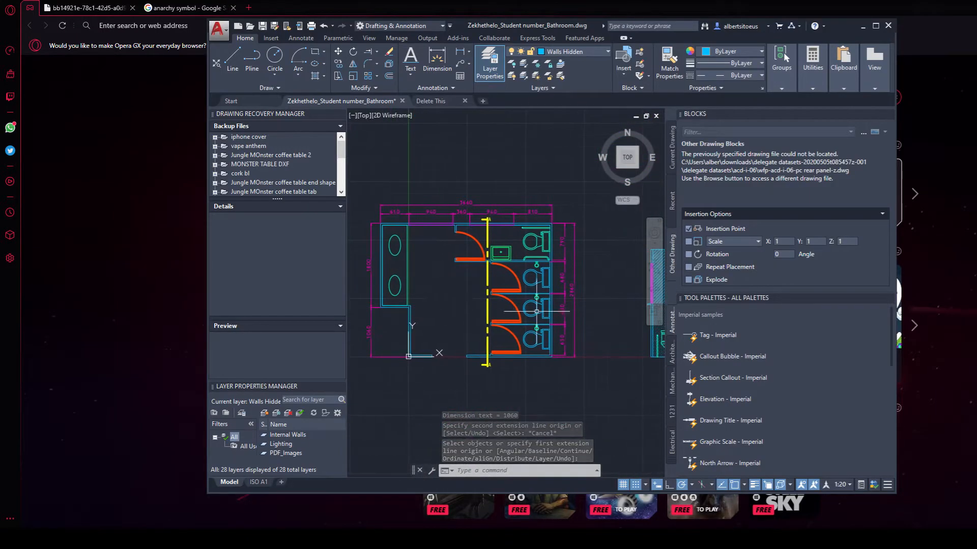
Step: Erase the 810 dimension above the uppermost toilet cubicle
scroll(473, 206, "up", 4)
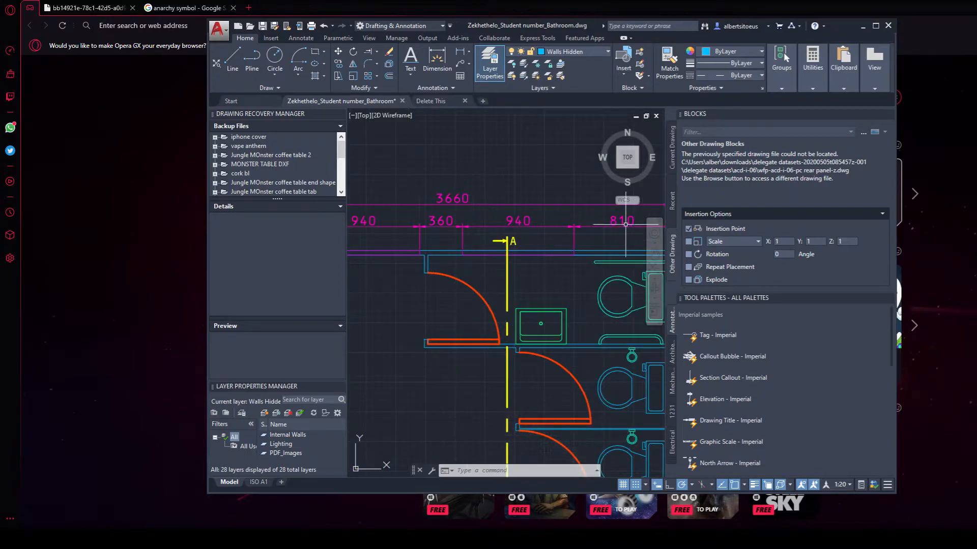
scroll(467, 206, "down", 2)
middle_click_drag(565, 225, 511, 209)
left_click(511, 210)
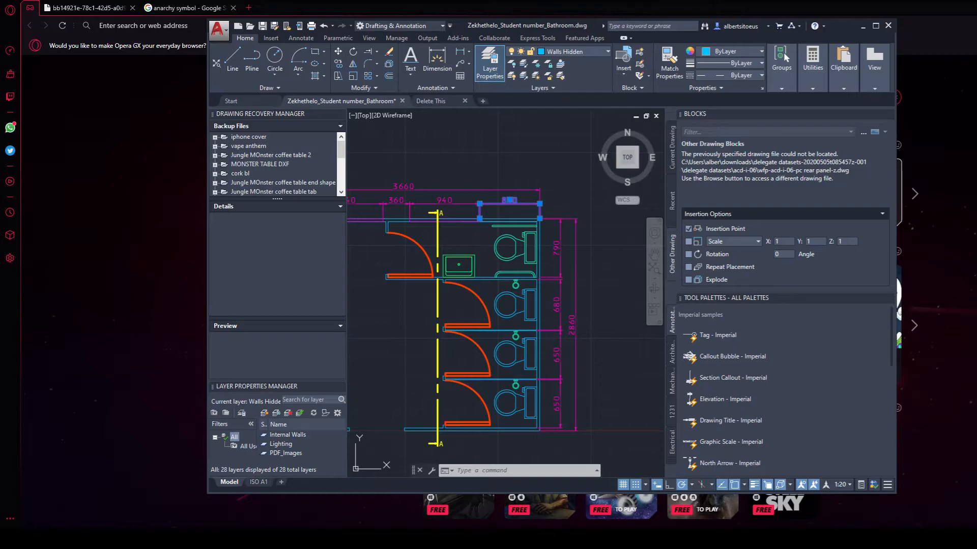
key("Delete")
middle_click_drag(388, 182, 457, 178)
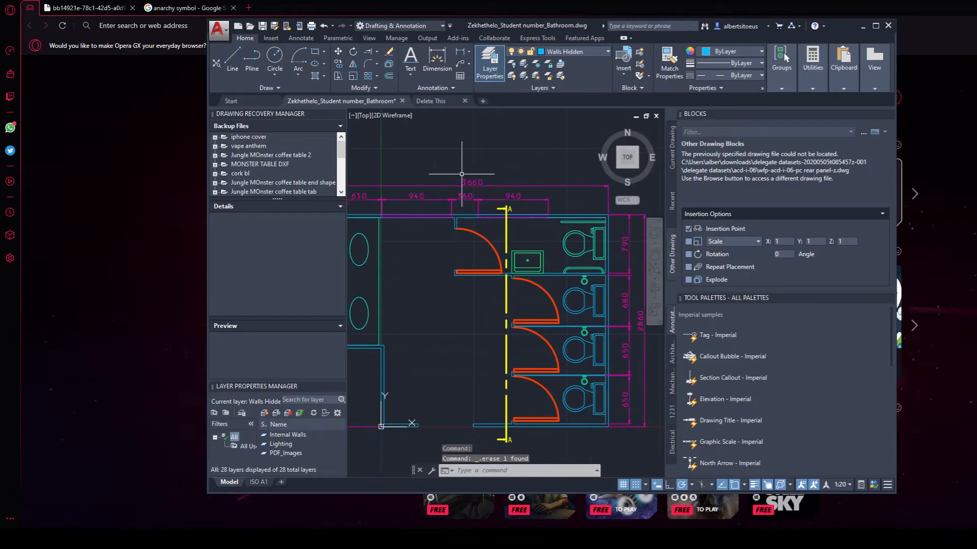
Step: Examine the dimension chain beside the toilet cubicles for gaps at the partition walls
middle_click_drag(584, 255, 475, 210)
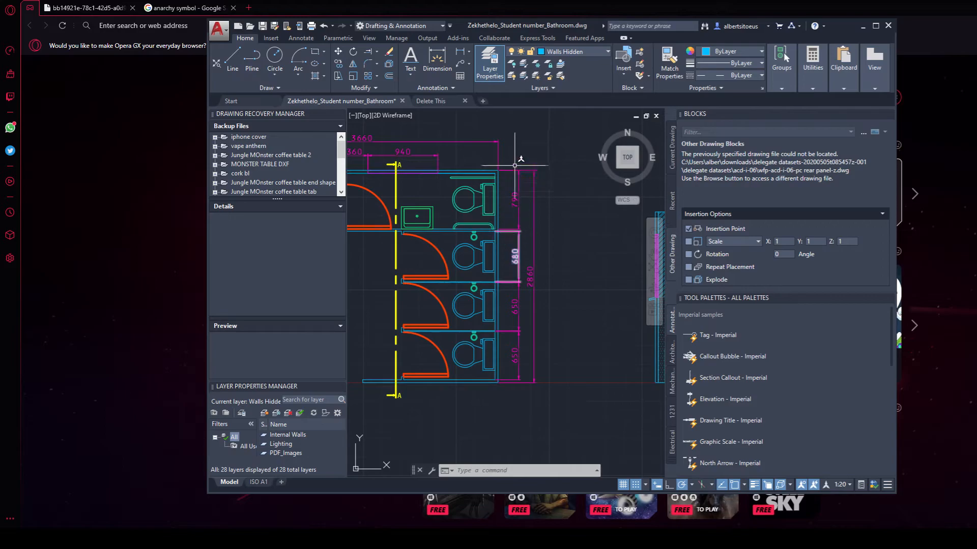
scroll(517, 187, "up", 2)
scroll(516, 187, "up", 2)
middle_click_drag(514, 295, 487, 246)
scroll(485, 240, "up", 4)
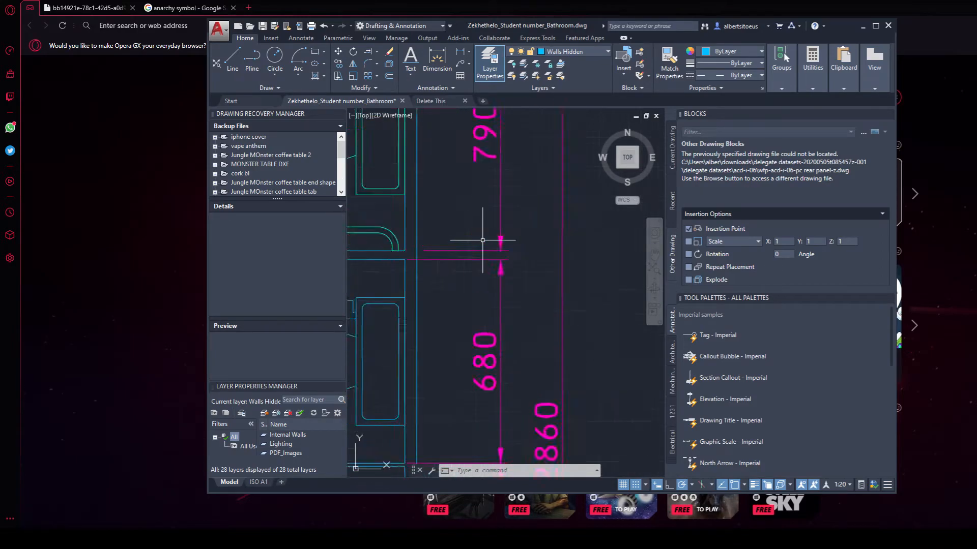
middle_click_drag(425, 253, 496, 253)
scroll(434, 251, "down", 2)
mouse_move(447, 316)
middle_mouse_down()
mouse_move(447, 246)
mouse_move(459, 269)
middle_mouse_up()
scroll(453, 247, "down", 2)
middle_click_drag(462, 370, 475, 283)
mouse_move(495, 390)
middle_mouse_down()
mouse_move(490, 290)
mouse_move(448, 405)
middle_mouse_up()
mouse_move(473, 242)
middle_mouse_down()
mouse_move(501, 323)
mouse_move(490, 290)
middle_mouse_up()
scroll(500, 320, "down", 2)
middle_click_drag(487, 198, 493, 266)
scroll(454, 290, "up", 2)
scroll(454, 290, "down", 2)
Step: Turn off grid snapping and dimension the partition thickness between the lowest two toilet cubicles, aligned with the existing dimension chain
left_click(437, 58)
middle_click_drag(511, 439, 498, 297)
scroll(469, 363, "up", 4)
middle_click_drag(456, 236, 459, 320)
scroll(442, 308, "up", 2)
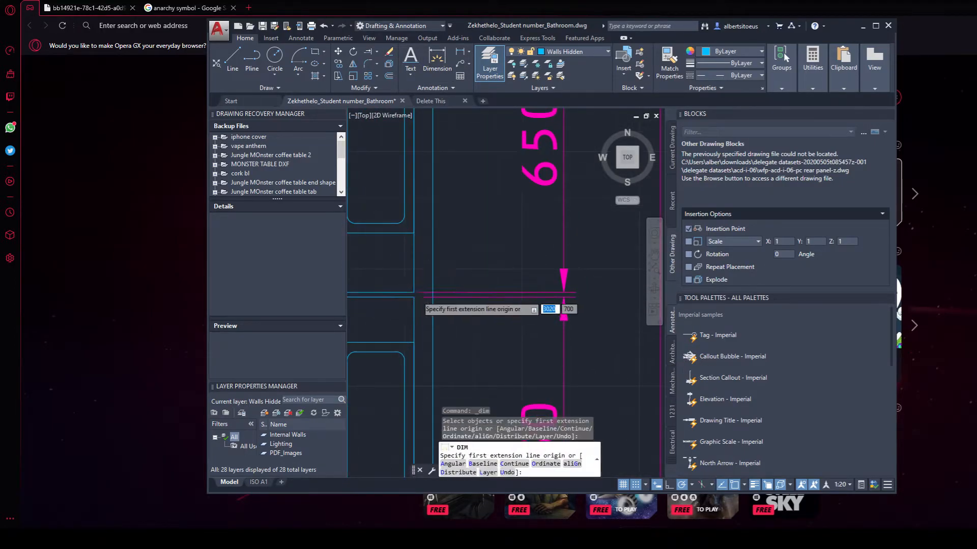
scroll(408, 293, "up", 5)
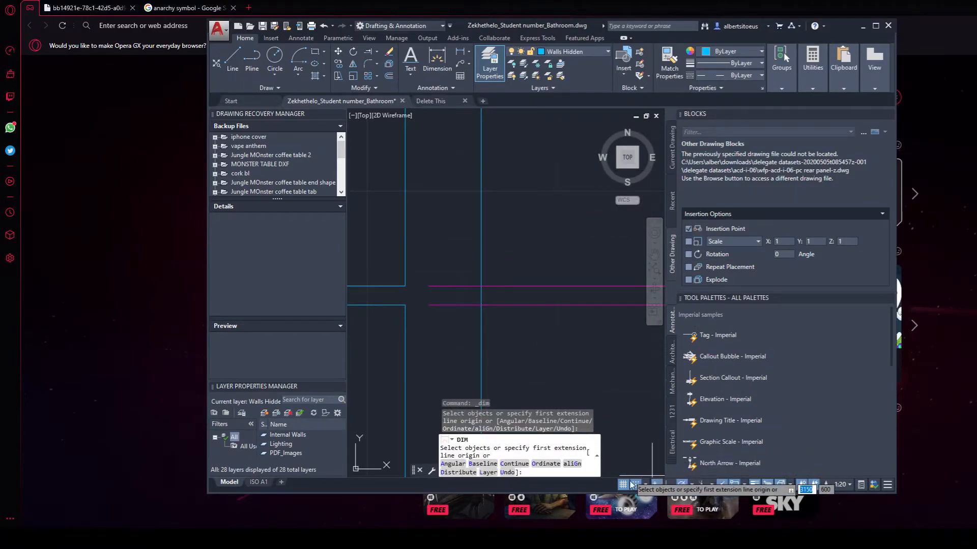
left_click(405, 305)
left_click(404, 303)
scroll(404, 304, "up", 4)
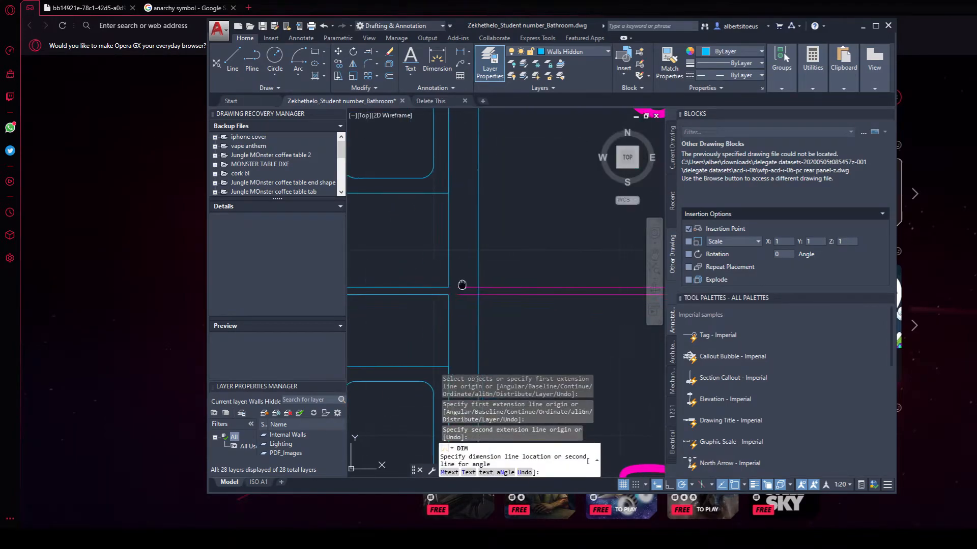
left_click(524, 326)
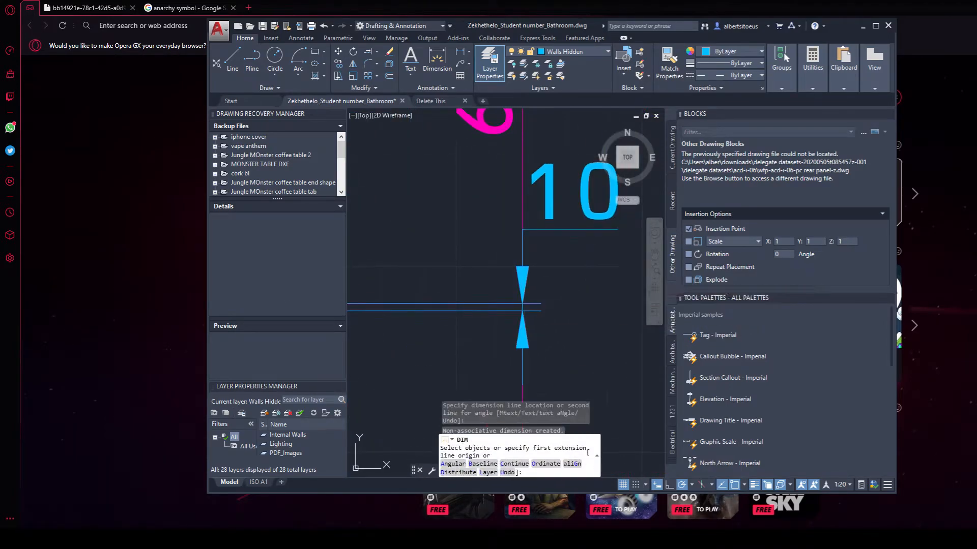
middle_click_drag(603, 283, 465, 297)
right_click(467, 298)
left_click(486, 248)
left_click(467, 155)
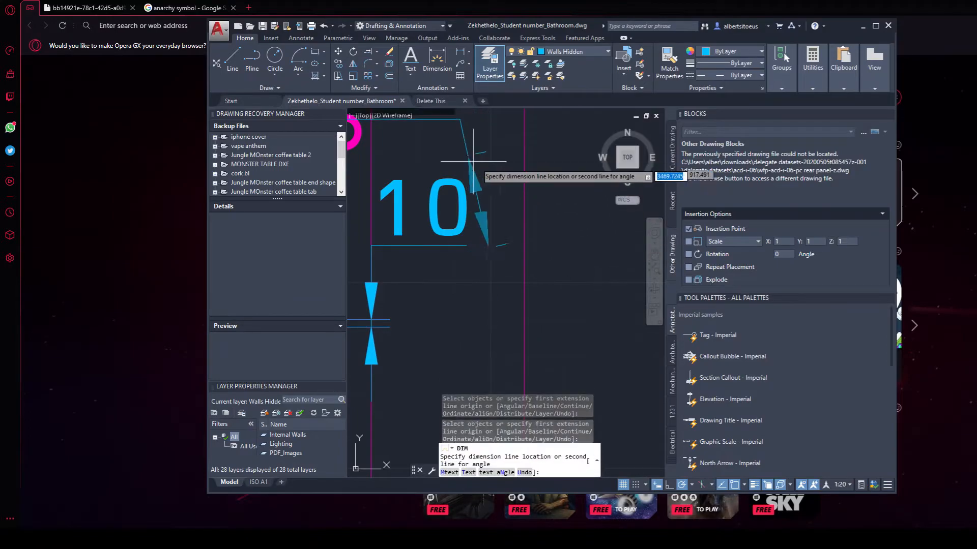
right_click(500, 179)
left_click(511, 198)
Step: Move the cubicle partition's thickness dimension onto the Dims layer
left_click(472, 175)
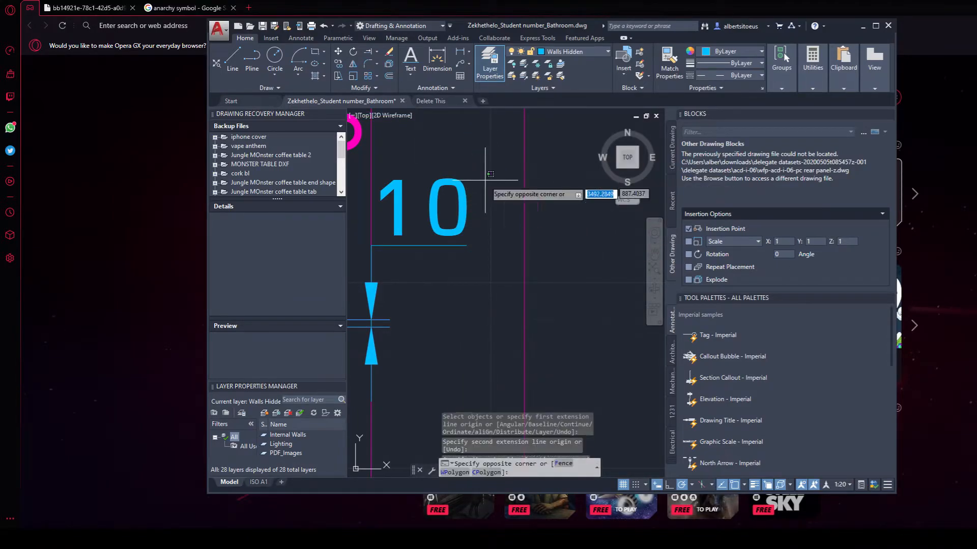
left_click(582, 40)
left_click(245, 38)
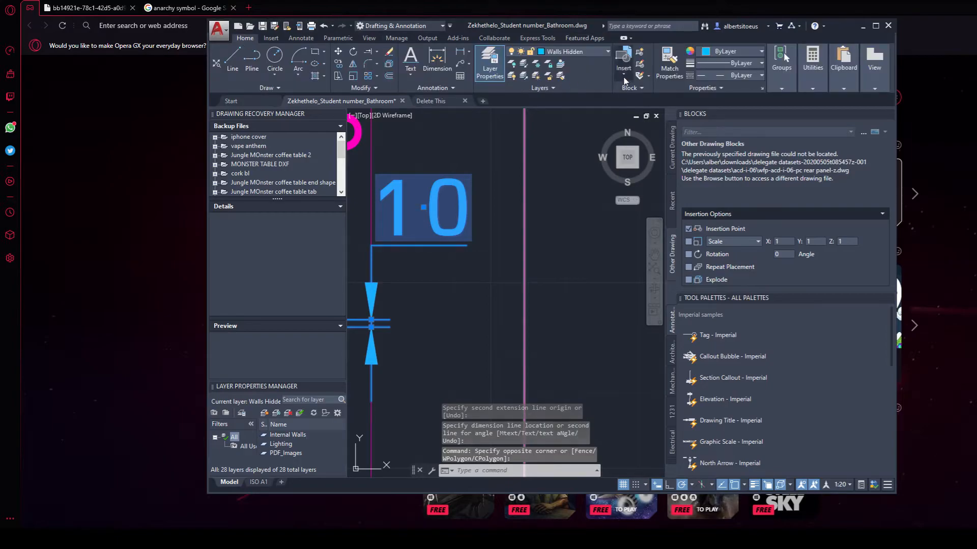
left_click(594, 52)
left_click(563, 112)
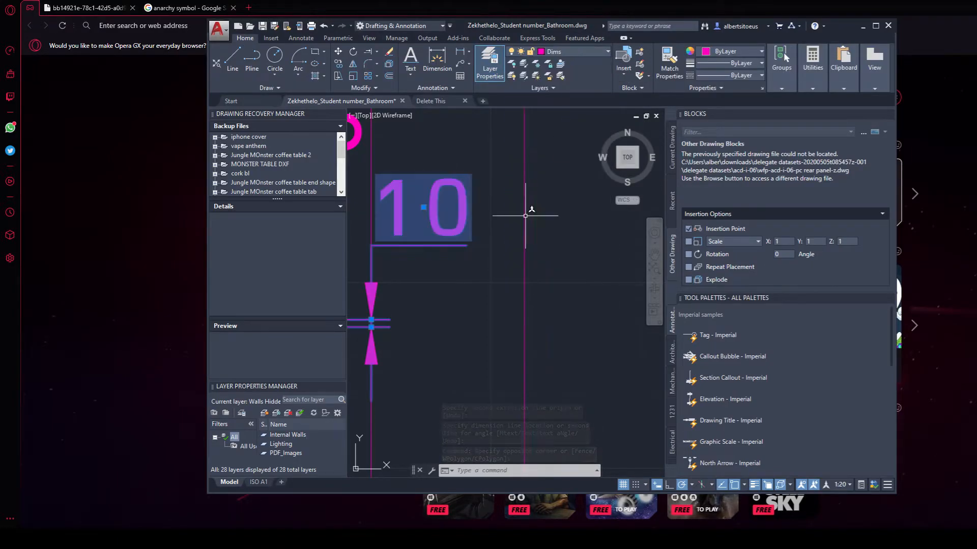
Step: Examine Section View A-A around the door panels and level dimensions for hatching that crosses the doors
scroll(475, 327, "down", 7)
key("Escape")
key("Escape")
middle_click_drag(497, 290, 542, 314)
scroll(533, 293, "down", 4)
middle_click_drag(479, 289, 442, 275)
scroll(559, 318, "up", 4)
middle_click_drag(546, 306, 351, 303)
middle_click_drag(484, 301, 407, 300)
middle_click_drag(551, 302, 421, 321)
scroll(422, 321, "down", 2)
scroll(532, 272, "up", 6)
scroll(458, 161, "down", 6)
middle_click_drag(464, 240, 473, 271)
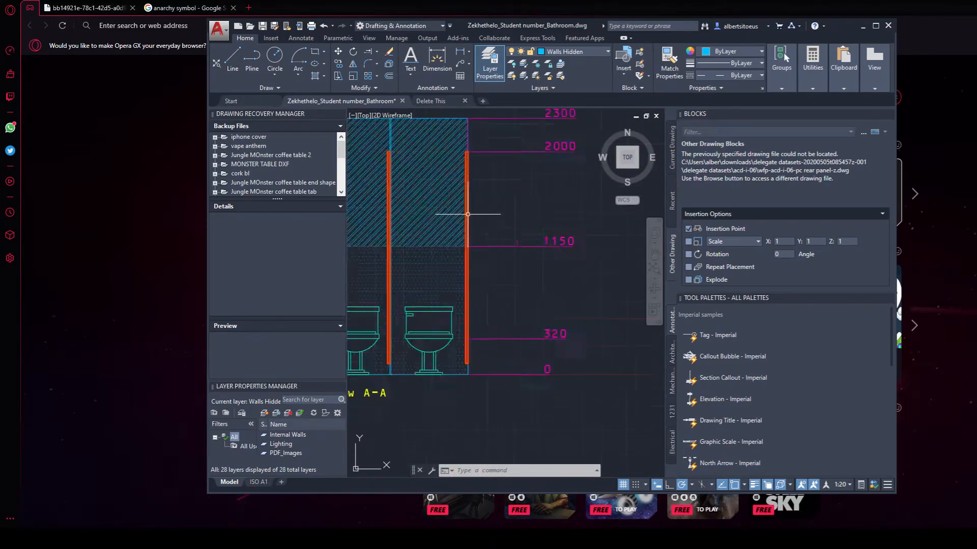
scroll(468, 244, "down", 2)
scroll(506, 207, "up", 5)
scroll(491, 188, "up", 2)
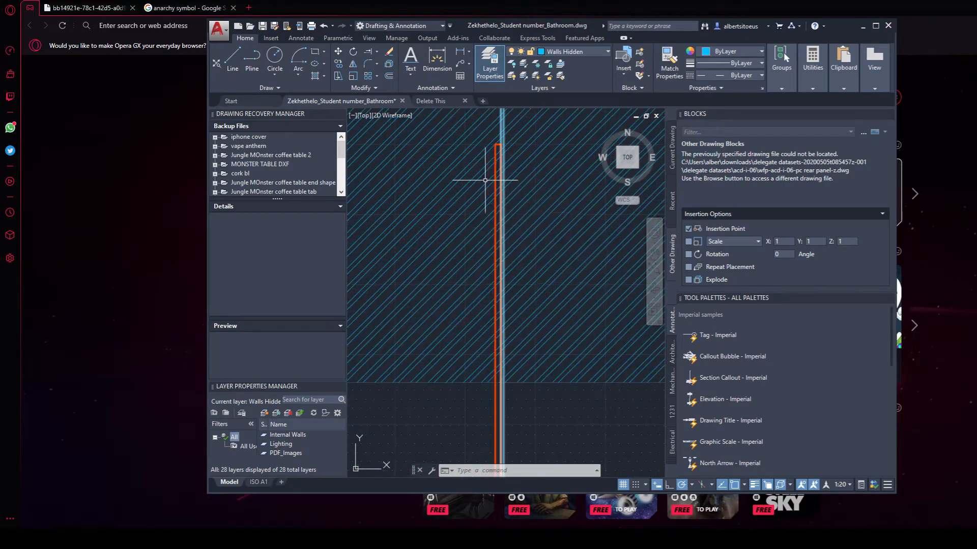
Step: Trim the wall hatch lines inside the orange door panel in Section View A-A
left_click(491, 187)
left_click(376, 55)
left_click(383, 71)
scroll(507, 143, "up", 3)
key("Return")
scroll(486, 219, "up", 2)
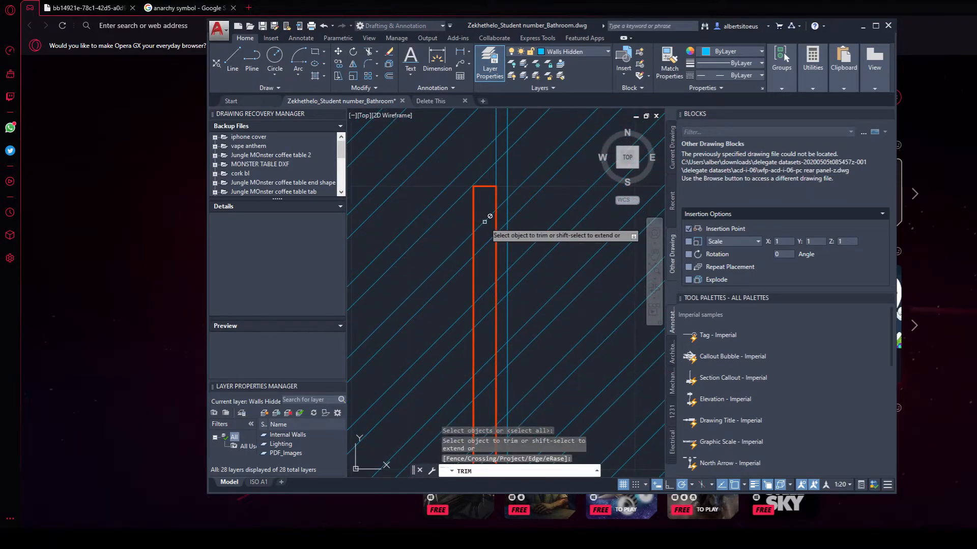
left_click(482, 224)
left_click(486, 246)
left_click(480, 225)
scroll(462, 291, "down", 4)
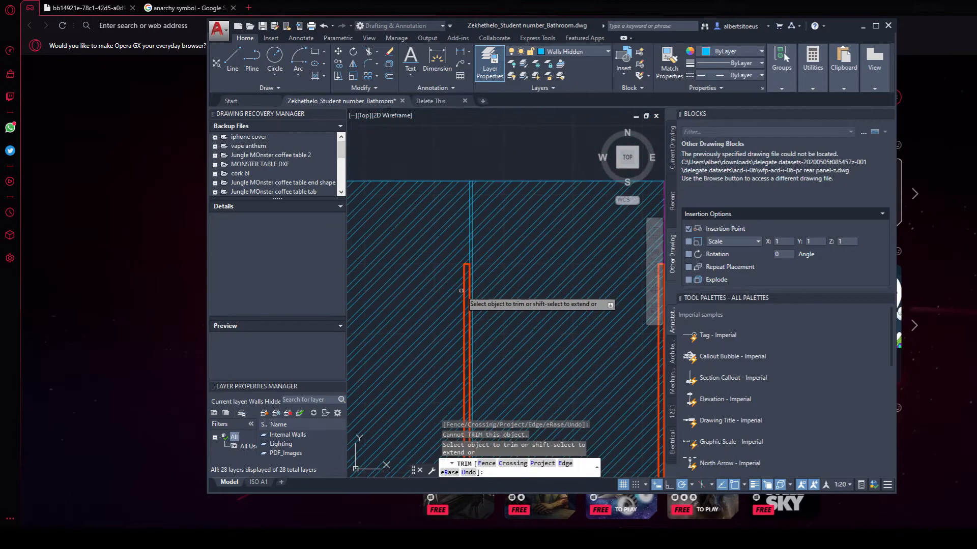
scroll(461, 291, "down", 5)
key("Escape")
Step: Examine the door panels in Section View A-A from their upper ends down to the floor line
scroll(467, 305, "up", 6)
scroll(440, 287, "up", 5)
scroll(436, 300, "down", 5)
scroll(465, 332, "up", 3)
scroll(465, 331, "down", 1)
scroll(448, 211, "up", 6)
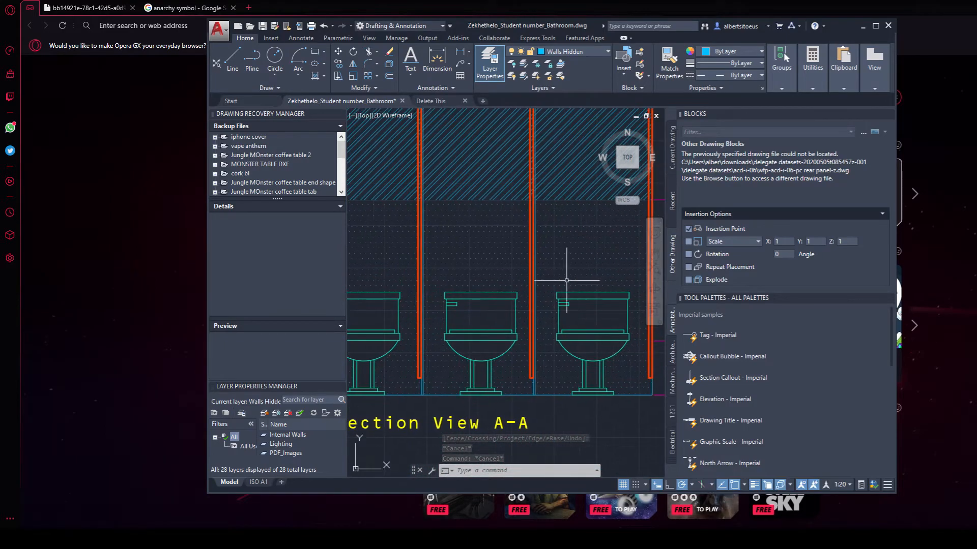
scroll(392, 212, "down", 5)
middle_click_drag(394, 214, 412, 305)
mouse_move(408, 168)
middle_mouse_down()
mouse_move(397, 323)
mouse_move(397, 272)
middle_mouse_up()
scroll(402, 217, "up", 3)
scroll(399, 252, "down", 5)
middle_click_drag(395, 433, 430, 198)
scroll(432, 415, "up", 5)
scroll(432, 415, "down", 5)
scroll(458, 257, "up", 5)
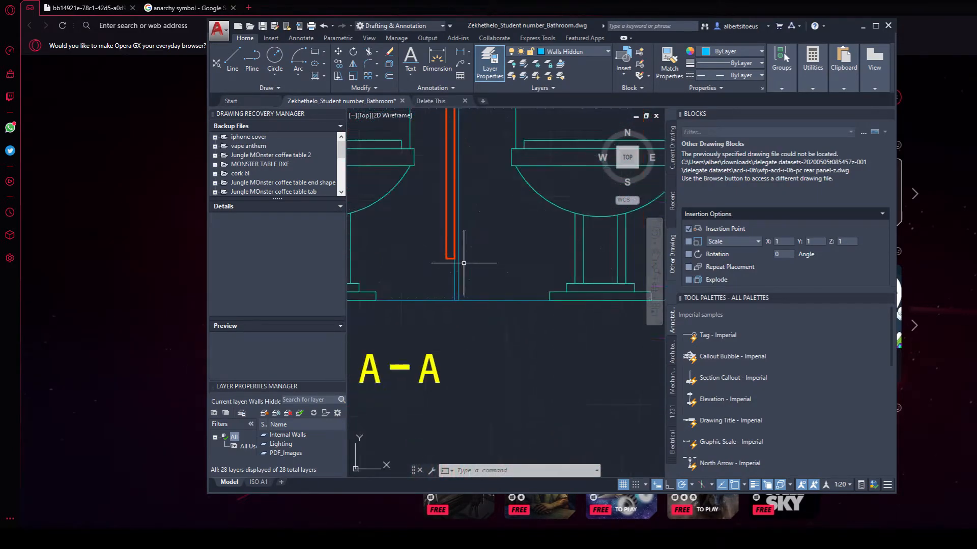
scroll(442, 195, "down", 3)
middle_click_drag(442, 195, 457, 454)
scroll(486, 218, "up", 5)
mouse_move(413, 163)
middle_mouse_down()
mouse_move(408, 257)
mouse_move(447, 419)
middle_mouse_up()
scroll(523, 349, "down", 5)
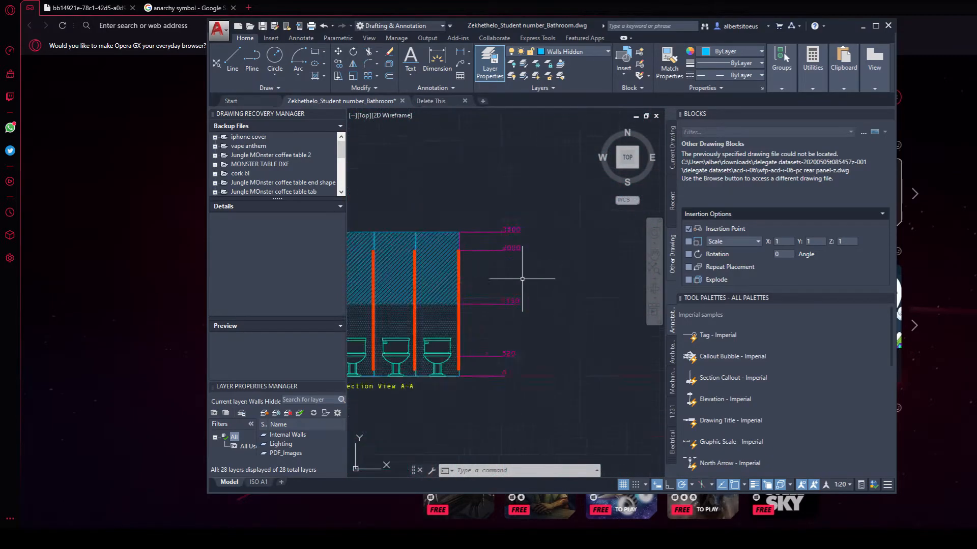
Step: Review the plan's dimension chain beside the toilet cubicles and the level dimensions of Section View A-A
middle_click_drag(477, 309, 587, 311)
key("Escape")
key("Escape")
key("Escape")
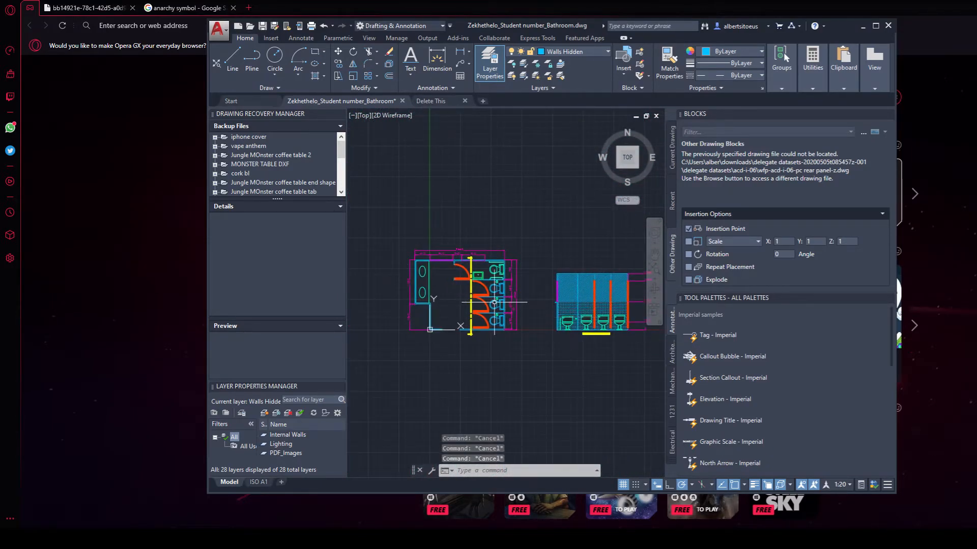
scroll(508, 311, "up", 6)
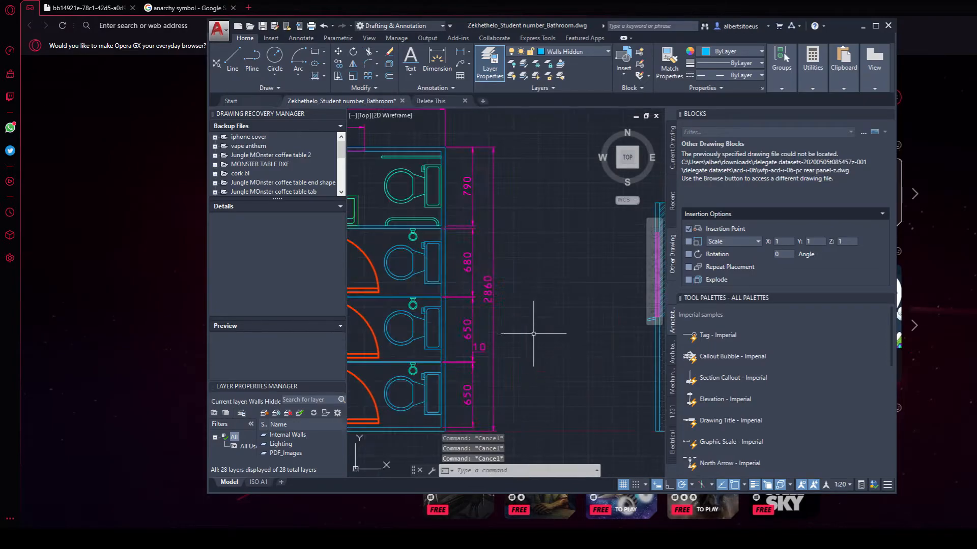
middle_click_drag(582, 354, 430, 305)
middle_click_drag(551, 311, 417, 310)
scroll(538, 326, "up", 2)
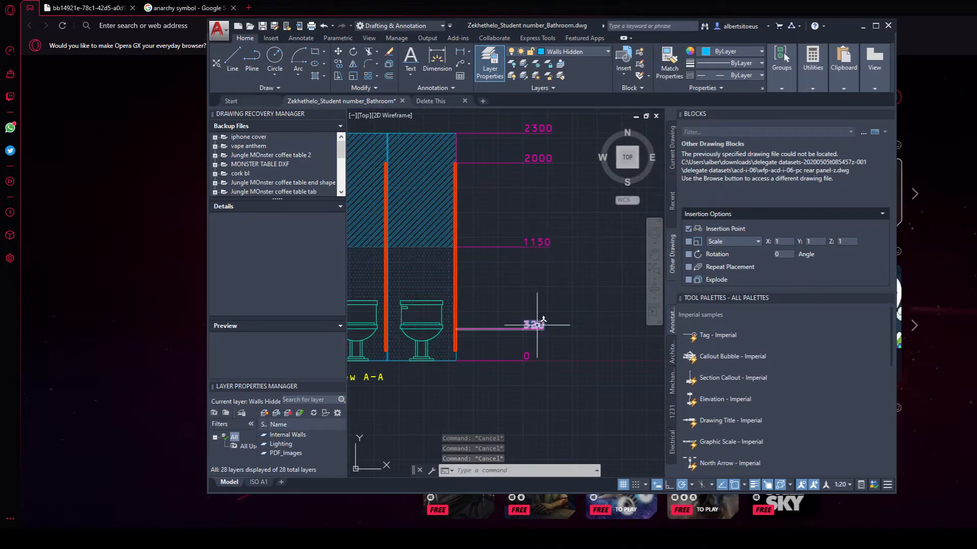
scroll(517, 327, "down", 5)
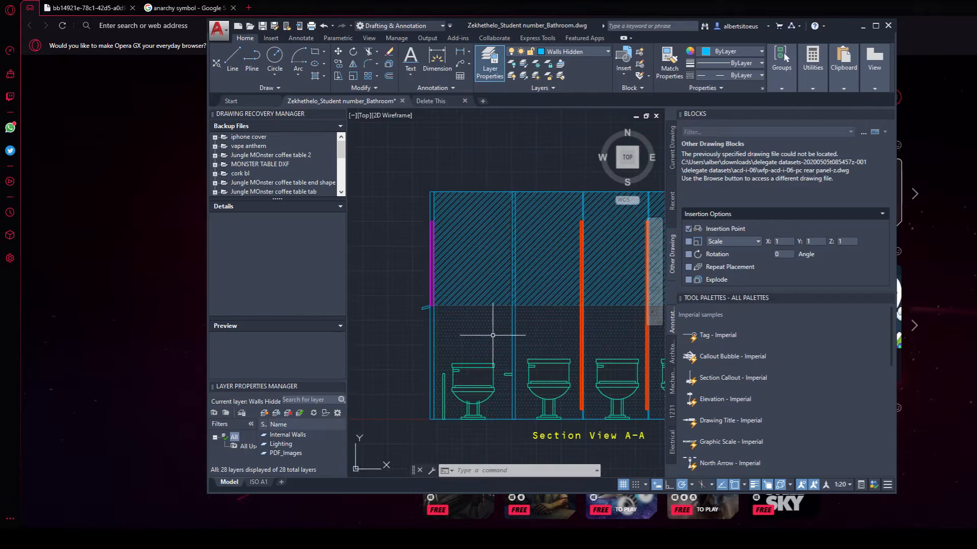
mouse_move(422, 335)
middle_mouse_down()
mouse_move(421, 255)
mouse_move(638, 333)
middle_mouse_up()
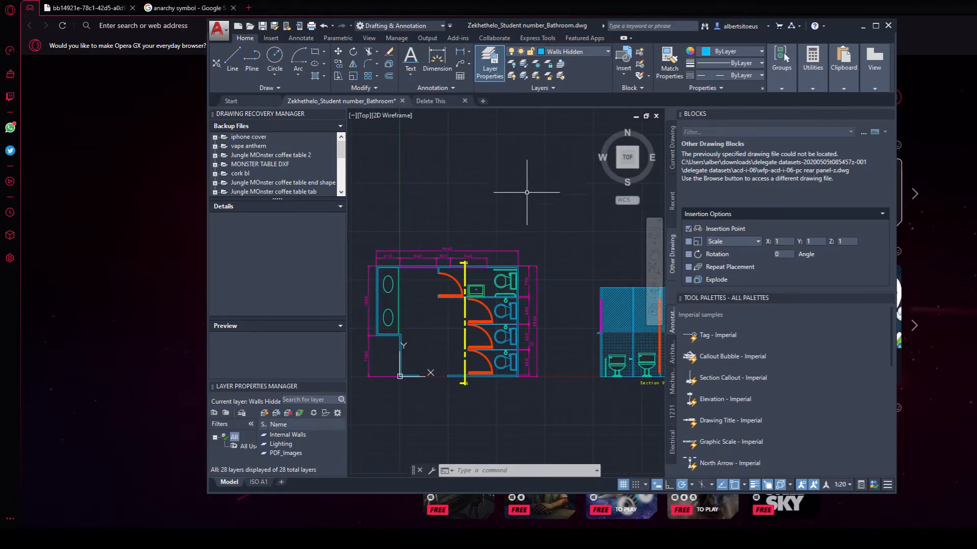
middle_click_drag(527, 200, 509, 142)
Step: Switch layer 0 off and back on
left_click(513, 52)
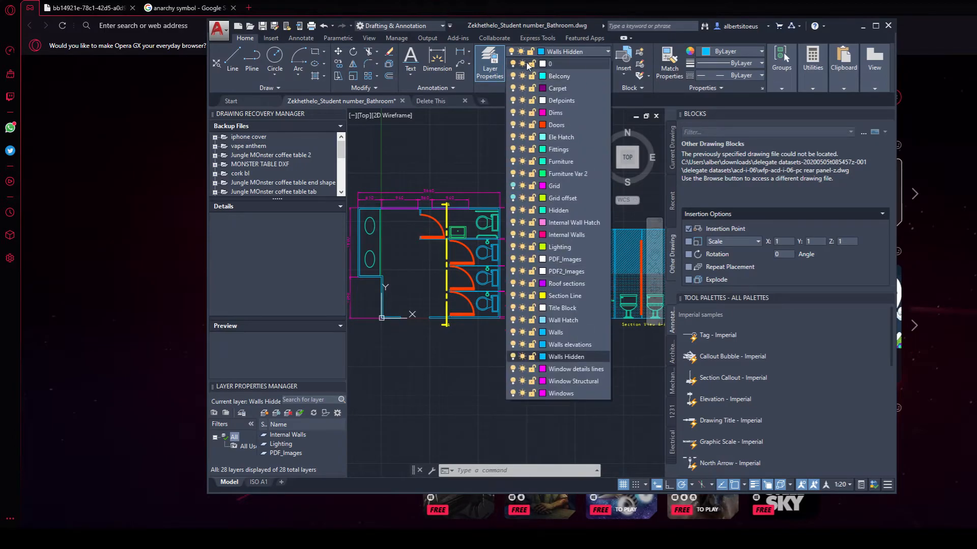
left_click(513, 64)
left_click(513, 65)
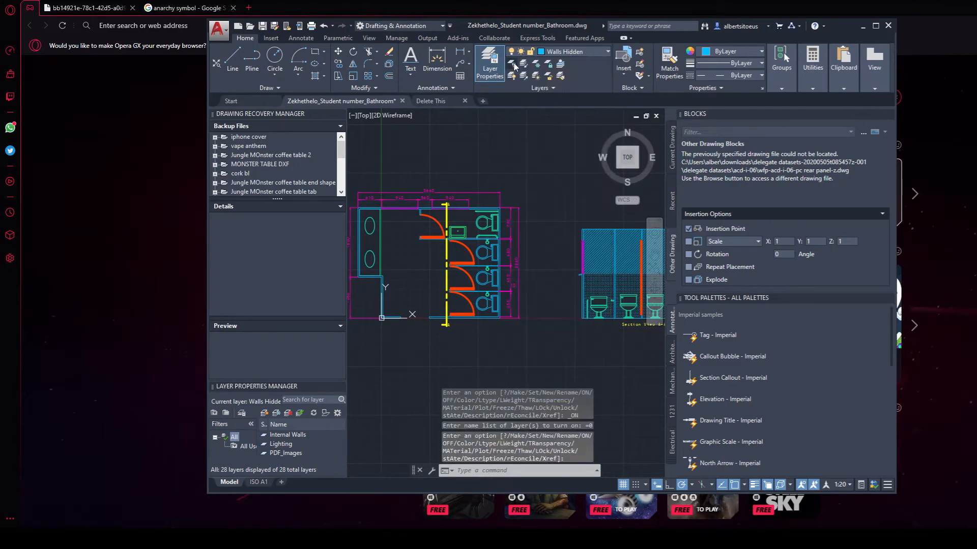
Step: Turn on the Grid and Grid offset layers and make Grid offset the current layer
left_click(520, 54)
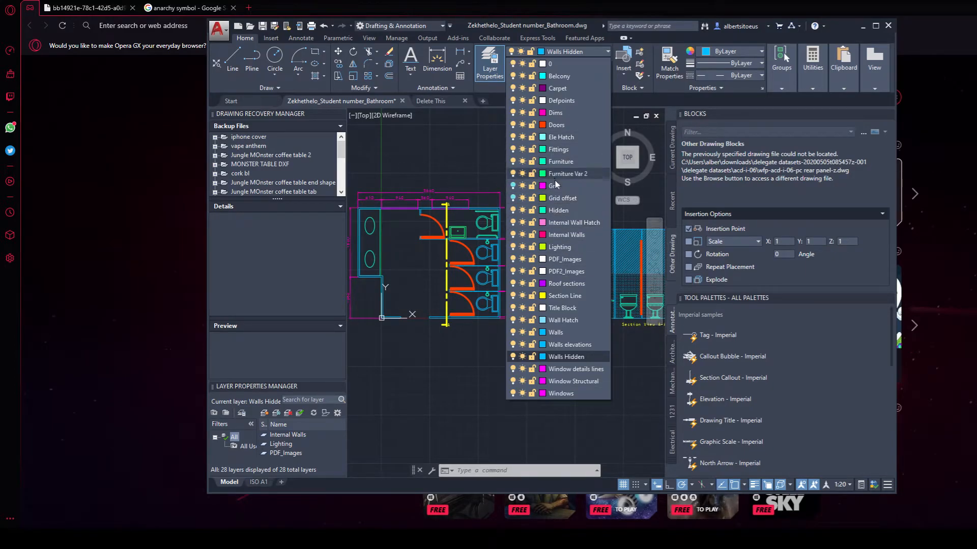
left_click(512, 187)
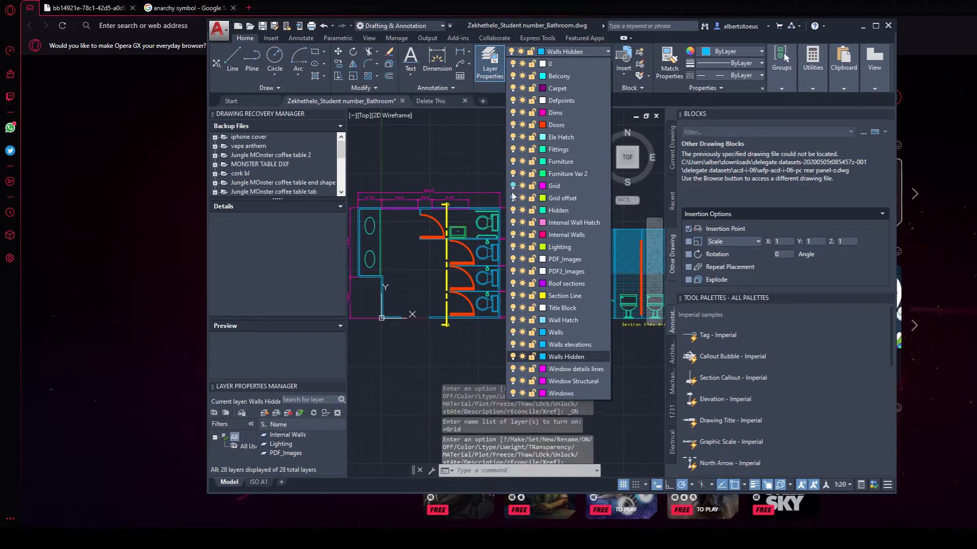
left_click(459, 169)
left_click(555, 250)
left_click(549, 52)
left_click(512, 121)
left_click(475, 161)
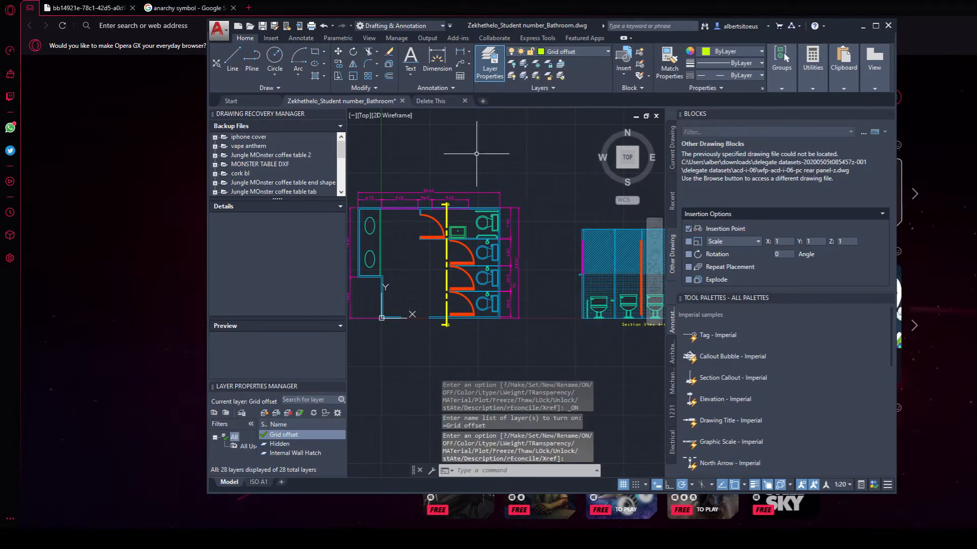
Step: Erase all the crossing grid and grid offset construction lines, and fit the remaining drawing in view
scroll(476, 154, "down", 8)
scroll(463, 206, "down", 3)
mouse_move(497, 193)
middle_mouse_down()
mouse_move(558, 338)
mouse_move(399, 299)
middle_mouse_up()
scroll(496, 300, "up", 2)
left_click(515, 221)
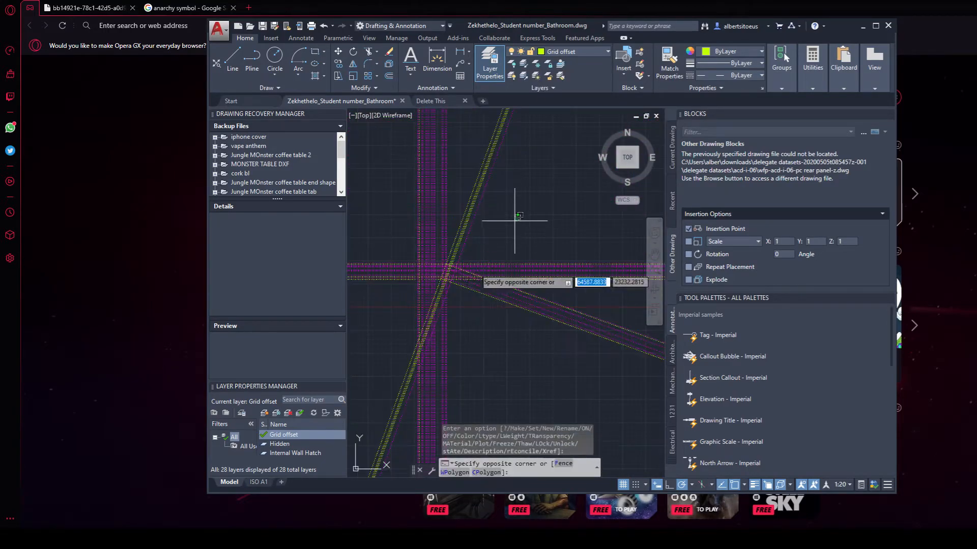
left_click(407, 327)
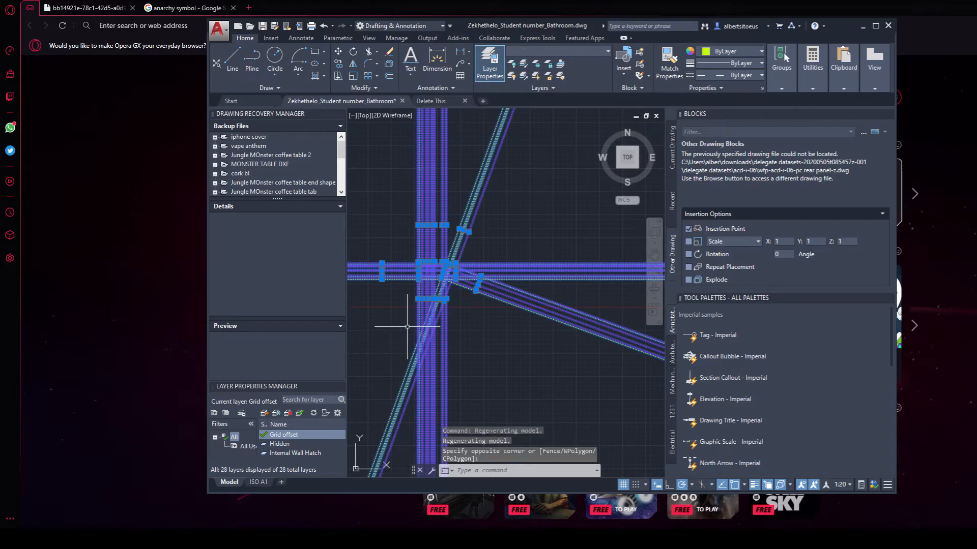
key("Delete")
middle_click(441, 321)
middle_click(441, 321)
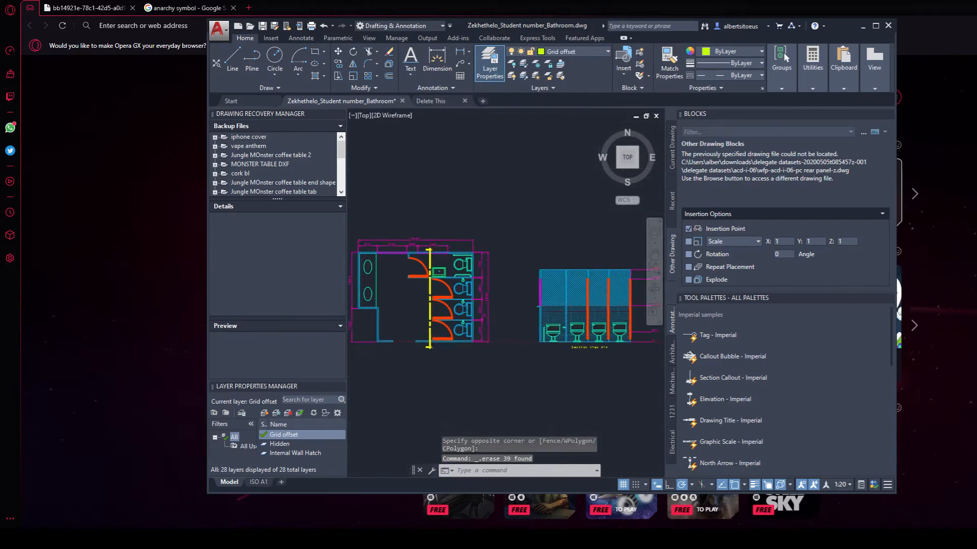
Step: Lock the Doors layer
middle_click_drag(582, 206, 417, 147)
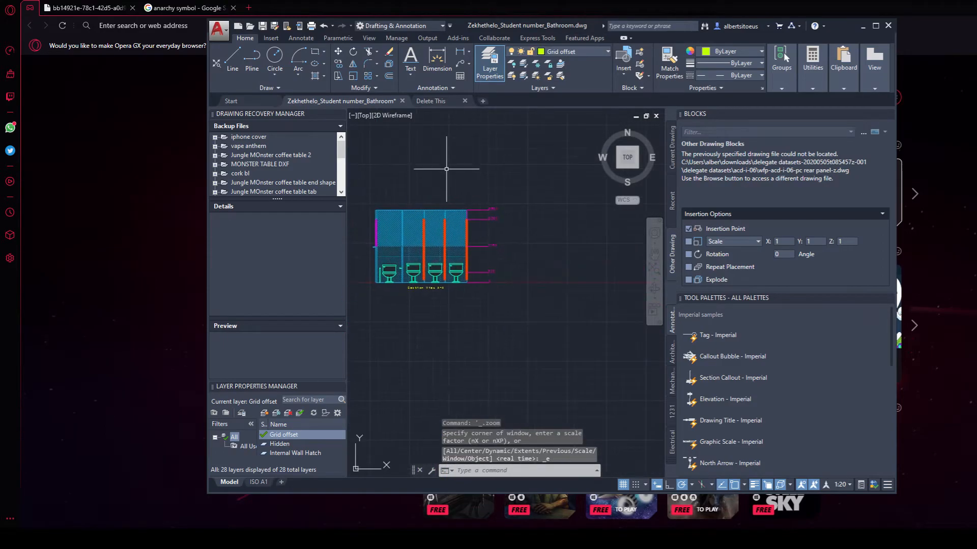
scroll(540, 303, "up", 5)
middle_click_drag(465, 288, 549, 342)
middle_click_drag(422, 254, 511, 319)
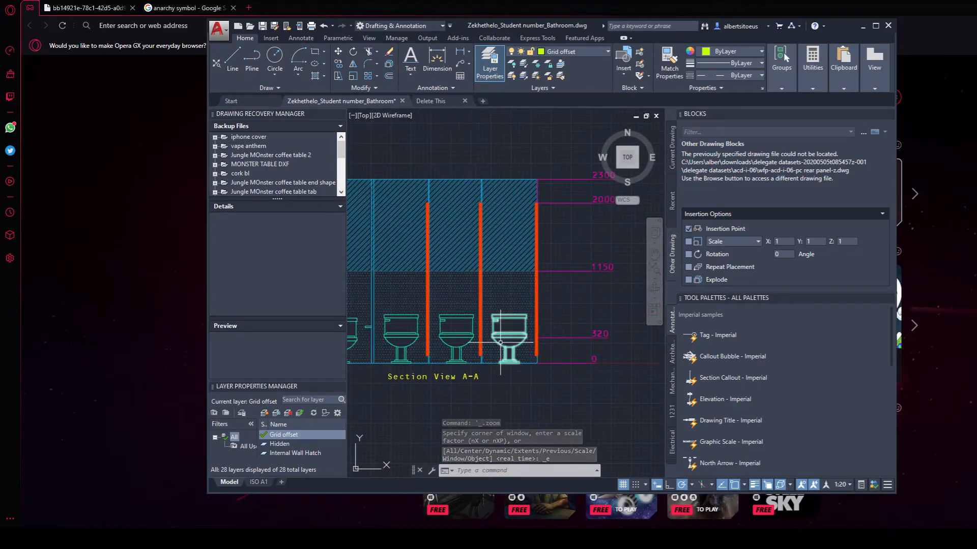
middle_click_drag(554, 295, 451, 266)
scroll(452, 266, "down", 3)
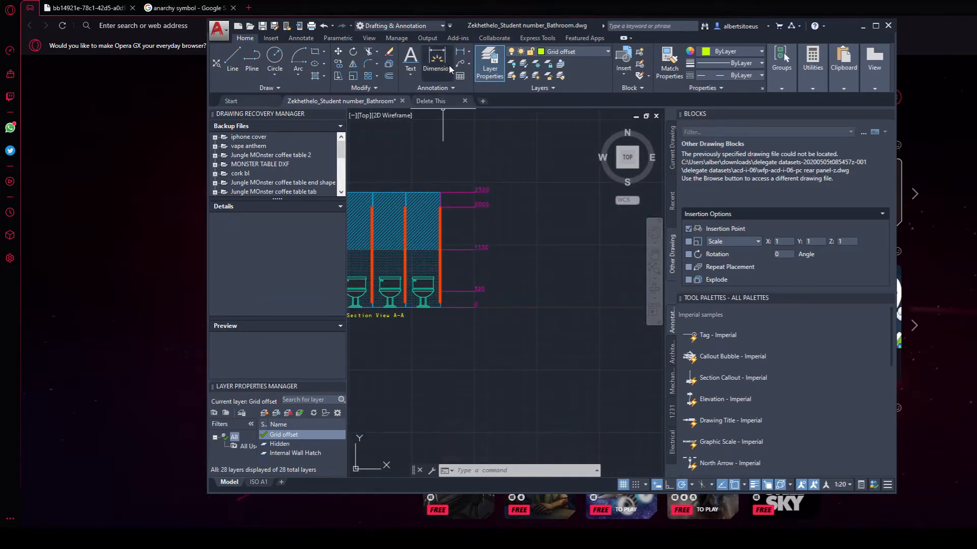
left_click(563, 53)
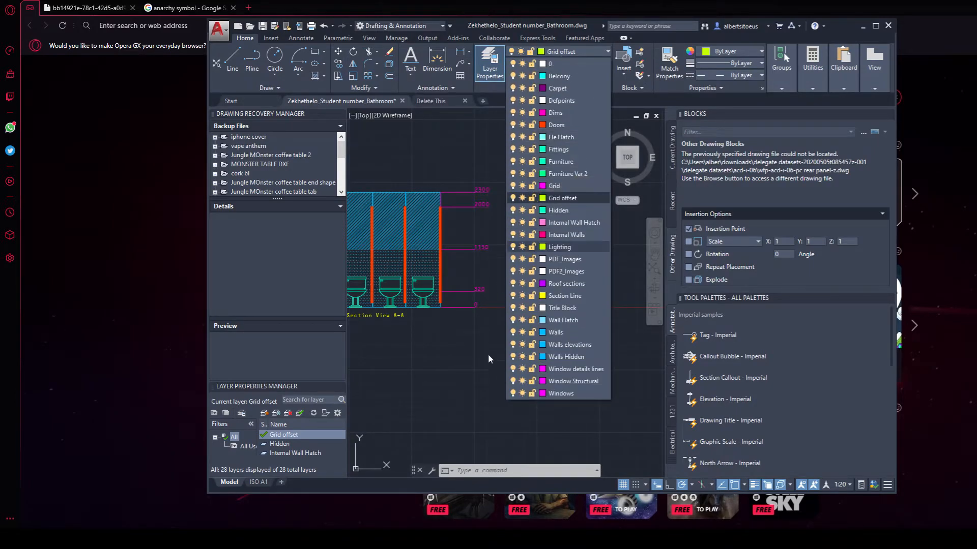
left_click(532, 126)
Step: Move the plan's entrance door and three cubicle doors from the Walls layer onto the Doors layer
scroll(548, 220, "down", 3)
scroll(539, 224, "down", 2)
middle_click_drag(600, 206, 446, 290)
scroll(448, 290, "up", 2)
scroll(459, 272, "up", 3)
middle_click_drag(405, 251, 491, 211)
scroll(491, 212, "up", 1)
middle_click_drag(466, 252, 667, 285)
scroll(437, 252, "up", 2)
left_click(448, 251)
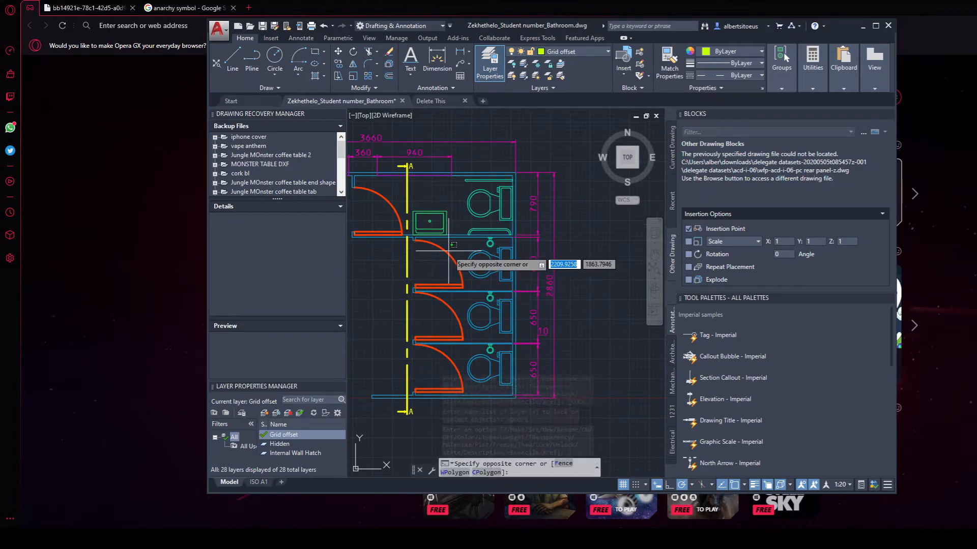
left_click(456, 249)
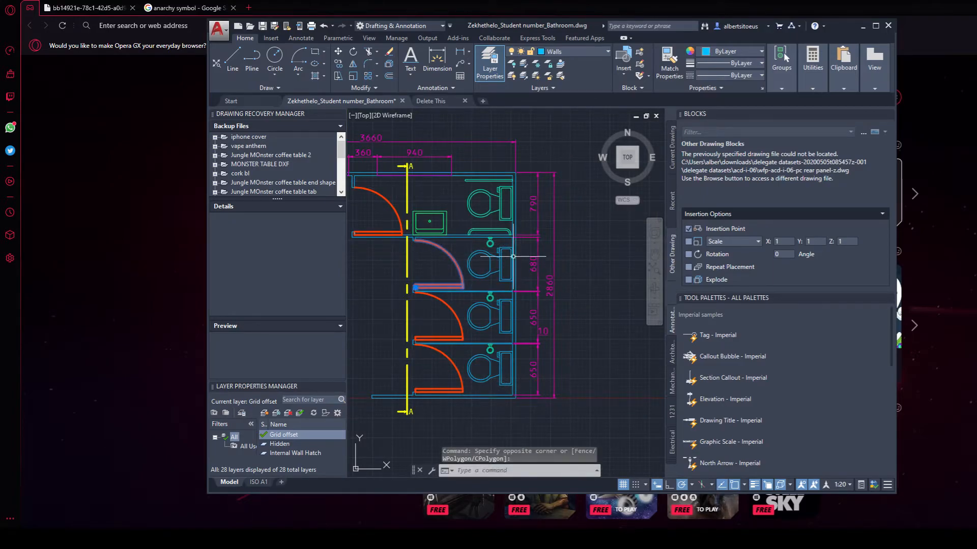
key("Escape")
left_click(464, 266)
left_click(453, 268)
left_click(396, 201)
left_click(387, 205)
left_click(458, 374)
left_click(446, 379)
left_click(448, 379)
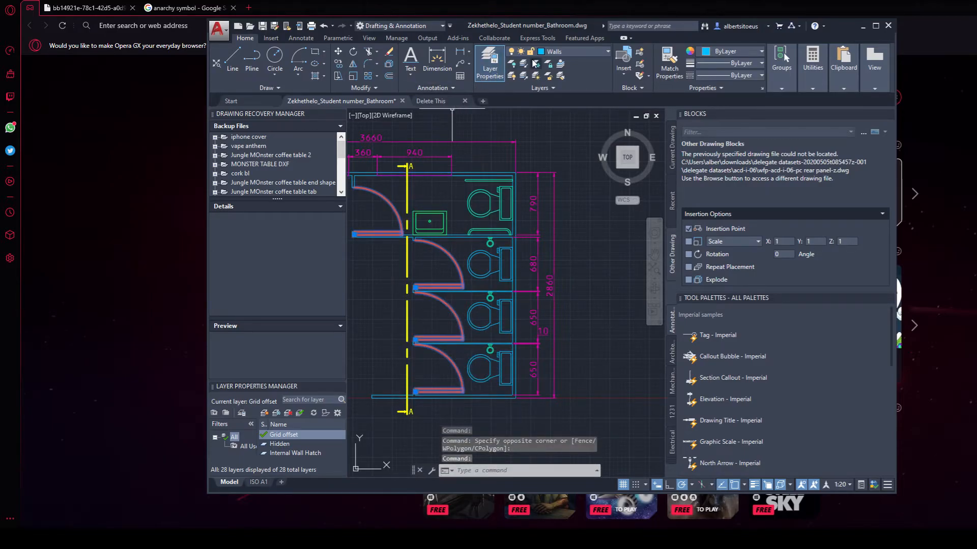
left_click(560, 55)
left_click(559, 127)
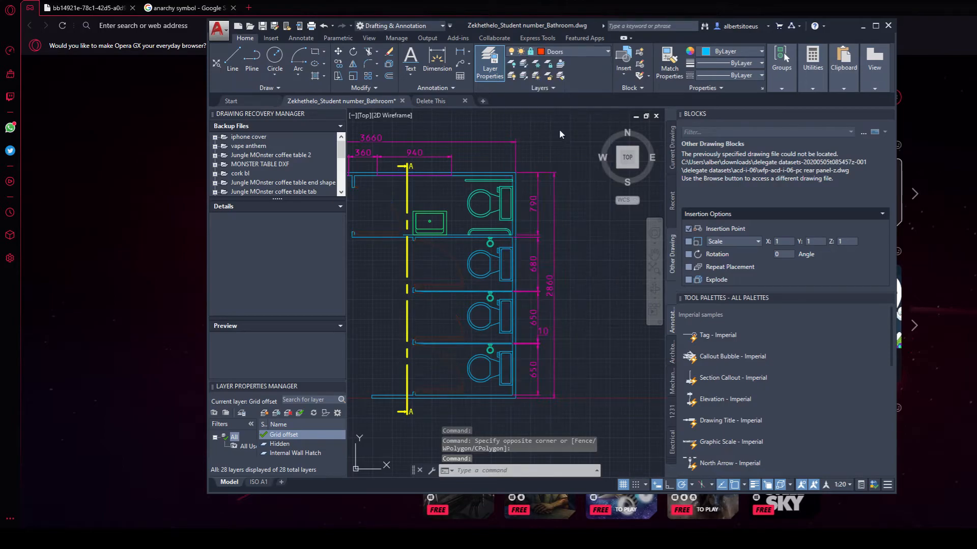
key("Escape")
key("Escape")
Step: Try to erase the entire plan and section view with the Doors layer locked
scroll(490, 299, "down", 6)
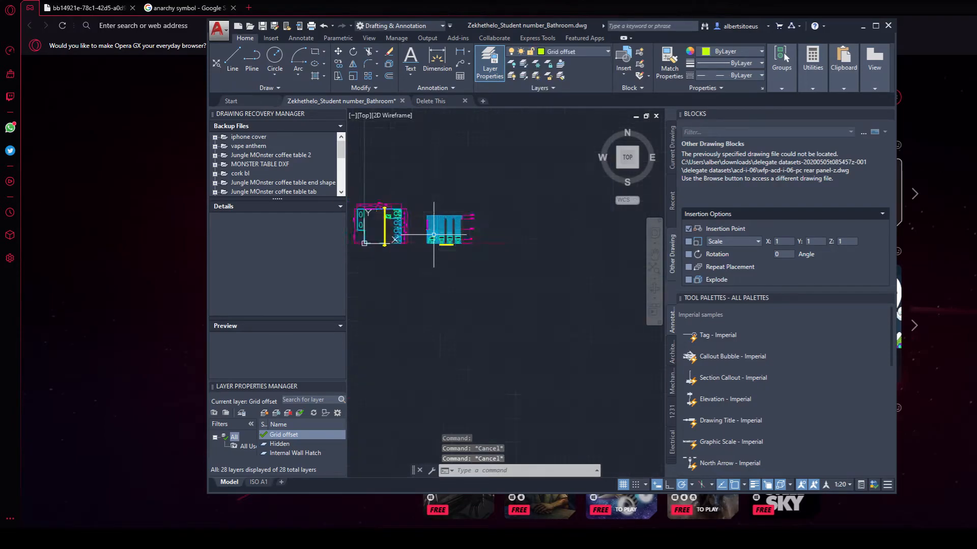
left_click(561, 202)
left_click(404, 341)
key("Delete")
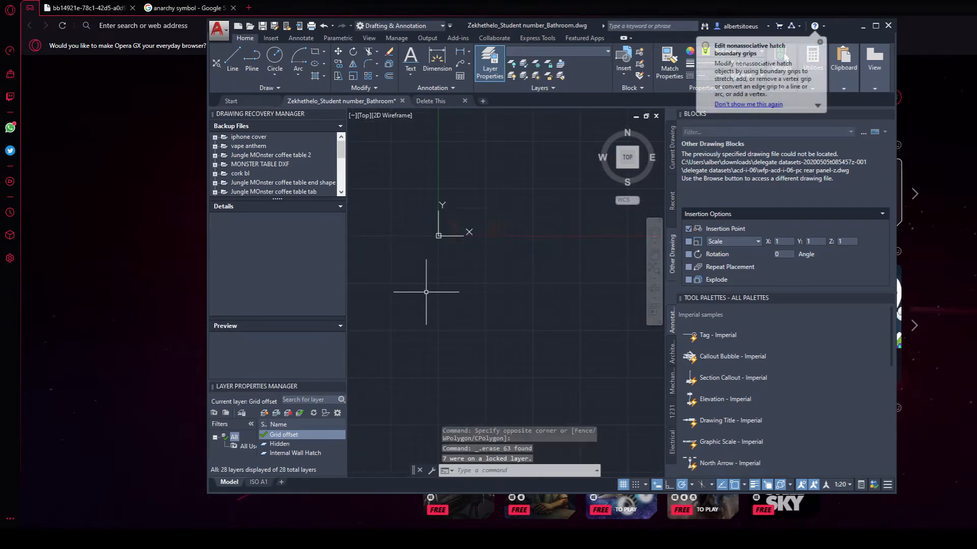
scroll(490, 169, "up", 3)
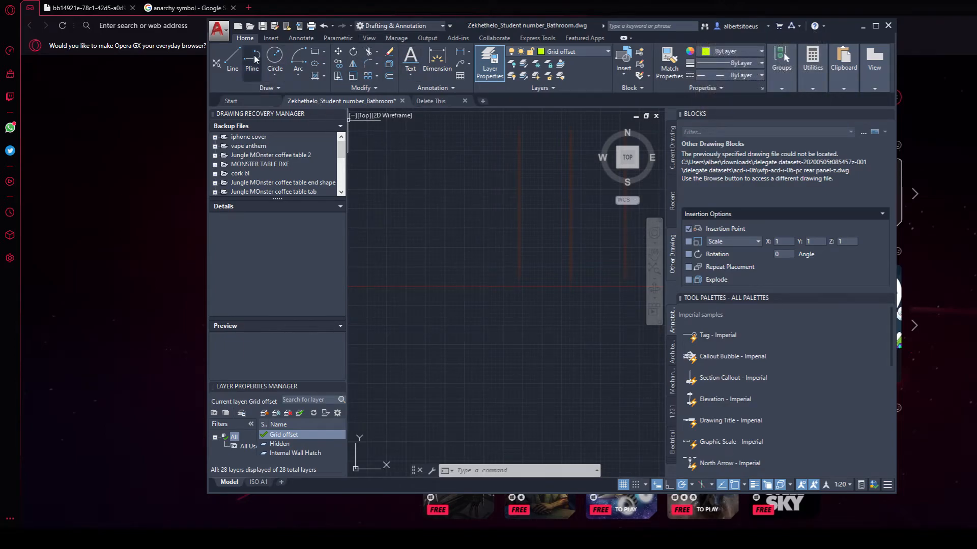
left_click(275, 56)
left_click(419, 184)
right_click(466, 215)
left_click(493, 229)
scroll(496, 226, "down", 2)
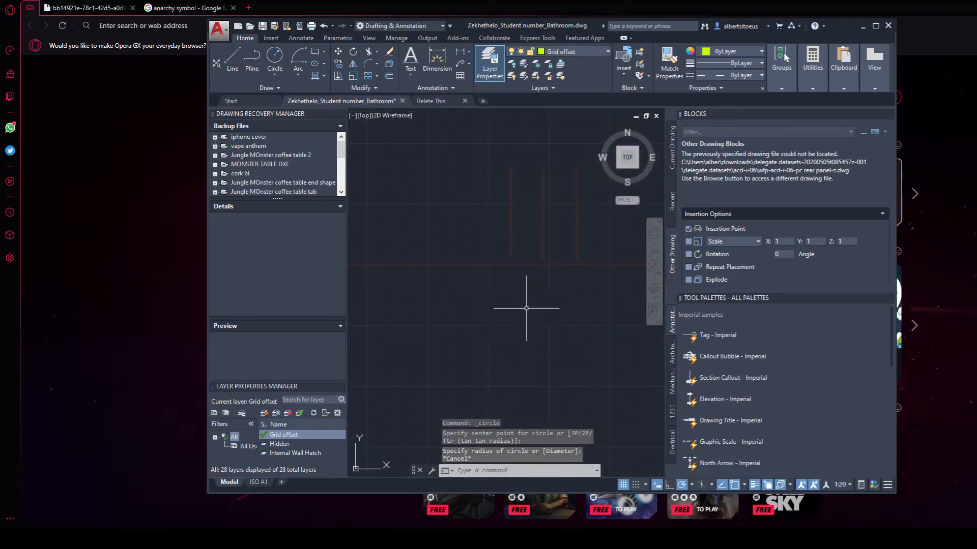
Step: Undo the cancelled circle and the erasure of the plan and section view
key("ctrl+z")
key("ctrl+z")
key("ctrl+z")
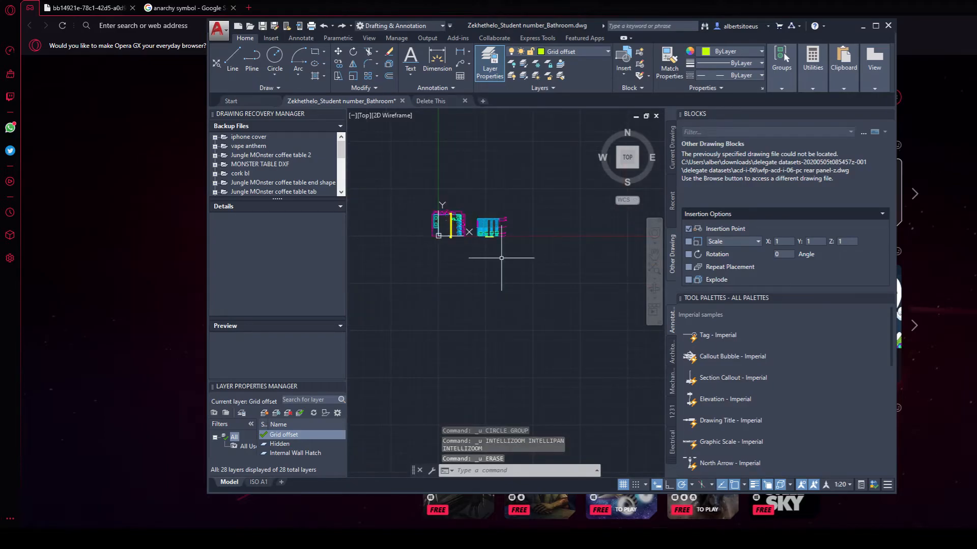
scroll(538, 239, "up", 2)
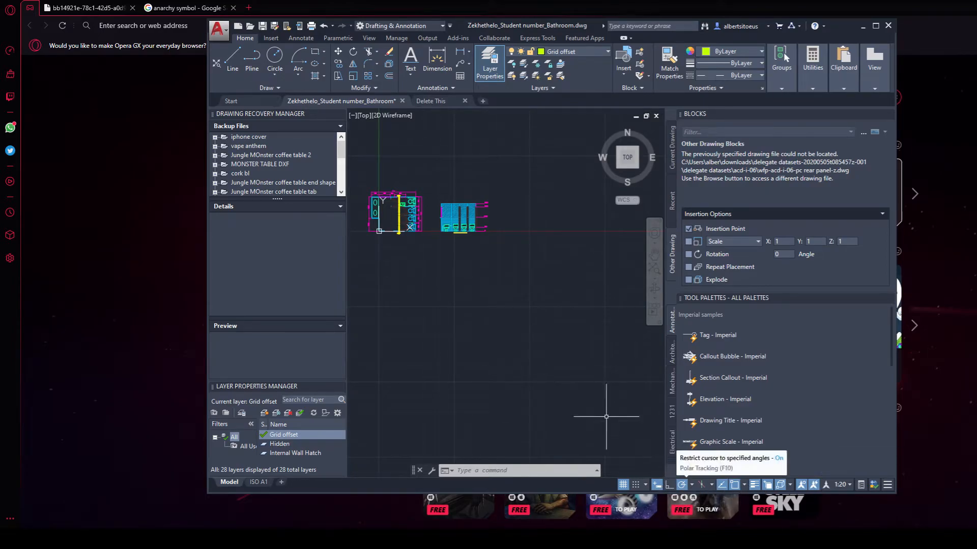
scroll(414, 159, "up", 3)
scroll(436, 316, "up", 2)
scroll(484, 228, "up", 2)
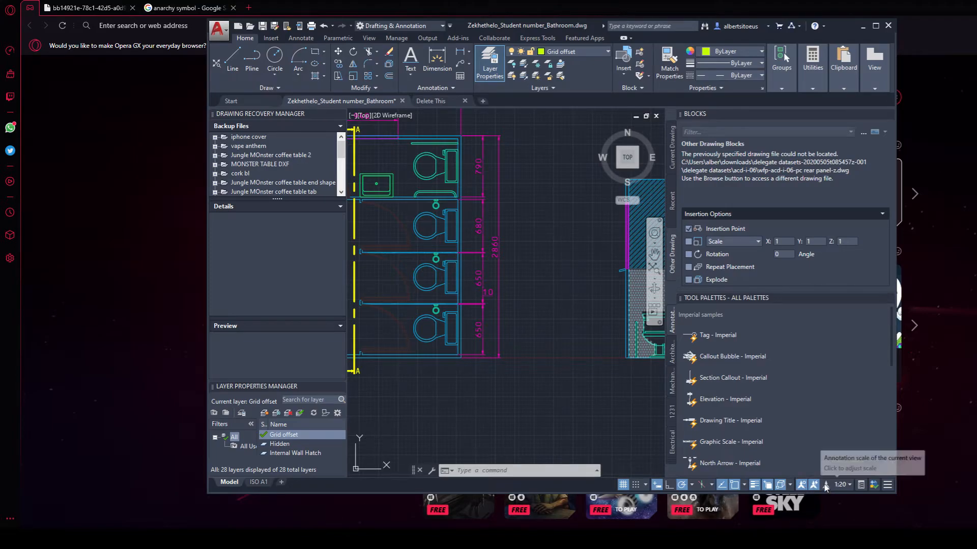
Step: Set the model space annotation scale to 1:1 and inspect the 680 dimension text on the plan
left_click(852, 487)
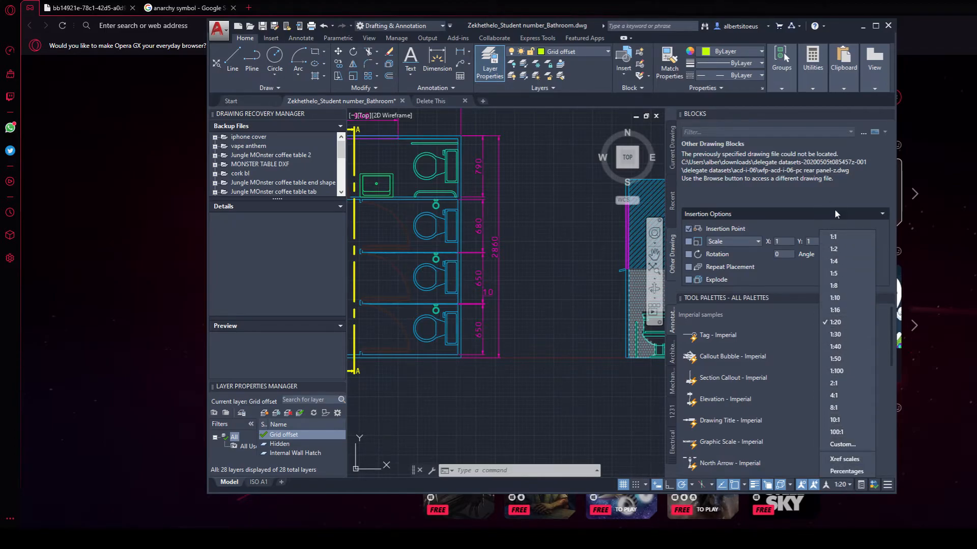
left_click(834, 241)
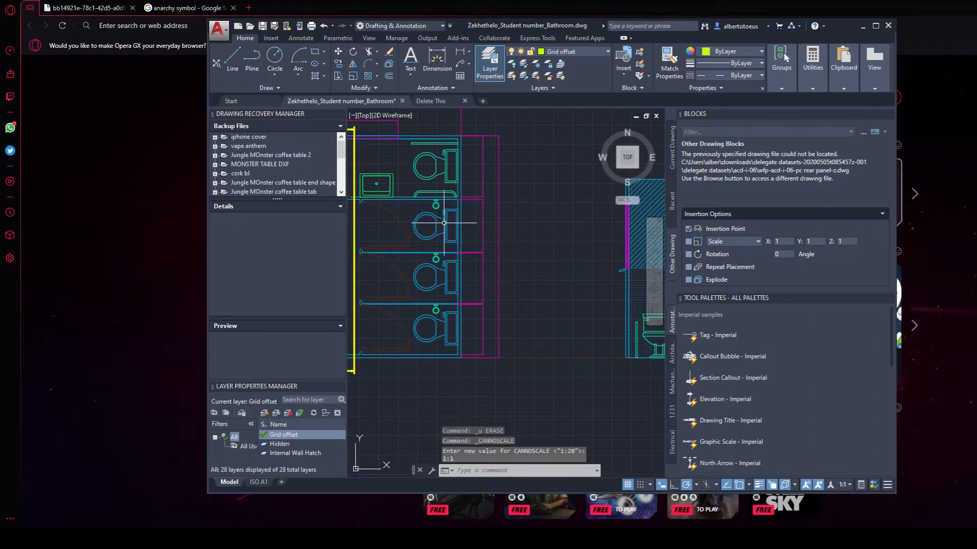
scroll(560, 330, "up", 3)
scroll(578, 338, "up", 5)
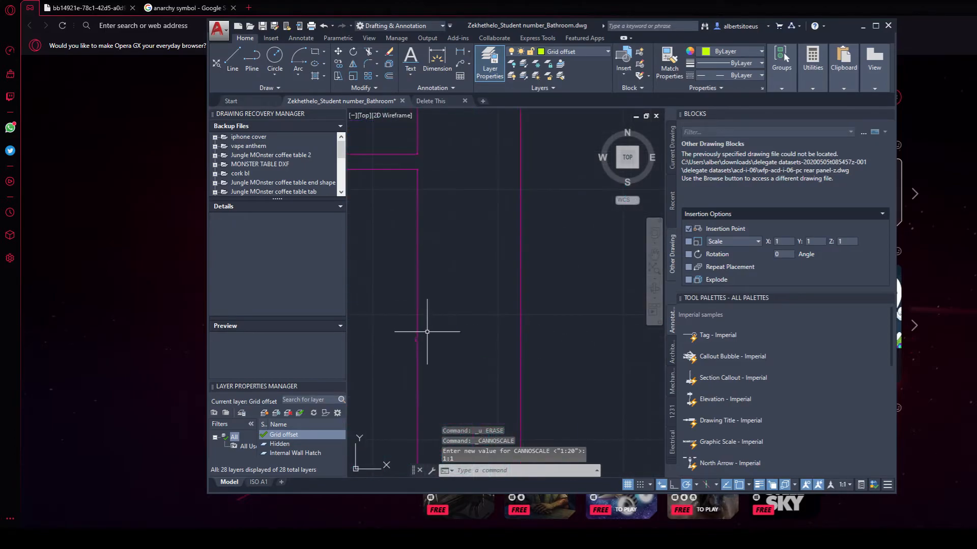
middle_click_drag(434, 246, 451, 326)
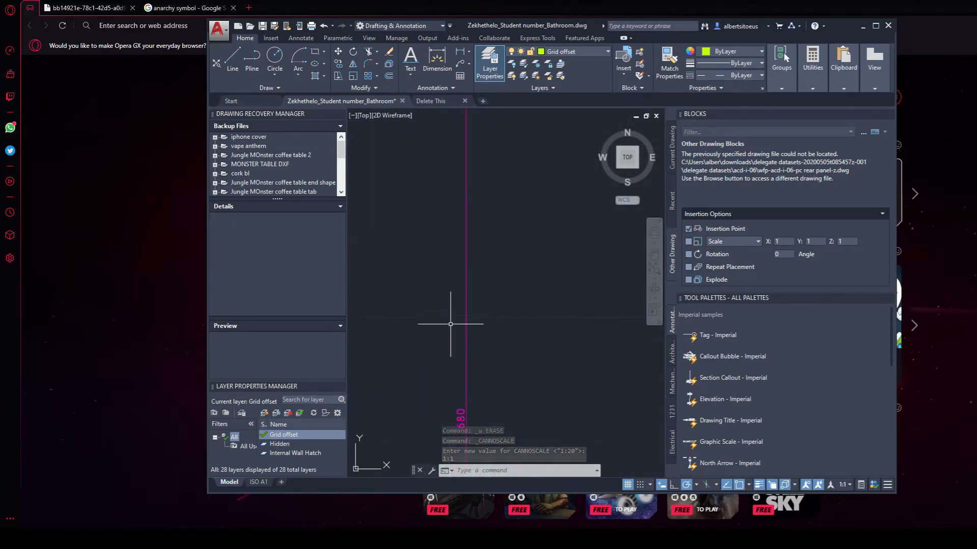
left_click(300, 27)
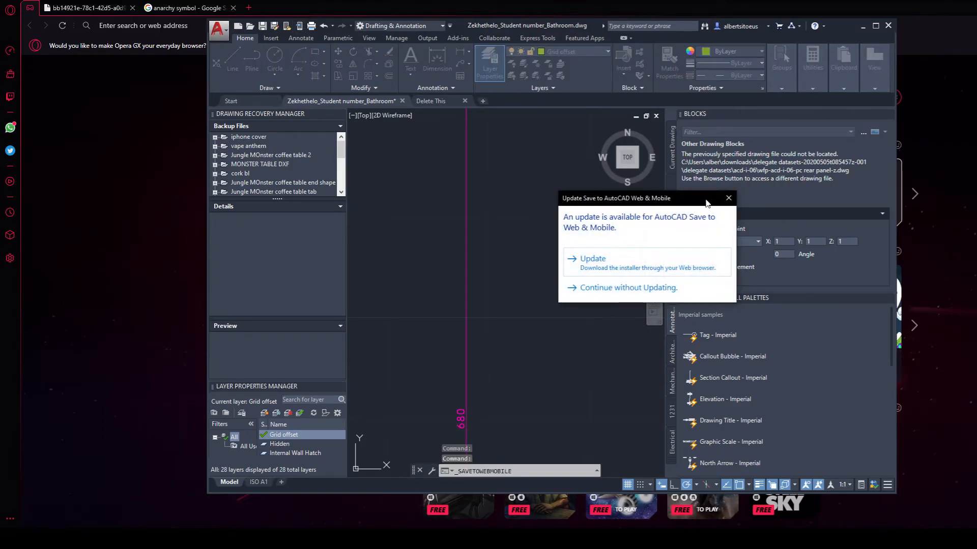
left_click(728, 200)
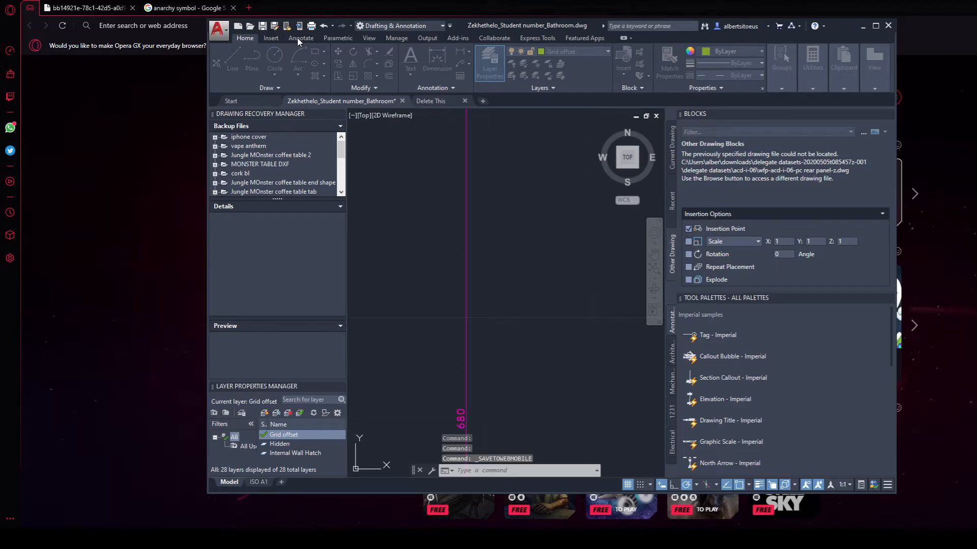
left_click(300, 27)
left_click(643, 386)
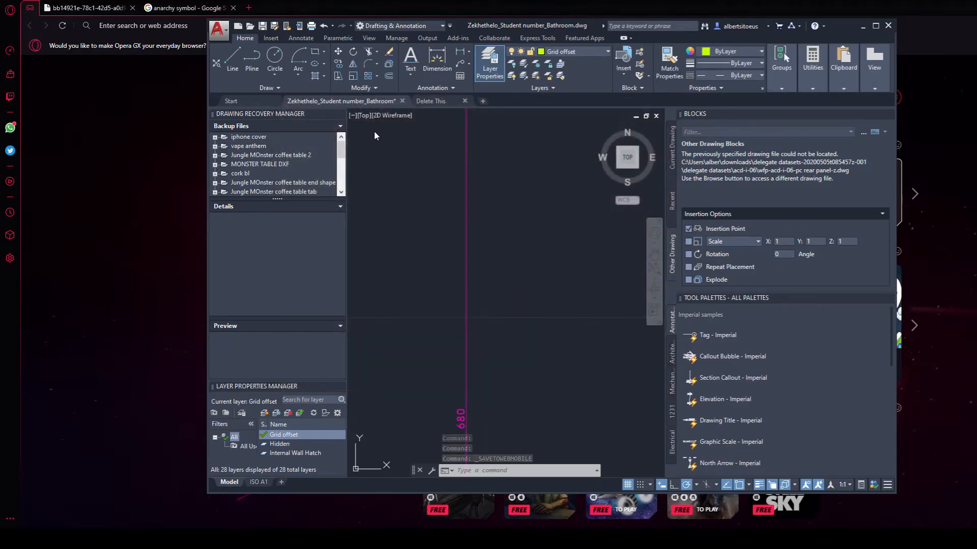
Step: Review the available text styles and dimension styles
left_click(301, 39)
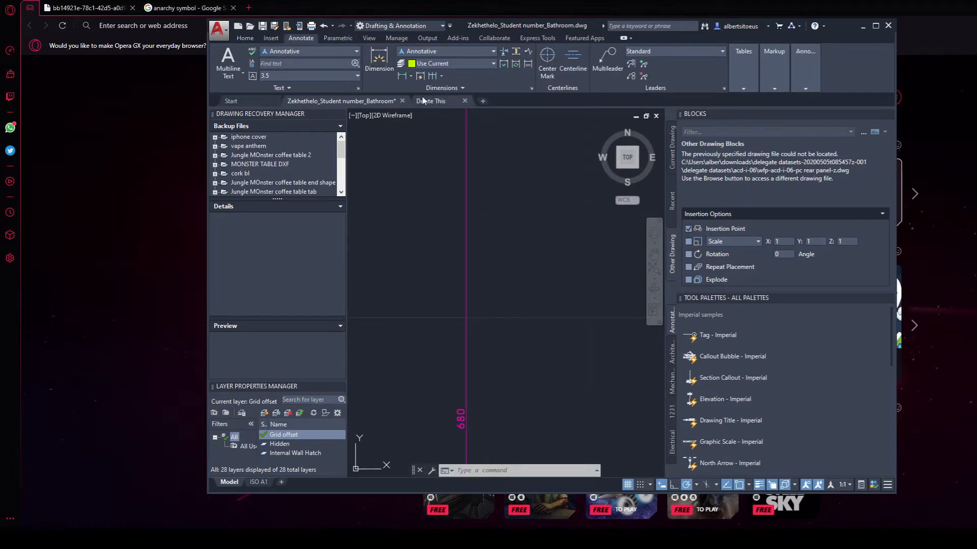
left_click(309, 50)
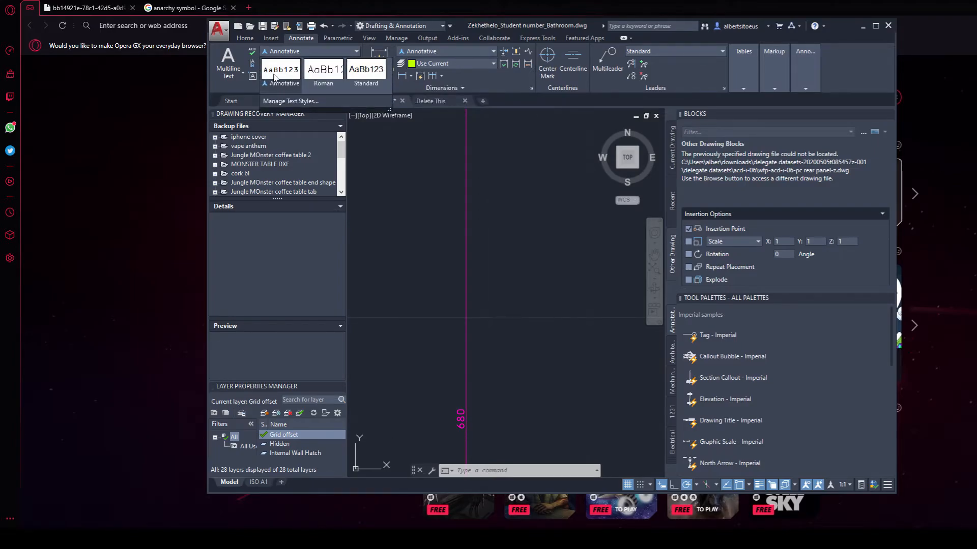
left_click(395, 52)
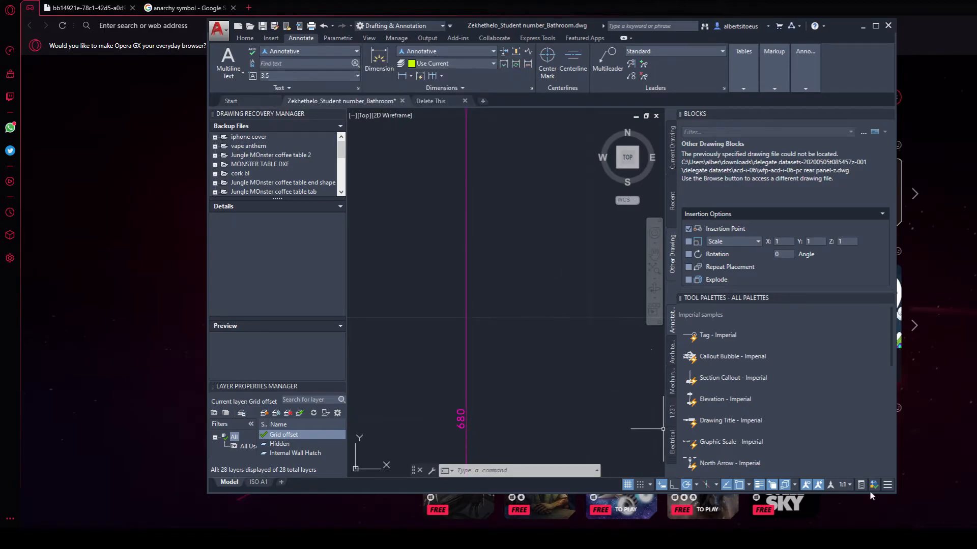
left_click(427, 52)
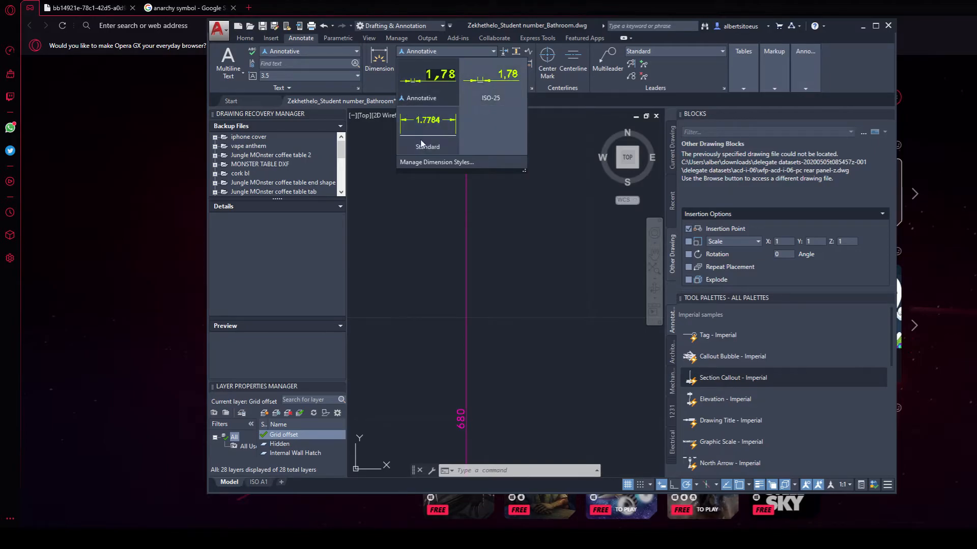
left_click(565, 342)
scroll(594, 353, "down", 6)
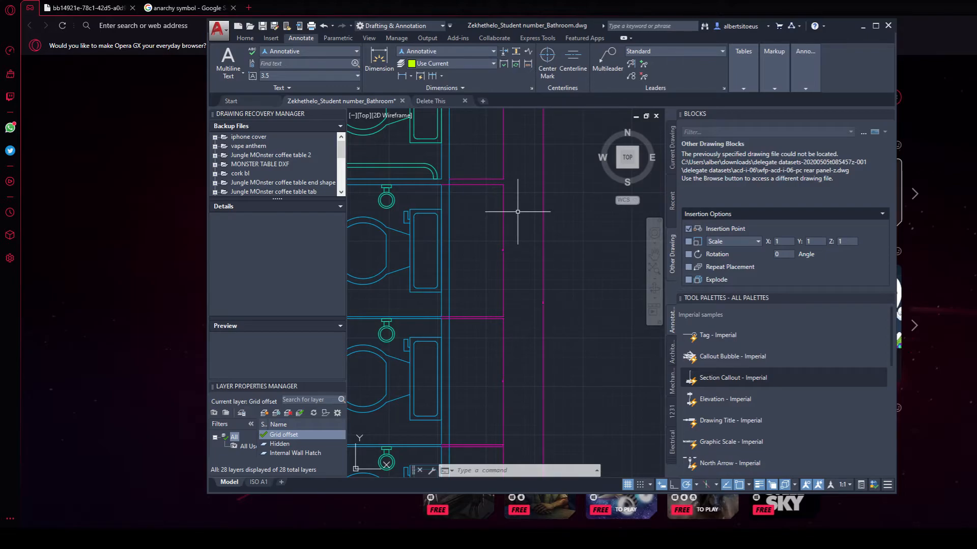
Step: Open the ISO A1 layout and inspect the section viewport for its dimensions and title
left_click(260, 482)
scroll(550, 255, "up", 2)
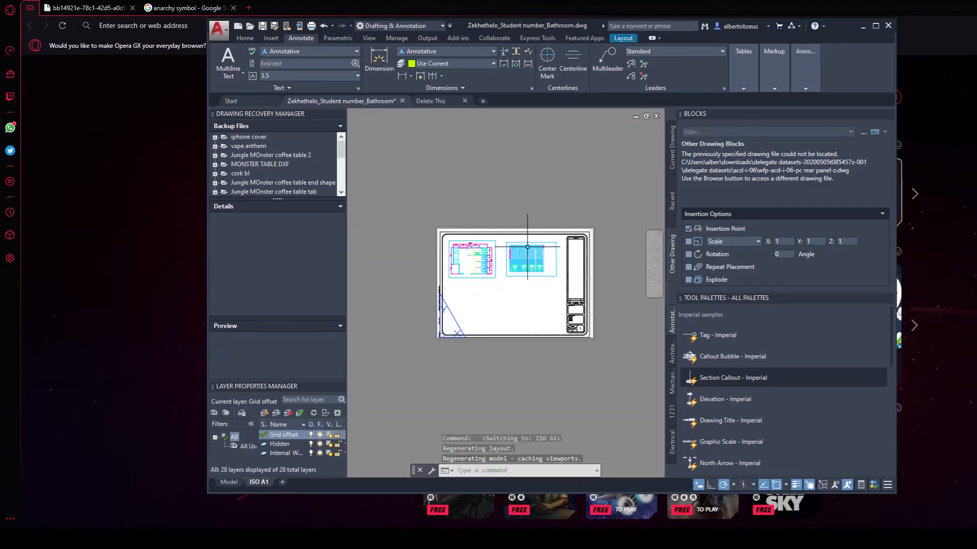
scroll(550, 255, "up", 5)
left_click(554, 246)
left_click(486, 302)
scroll(481, 342, "down", 4)
middle_click_drag(481, 345, 545, 318)
middle_click_drag(465, 360, 569, 330)
key("Escape")
scroll(558, 248, "up", 4)
middle_click_drag(570, 259, 356, 250)
scroll(514, 183, "up", 4)
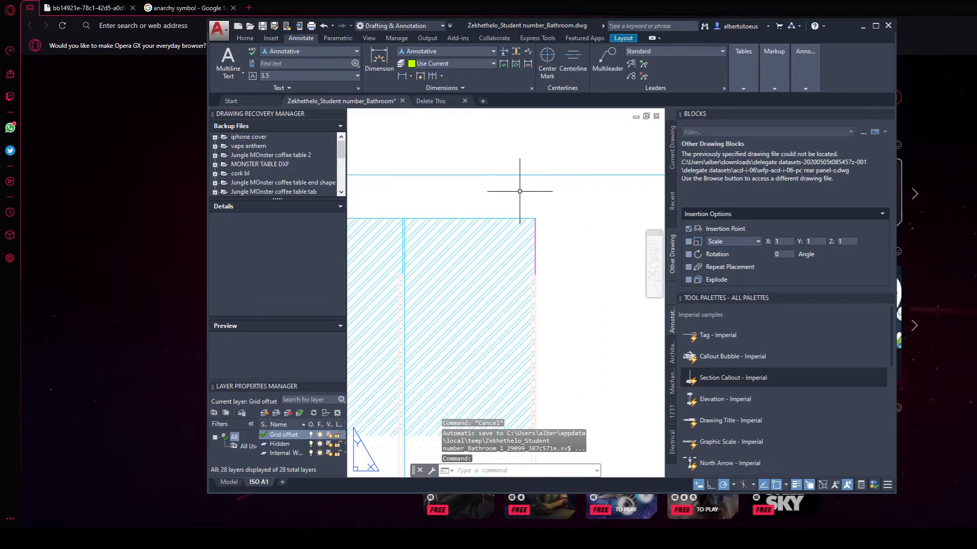
scroll(603, 297, "down", 4)
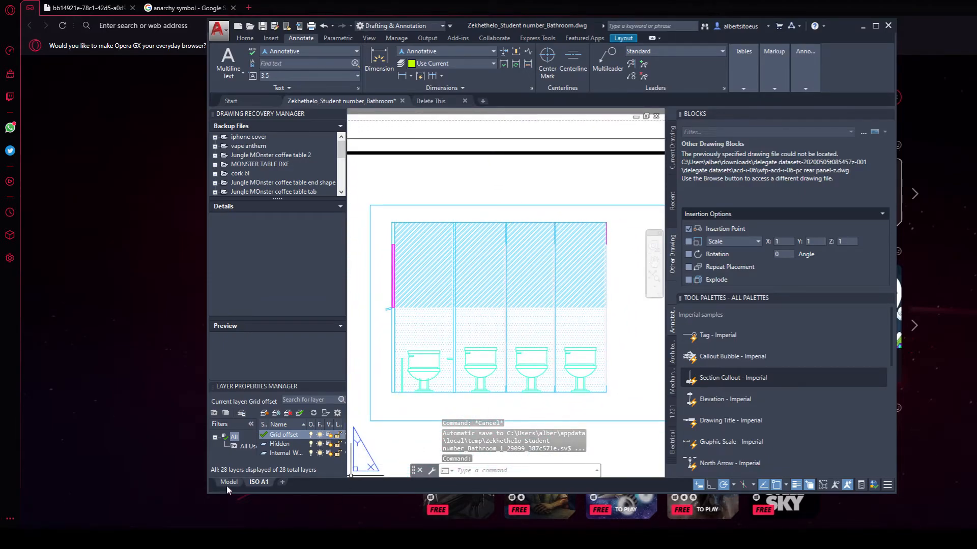
Step: Show annotative objects for all scales on the ISO A1 layout and check the plan and section viewports
left_click(229, 482)
left_click(259, 482)
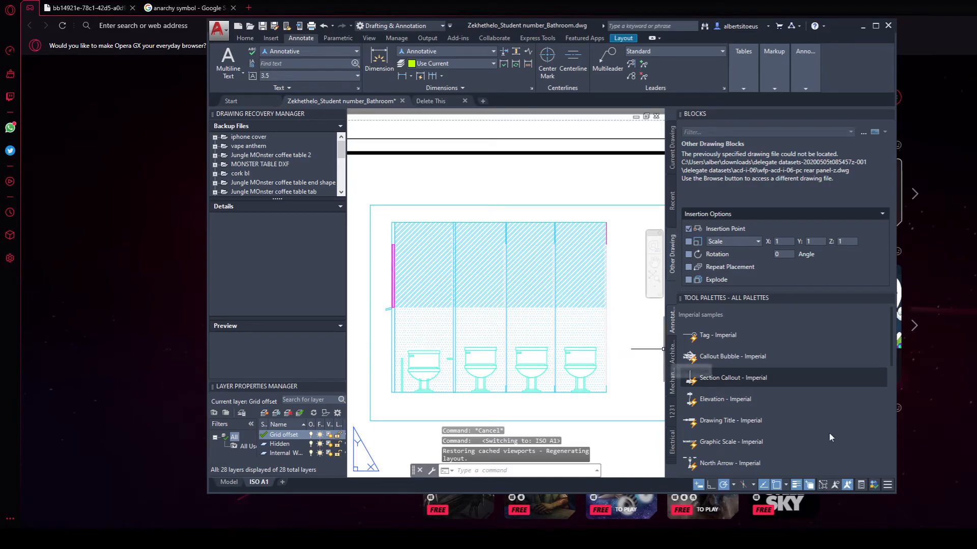
left_click(835, 486)
mouse_move(602, 345)
middle_mouse_down()
mouse_move(481, 346)
mouse_move(642, 289)
middle_mouse_up()
scroll(416, 255, "down", 2)
middle_click_drag(469, 330, 596, 315)
middle_click_drag(514, 264, 534, 295)
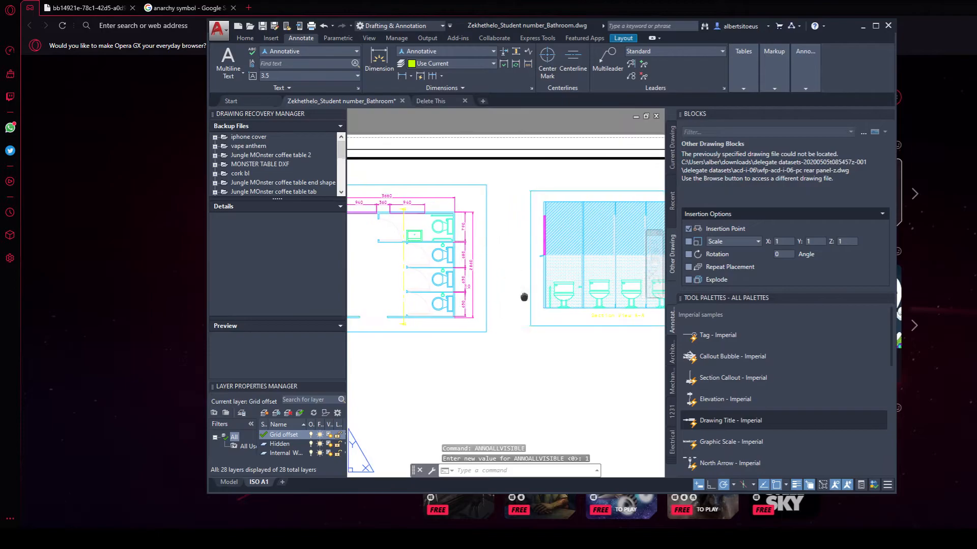
middle_click_drag(620, 339, 525, 325)
Step: Set the section viewport's scale to 1:5 and compare its dimension text with the plan viewport's
left_click(526, 324)
left_click(486, 307)
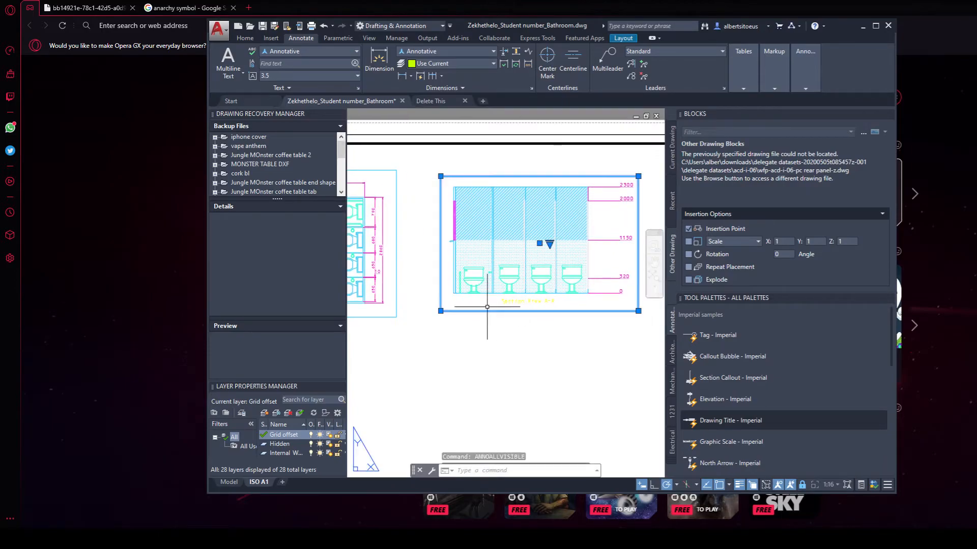
left_click(550, 243)
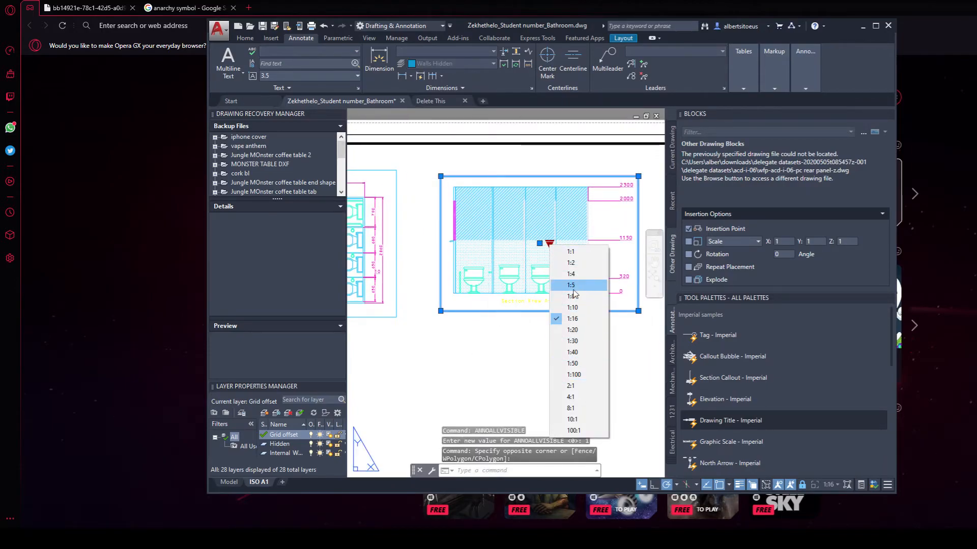
left_click(572, 287)
scroll(572, 285, "down", 3)
scroll(581, 177, "up", 5)
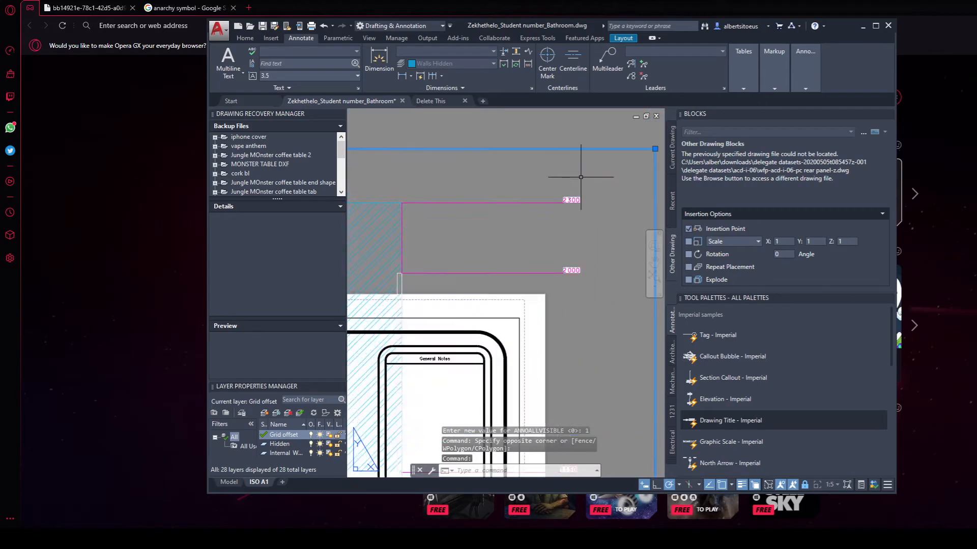
scroll(572, 214, "up", 4)
scroll(537, 277, "down", 2)
scroll(436, 266, "up", 6)
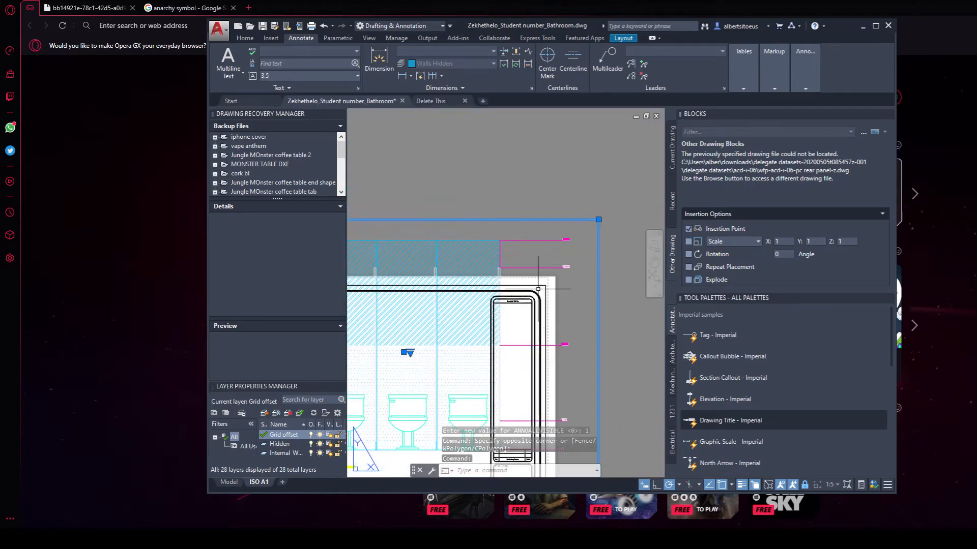
scroll(468, 268, "up", 4)
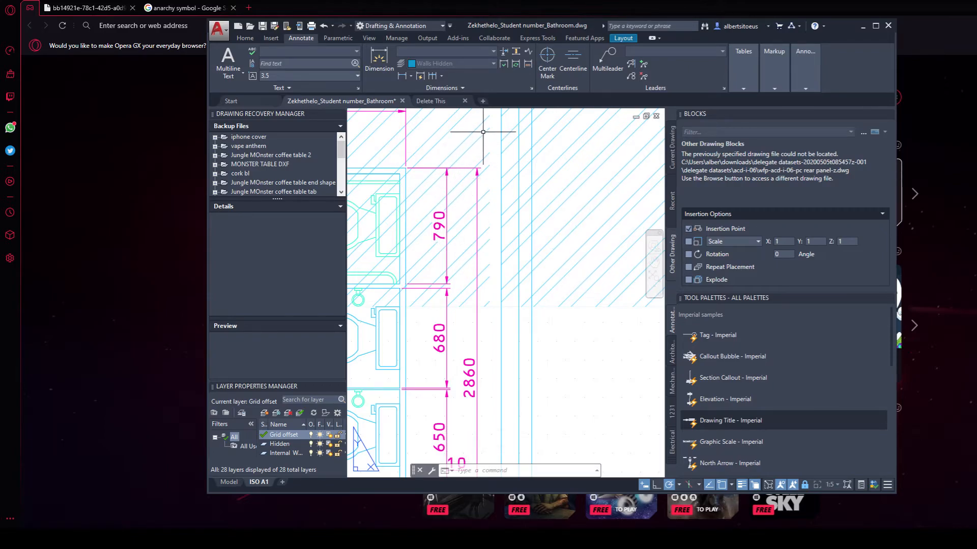
scroll(436, 164, "down", 6)
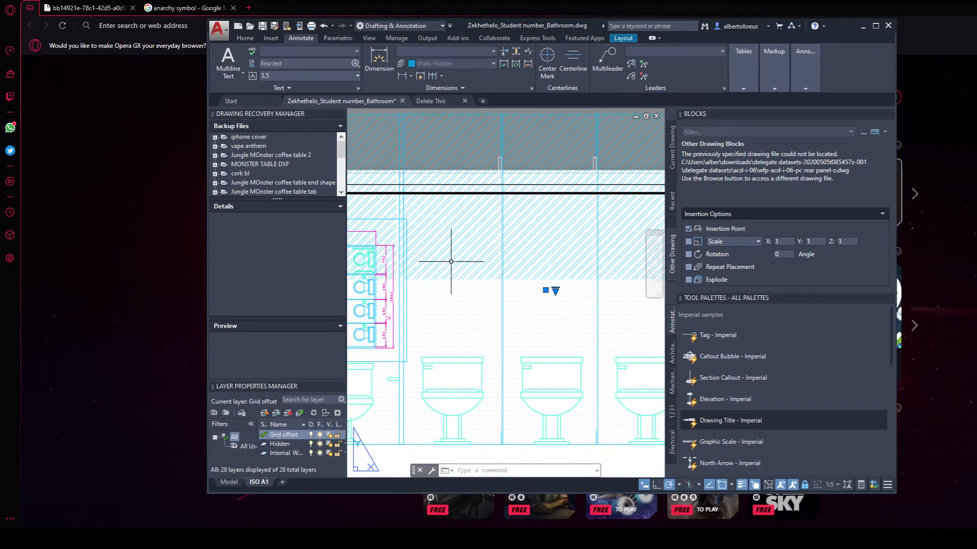
Step: Undo the section viewport's 1:5 scale change
key("ctrl+z")
key("ctrl+z")
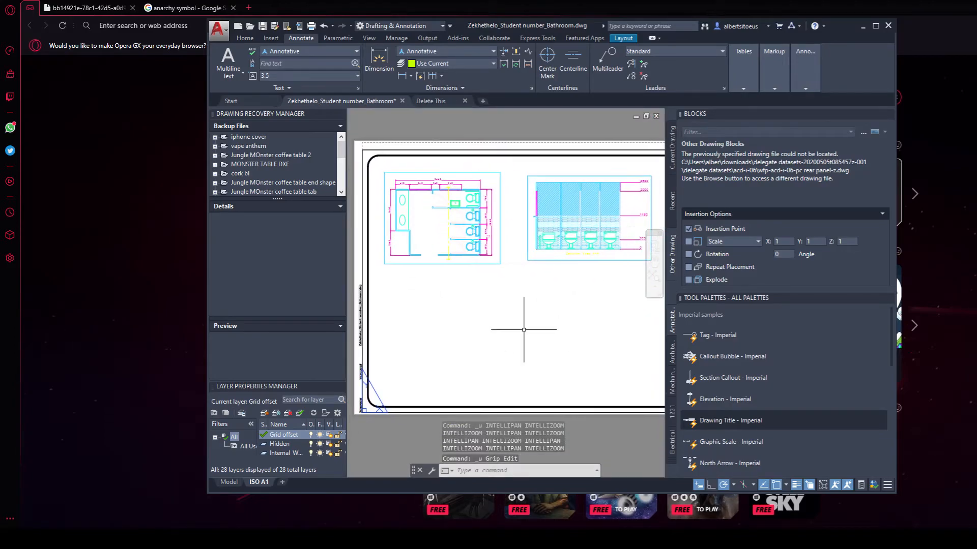
left_click(269, 39)
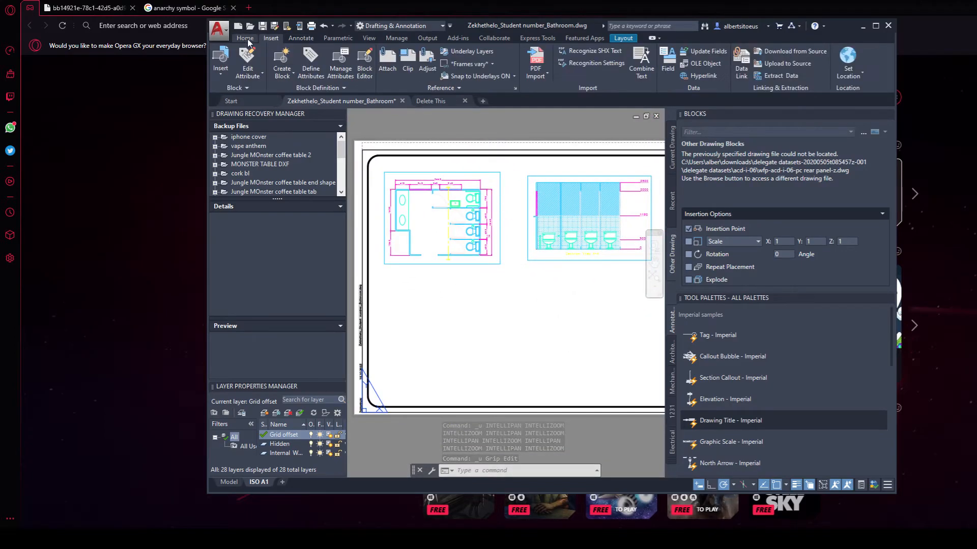
left_click(244, 38)
scroll(469, 402, "down", 5)
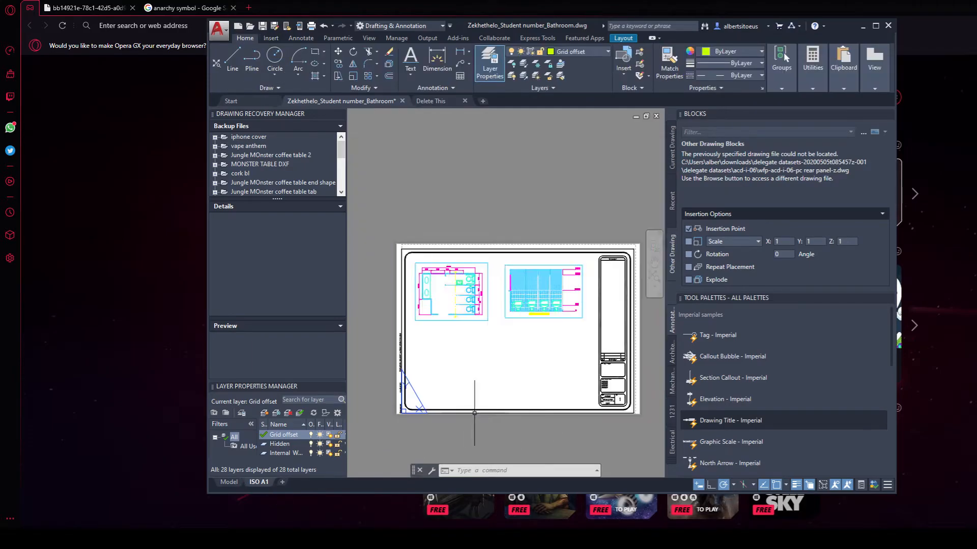
scroll(501, 355, "up", 2)
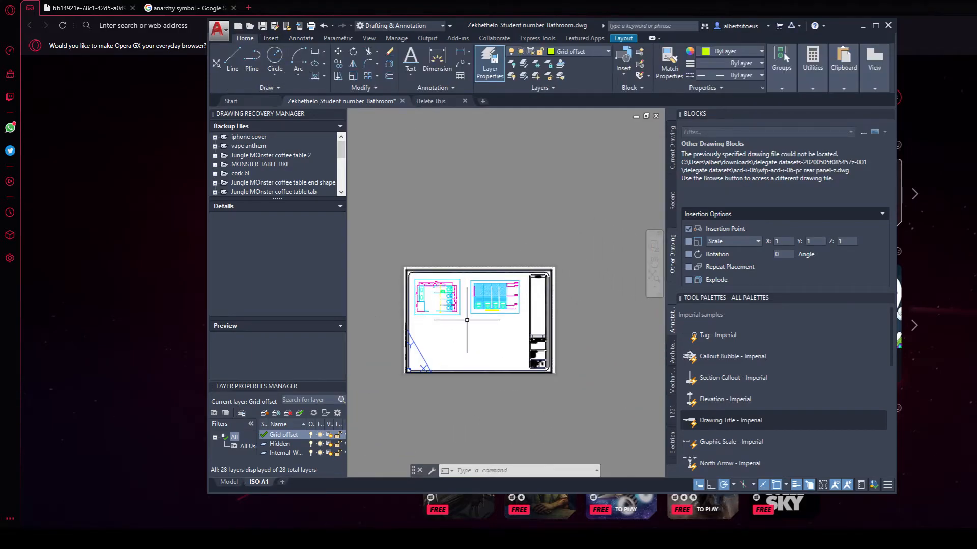
scroll(461, 388, "up", 2)
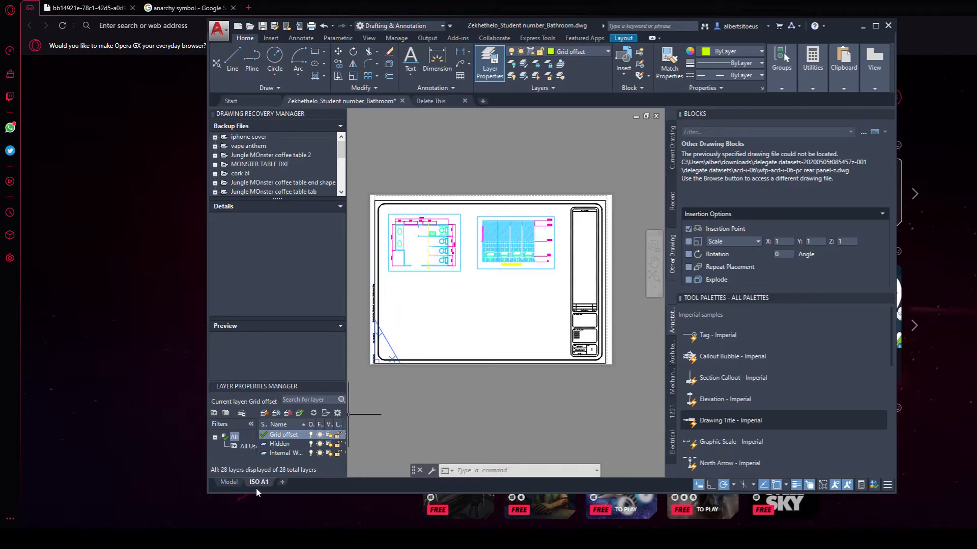
Step: Set the section viewport's scale to 1:10
left_click(563, 208)
key("Escape")
key("Escape")
left_click(562, 218)
left_click(469, 299)
left_click(526, 244)
left_click(550, 307)
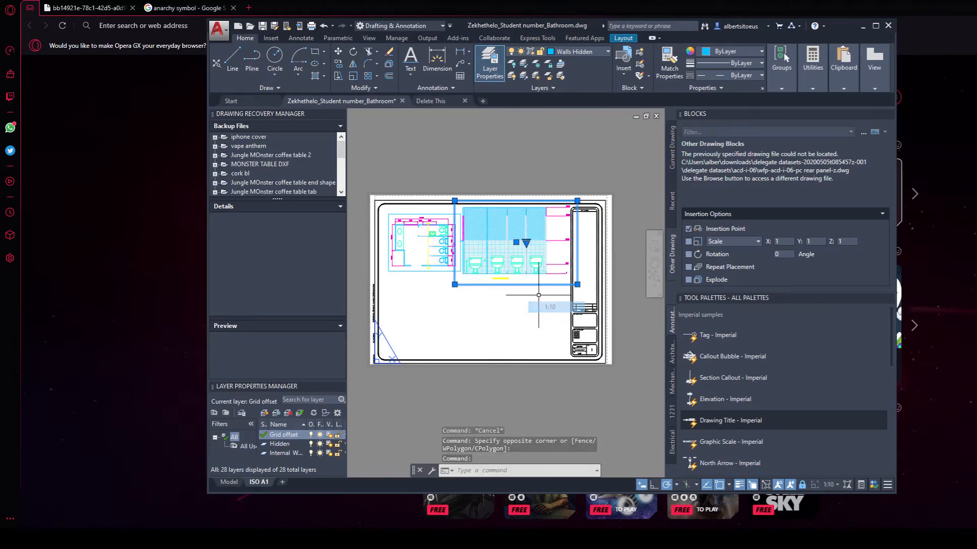
Step: Move the enlarged section viewport into the empty area of the sheet below the plan viewport
left_click(516, 243)
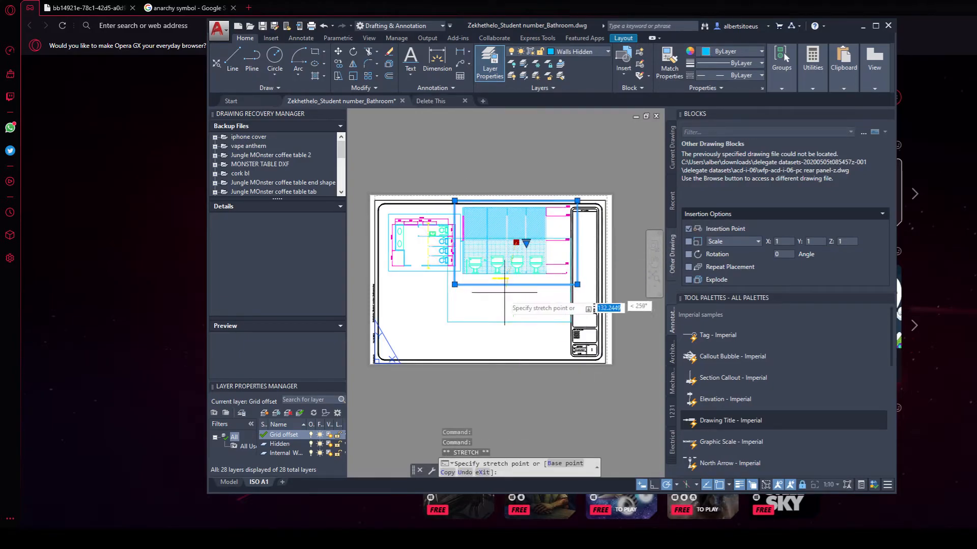
left_click(486, 314)
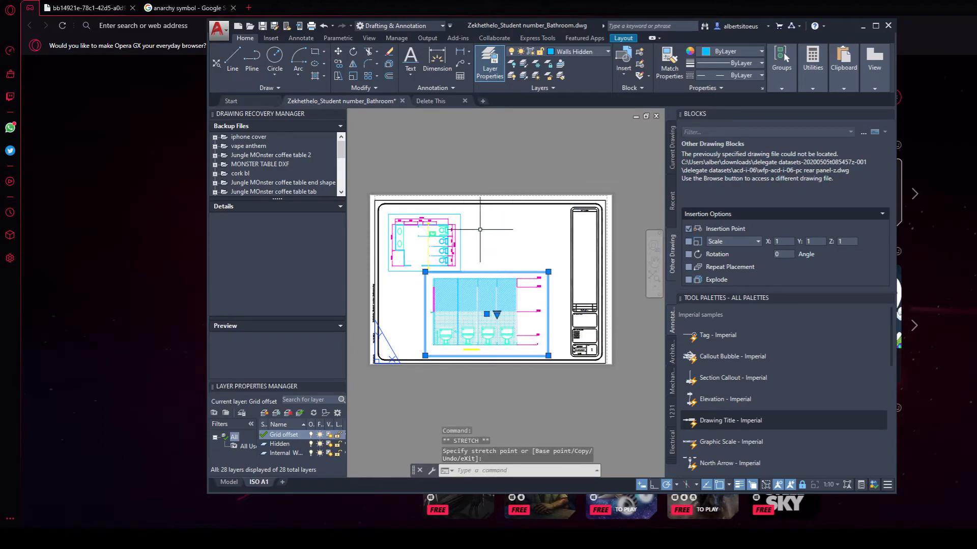
scroll(473, 250, "up", 2)
key("Escape")
key("Escape")
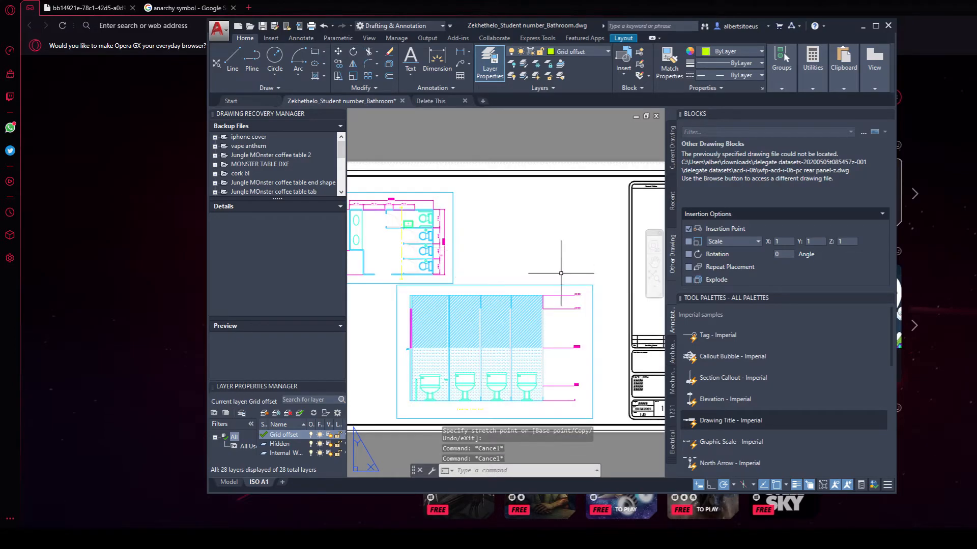
Step: Undo the section viewport's move and its 1:10 scale change
key("ctrl+z")
key("ctrl+z")
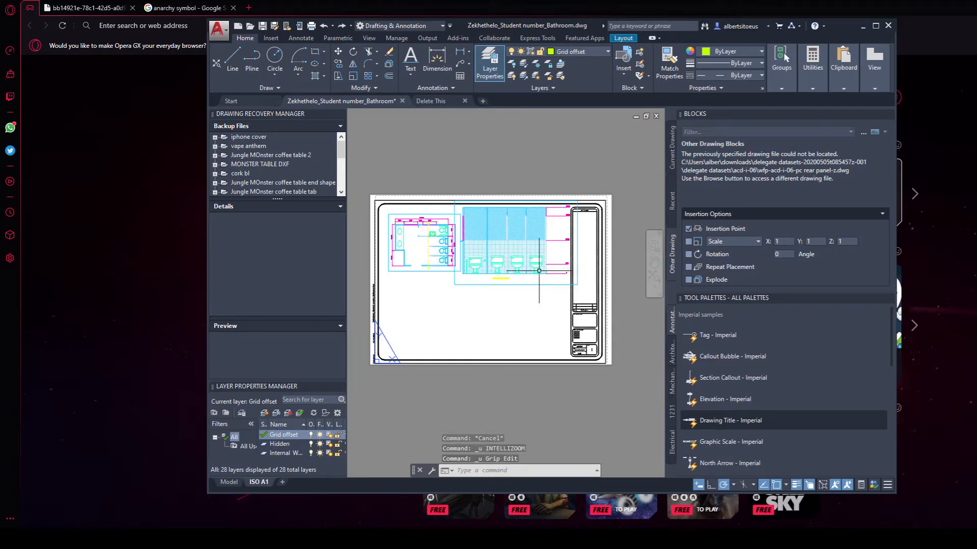
key("ctrl+z")
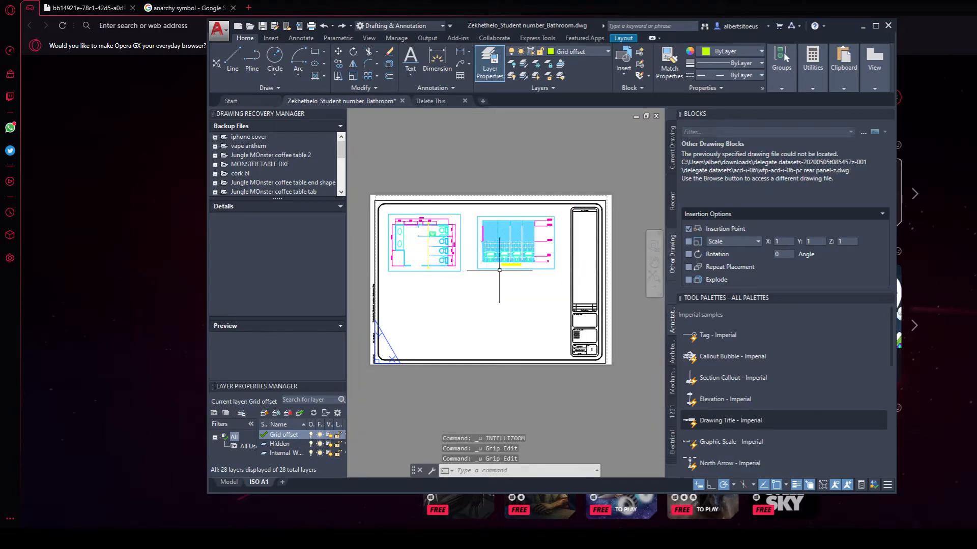
Step: Set the section viewport's scale to 1:20
left_click(508, 264)
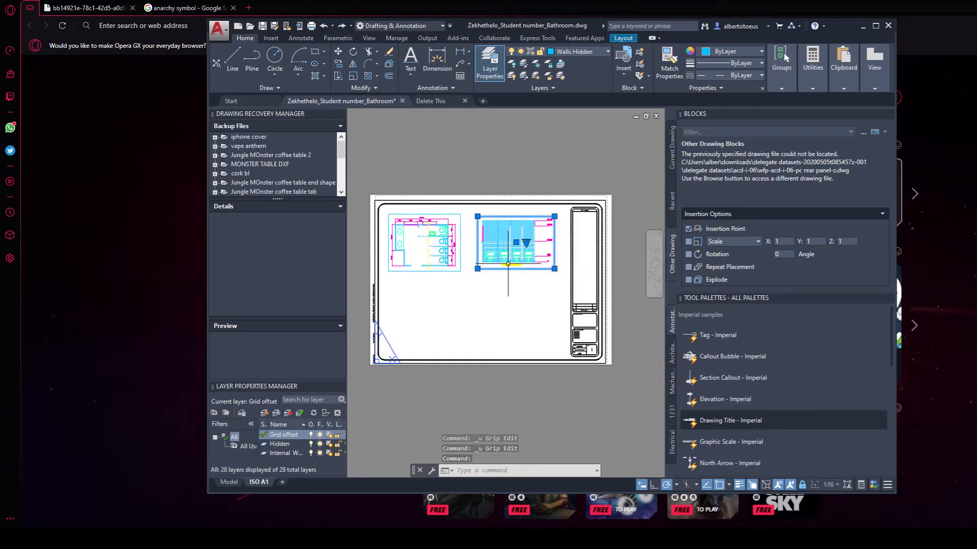
left_click(526, 242)
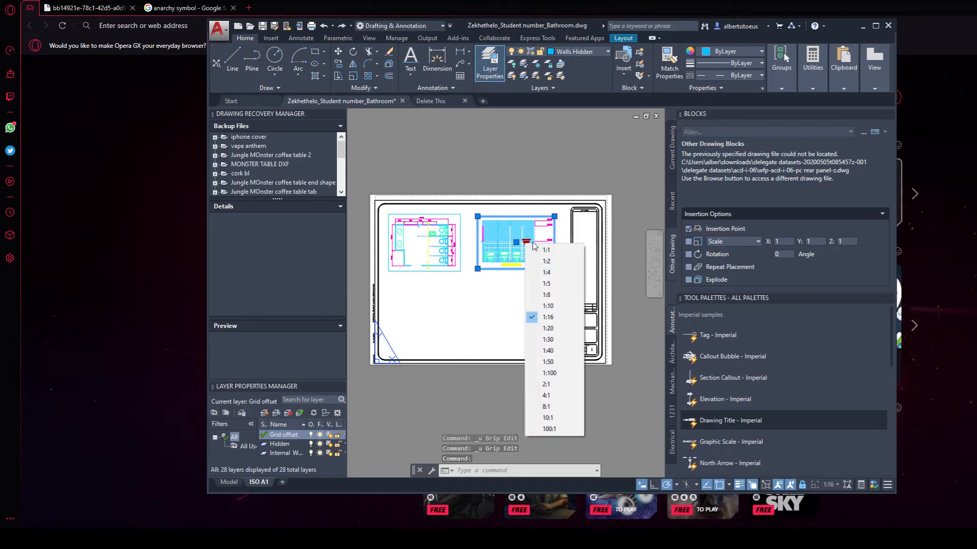
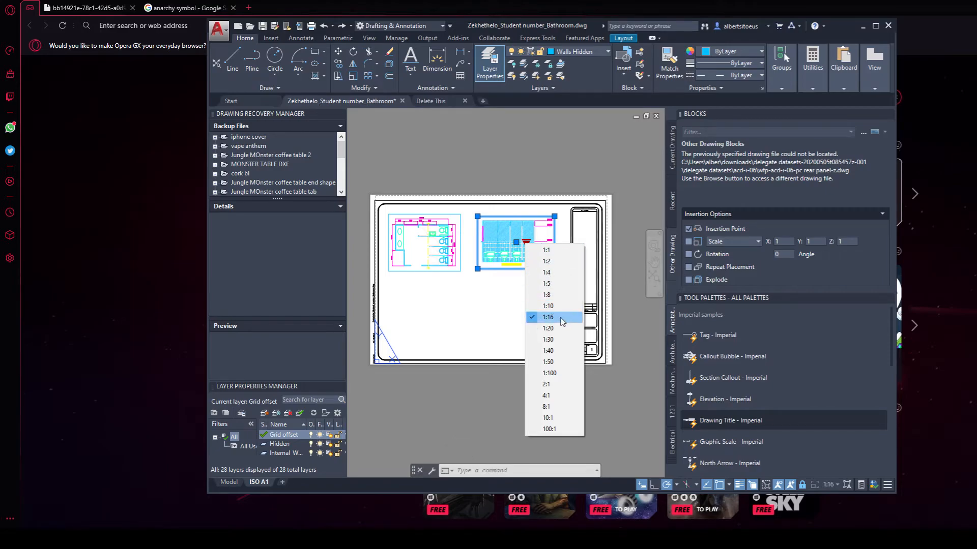
left_click(549, 328)
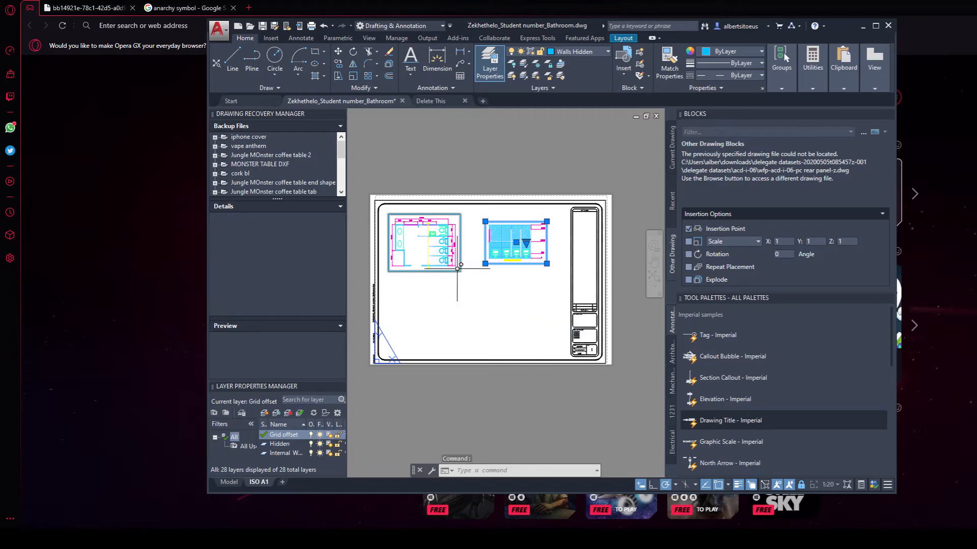
Step: Select the plan viewport and check its scale setting against the section viewport's
middle_click_drag(465, 251, 563, 291)
key("Escape")
left_click(569, 258)
left_click(553, 288)
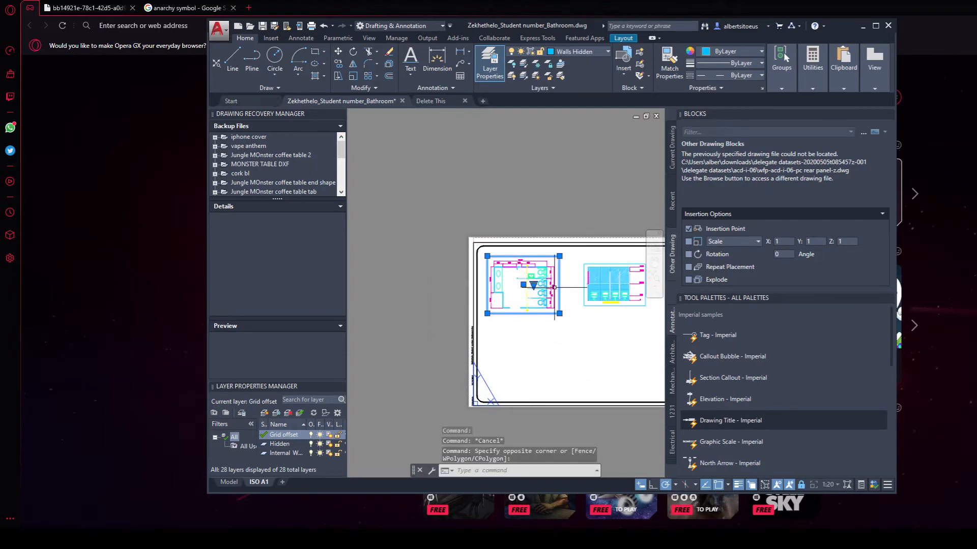
left_click(533, 282)
left_click(533, 282)
left_click(533, 286)
left_click(569, 358)
key("Escape")
Step: Move the section viewport into the empty area of the sheet below the plan viewport
scroll(564, 339, "up", 5)
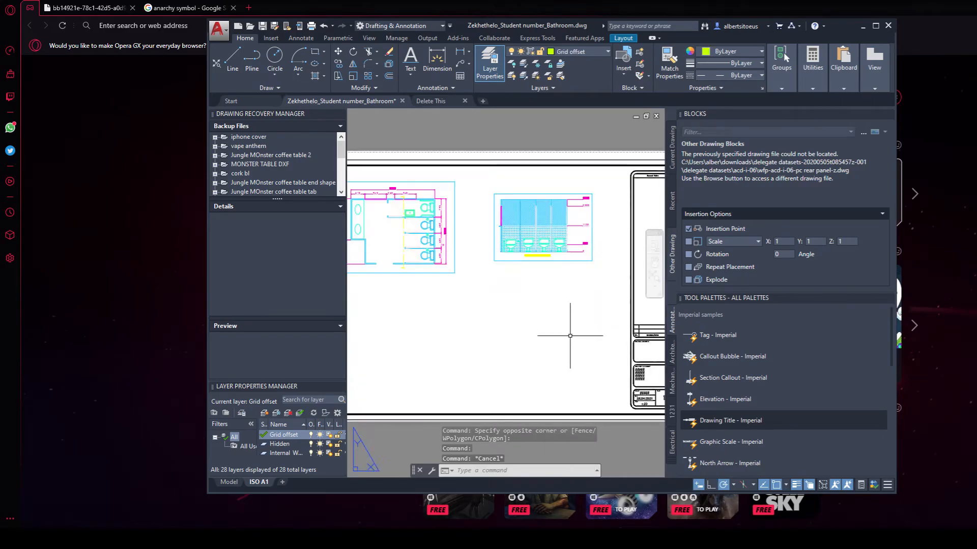
left_click(614, 138)
left_click(574, 213)
right_click(529, 209)
left_click(527, 203)
left_click(527, 202)
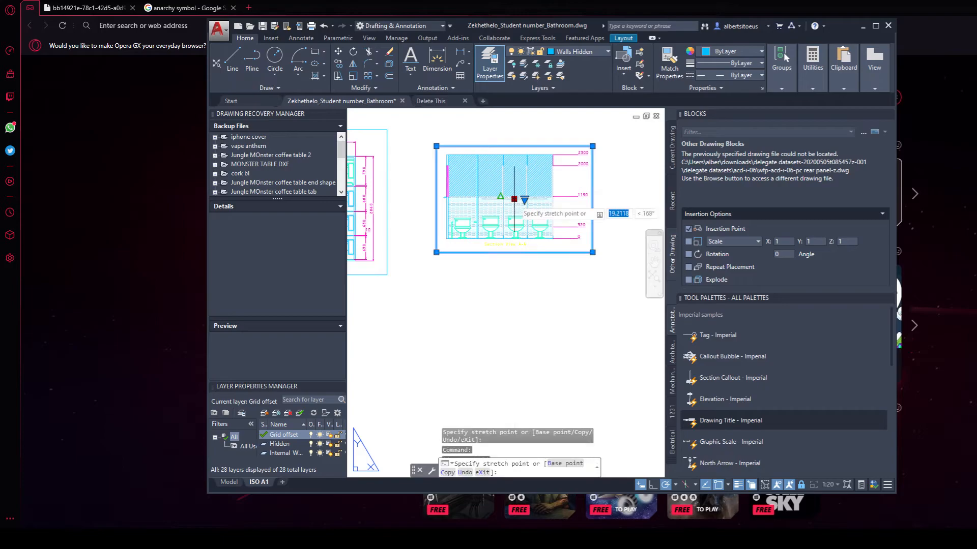
scroll(542, 215, "down", 4)
left_click(479, 273)
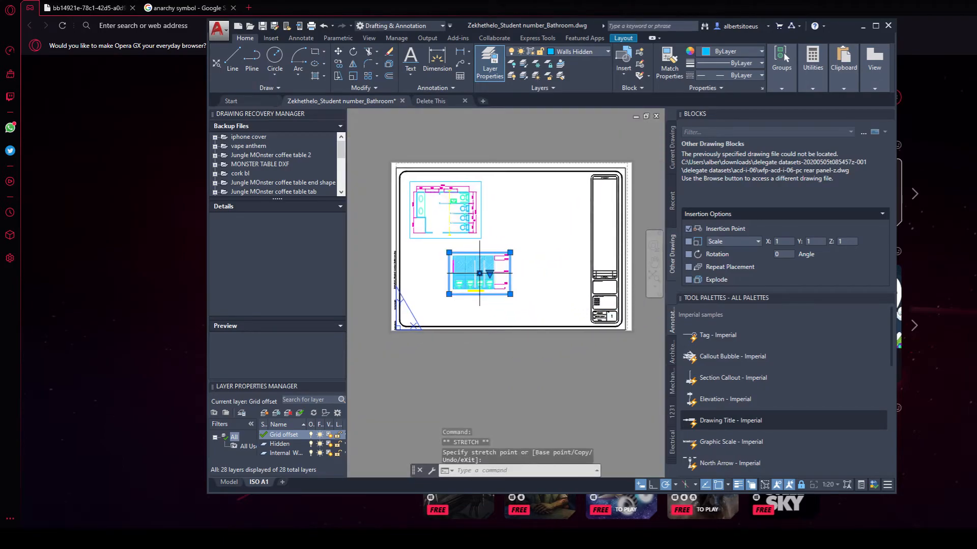
Step: Move the plan viewport across the sheet so it sits directly above the section viewport
left_click(499, 232)
left_click(475, 218)
left_click(446, 210)
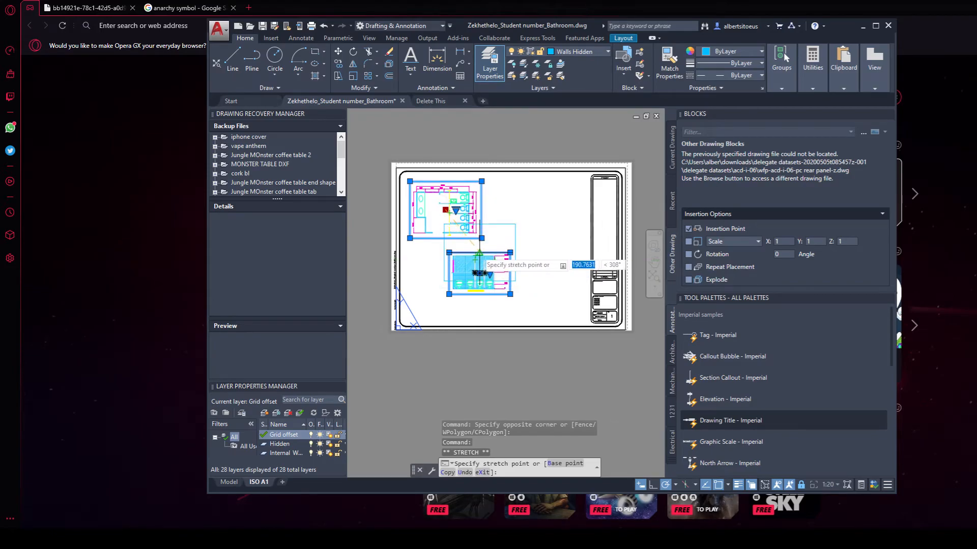
left_click(479, 215)
key("Escape")
key("Escape")
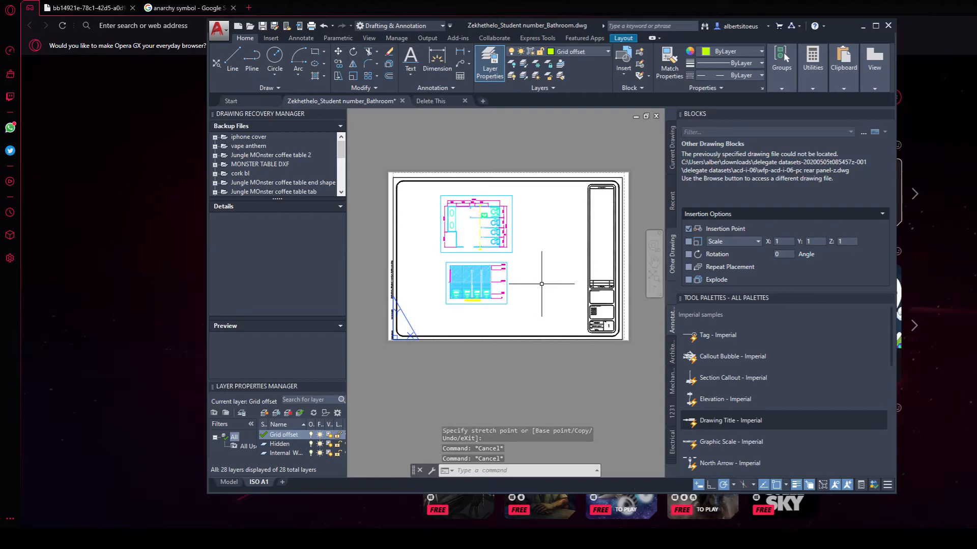
Step: Switch to model space and set the annotation scale to 1:30 while viewing the section's 2000 level dimension
scroll(616, 287, "up", 8)
scroll(423, 386, "up", 2)
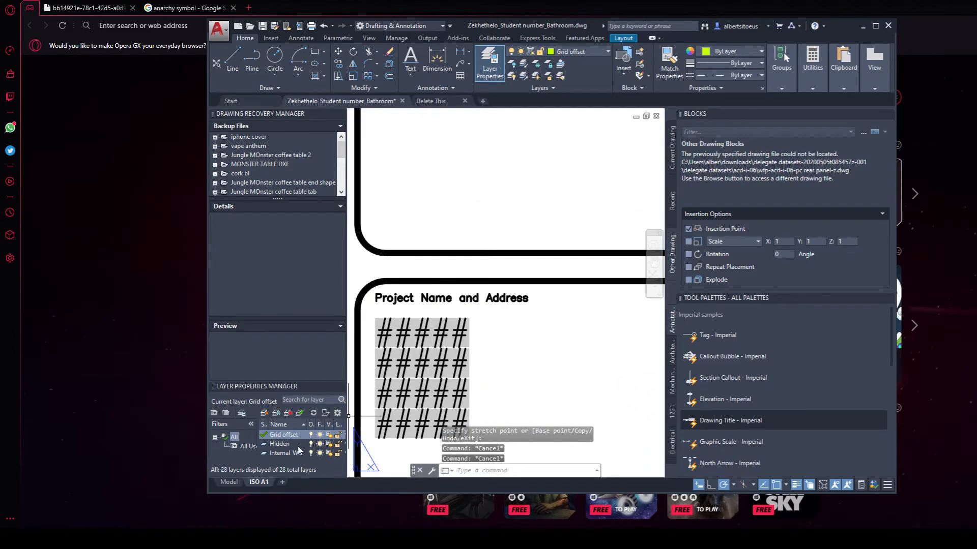
left_click(221, 483)
scroll(524, 250, "down", 4)
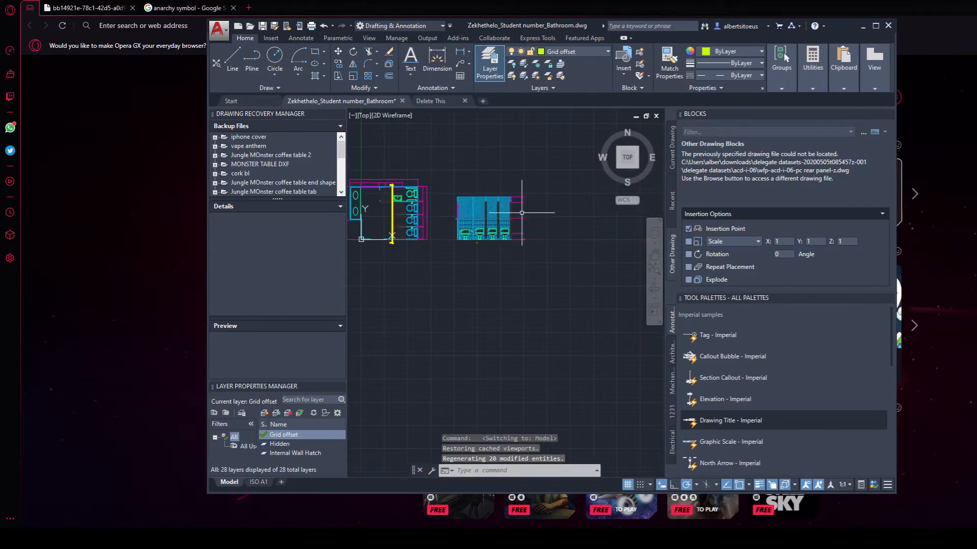
scroll(469, 175, "up", 6)
scroll(496, 140, "up", 6)
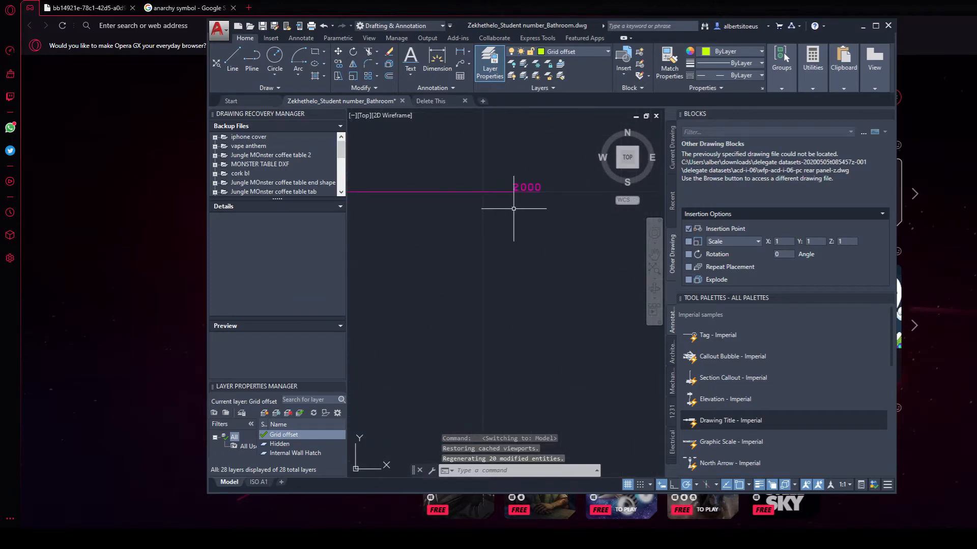
left_click(846, 484)
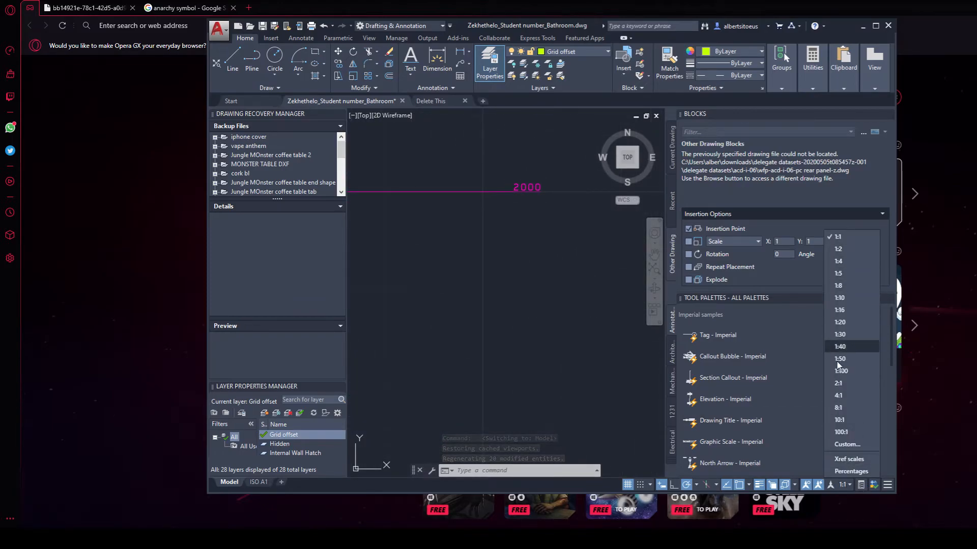
left_click(840, 333)
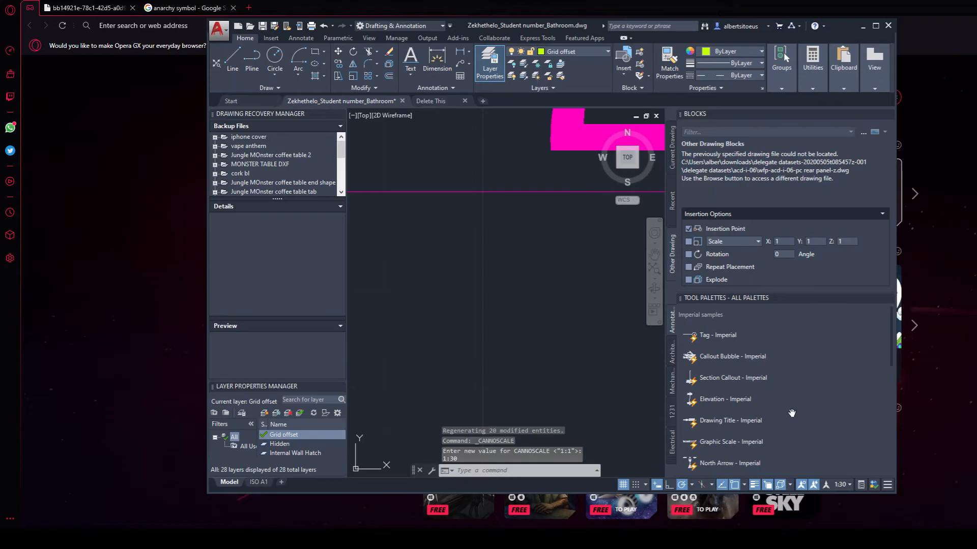
Step: Set the model space annotation scale to 1:20 and bring the section view's level dimensions into view
left_click(842, 486)
left_click(840, 327)
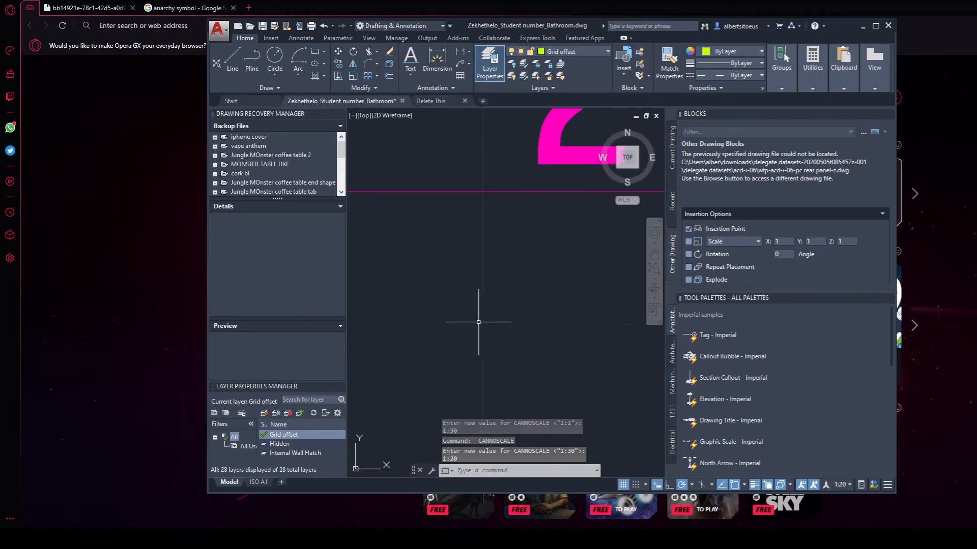
scroll(458, 279, "down", 6)
key("Escape")
middle_click_drag(473, 255, 544, 245)
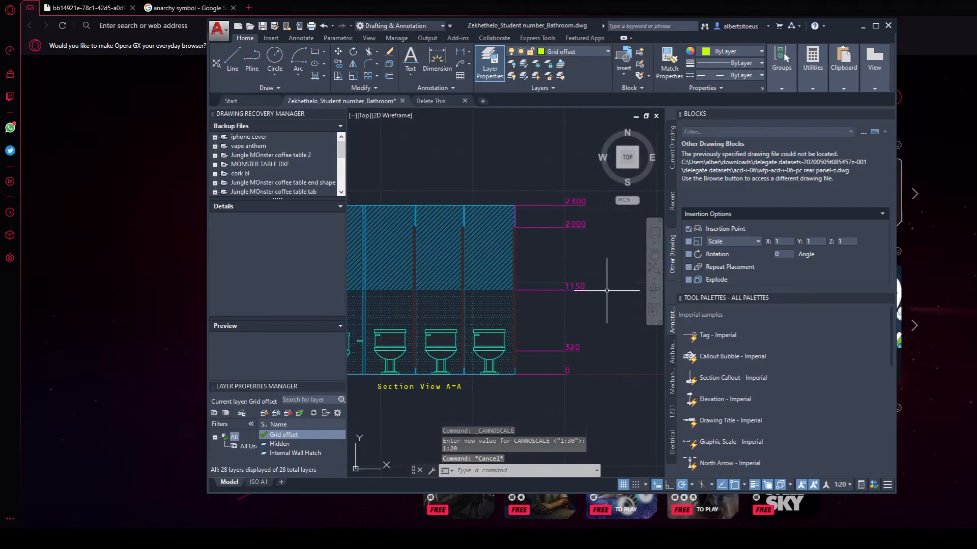
Step: Unlock the Doors layer
left_click(584, 51)
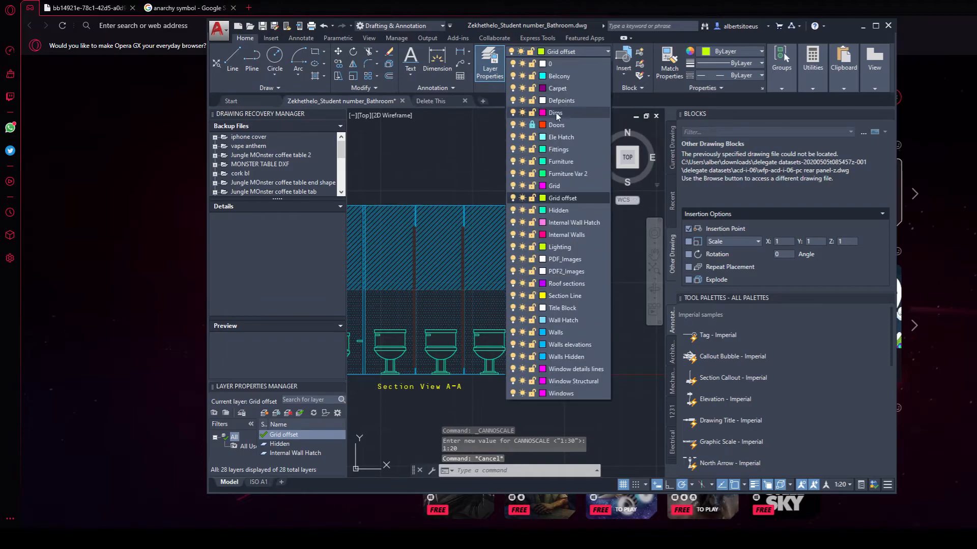
left_click(531, 131)
left_click(423, 154)
Step: Select the toilets in the plan's lower stalls and assign them to the Furniture layer
scroll(423, 155, "down", 5)
middle_click_drag(422, 155, 562, 187)
scroll(469, 241, "up", 3)
middle_click_drag(470, 240, 519, 246)
mouse_move(607, 269)
middle_mouse_down()
mouse_move(455, 262)
mouse_move(625, 319)
middle_mouse_up()
scroll(454, 262, "up", 3)
left_click(430, 244)
left_click(412, 243)
left_click(428, 291)
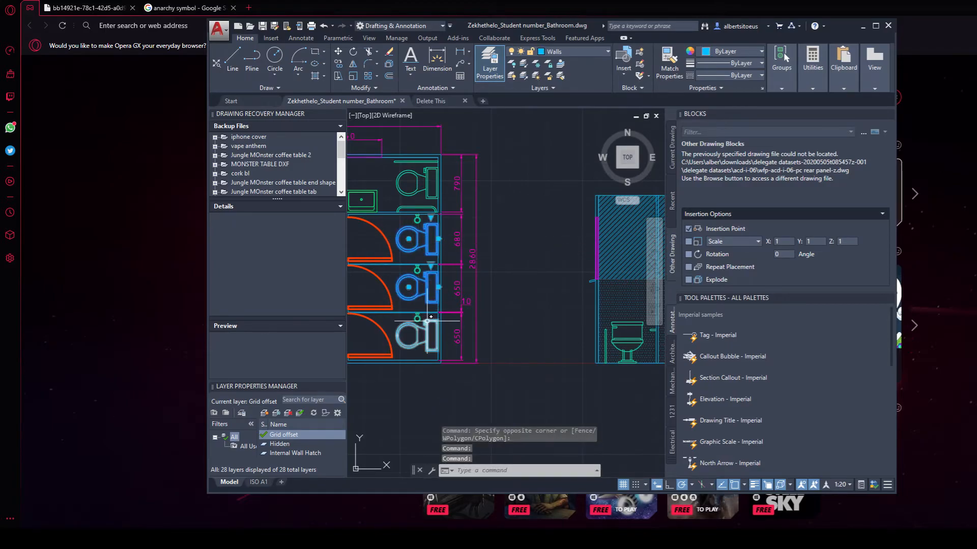
left_click(572, 51)
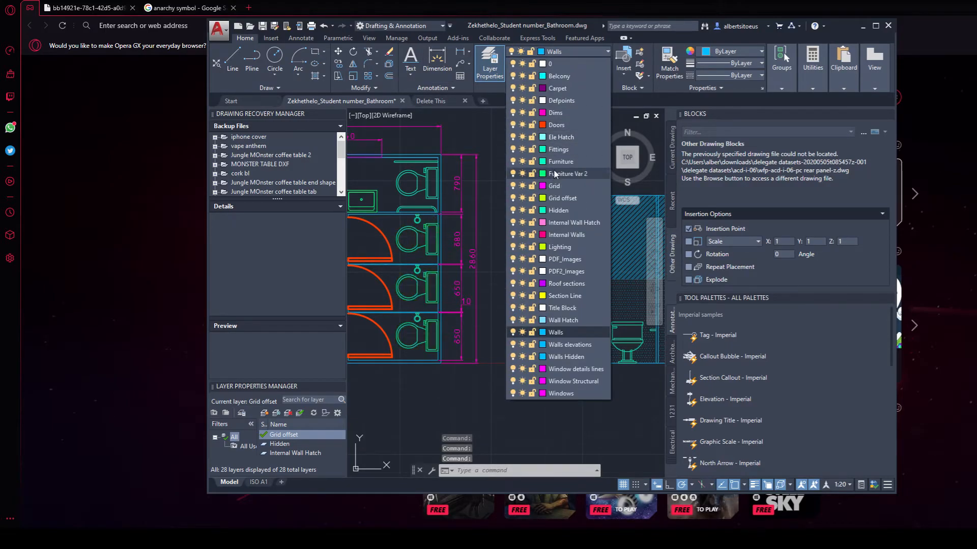
left_click(565, 161)
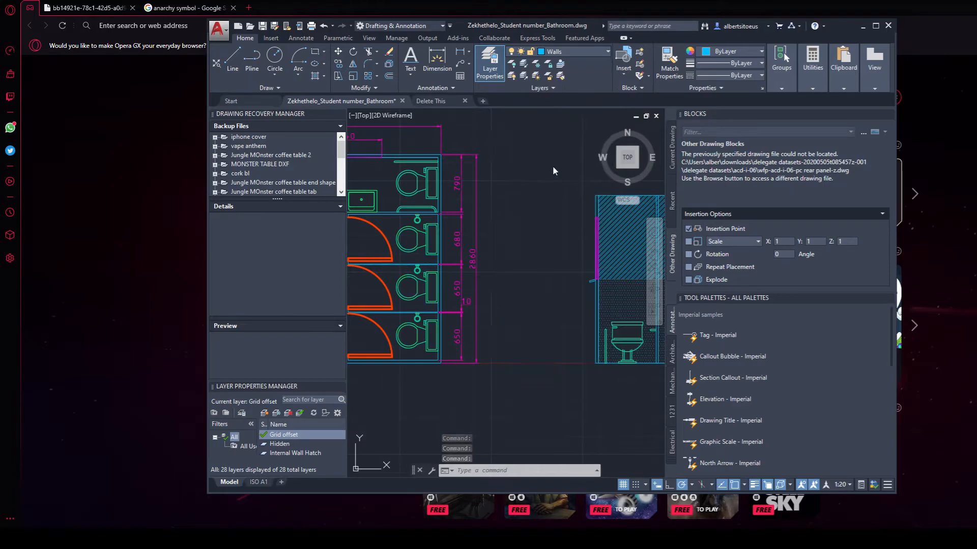
key("Escape")
key("Escape")
Step: Examine the bathroom plan and the section view in model space
scroll(545, 326, "down", 4)
middle_click_drag(470, 301, 439, 300)
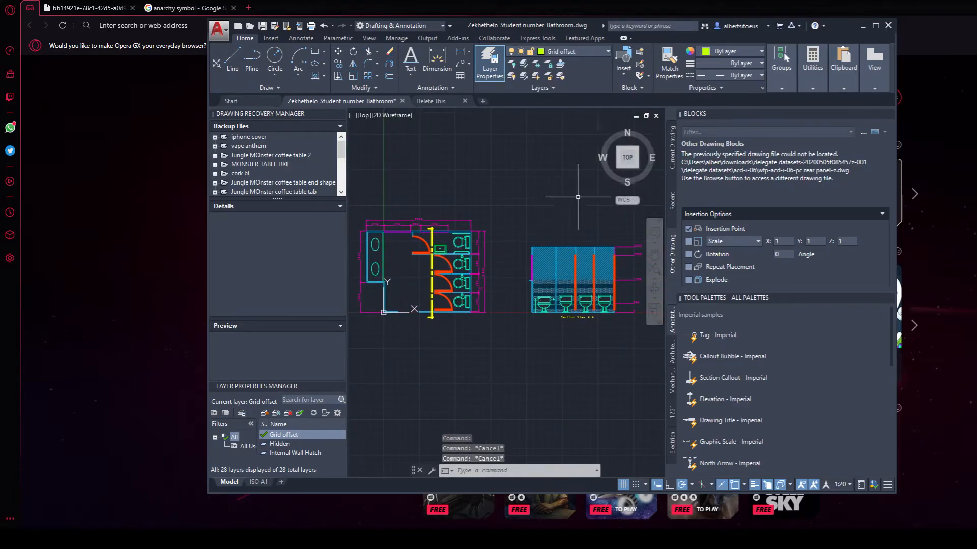
middle_click_drag(553, 312, 494, 317)
scroll(556, 308, "up", 2)
scroll(540, 311, "down", 4)
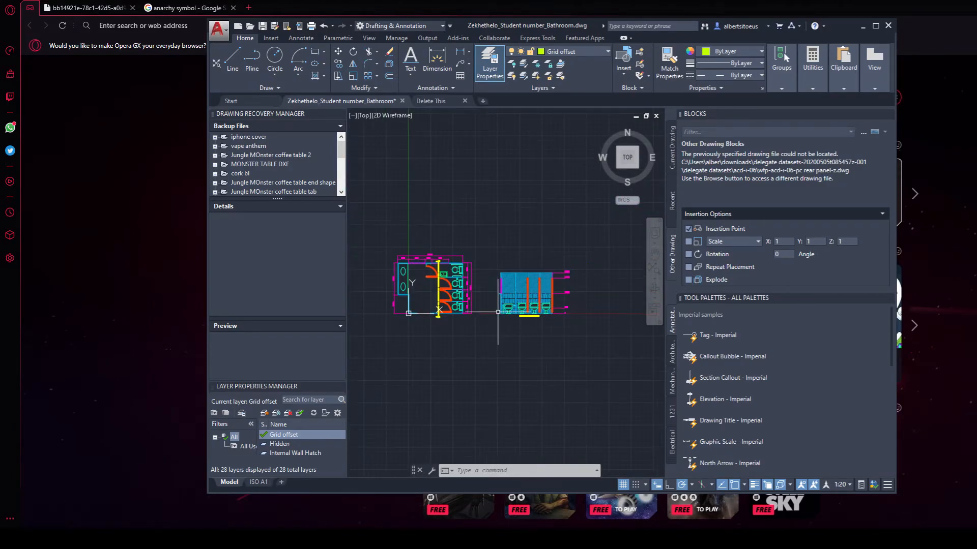
scroll(402, 311, "up", 4)
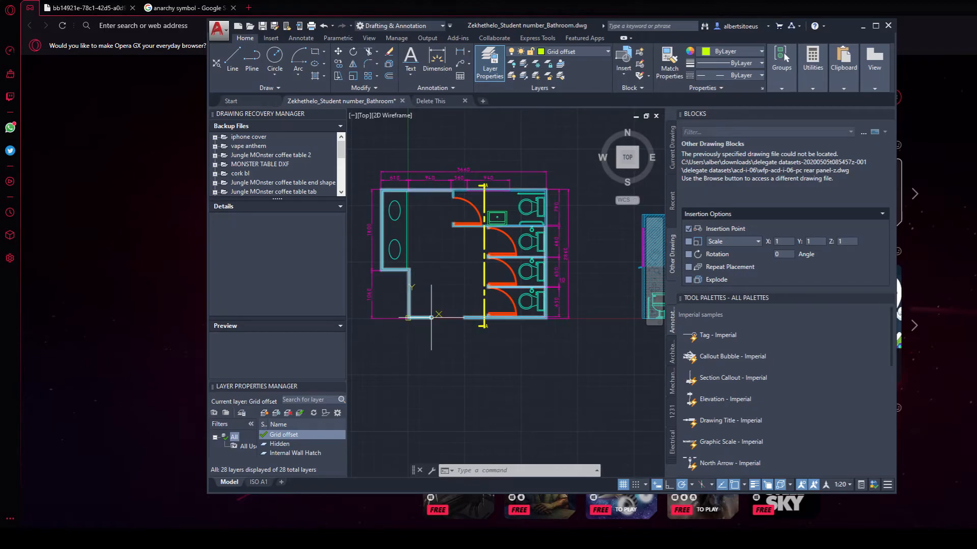
scroll(499, 298, "down", 2)
middle_click_drag(622, 204, 388, 202)
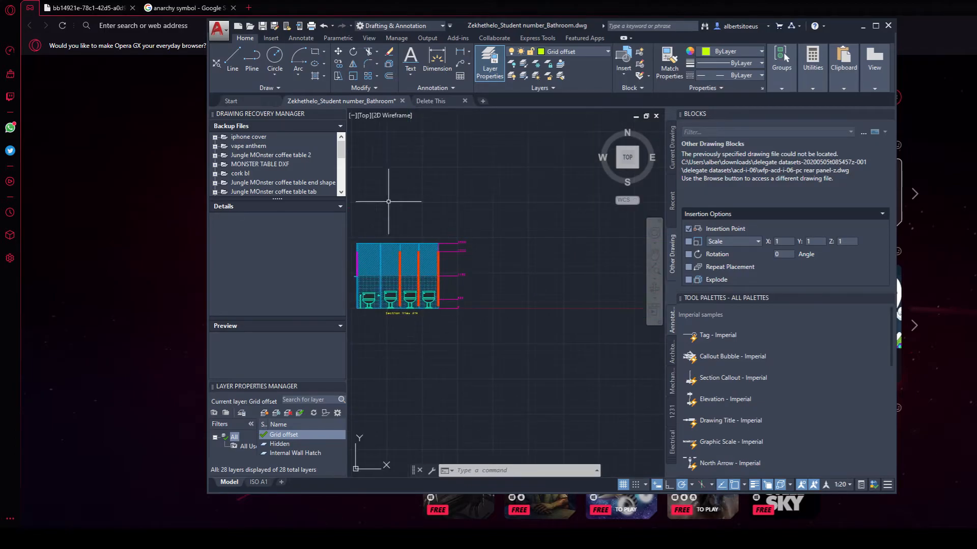
left_click(470, 52)
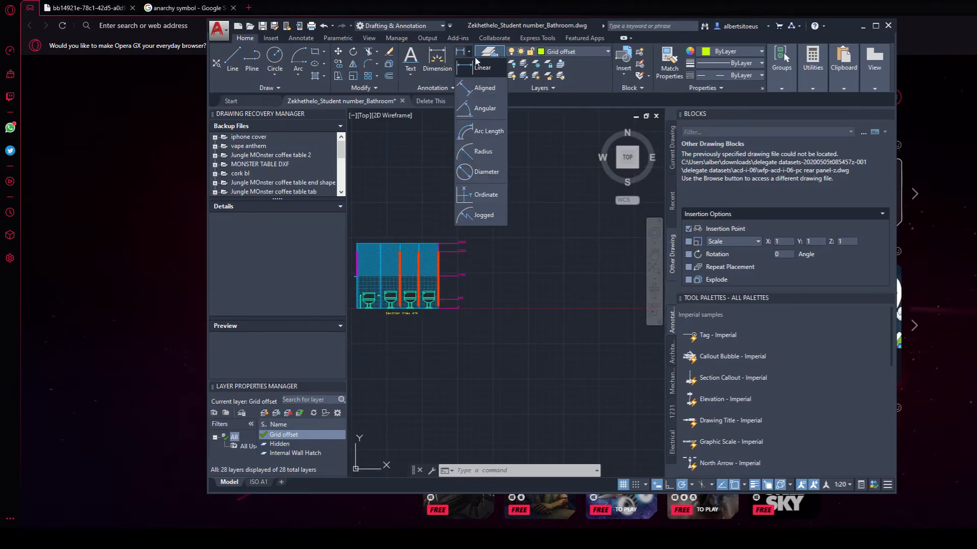
left_click(490, 201)
middle_click_drag(440, 234, 628, 180)
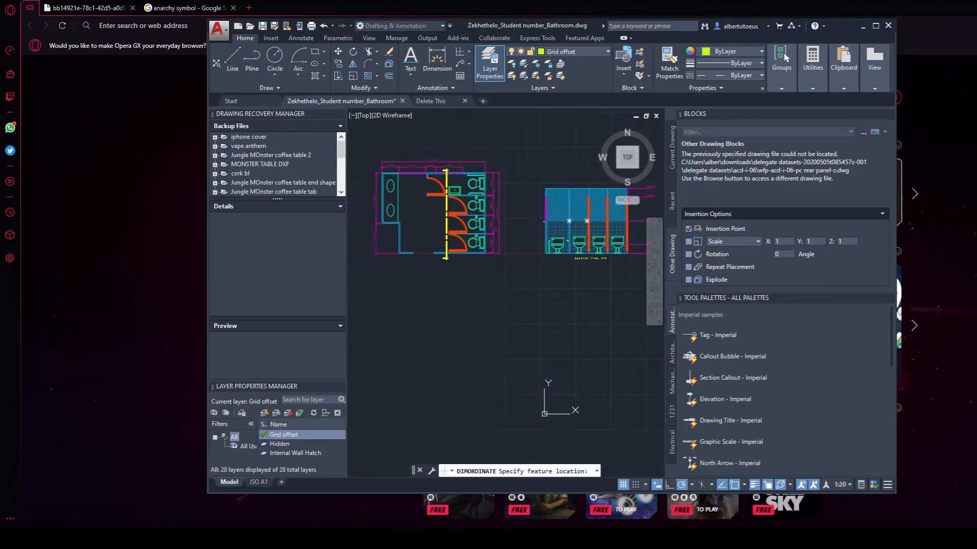
scroll(554, 247, "up", 6)
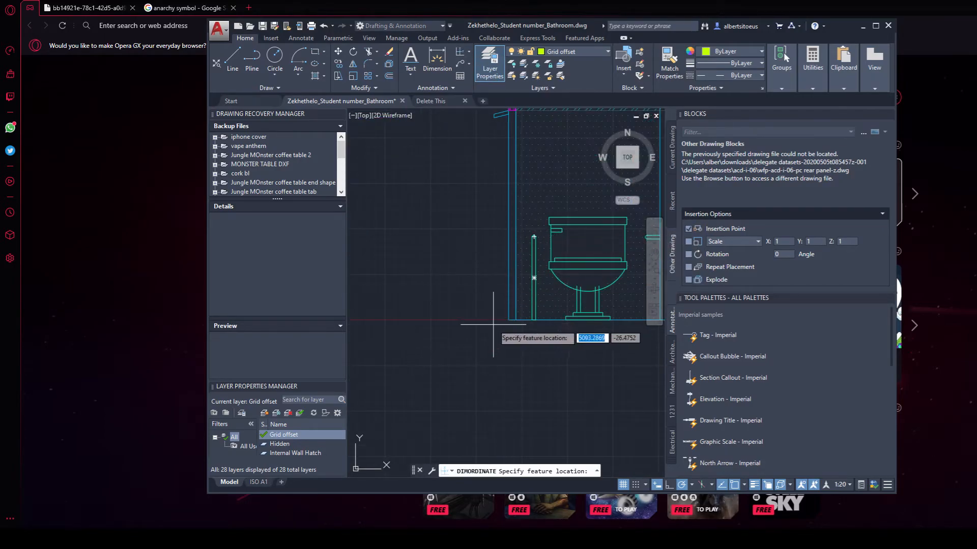
scroll(509, 320, "down", 6)
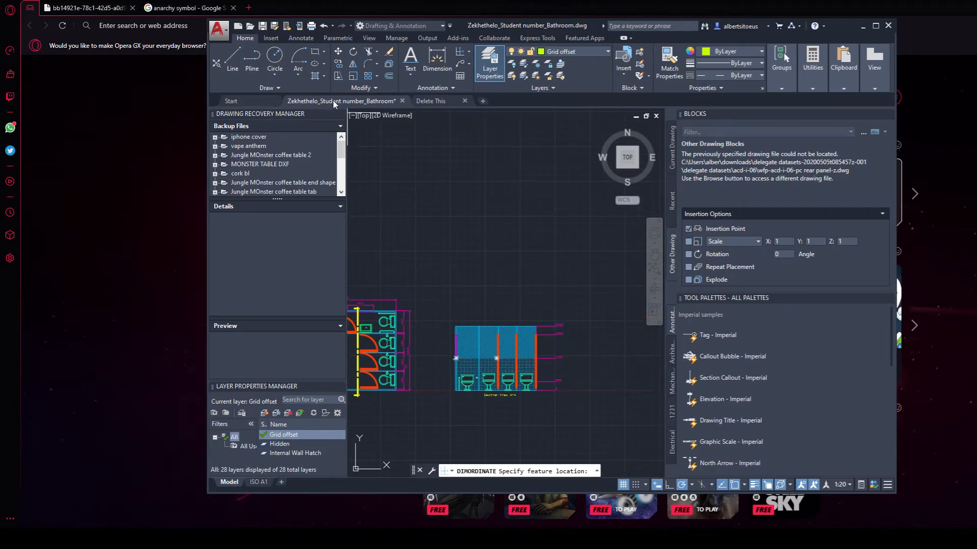
Step: Draw a long, narrow horizontal rectangle in the empty area above the section view
left_click(316, 52)
middle_click_drag(472, 196, 404, 277)
left_click(385, 257)
left_click(540, 270)
Step: Copy the rectangle from its lower right corner as a vertical array of 5 evenly spaced items
middle_click_drag(507, 215, 472, 273)
left_click(468, 207)
left_click(404, 388)
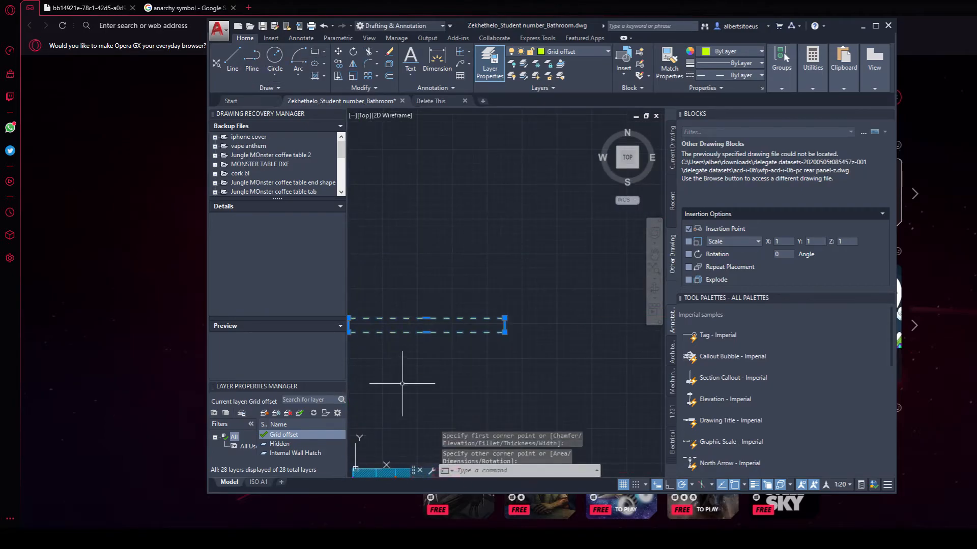
right_click(410, 378)
left_click(446, 214)
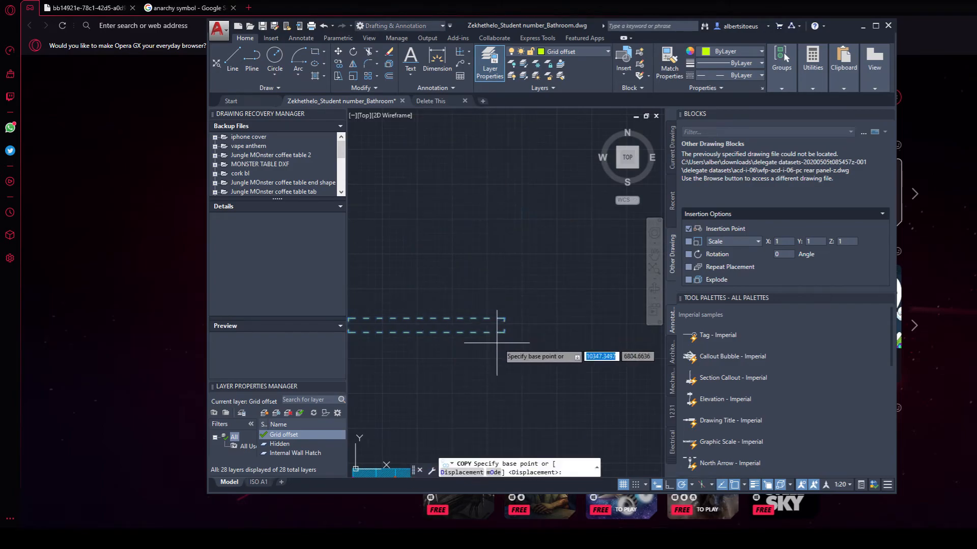
left_click(504, 332)
left_click(572, 466)
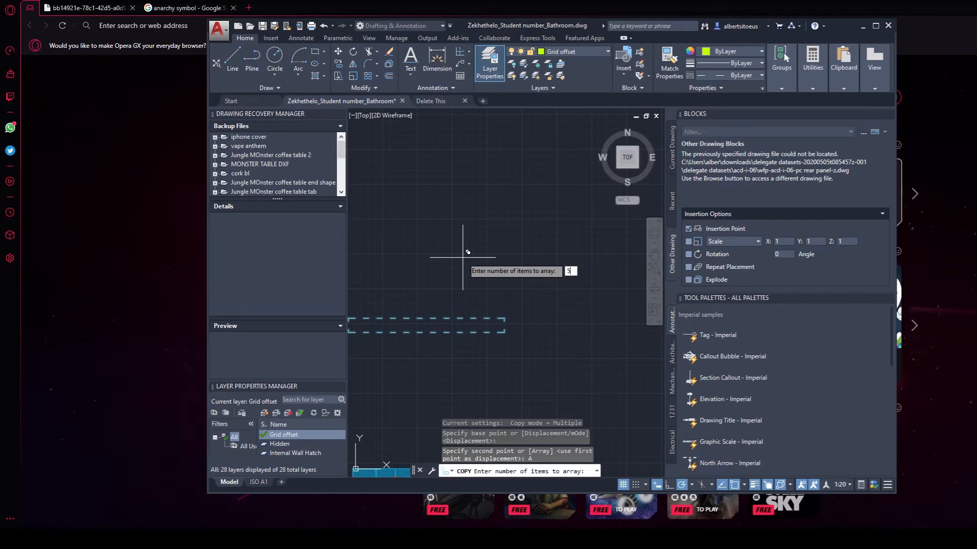
type("5")
key("Return")
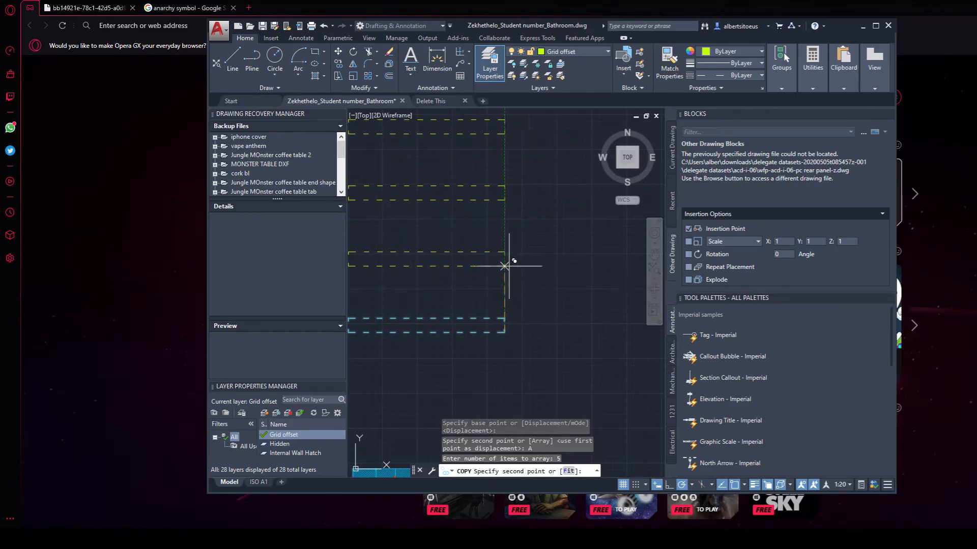
scroll(515, 264, "down", 5)
right_click(507, 311)
left_click(507, 330)
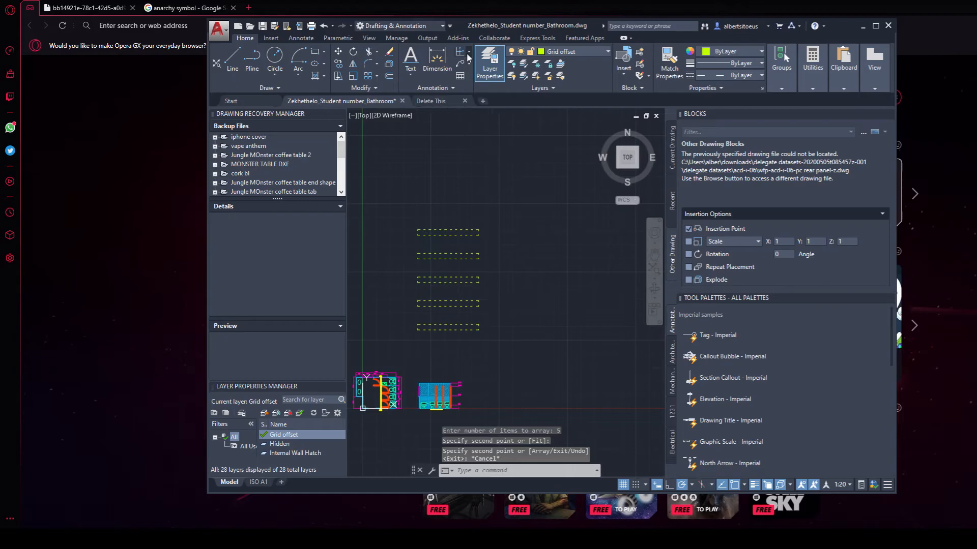
Step: Place an ordinate dimension at the lower right corner of the lowest rectangle, with its leader extending horizontally to the right
left_click(468, 53)
left_click(470, 193)
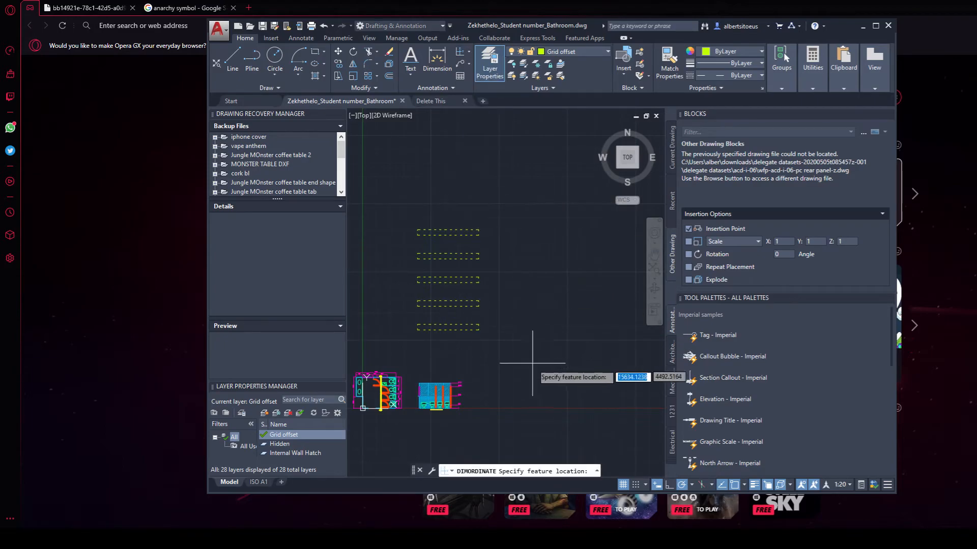
scroll(508, 346, "up", 4)
left_click(424, 283)
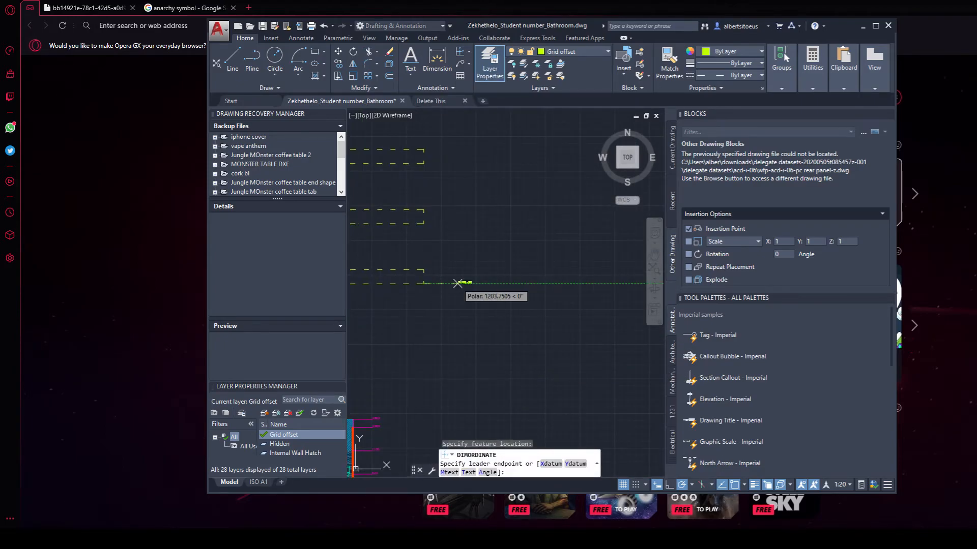
left_click(457, 279)
scroll(534, 316, "up", 1)
scroll(443, 271, "up", 3)
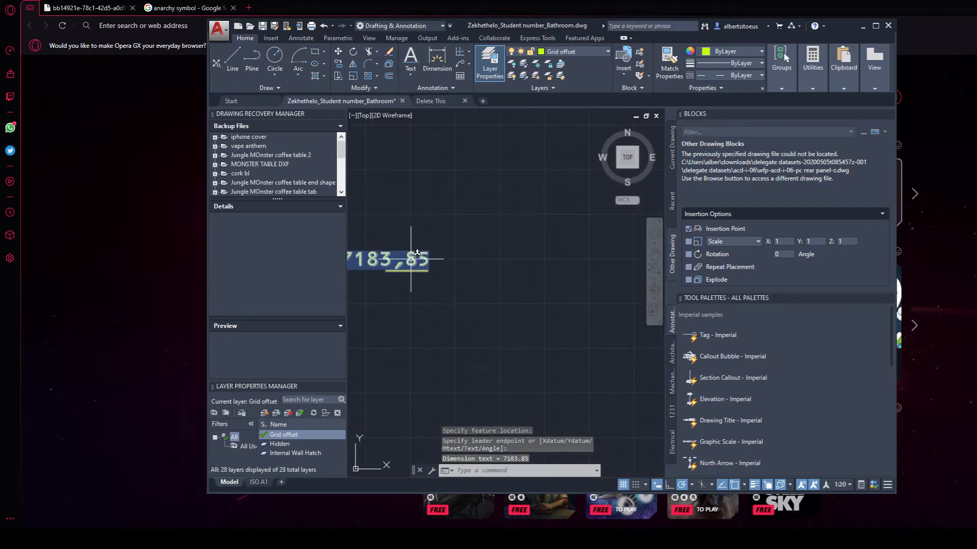
middle_click_drag(449, 315, 479, 300)
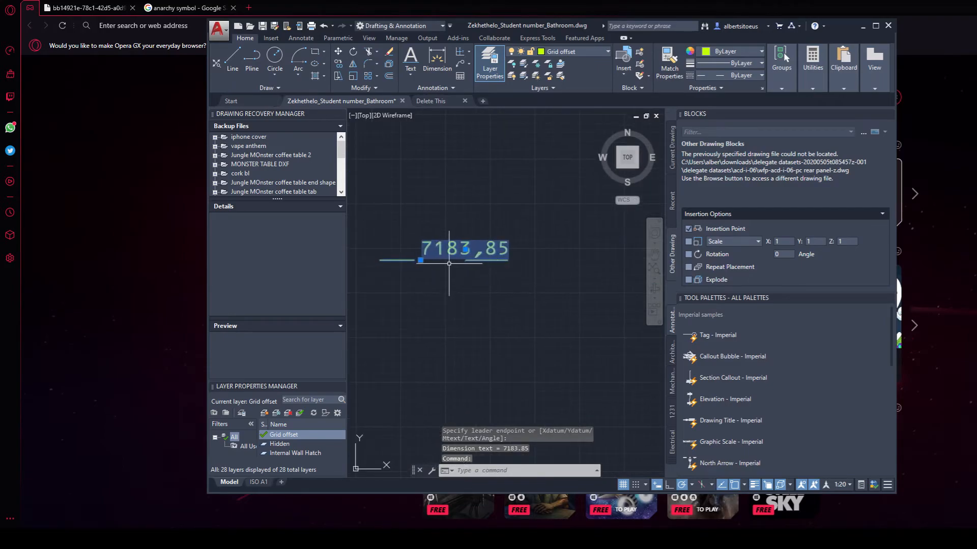
key("Escape")
key("Escape")
Step: Move the ordinate dimension's datum grip from the drawing origin to the lower left corner of the lowest rectangle
scroll(441, 244, "down", 6)
middle_click_drag(569, 193, 524, 227)
left_click(570, 191)
left_click(542, 215)
middle_click_drag(463, 327, 622, 229)
middle_click_drag(463, 299, 552, 258)
scroll(487, 257, "up", 6)
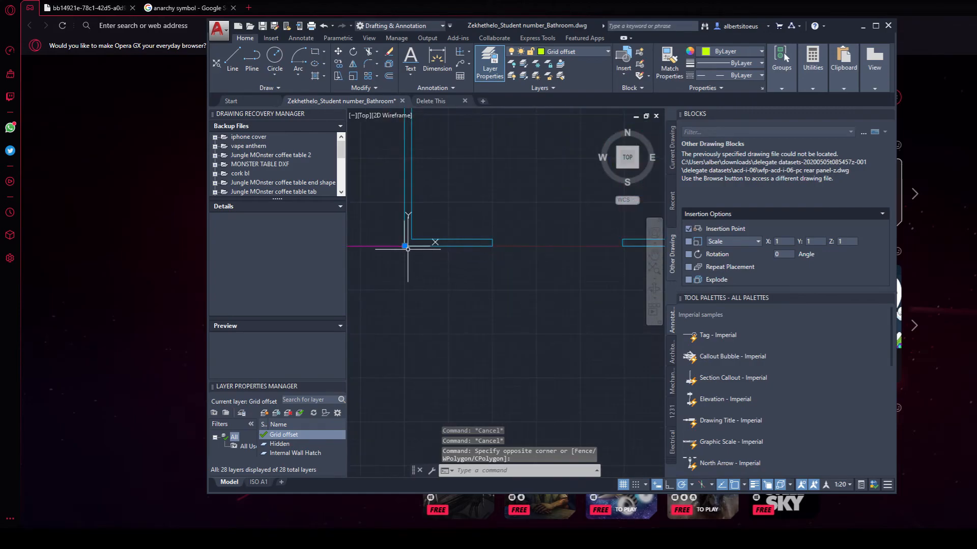
left_click(404, 247)
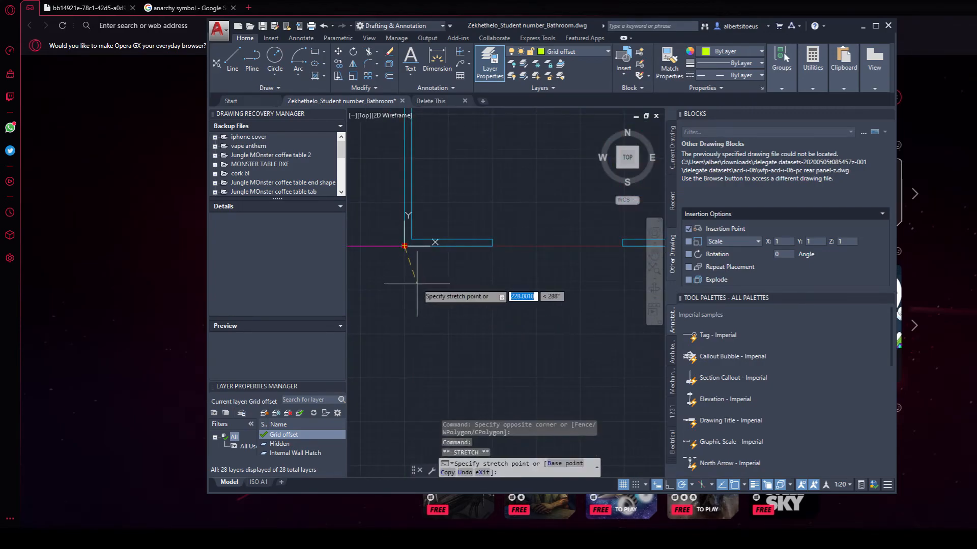
scroll(408, 255, "down", 5)
middle_click_drag(487, 218, 403, 355)
scroll(488, 268, "up", 5)
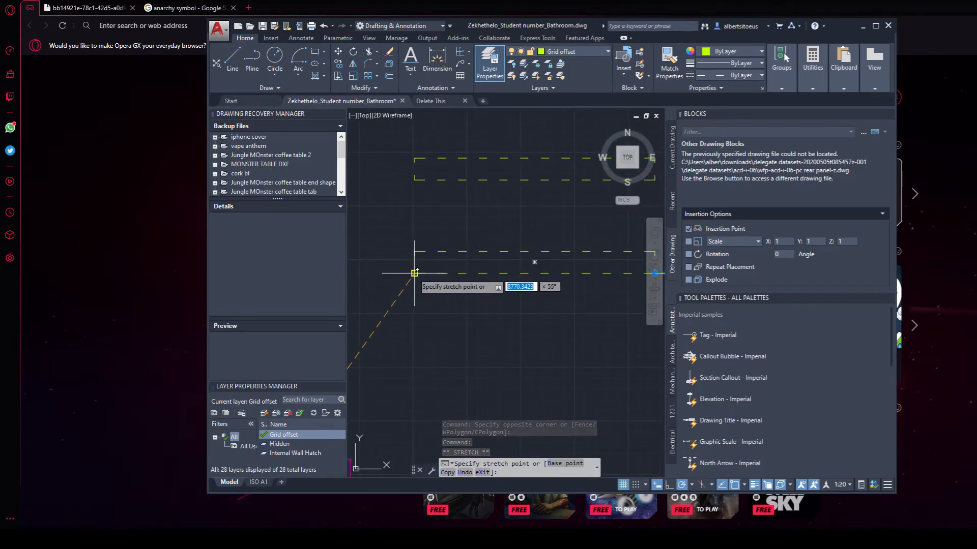
key("Escape")
key("Escape")
scroll(559, 298, "up", 5)
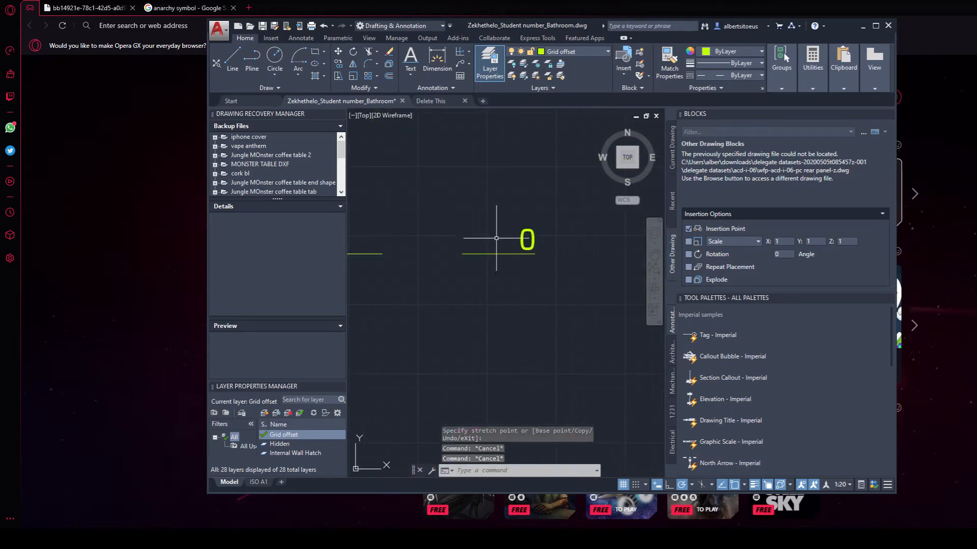
left_click(555, 219)
left_click(576, 264)
scroll(532, 261, "down", 2)
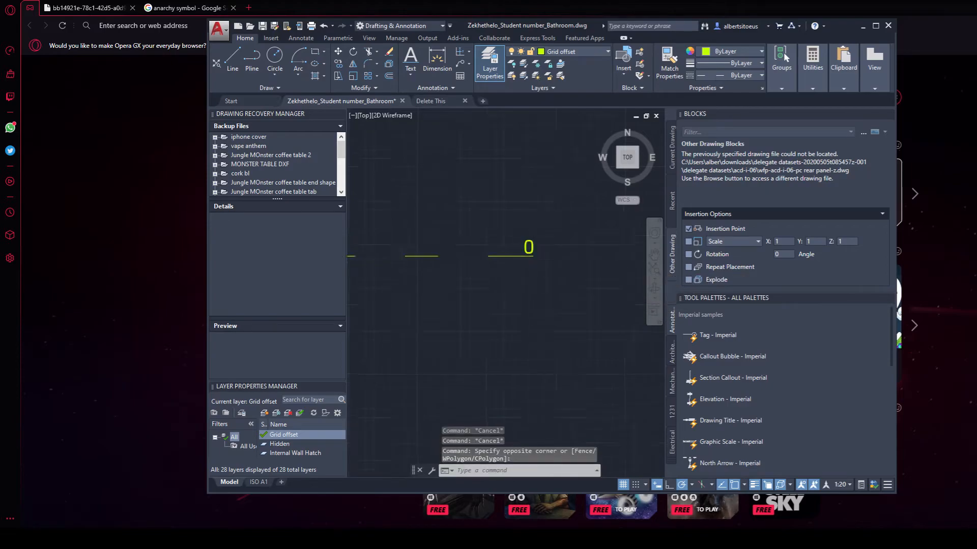
Step: Use the Dimension command's Continue option from the zero ordinate dimension to dimension the second-lowest rectangle's lower right corner
scroll(473, 303, "down", 3)
middle_click_drag(531, 263, 469, 298)
left_click(437, 60)
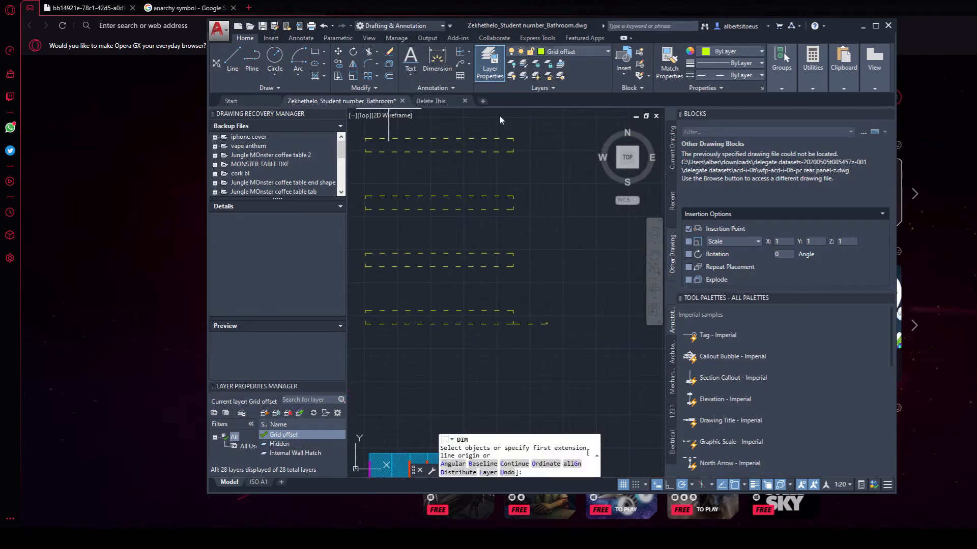
left_click(515, 464)
scroll(538, 364, "up", 4)
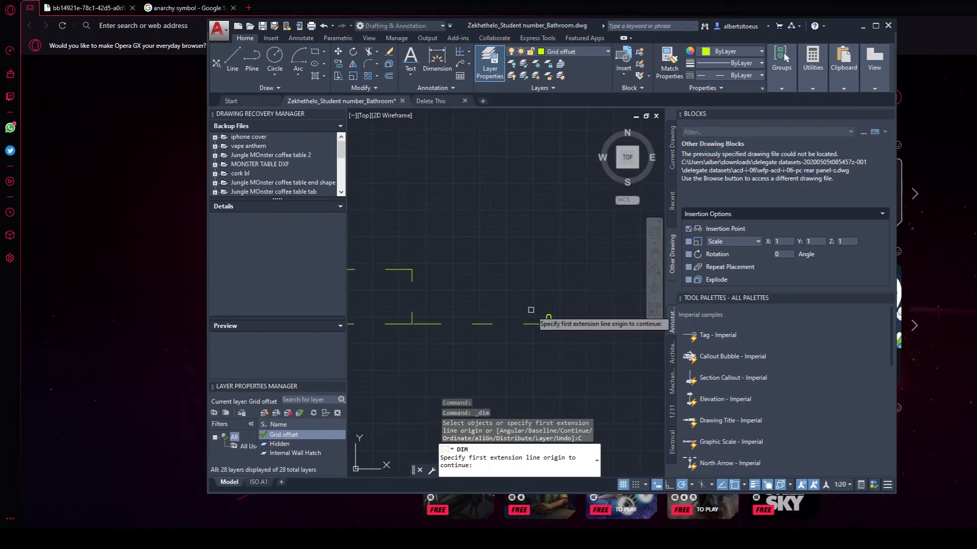
left_click(513, 369)
left_click(550, 318)
scroll(530, 292, "down", 3)
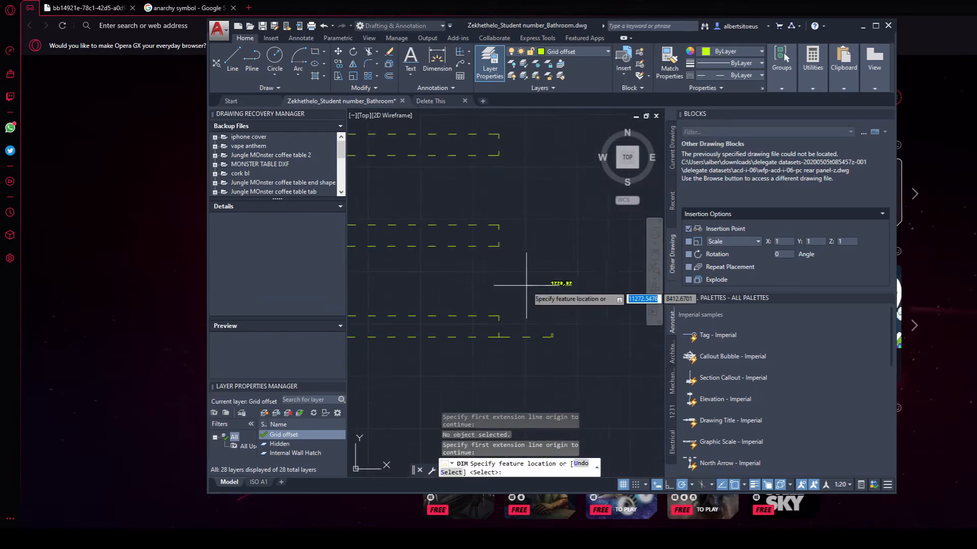
left_click(509, 246)
scroll(529, 246, "up", 4)
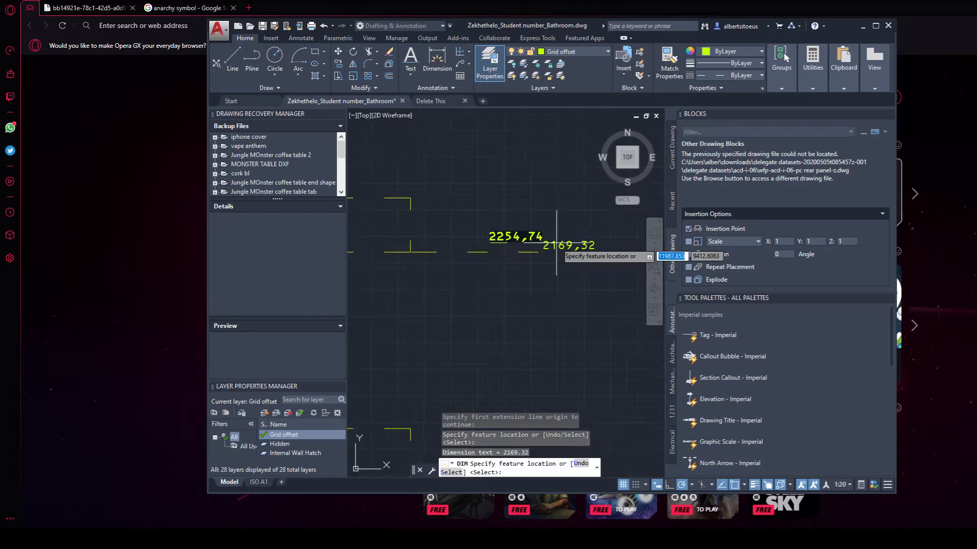
Step: Continue the ordinate dimensions to the upper right corners of the three highest rectangles and finish the command
scroll(479, 307, "down", 5)
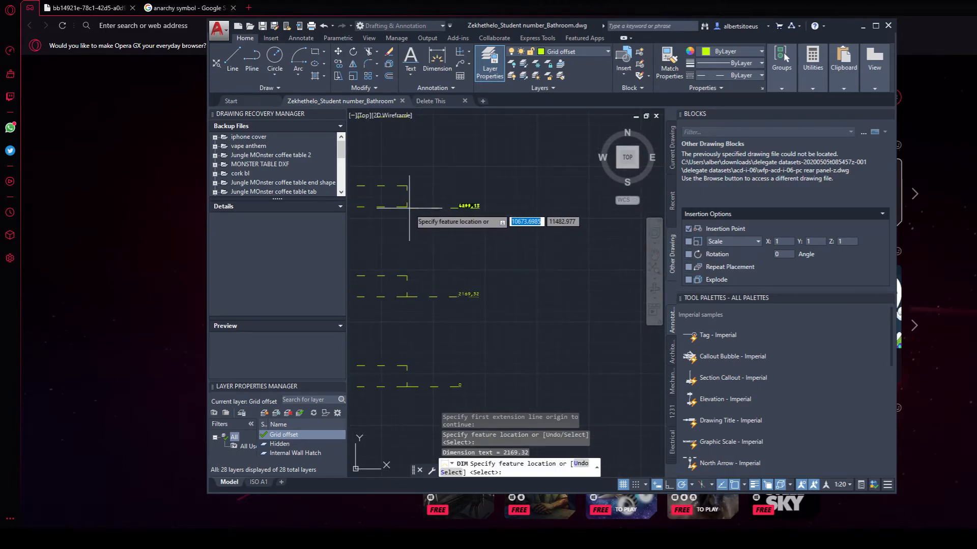
left_click(423, 173)
scroll(418, 223, "down", 2)
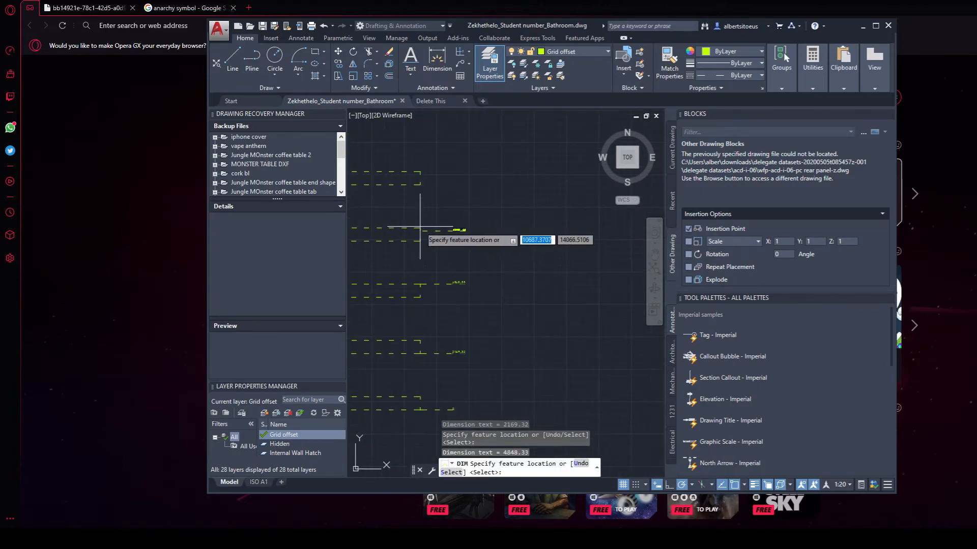
left_click(420, 228)
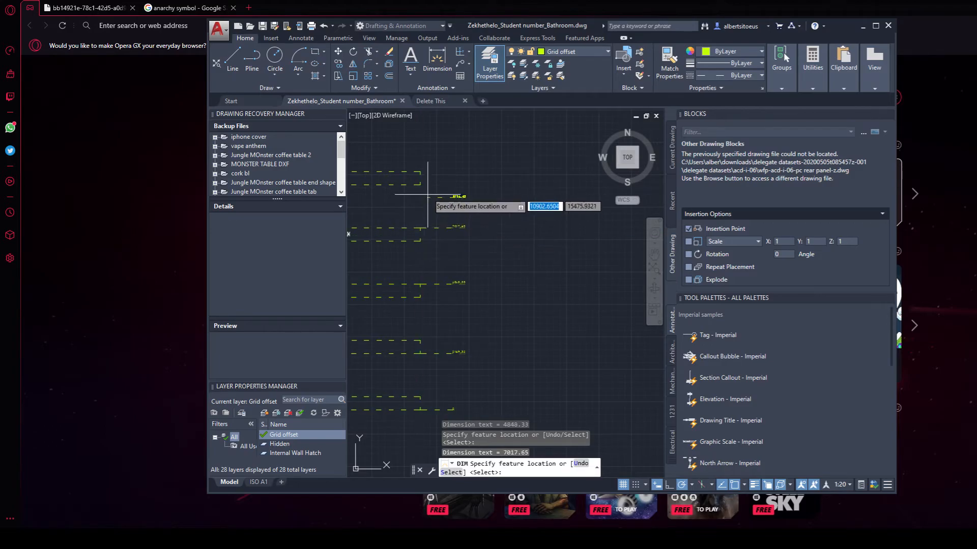
left_click(420, 171)
key("Escape")
scroll(392, 336, "up", 3)
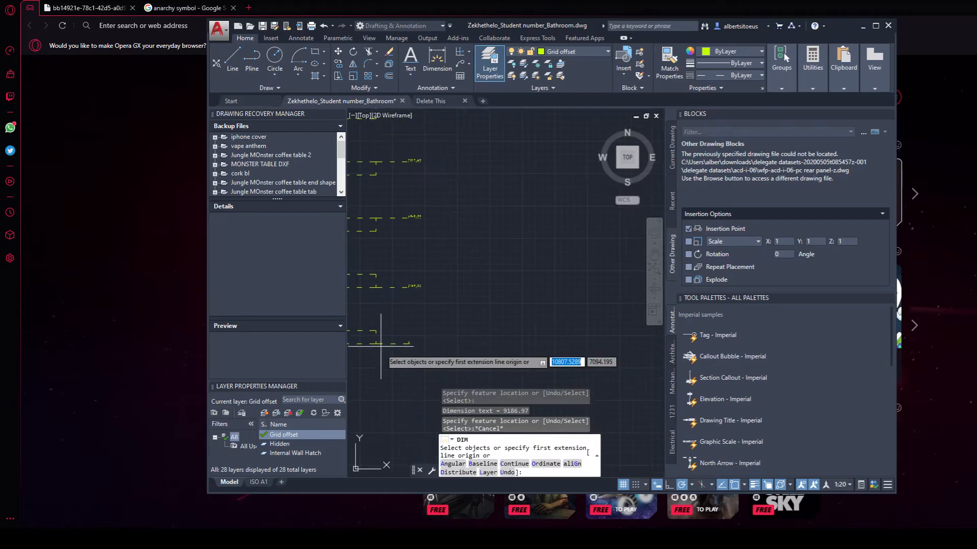
key("Escape")
Step: Examine the column of ordinate dimensions beside the five rectangles
scroll(414, 331, "down", 3)
scroll(407, 255, "up", 5)
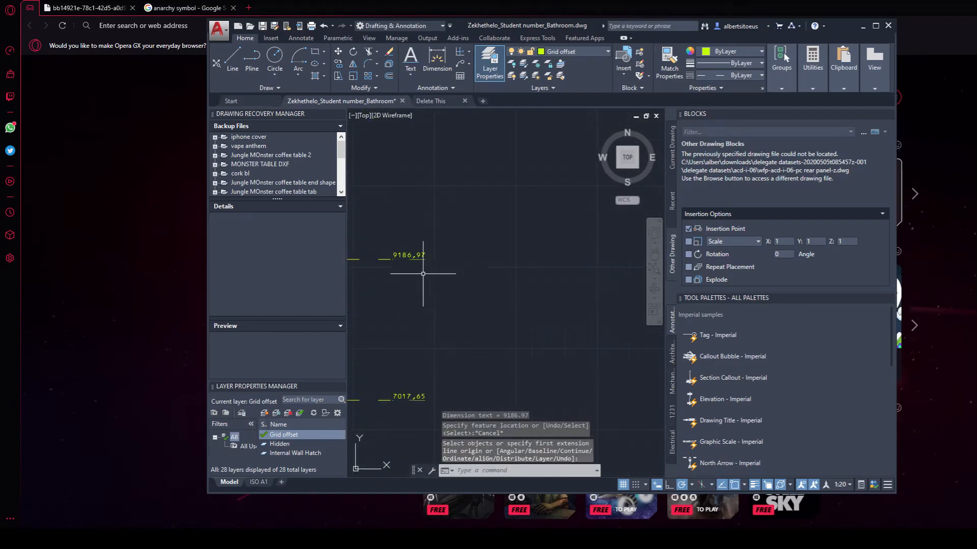
scroll(406, 244, "down", 5)
middle_click_drag(454, 271, 481, 193)
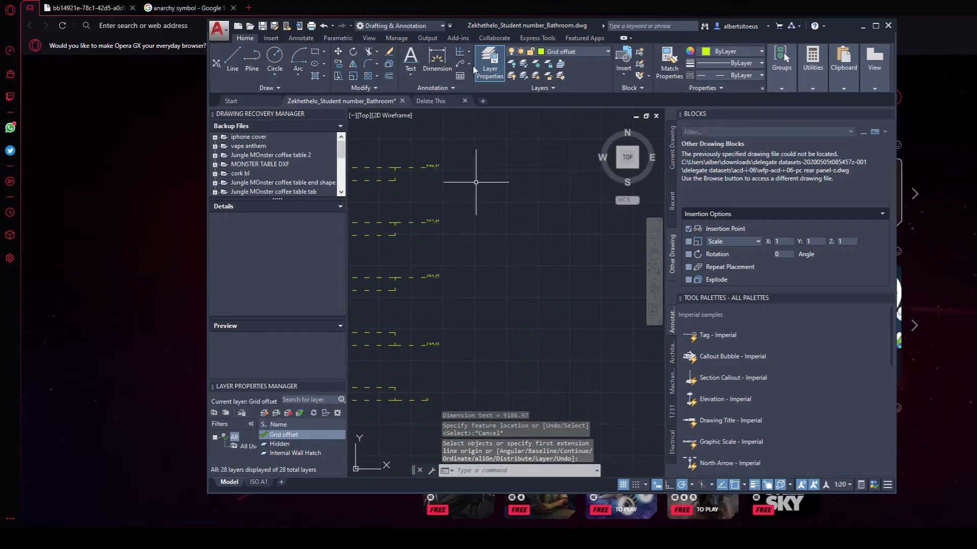
scroll(475, 240, "down", 4)
scroll(506, 257, "up", 4)
scroll(497, 207, "down", 2)
Step: Select the five rectangles together with their ordinate dimensions and erase them all
left_click(501, 186)
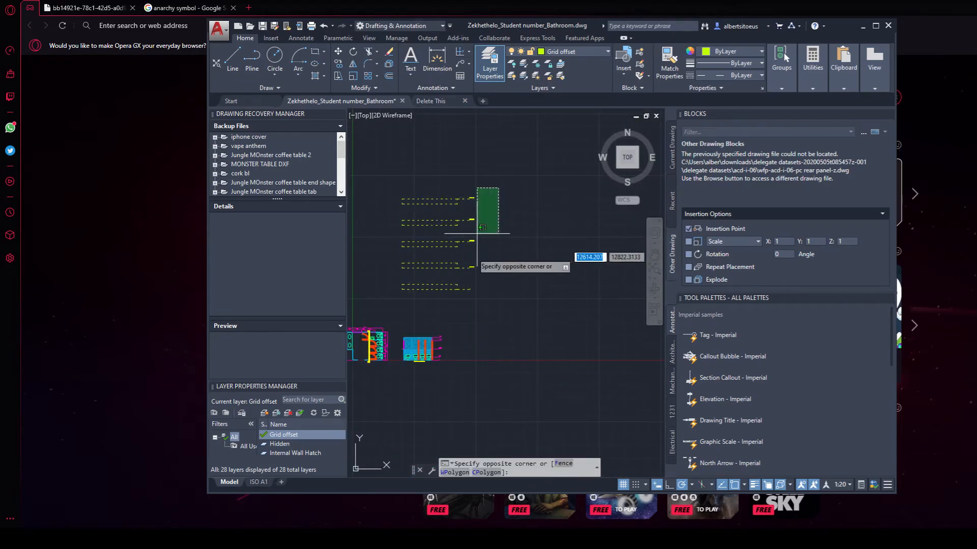
left_click(461, 316)
scroll(506, 187, "up", 3)
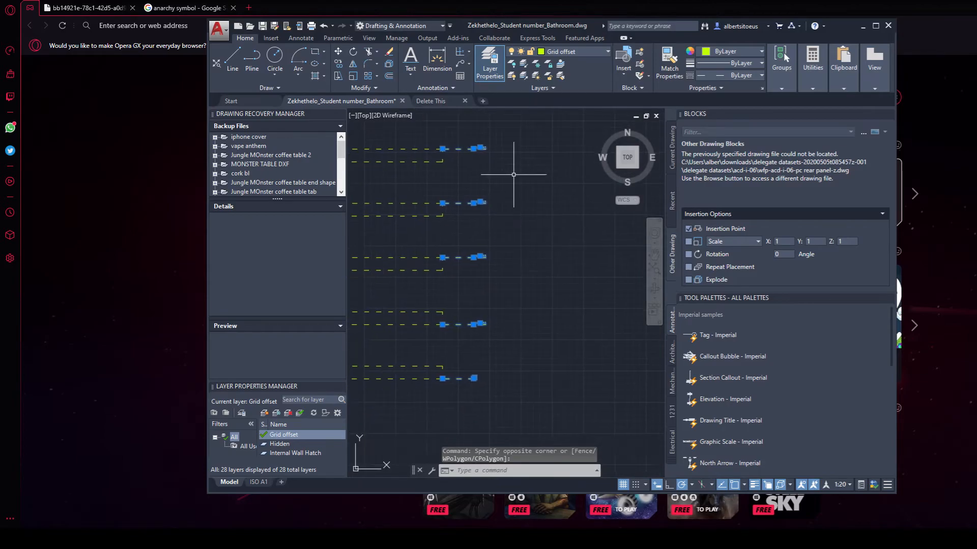
scroll(452, 371, "down", 5)
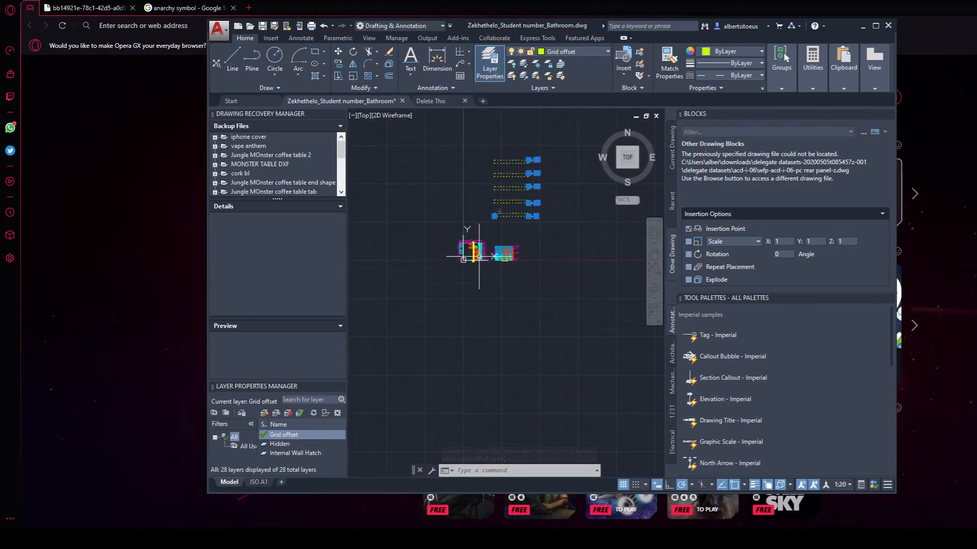
scroll(443, 270, "up", 4)
scroll(444, 247, "down", 3)
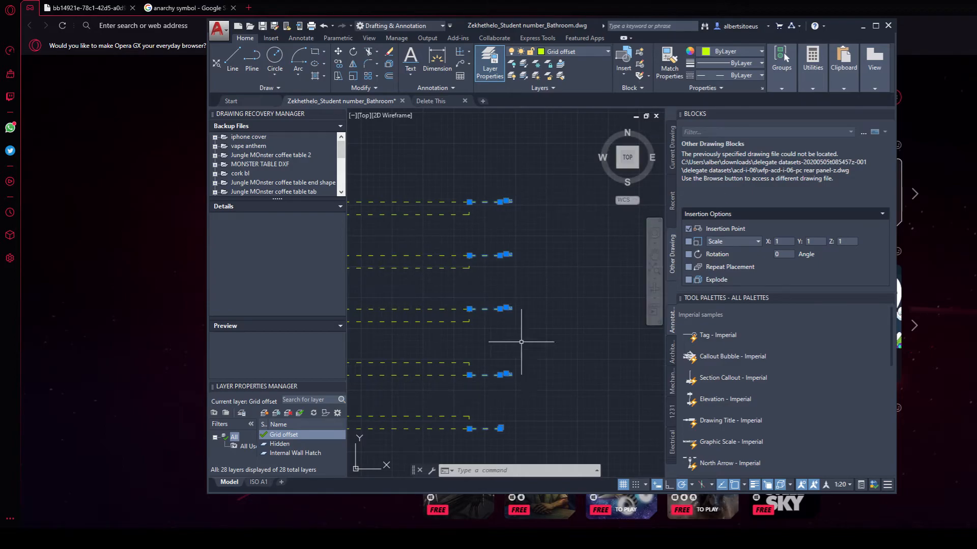
scroll(537, 338, "down", 2)
left_click(571, 207)
left_click(465, 385)
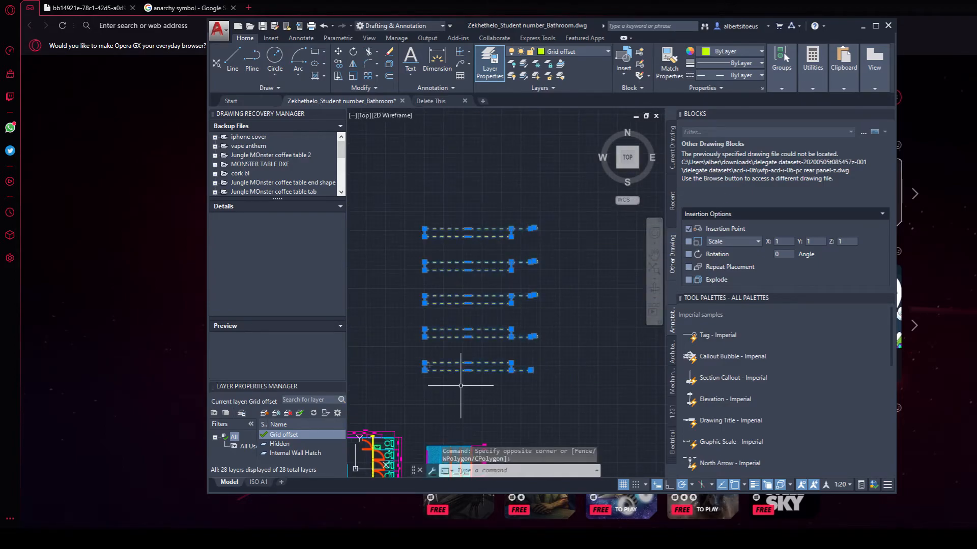
key("Delete")
middle_click_drag(457, 389, 469, 341)
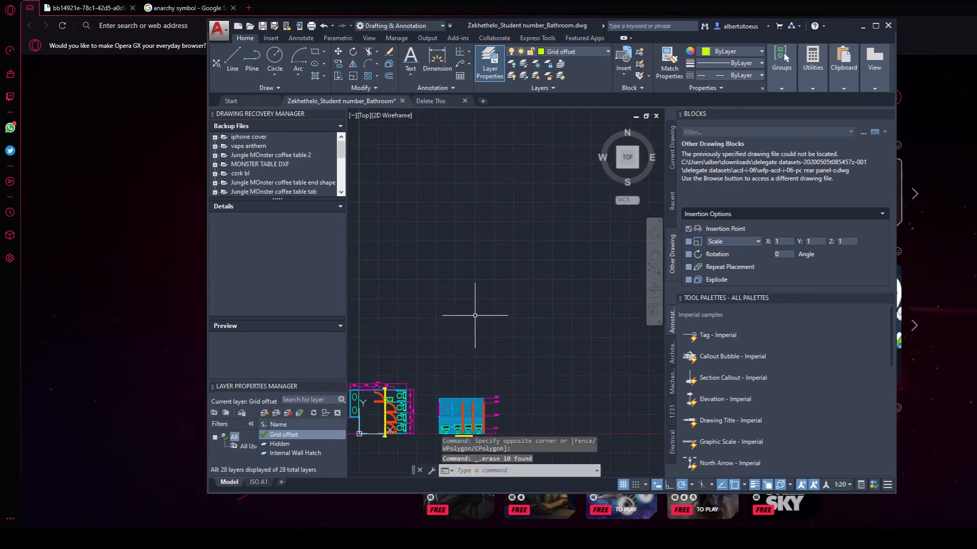
Step: Bring the bathroom plan and section view back into view and save the drawing
middle_click_drag(478, 383, 556, 327)
scroll(556, 327, "down", 2)
scroll(526, 374, "up", 4)
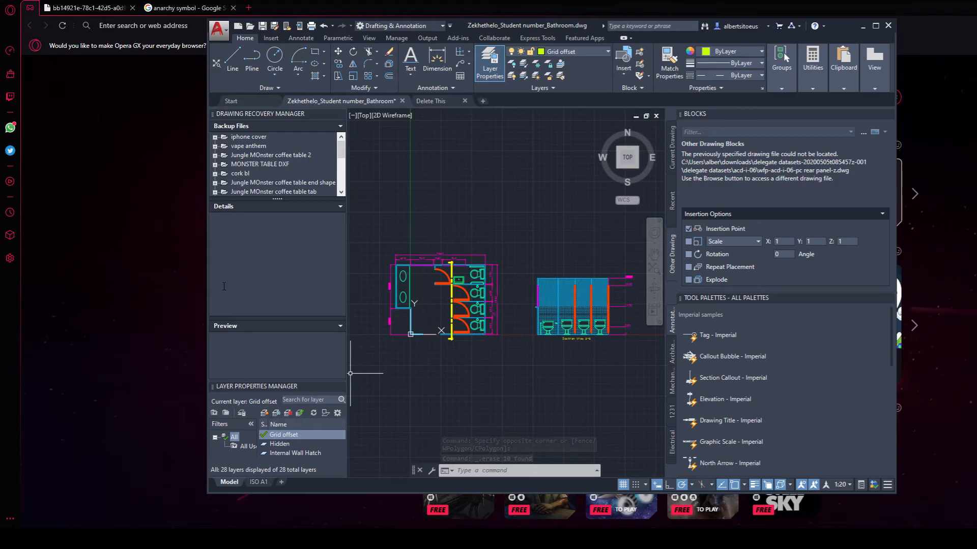
left_click(224, 32)
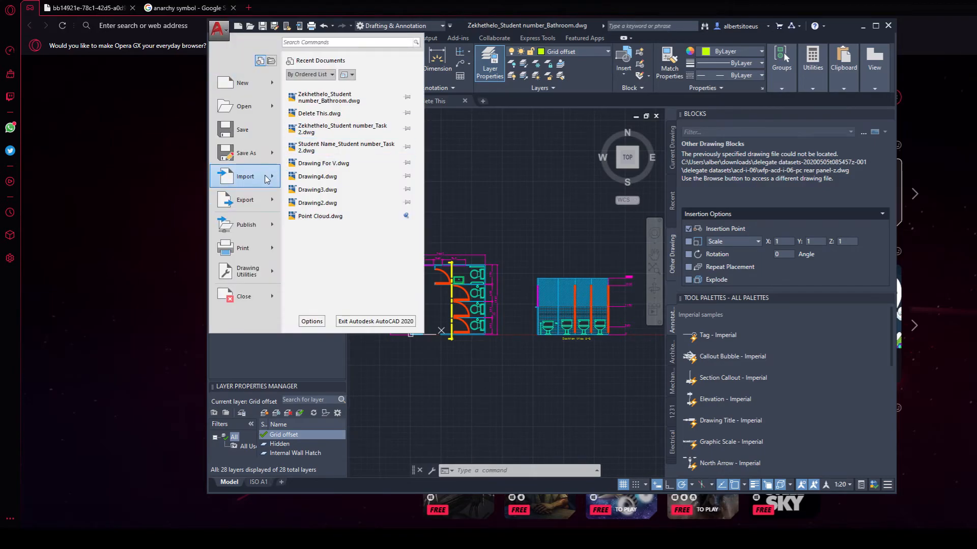
left_click(437, 140)
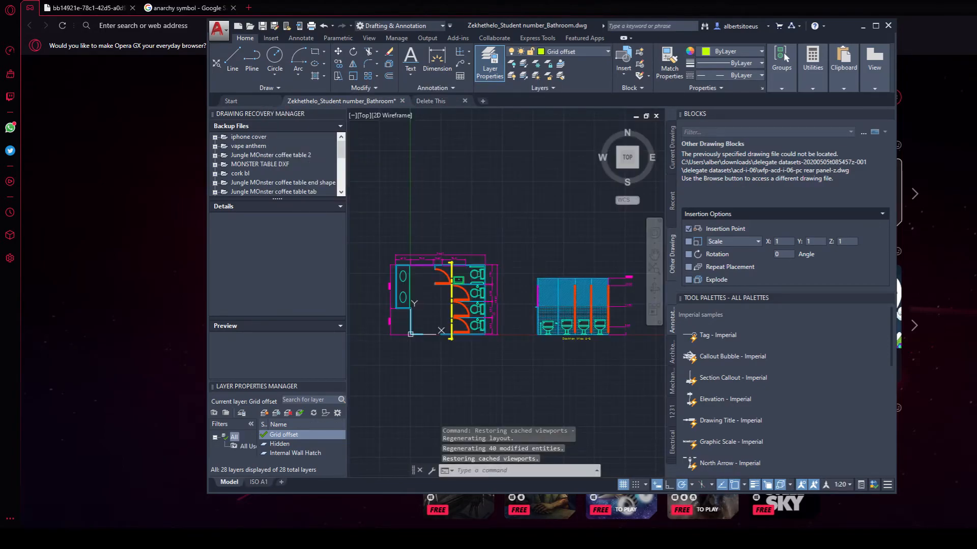
key("ctrl+s")
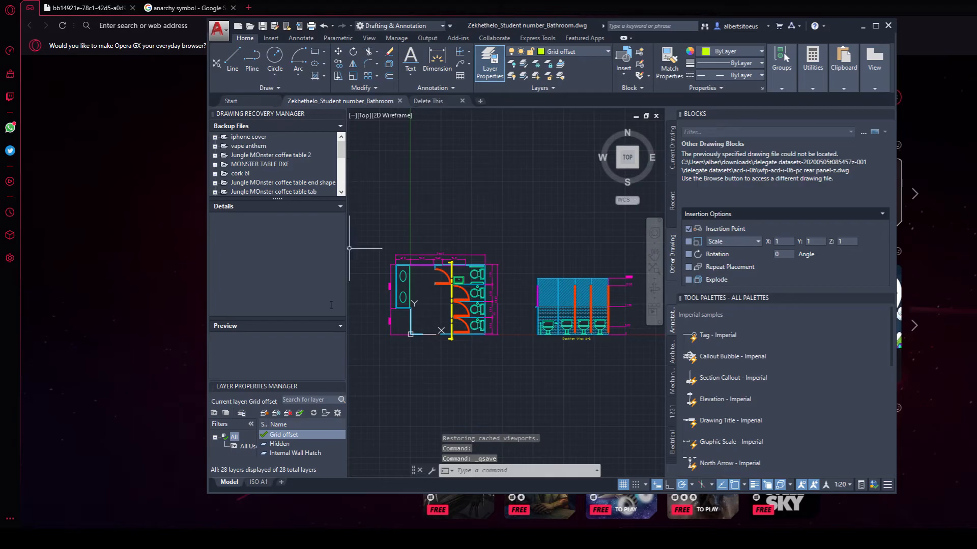
Step: Switch to the ISO A1 layout and open its page setup for modification
left_click(268, 486)
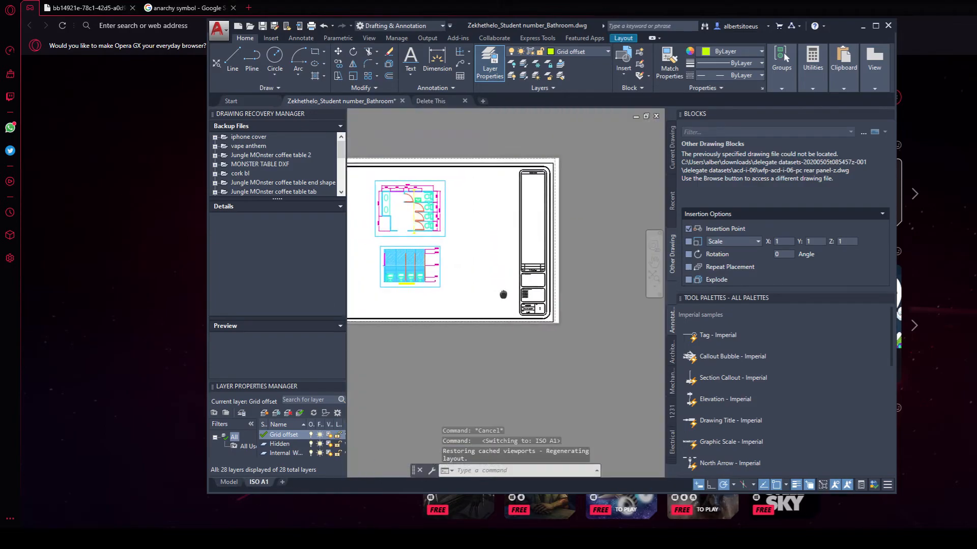
left_click(627, 39)
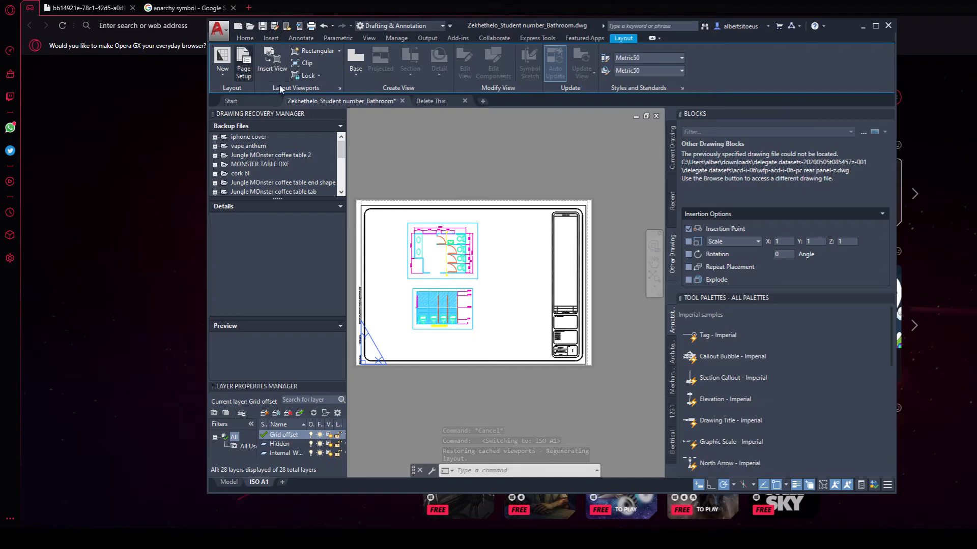
left_click(568, 251)
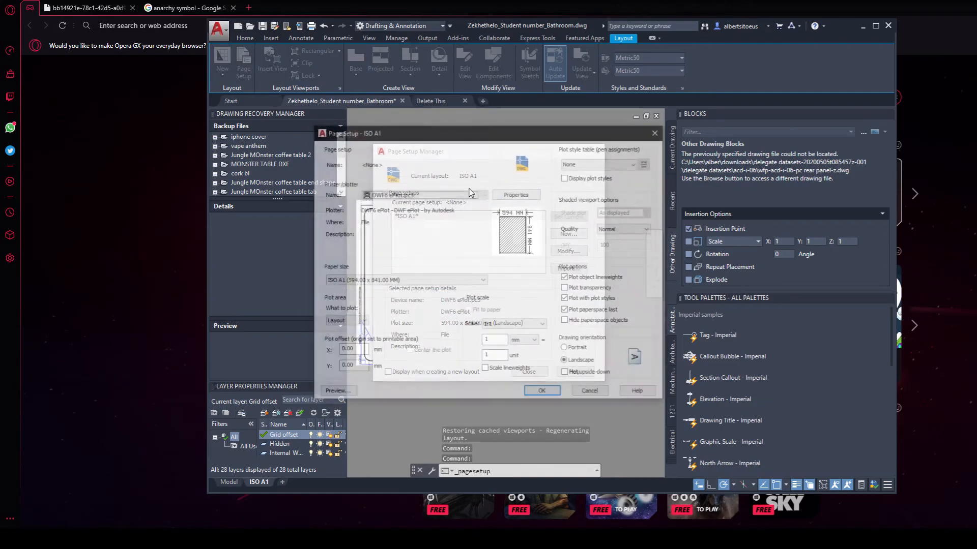
Step: Set the ISO A1 page setup's plotter to AutoCAD PDF (High Quality Print).pc3 and its paper size to ISO A3 (420.00 x 297.00 MM)
left_click(410, 194)
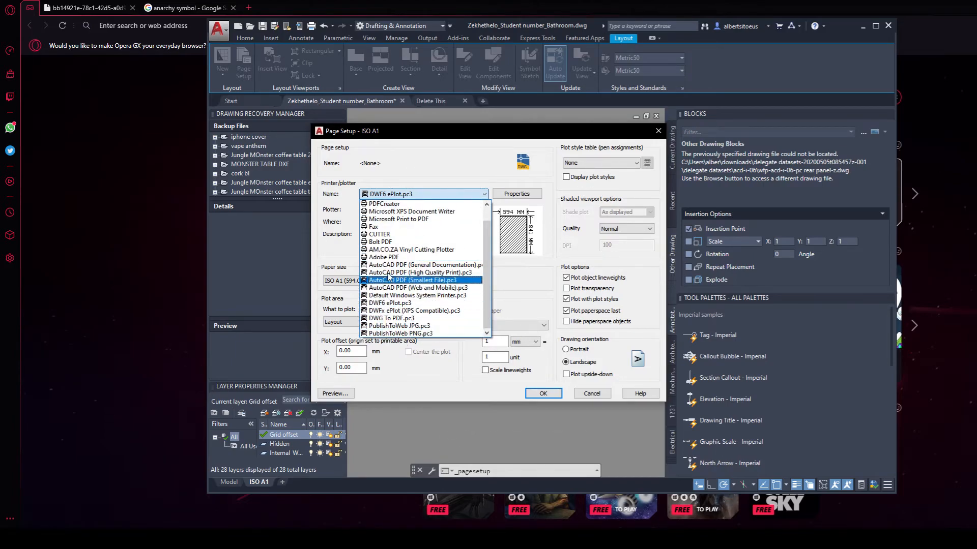
left_click(406, 273)
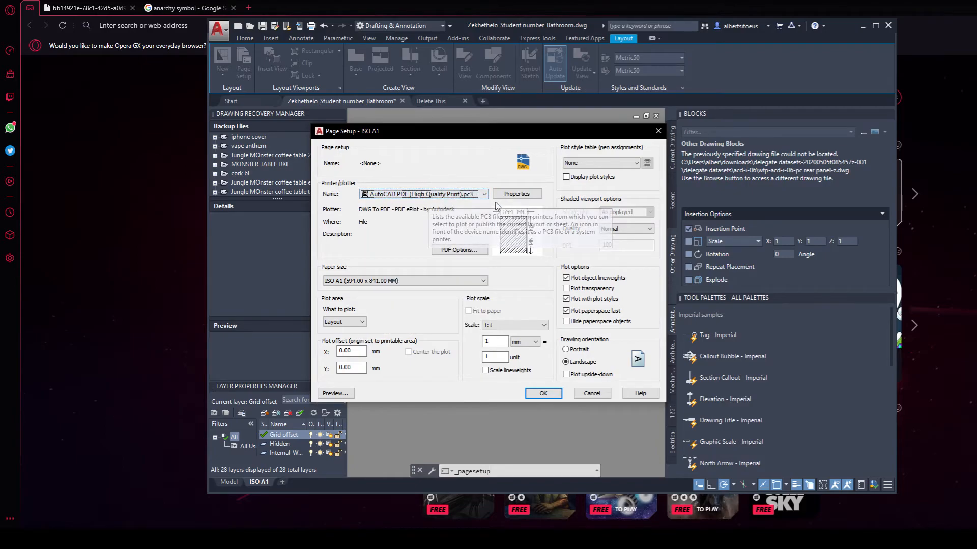
left_click(335, 283)
scroll(373, 415, "down", 3)
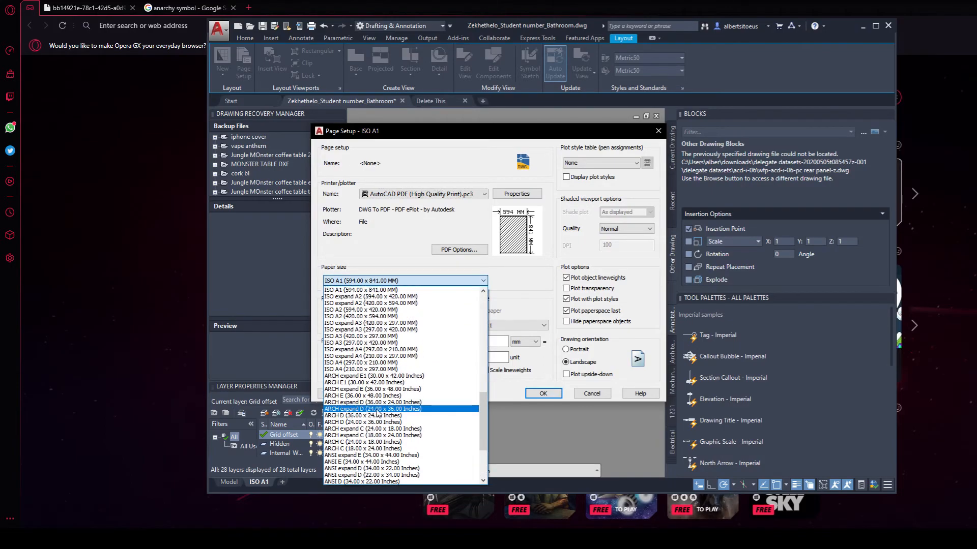
left_click(351, 336)
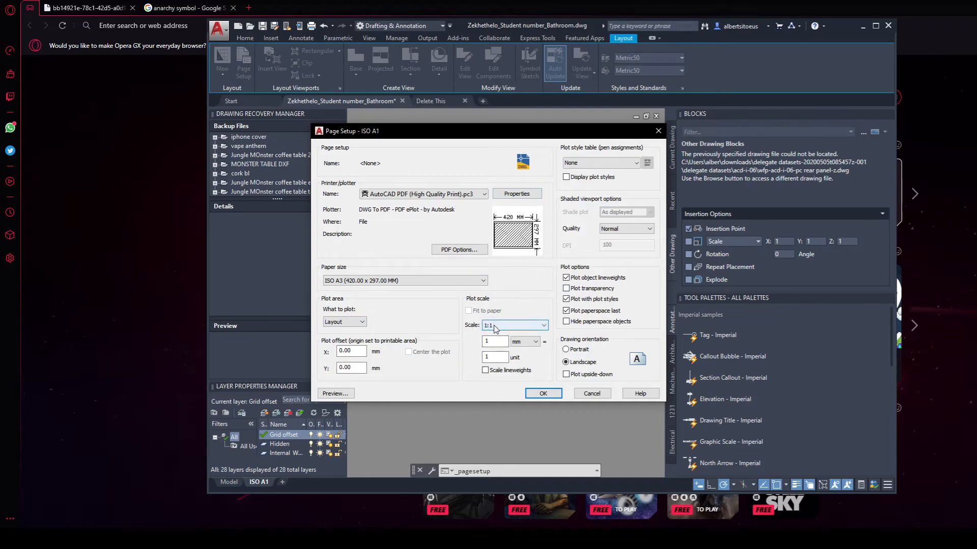
Step: Keep Layout as the plot area, accept the page setup changes and close the Page Setup Manager
left_click(344, 322)
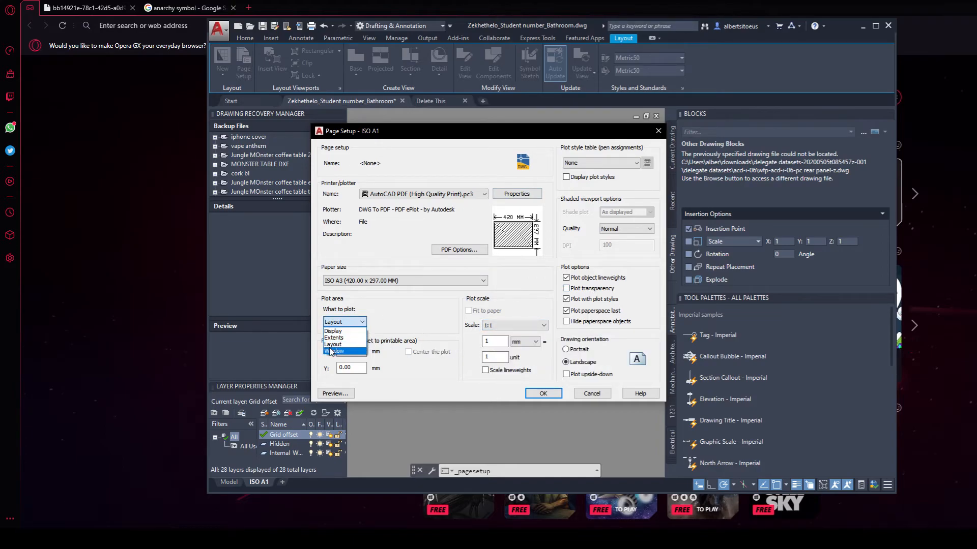
left_click(332, 346)
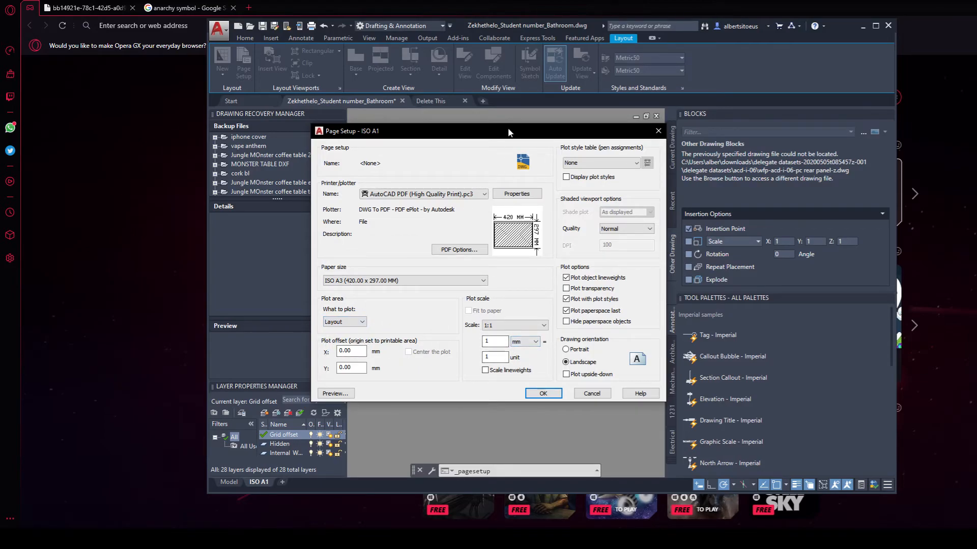
left_click_drag(509, 132, 412, 418)
left_click_drag(341, 422, 458, 151)
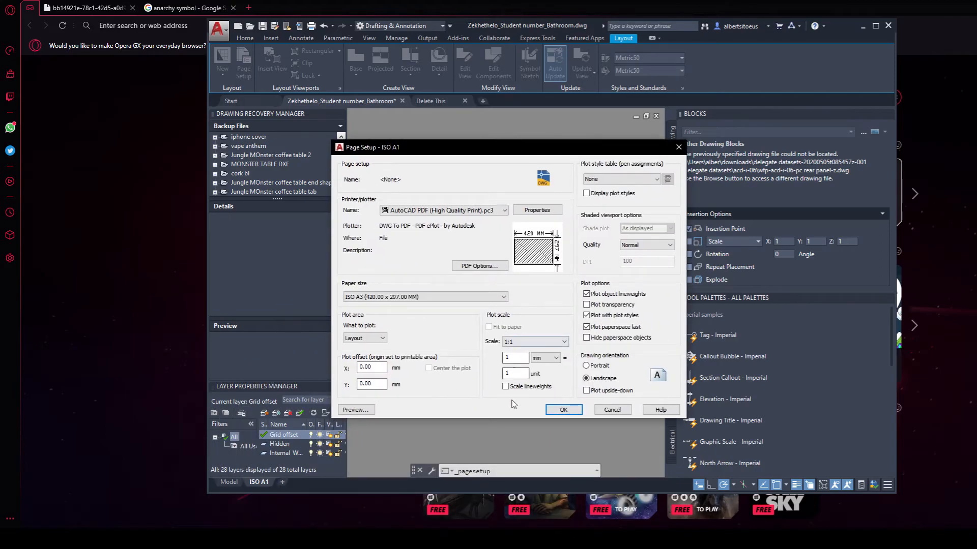
left_click(563, 410)
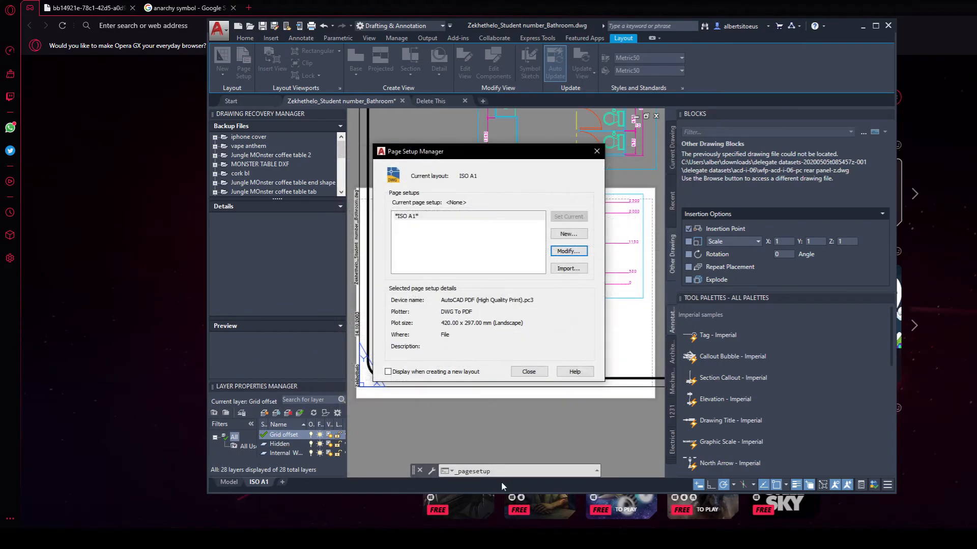
left_click(529, 372)
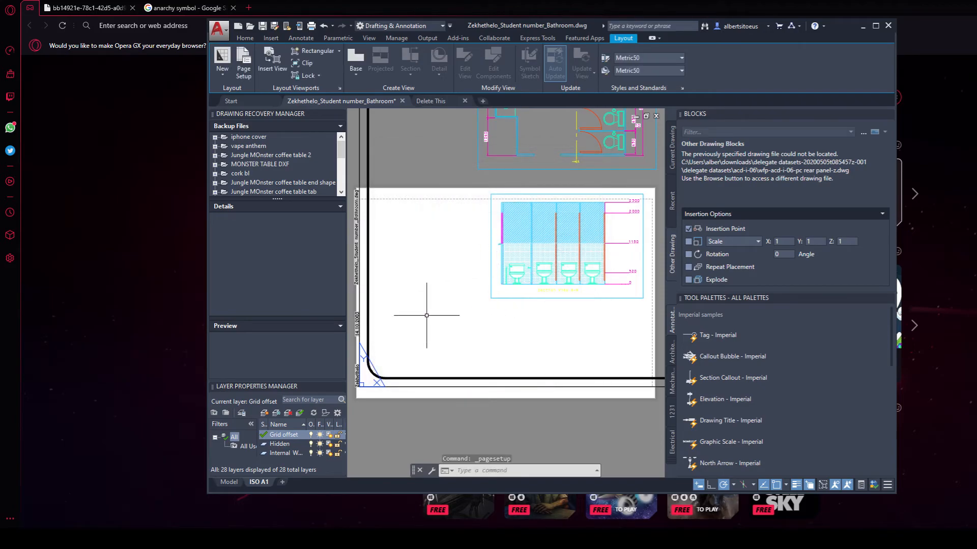
Step: Examine how the title block and the two viewports fit against the A3 sheet
scroll(438, 294, "down", 2)
scroll(408, 265, "down", 2)
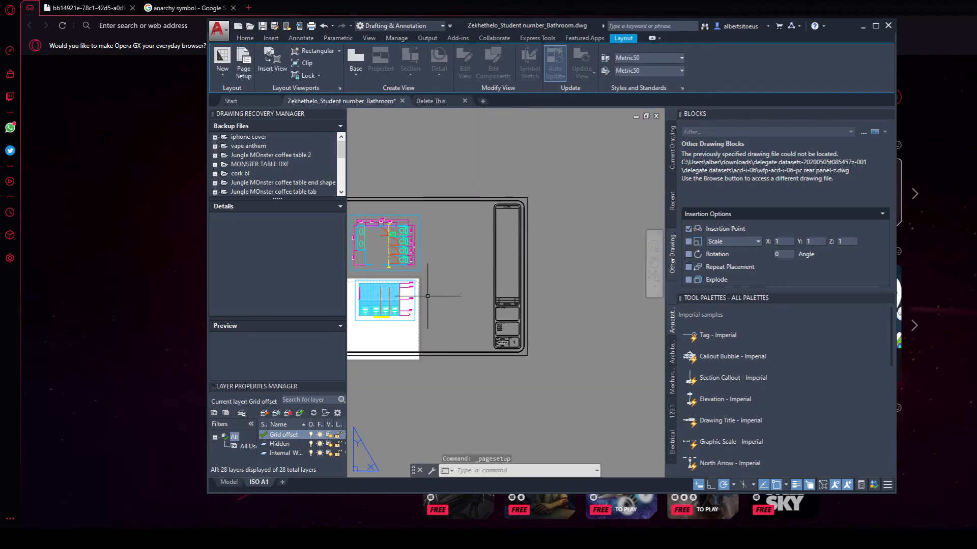
middle_click_drag(442, 268, 521, 263)
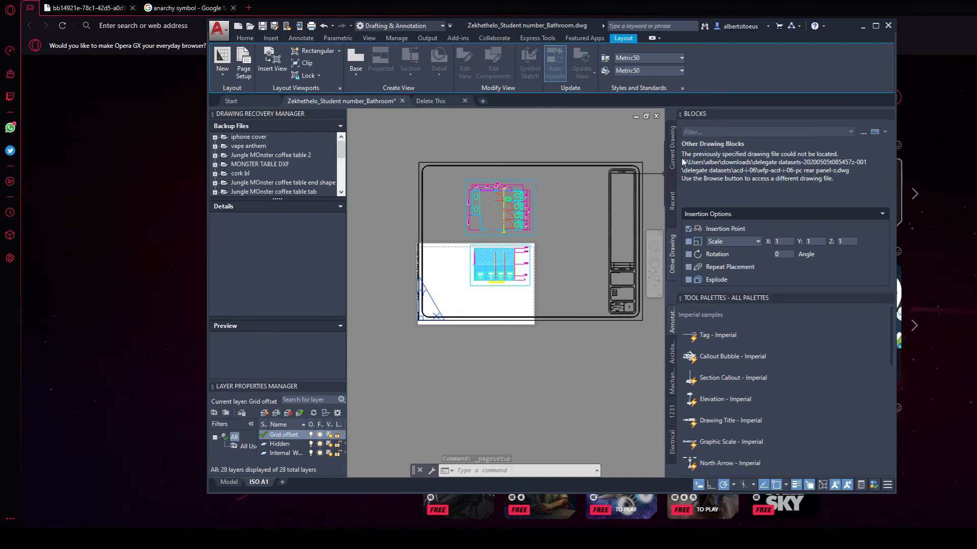
middle_click_drag(571, 212, 480, 224)
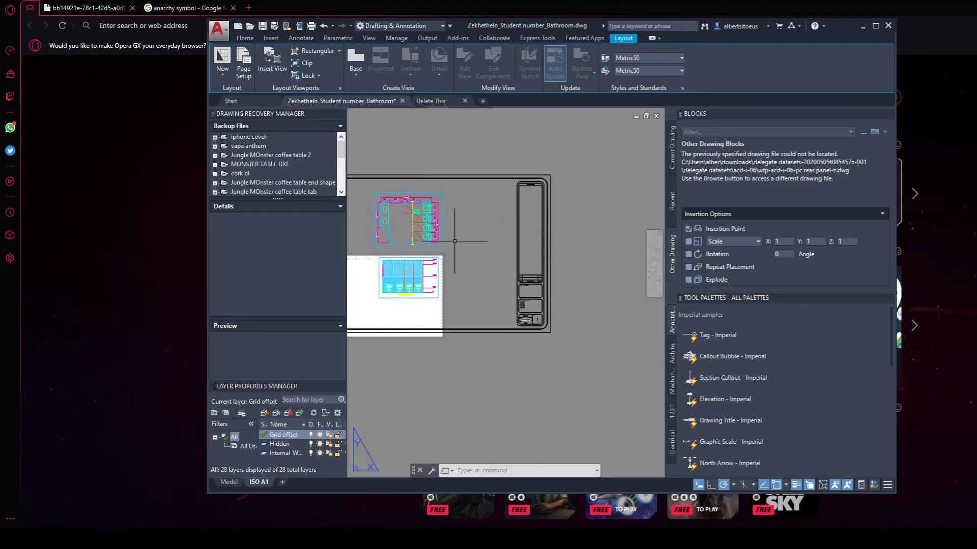
left_click(575, 160)
middle_click_drag(573, 163, 585, 164)
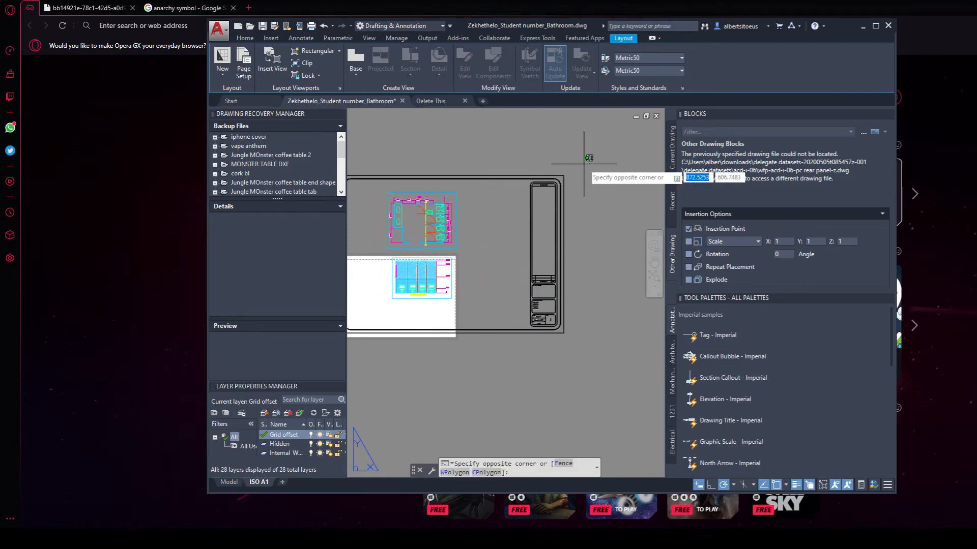
left_click(586, 163)
scroll(521, 275, "up", 3)
scroll(575, 257, "down", 5)
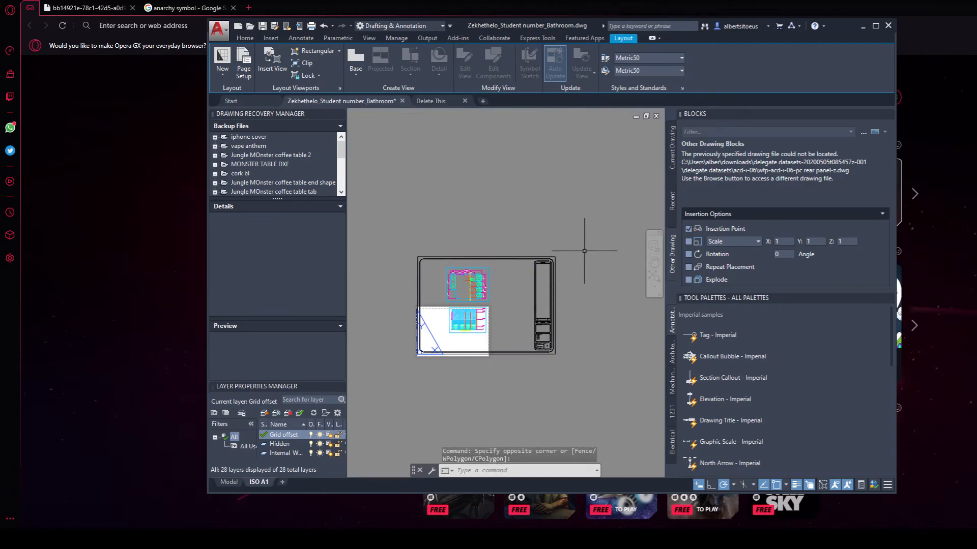
Step: Scale the title block, both viewports and the margin text by .45 about the border's lower-left corner
left_click(591, 237)
left_click(392, 365)
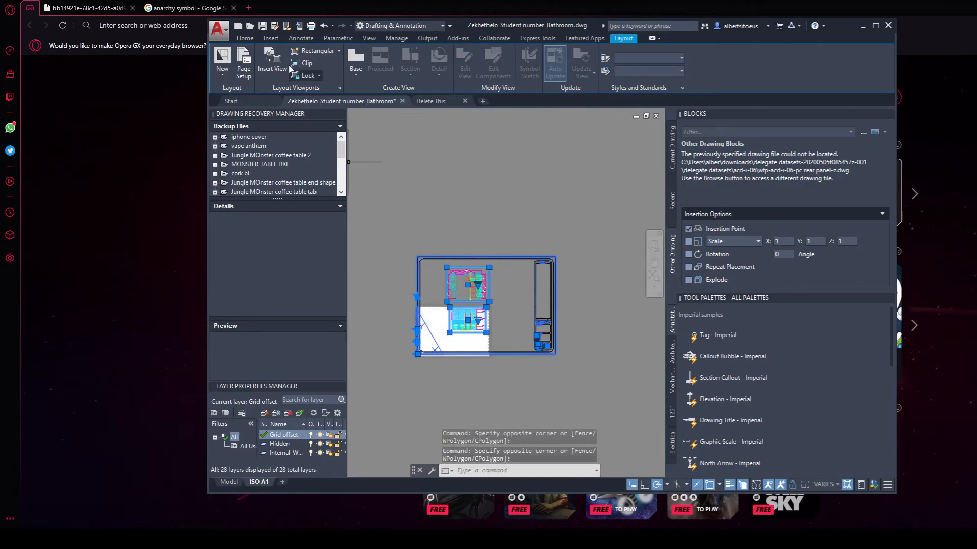
left_click(245, 38)
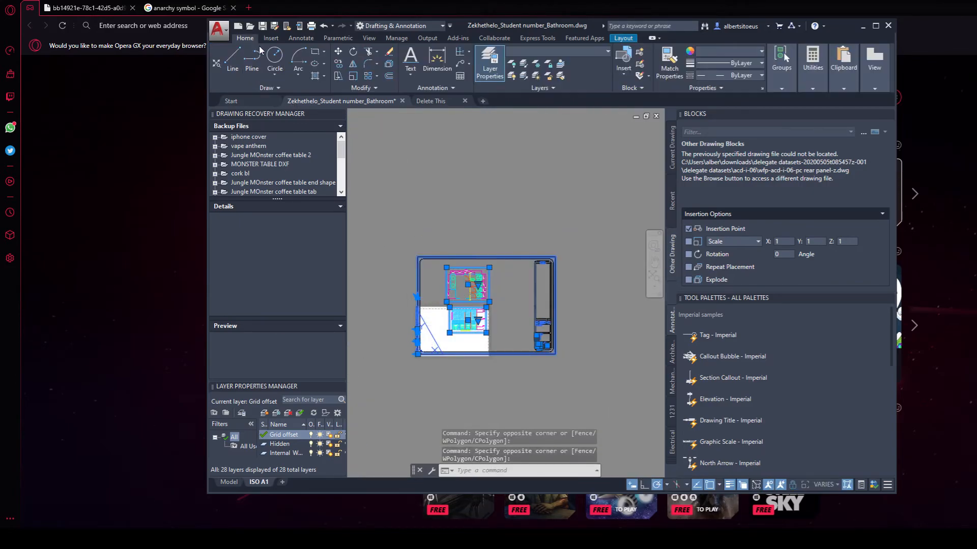
left_click(337, 78)
scroll(395, 318, "up", 5)
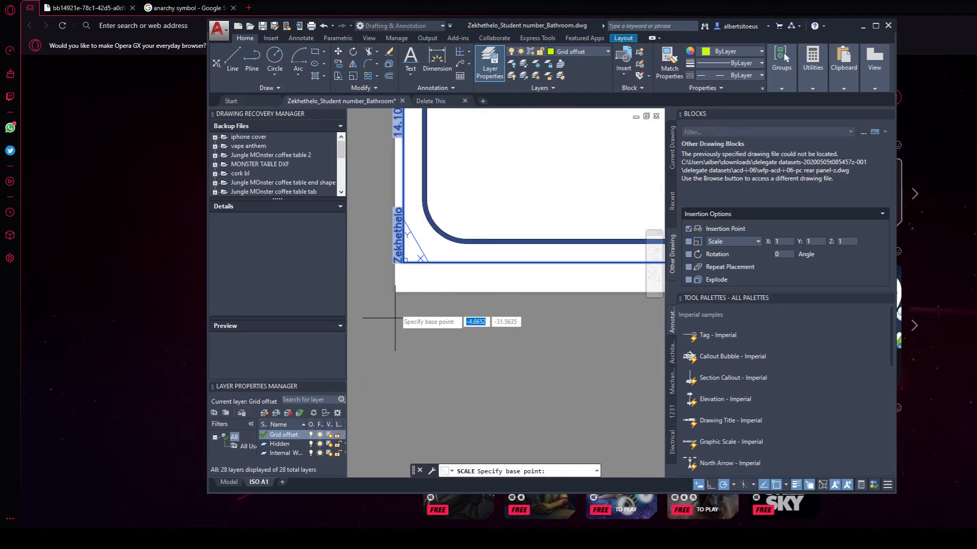
scroll(395, 318, "up", 4)
left_click(407, 270)
scroll(407, 270, "down", 6)
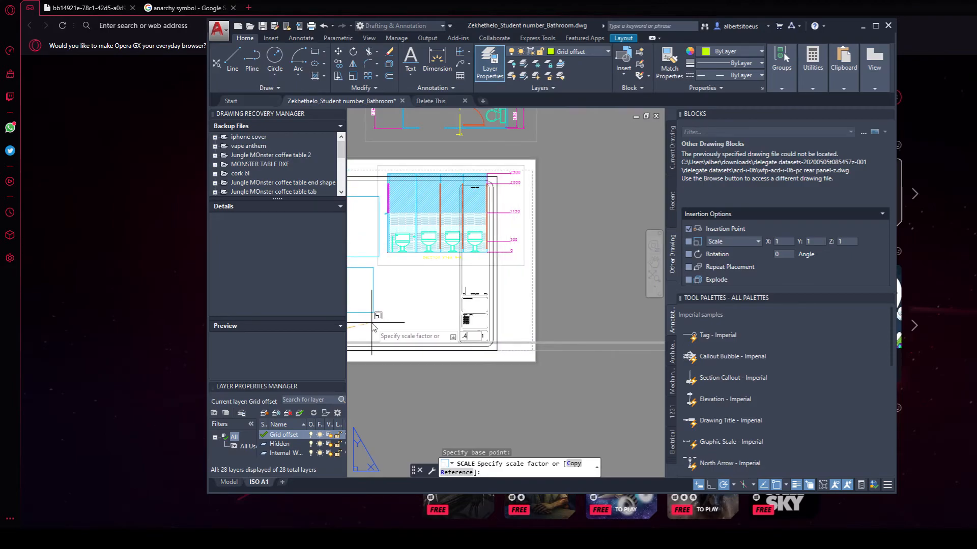
key("Return")
Step: Try to stretch the title block's right side out to the printable-area boundary
scroll(529, 173, "up", 3)
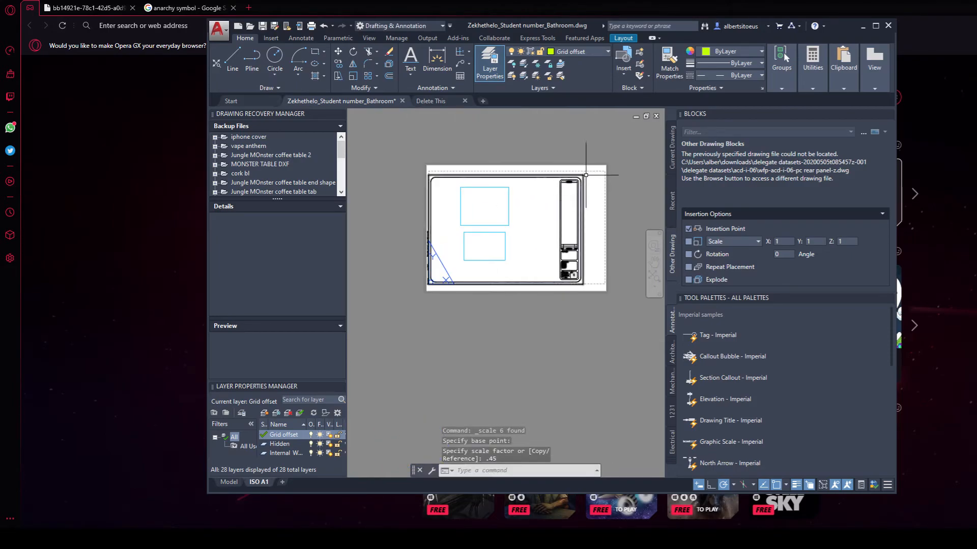
middle_click_drag(529, 174, 463, 161)
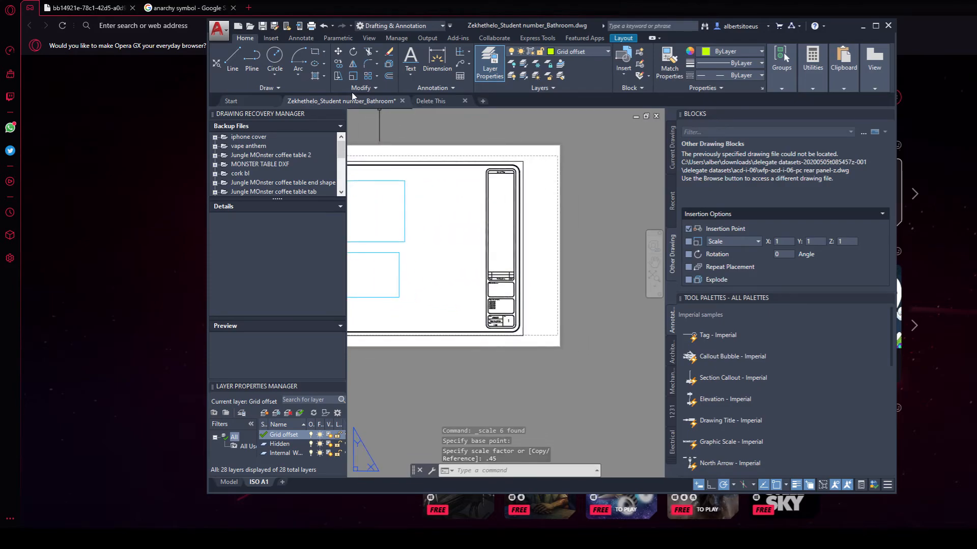
left_click(337, 75)
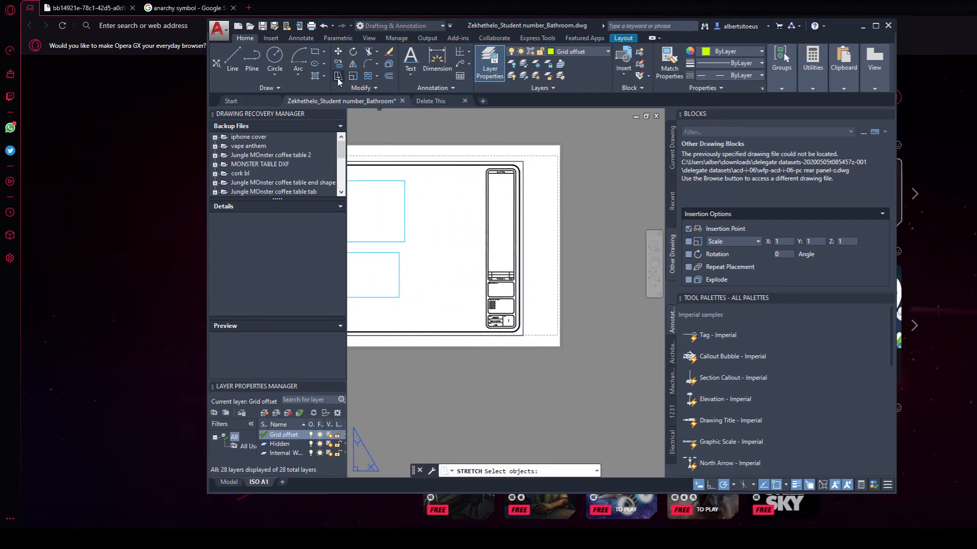
left_click(564, 120)
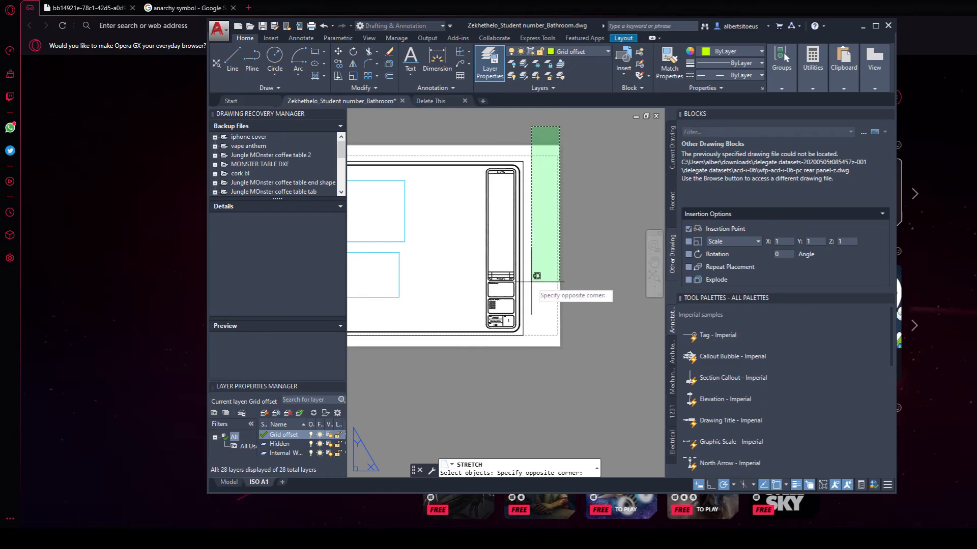
left_click(462, 412)
key("Return")
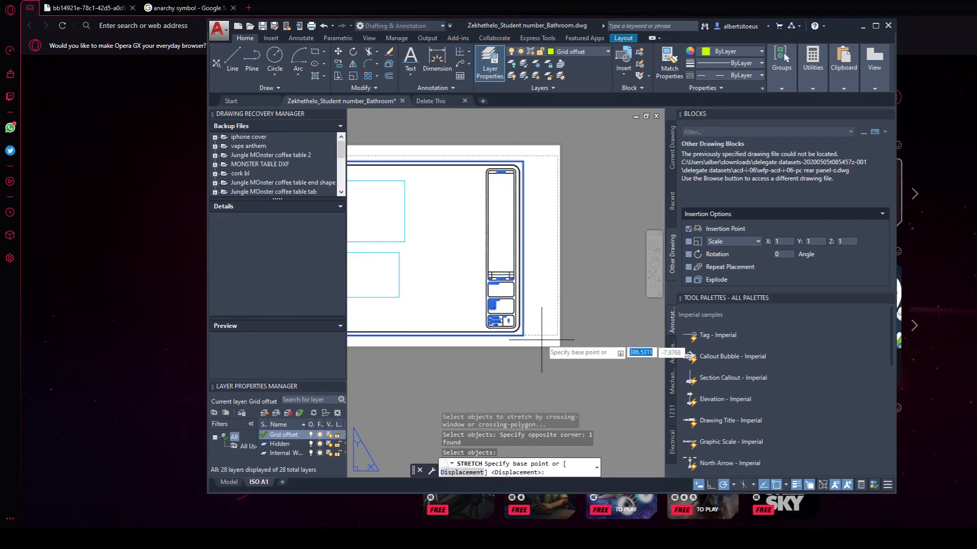
scroll(521, 341, "up", 4)
left_click(495, 331)
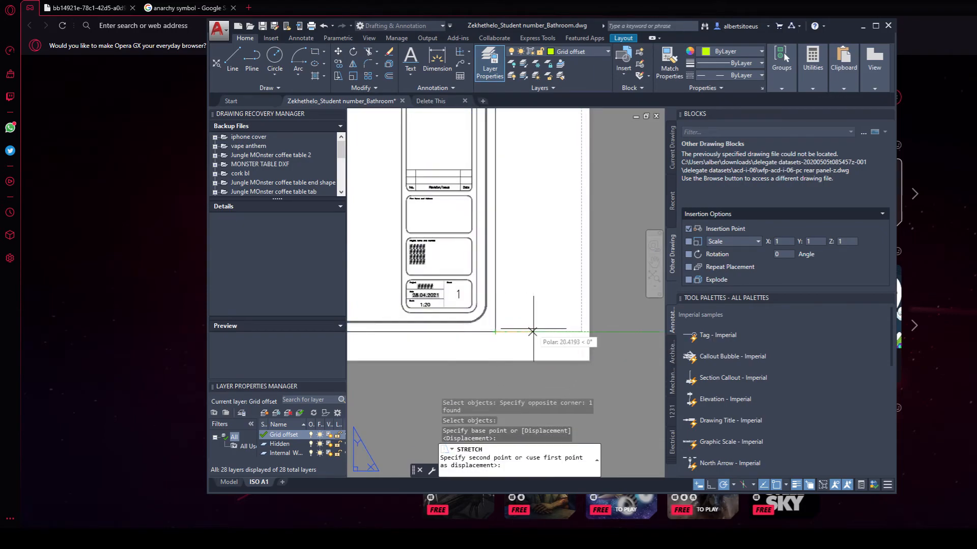
left_click(581, 331)
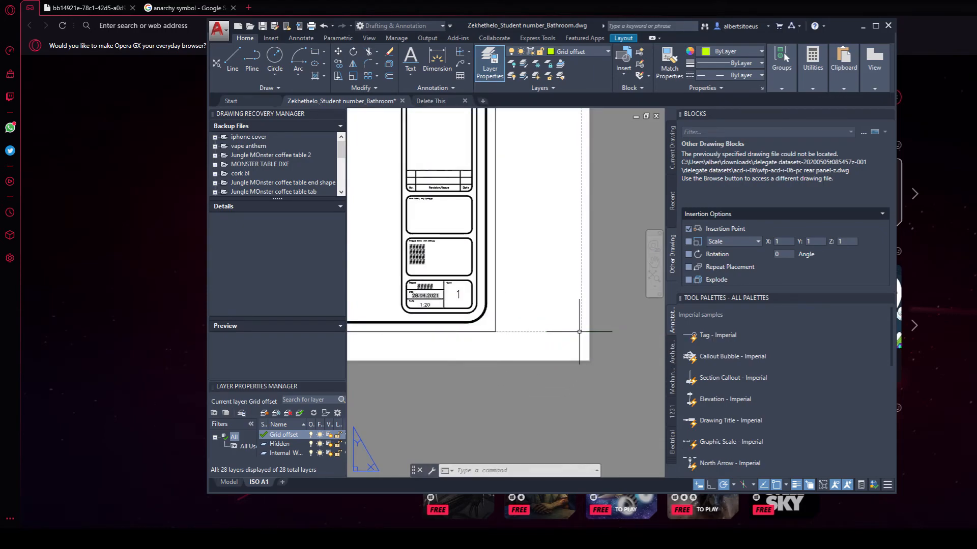
Step: Open the title block for in-place block editing
left_click(494, 331)
scroll(493, 331, "down", 5)
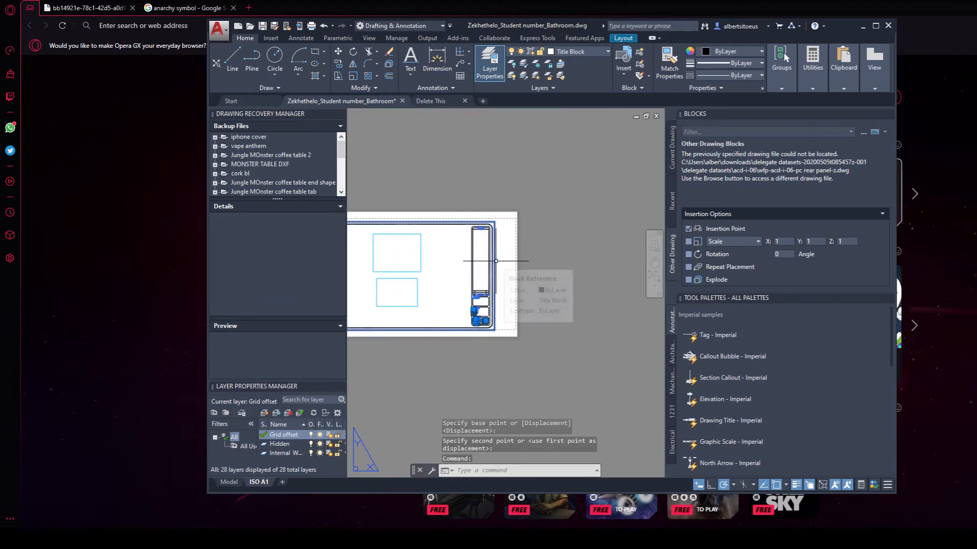
right_click(496, 262)
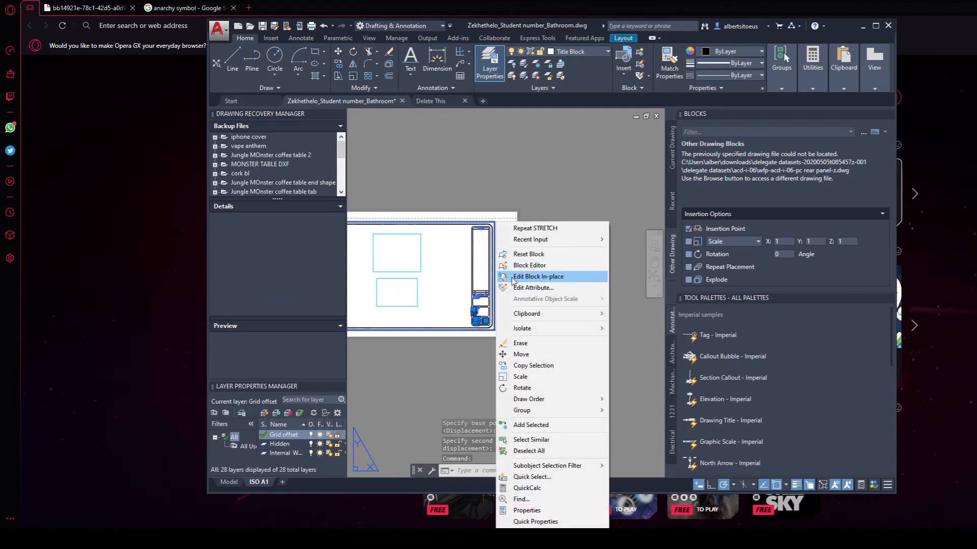
left_click(540, 278)
left_click(493, 343)
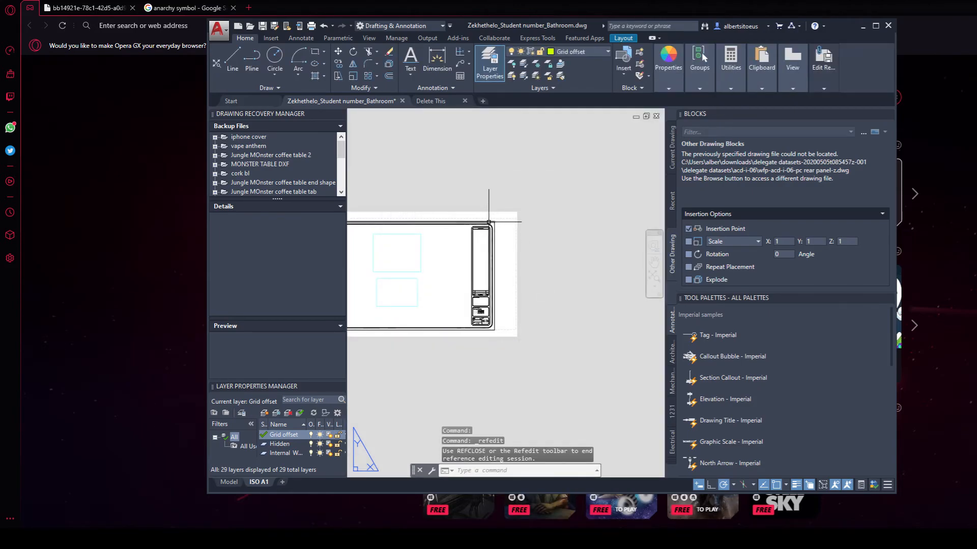
Step: Stretch the border's right side and its information column horizontally to the right printable-area boundary
left_click(558, 188)
left_click(447, 402)
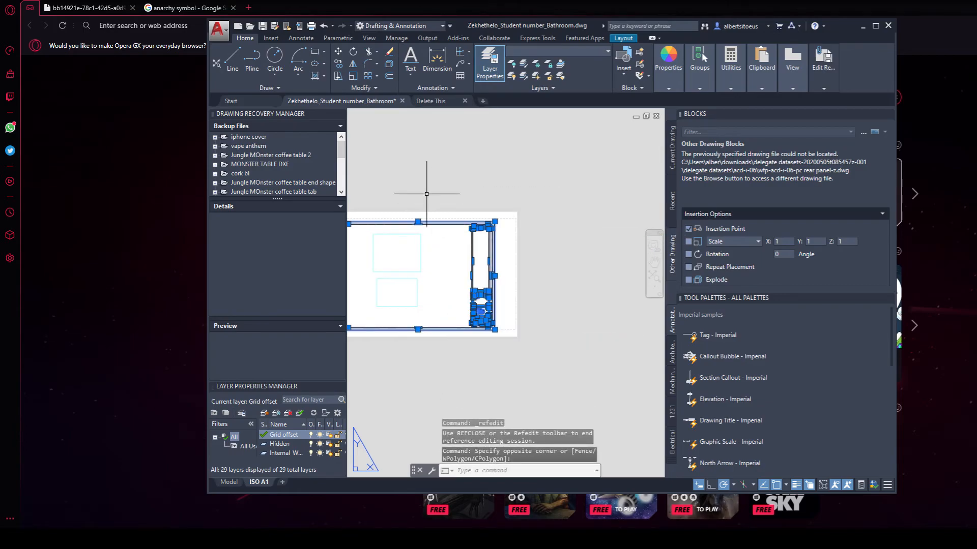
left_click(337, 76)
scroll(489, 311, "up", 3)
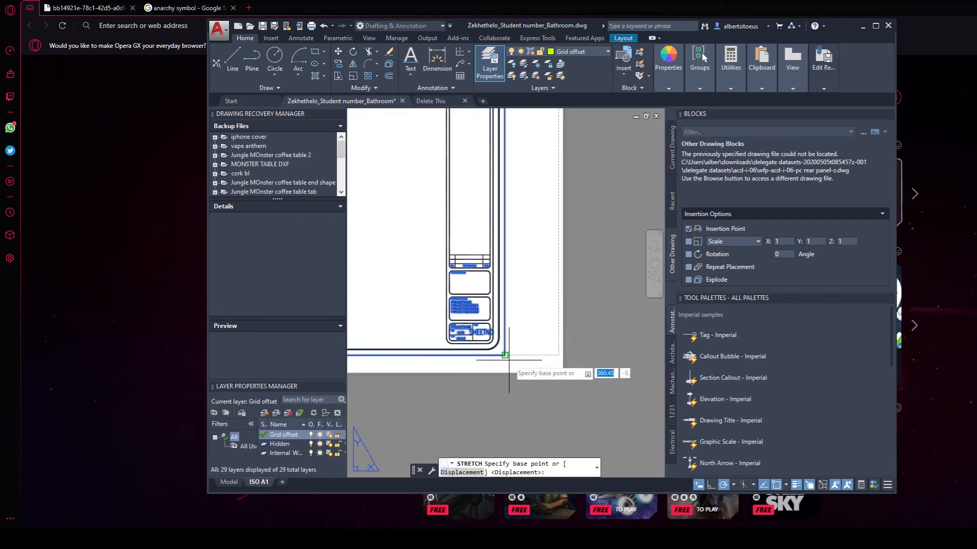
left_click(506, 356)
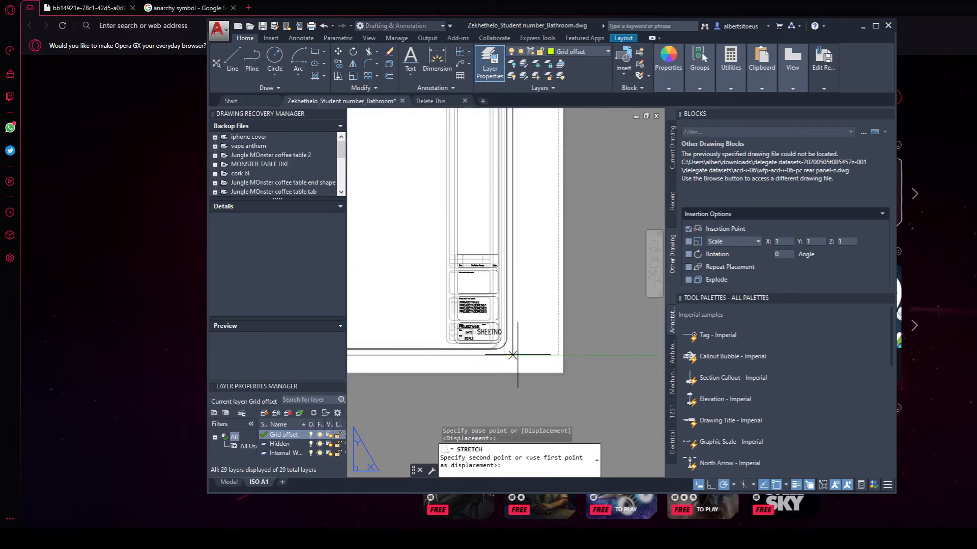
left_click(555, 354)
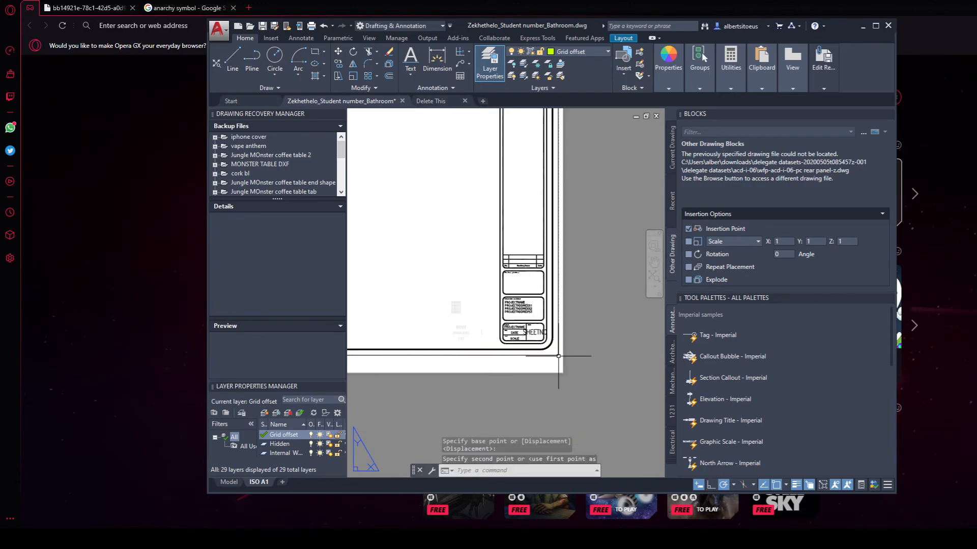
scroll(552, 354, "down", 4)
scroll(545, 292, "up", 4)
scroll(546, 292, "up", 9)
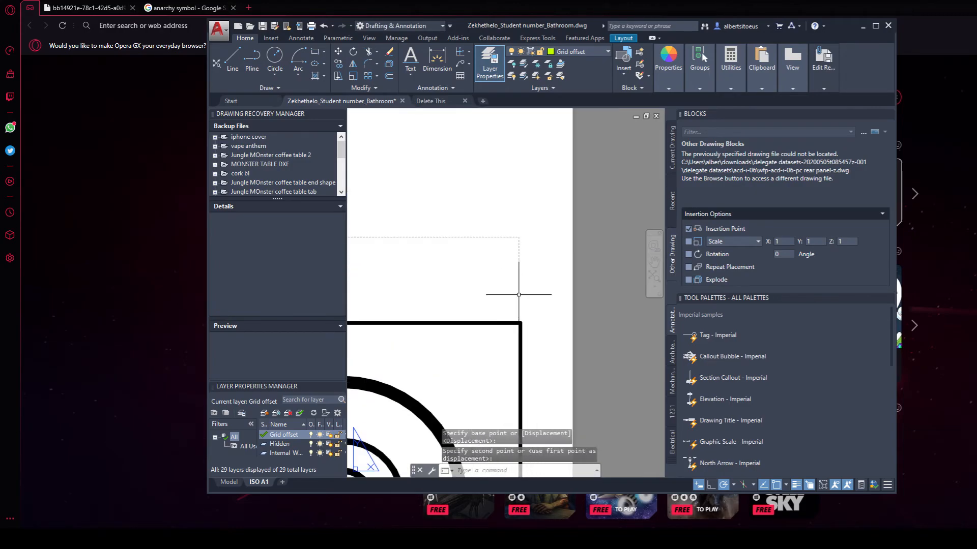
scroll(521, 307, "down", 11)
left_click(338, 76)
scroll(570, 307, "down", 2)
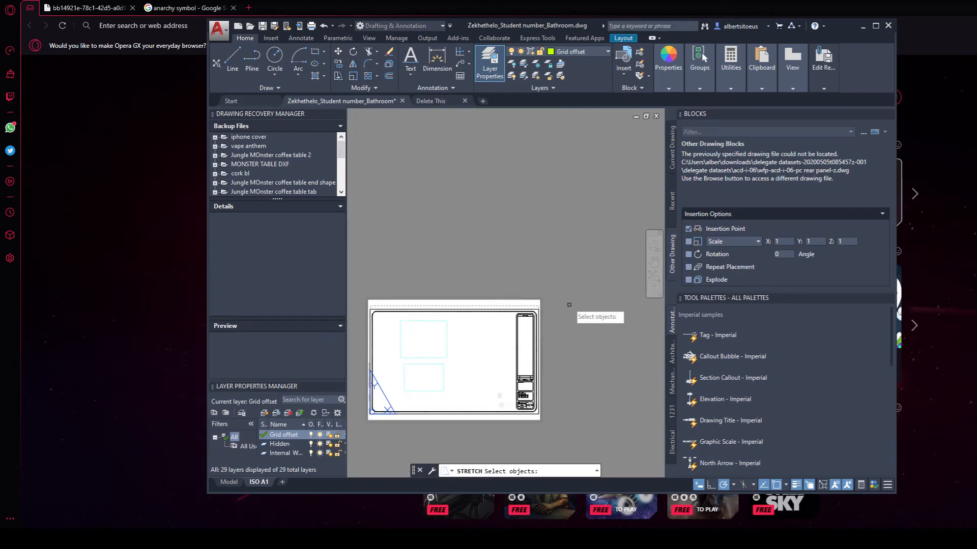
middle_click_drag(569, 307, 560, 221)
left_click(552, 179)
left_click(491, 385)
scroll(512, 329, "up", 5)
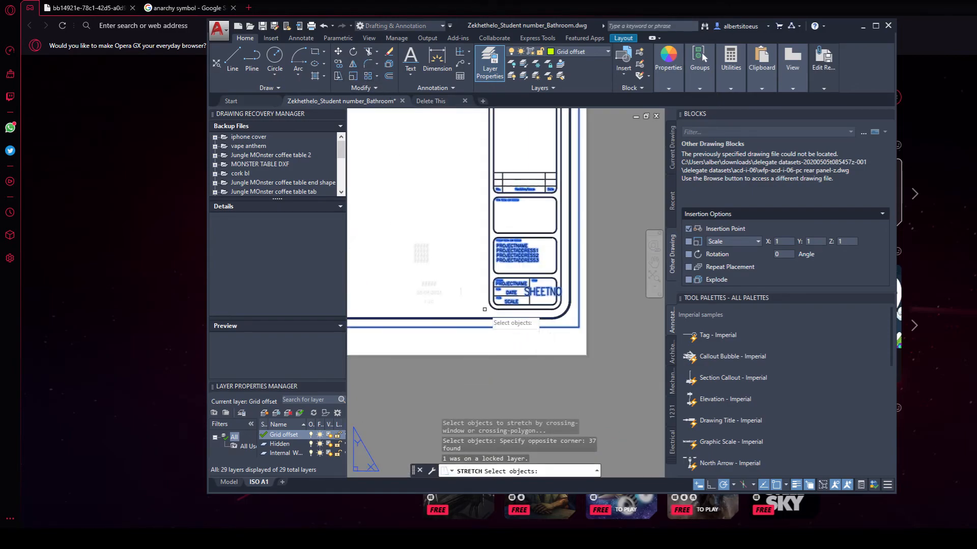
scroll(484, 309, "up", 2)
key("ctrl+z")
key("ctrl+z")
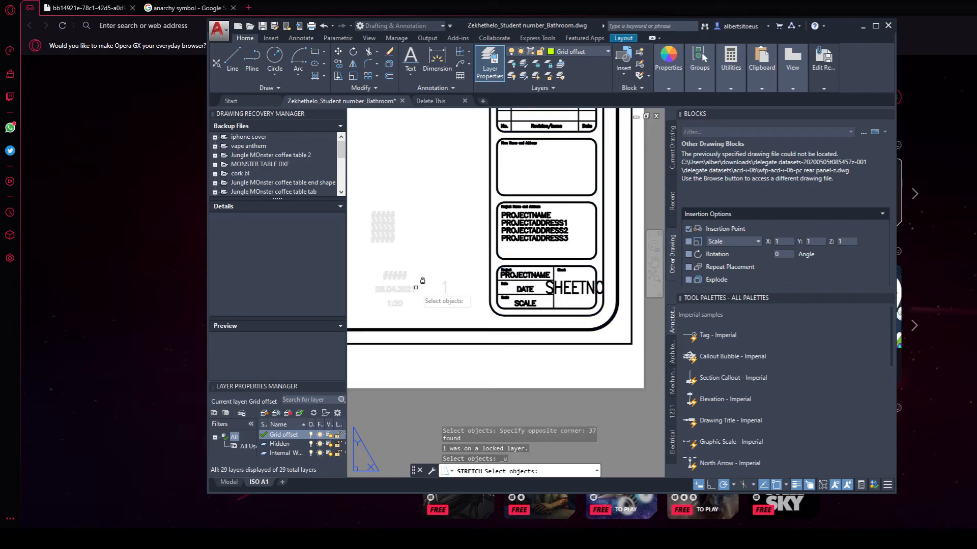
key("Escape")
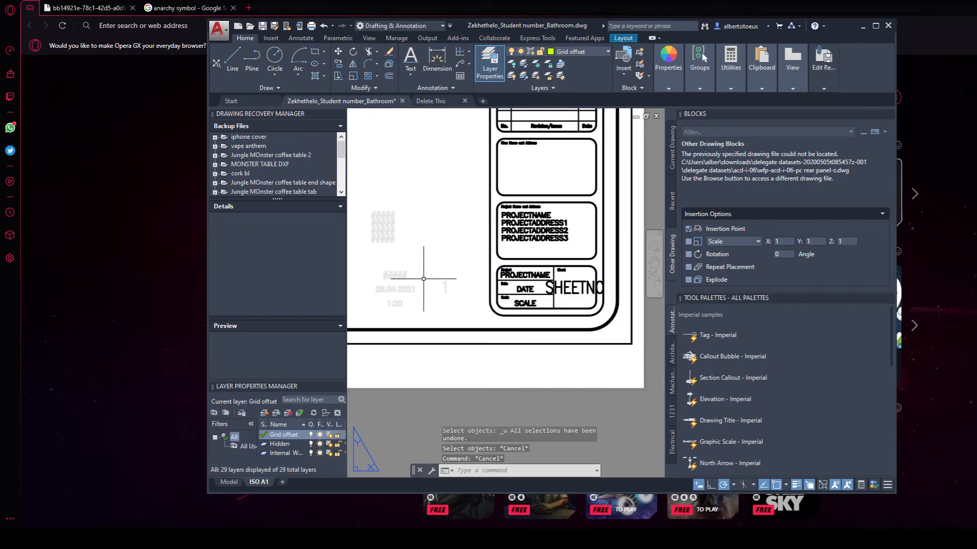
Step: Undo the border's horizontal stretch and the opening of the in-place block editing session
key("ctrl+z")
key("ctrl+z")
key("ctrl+z")
key("ctrl+z")
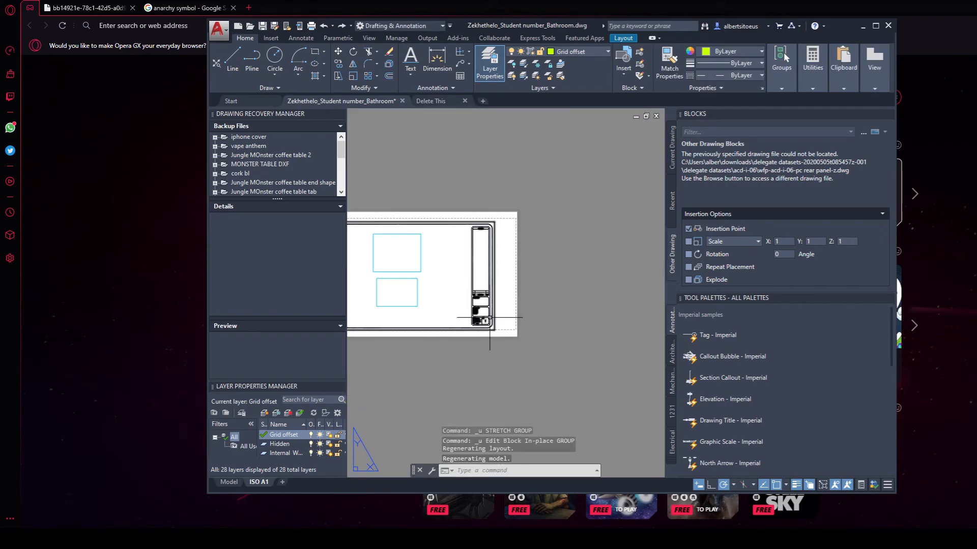
Step: Reopen the Title Block reference for in-place editing with all nested objects selected automatically
scroll(490, 318, "up", 8)
scroll(485, 318, "down", 12)
left_click(471, 322)
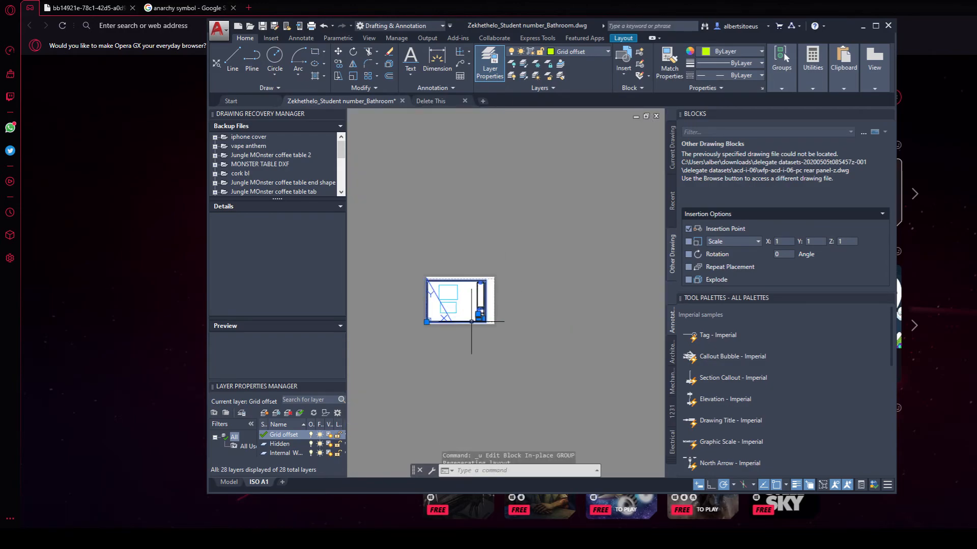
scroll(476, 321, "up", 6)
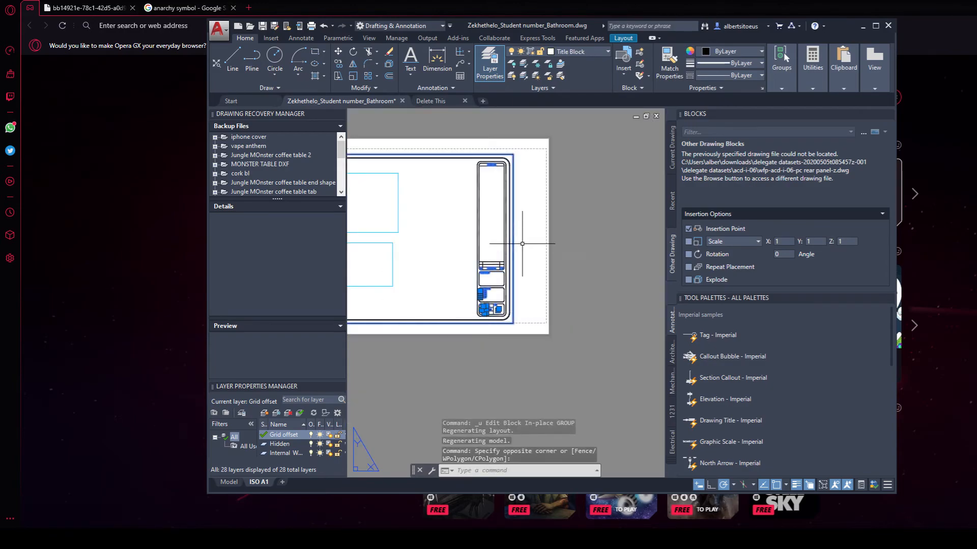
right_click(511, 169)
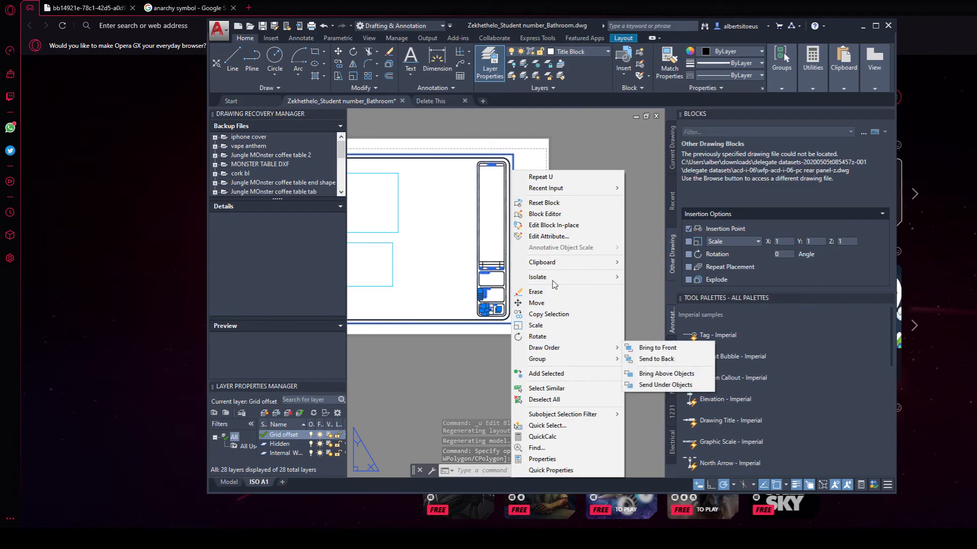
left_click(555, 225)
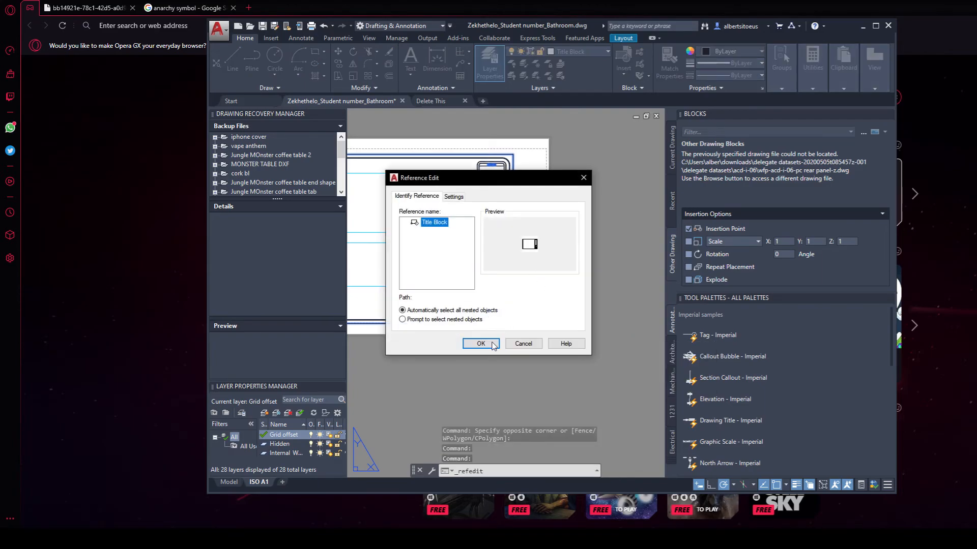
left_click(481, 344)
scroll(490, 331, "up", 6)
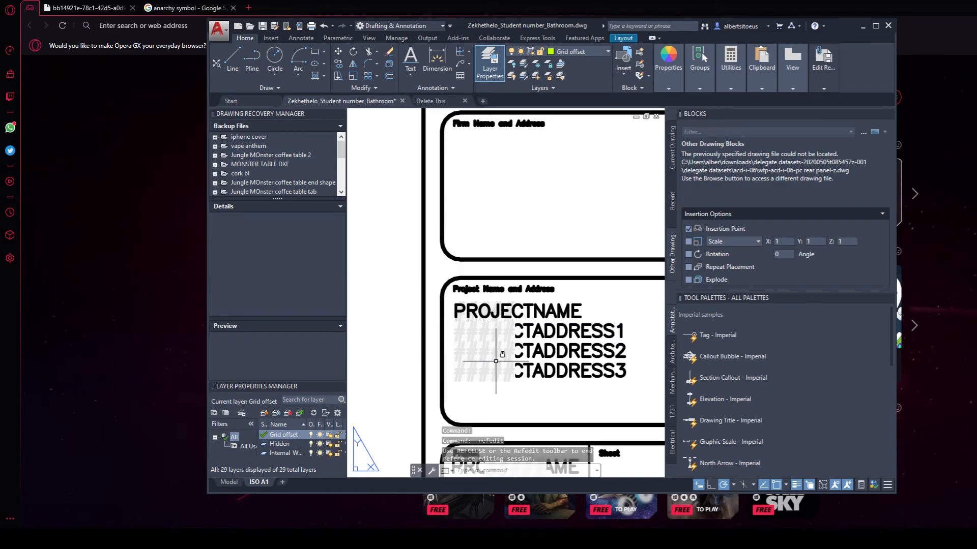
Step: Stretch the border's right side and its information column horizontally from the lower-right corner to the printable area's right boundary
scroll(500, 326, "down", 4)
scroll(508, 327, "up", 3)
scroll(501, 284, "down", 3)
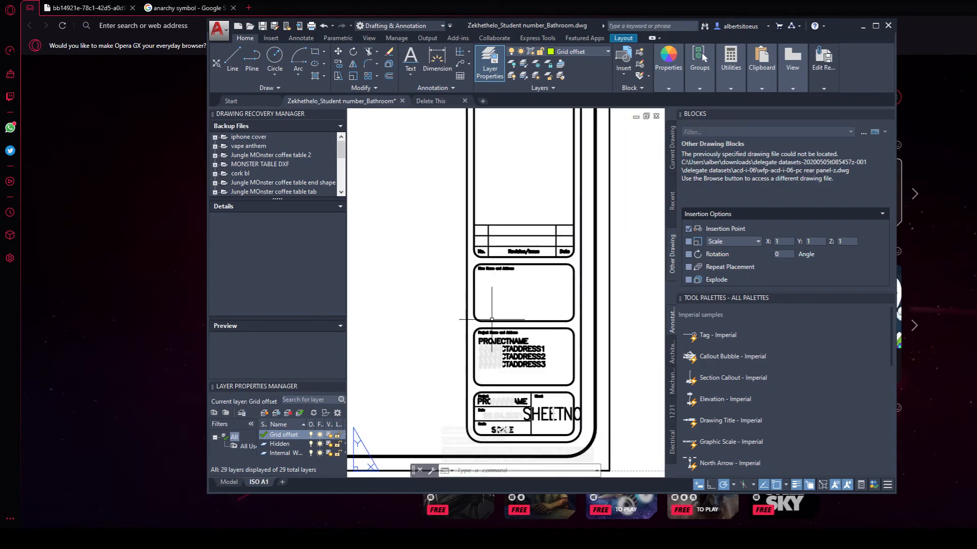
scroll(523, 314, "down", 5)
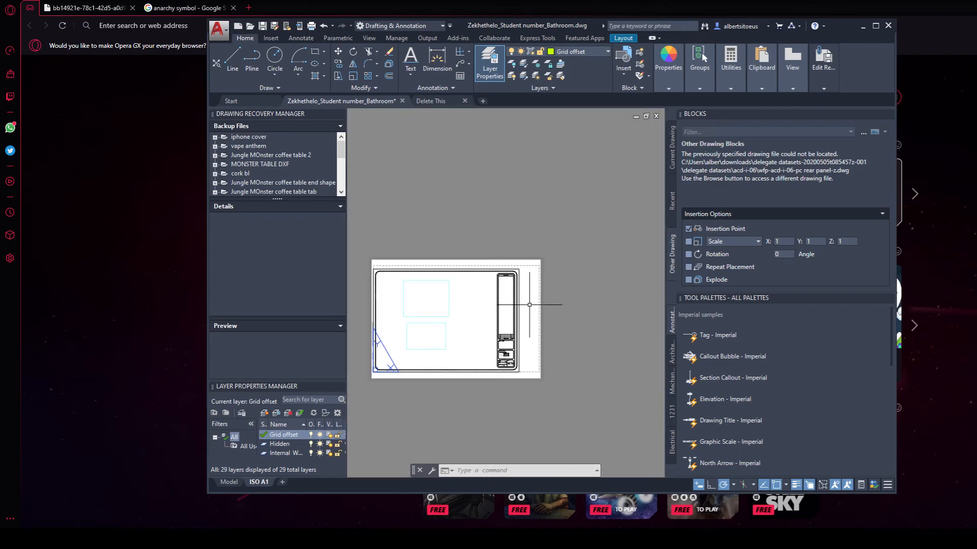
left_click(339, 77)
left_click(610, 236)
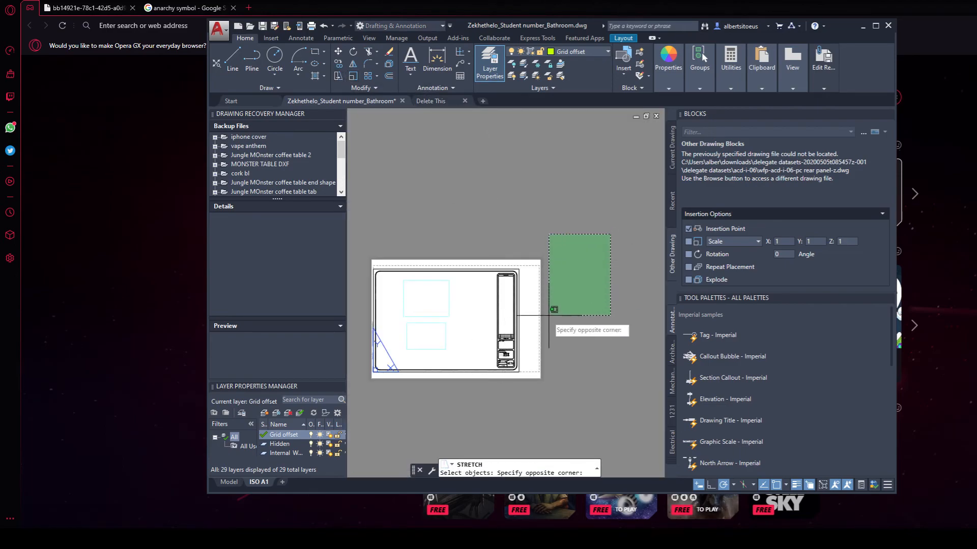
left_click(486, 424)
key("Return")
scroll(520, 398, "up", 5)
left_click(493, 375)
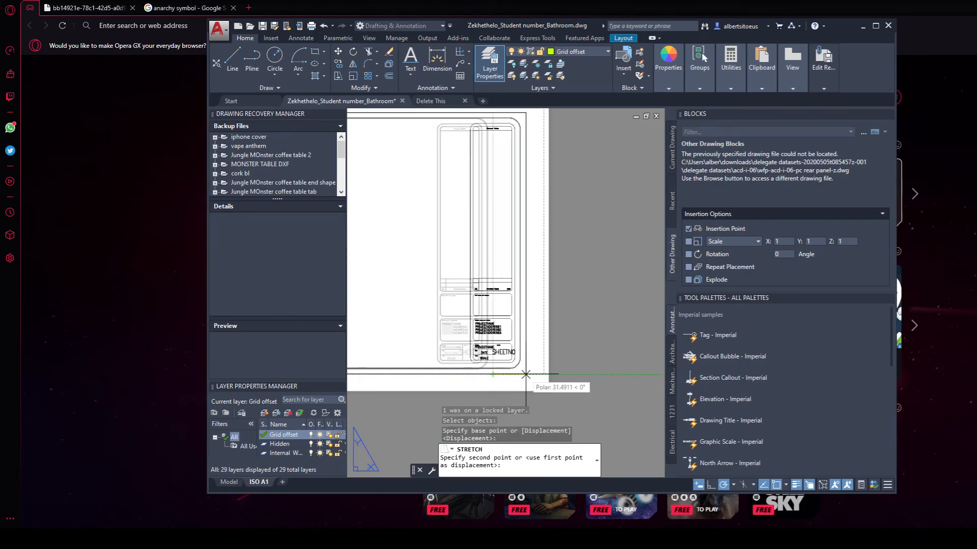
left_click(538, 375)
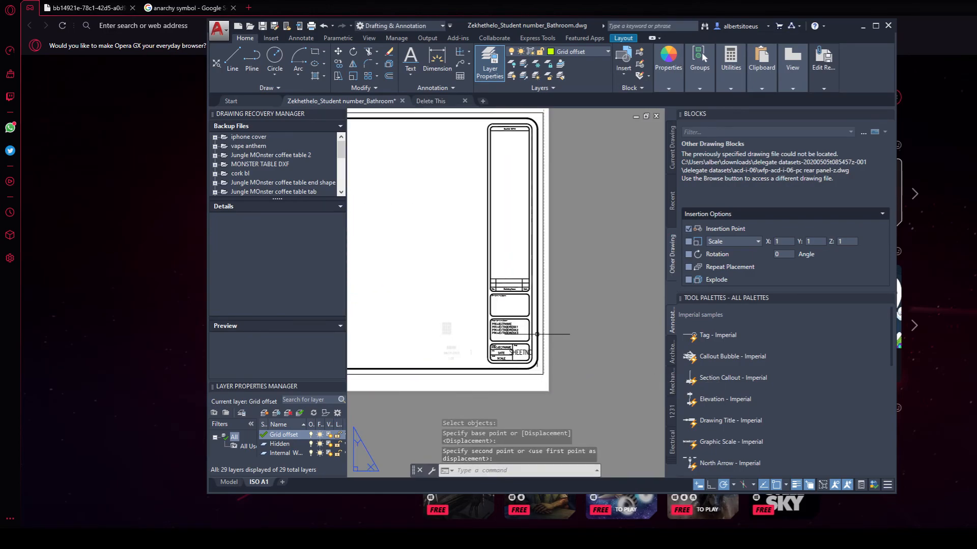
Step: Stretch the border's top edge and the information column's top vertically up toward the printable area's upper boundary
scroll(541, 296, "down", 5)
scroll(541, 297, "up", 4)
scroll(530, 282, "down", 4)
middle_click_drag(421, 224, 468, 252)
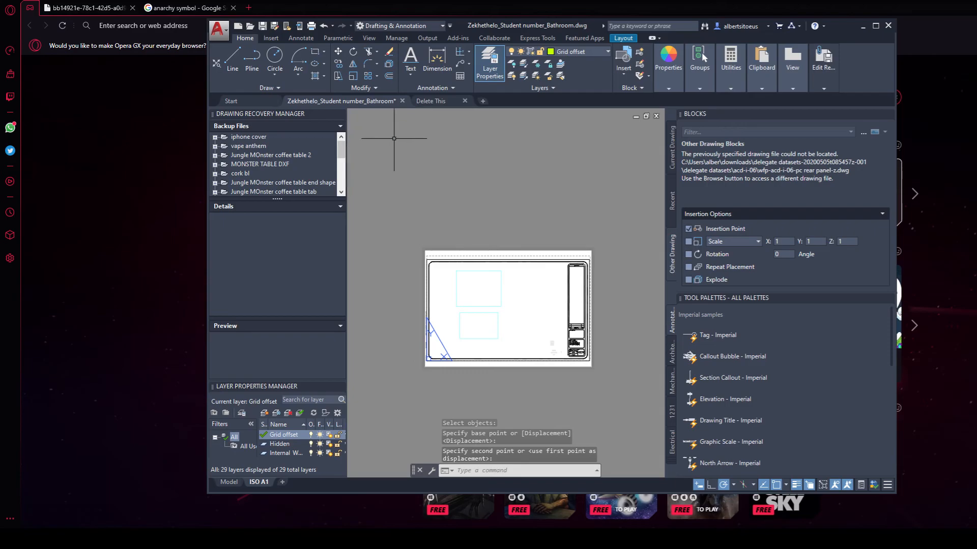
left_click(338, 76)
left_click(614, 250)
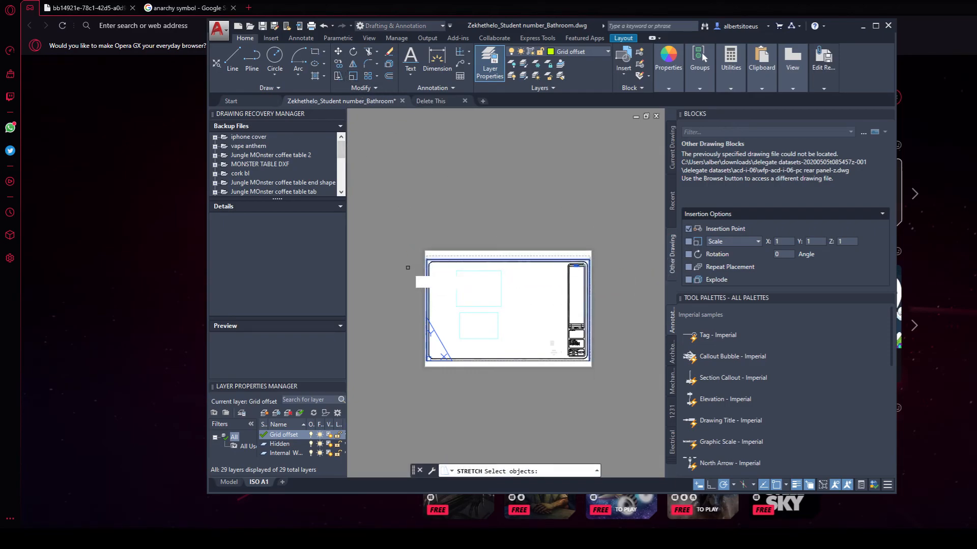
left_click(408, 267)
scroll(585, 262, "up", 3)
key("Return")
scroll(538, 260, "up", 2)
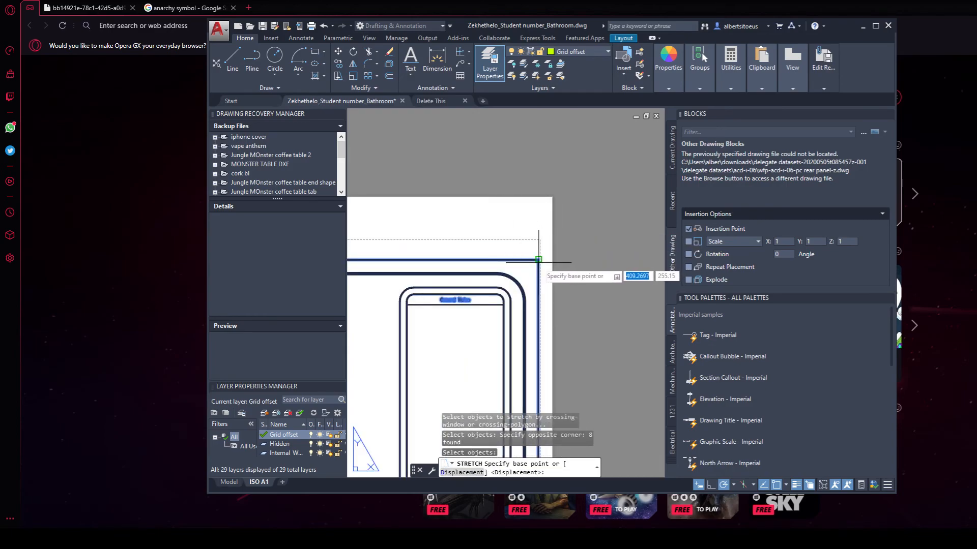
left_click(538, 260)
left_click(538, 244)
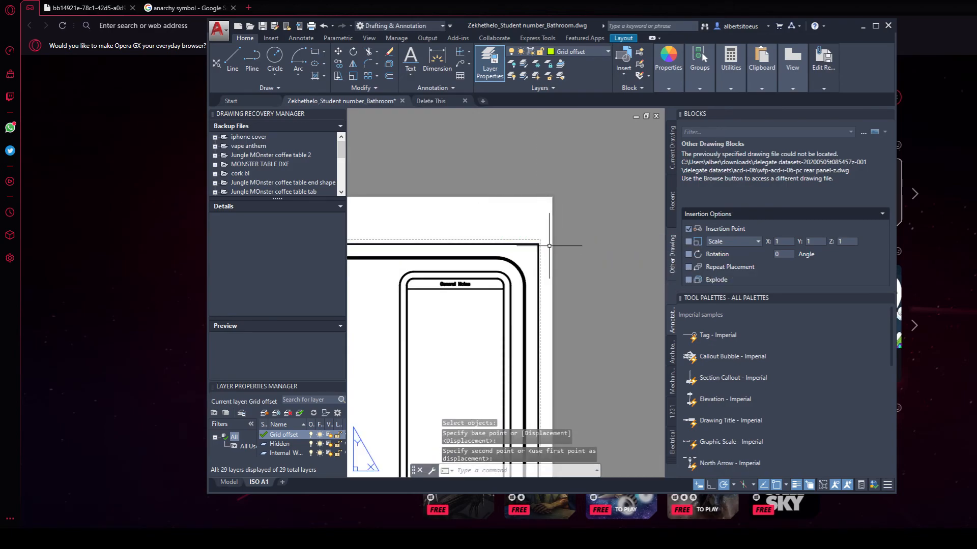
scroll(522, 244, "up", 1)
scroll(538, 204, "down", 4)
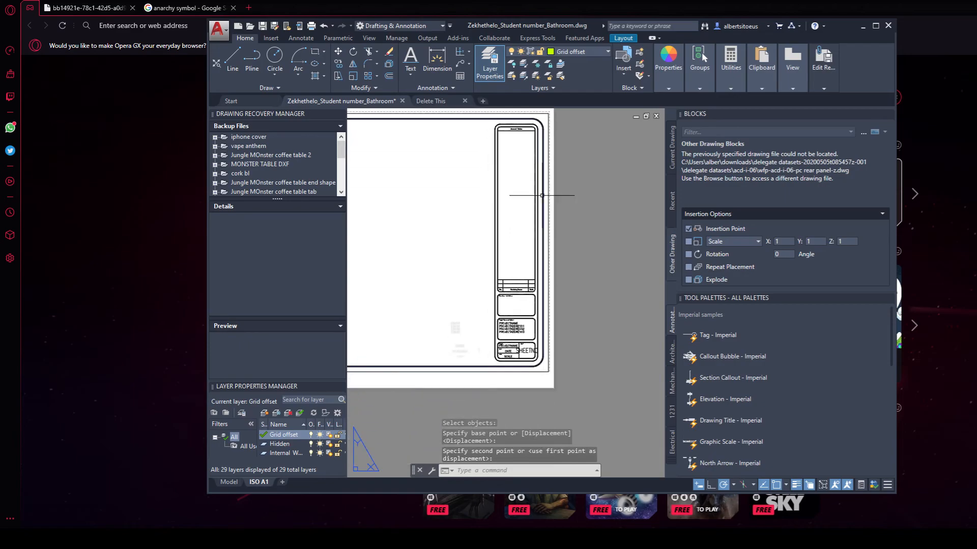
Step: Close the SHEETNO attribute definition without editing its values and delete the attribute from the title block's Sheet box
scroll(541, 385, "up", 3)
scroll(540, 355, "down", 4)
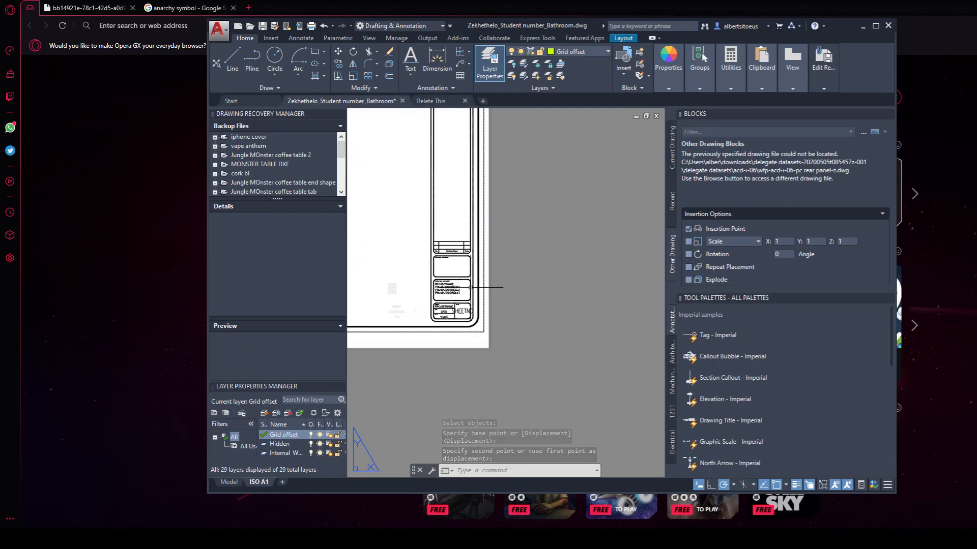
scroll(473, 284, "up", 6)
left_click(521, 294)
double_click(520, 294)
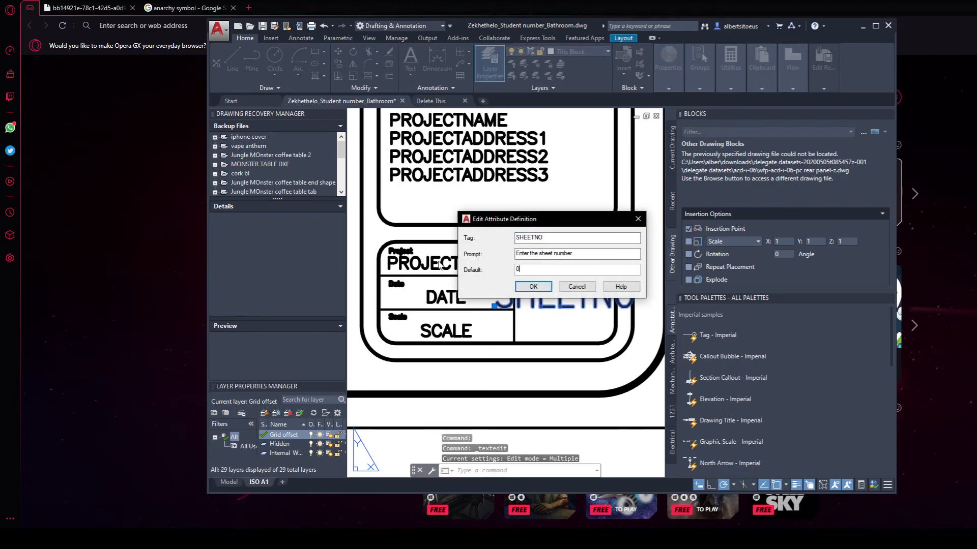
key("Return")
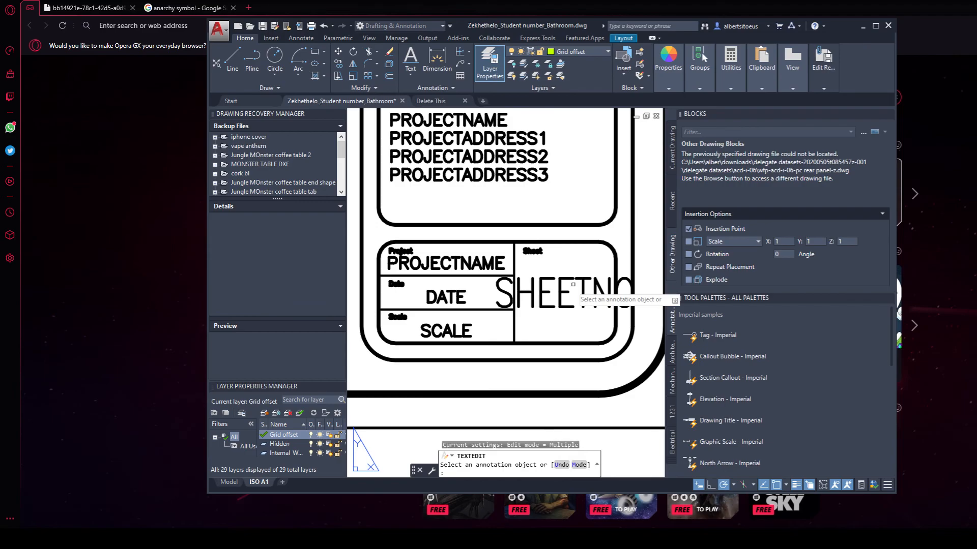
right_click(552, 291)
left_click(554, 295)
left_click(552, 293)
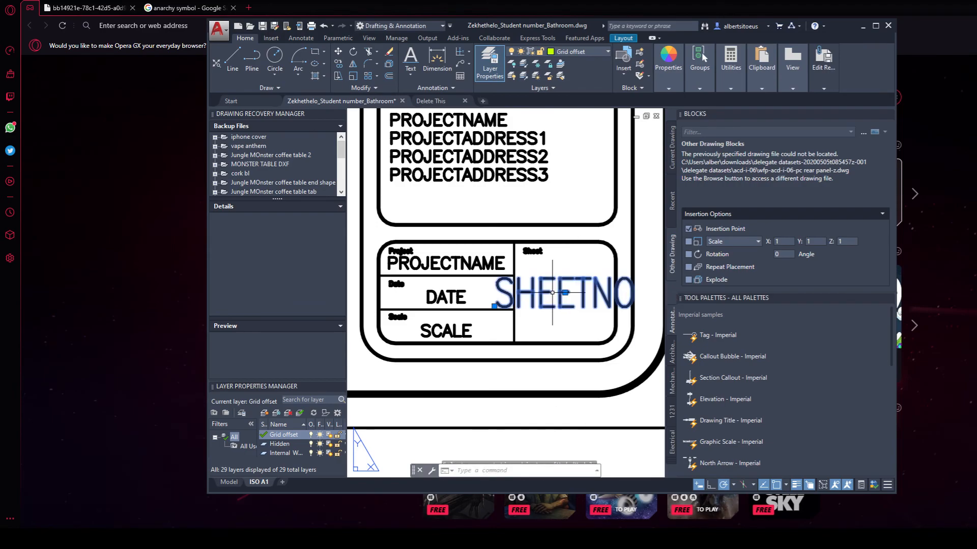
key("Delete")
scroll(577, 280, "down", 5)
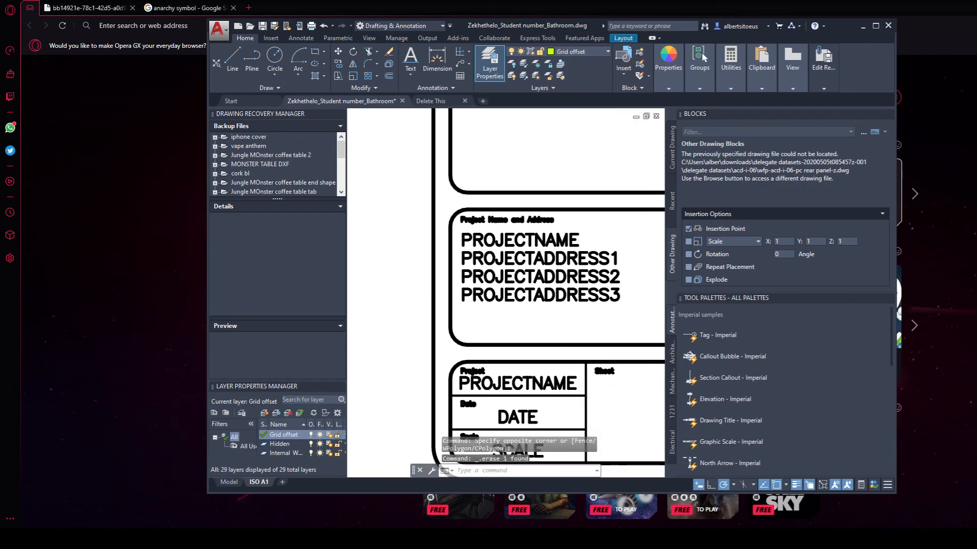
Step: Unlock the Title Block-RefEdit0 layer that holds the faded attribute text beside the information column
scroll(507, 283, "up", 3)
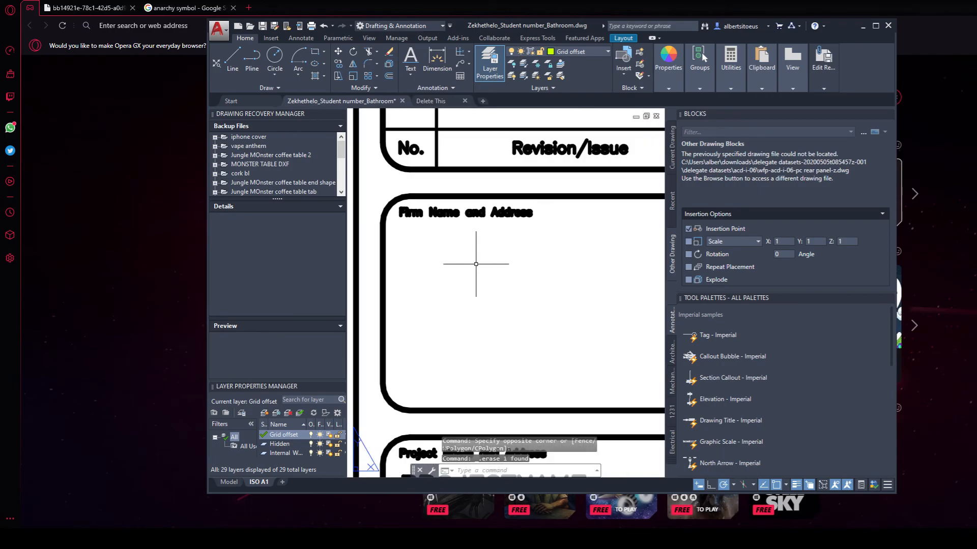
scroll(467, 264, "down", 4)
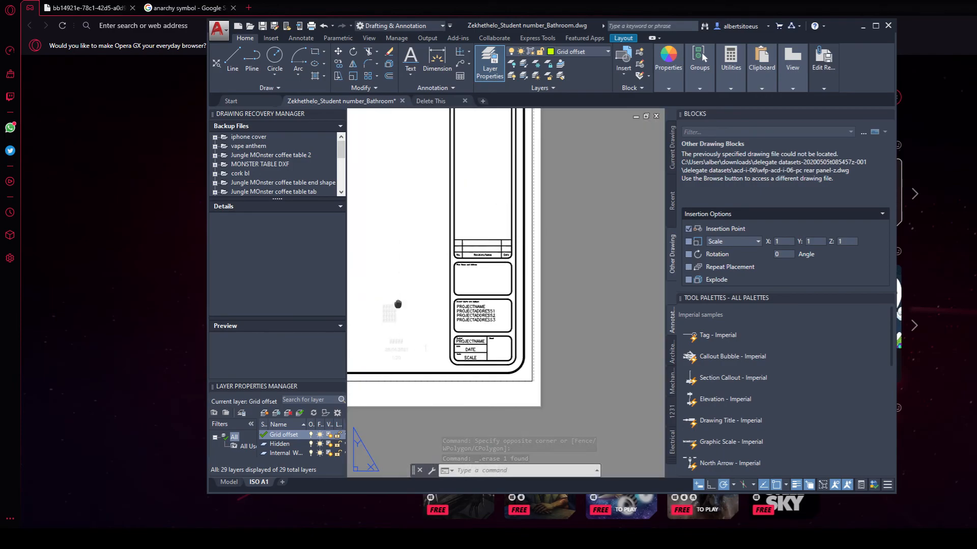
middle_click_drag(398, 303, 508, 259)
left_click(492, 265)
left_click(504, 268)
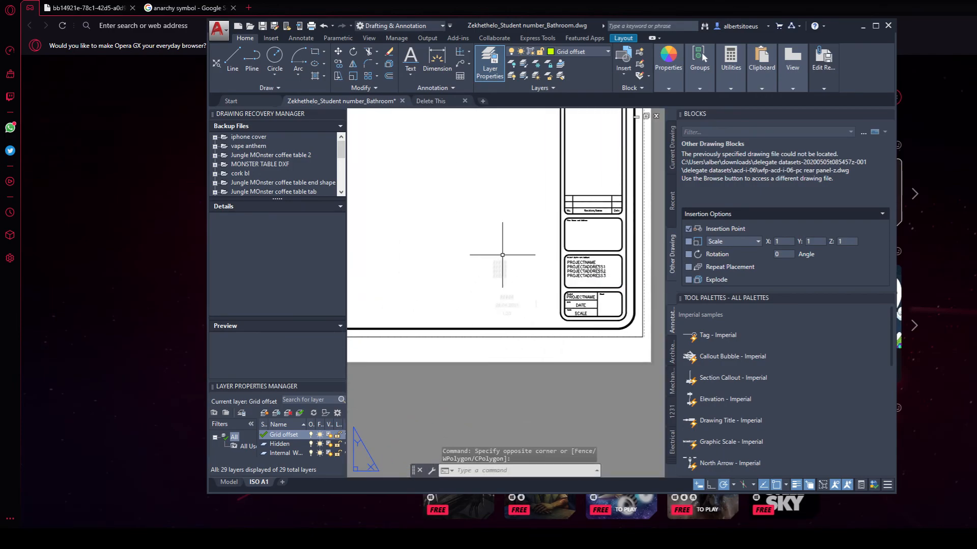
left_click(501, 264)
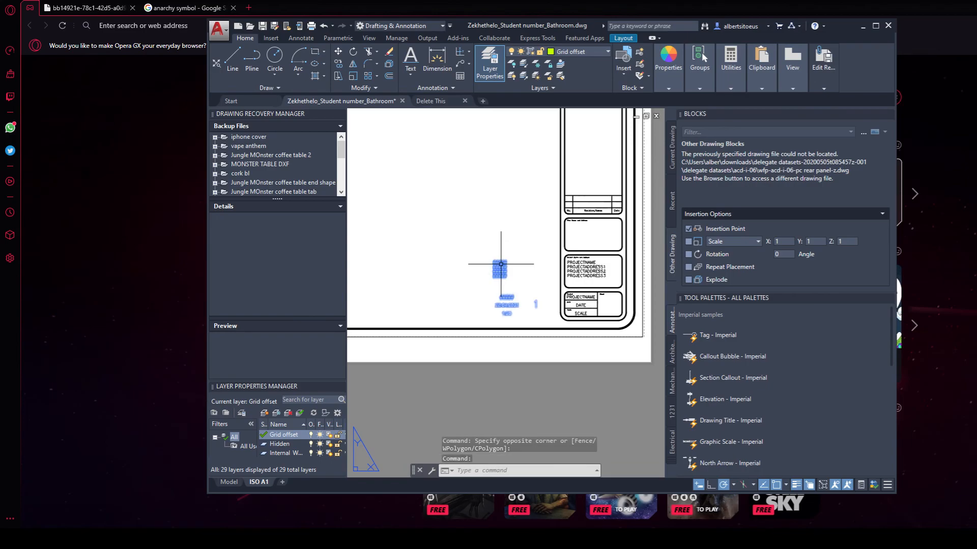
left_click(576, 52)
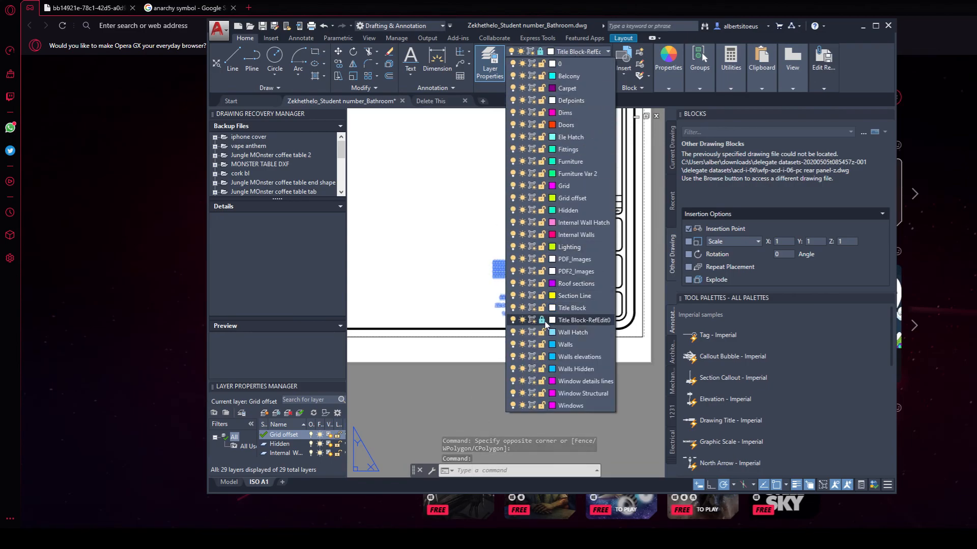
left_click(542, 320)
Step: Try to erase the grey placeholder, date, scale and sheet number text beside the information column
left_click(465, 238)
left_click(465, 230)
left_click(474, 228)
scroll(520, 287, "up", 6)
scroll(520, 286, "down", 6)
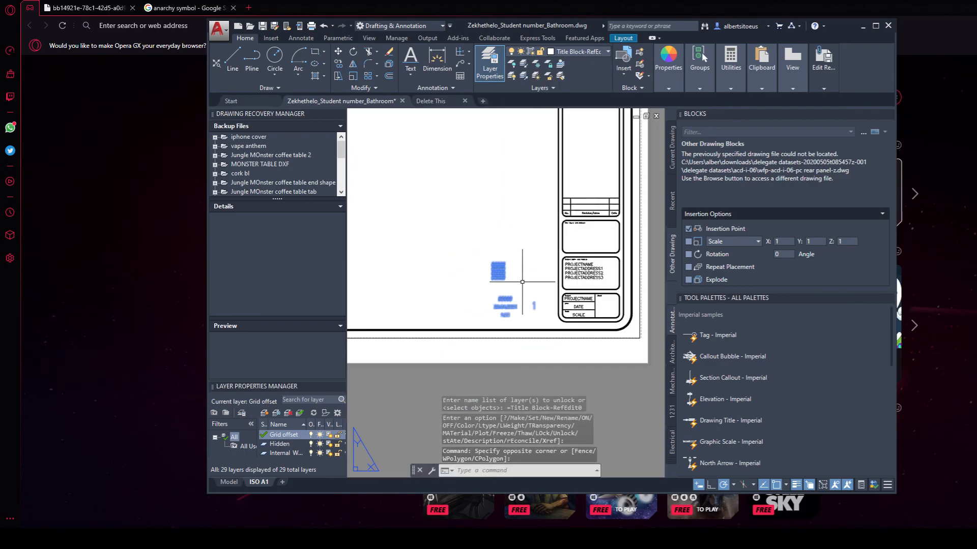
key("Escape")
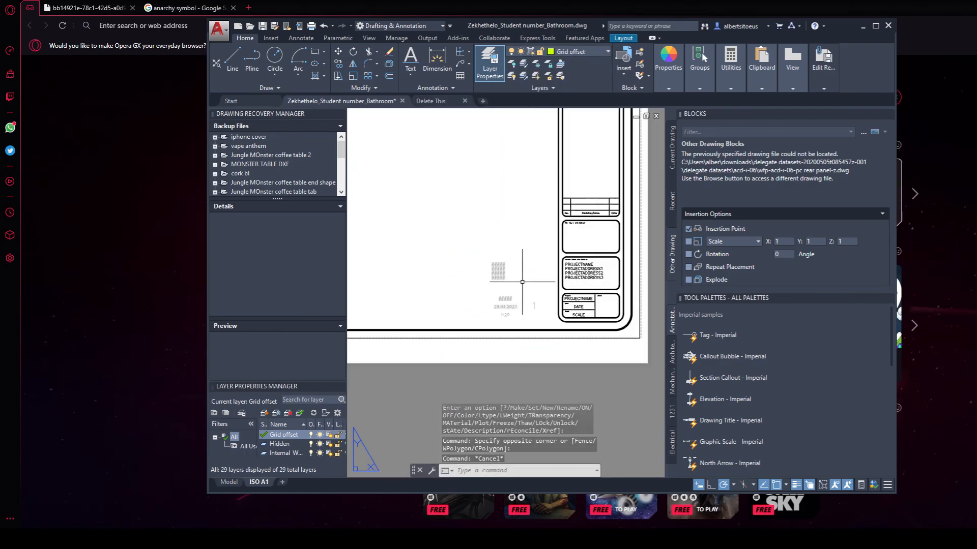
left_click(537, 240)
left_click(491, 326)
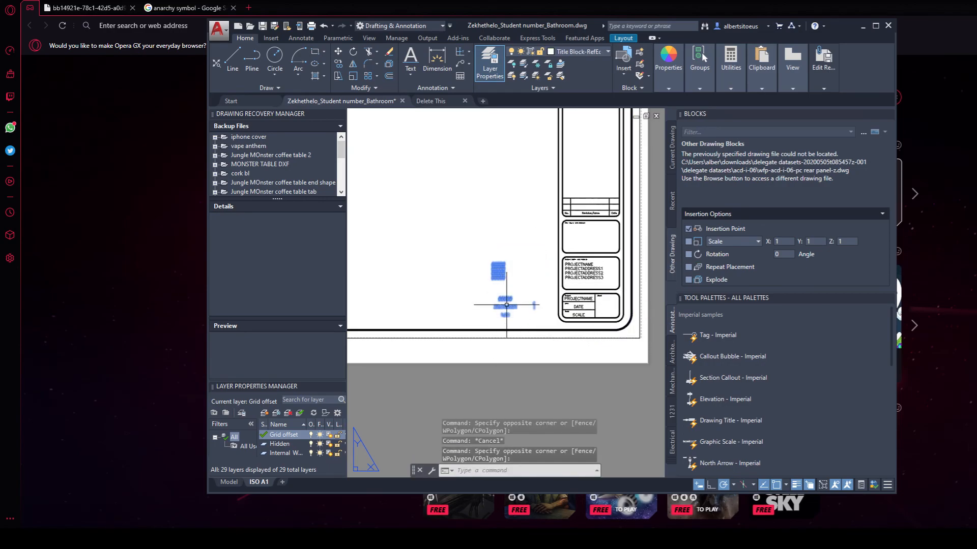
key("Delete")
key("Return")
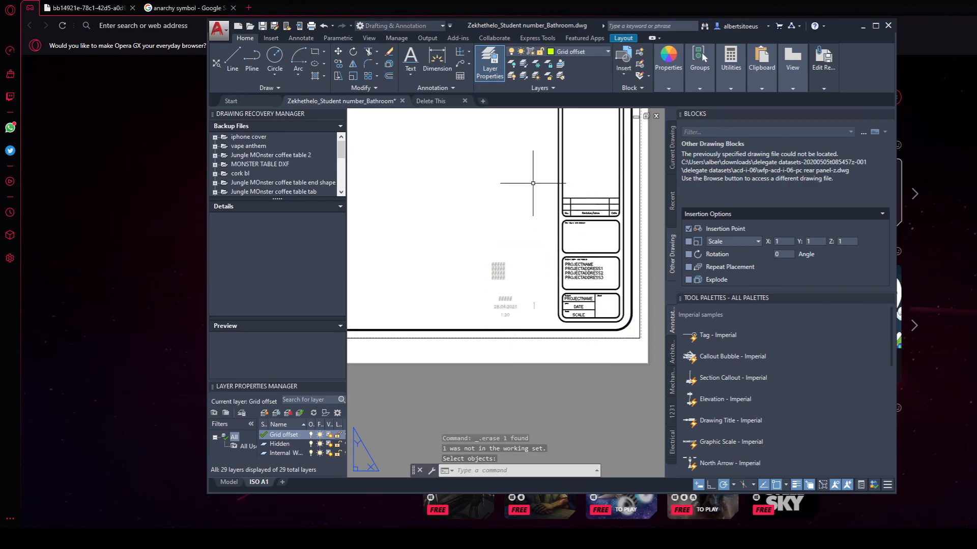
Step: Check which layer holds the grey placeholder text beside the information column and review that layer's state, then clear the selection
left_click(542, 245)
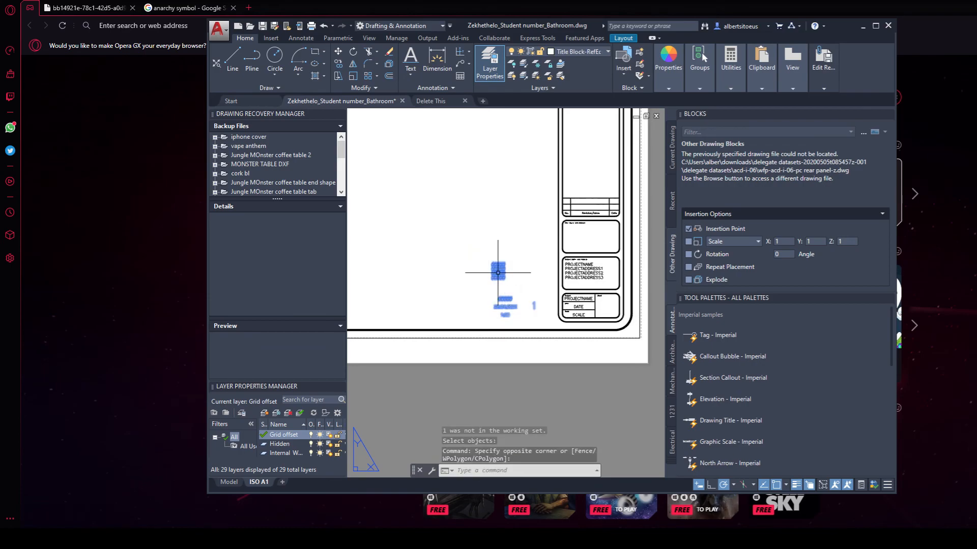
key("Escape")
key("Escape")
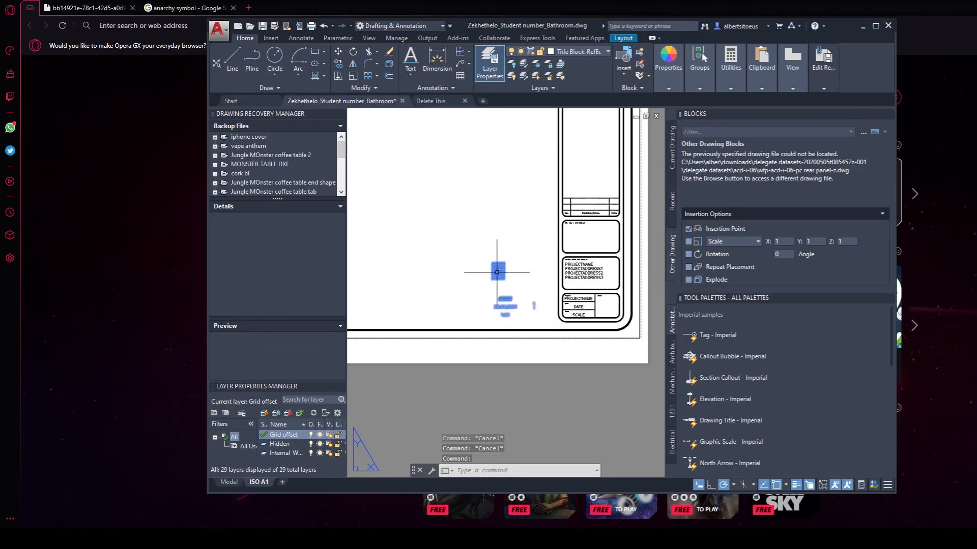
left_click(571, 53)
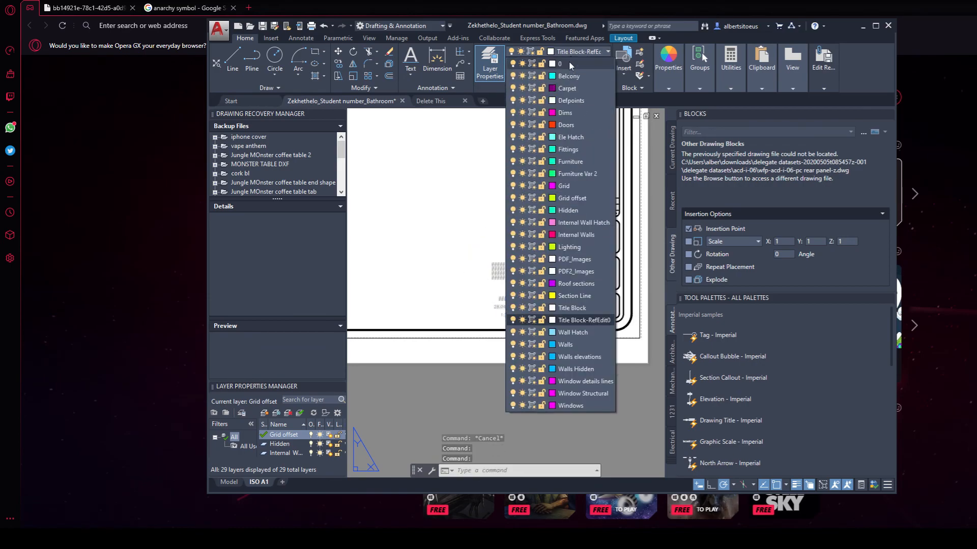
left_click(432, 303)
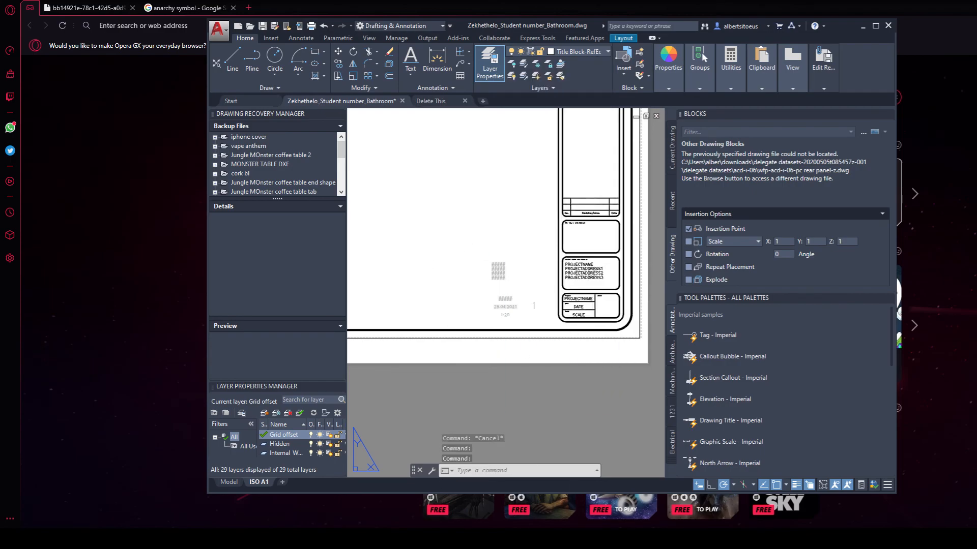
left_click(623, 292)
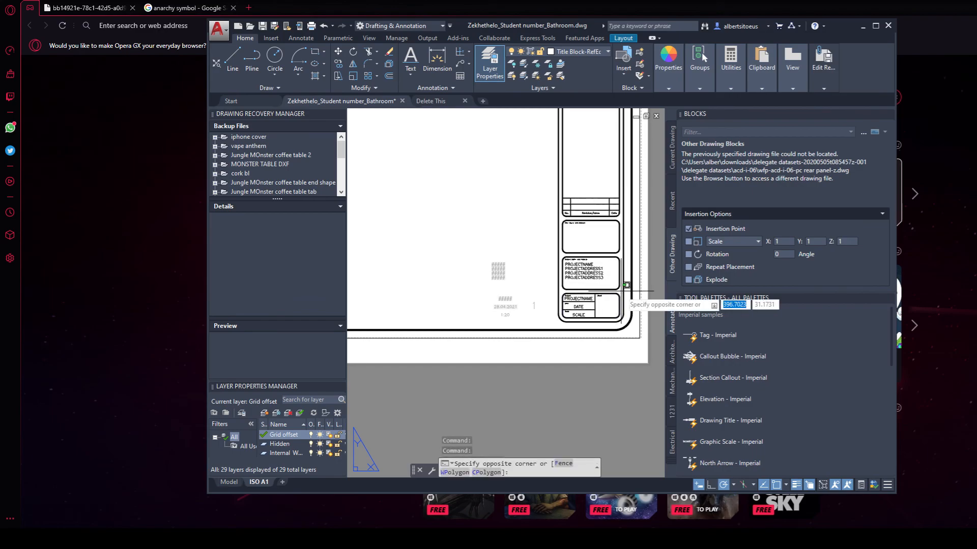
left_click(612, 283)
key("Escape")
key("Escape")
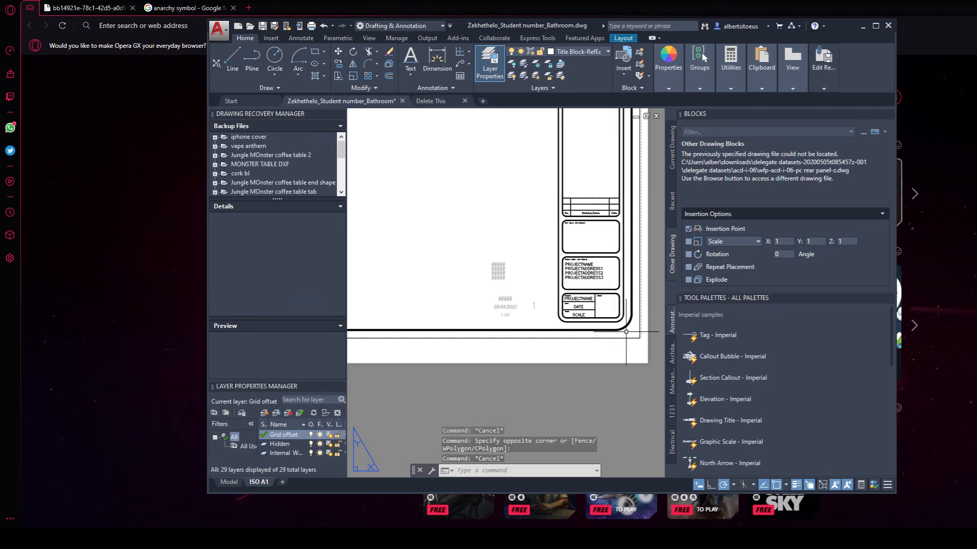
Step: Try once more to erase the grey placeholder, date, scale and sheet number text using a crossing selection
left_click(516, 270)
left_click(487, 297)
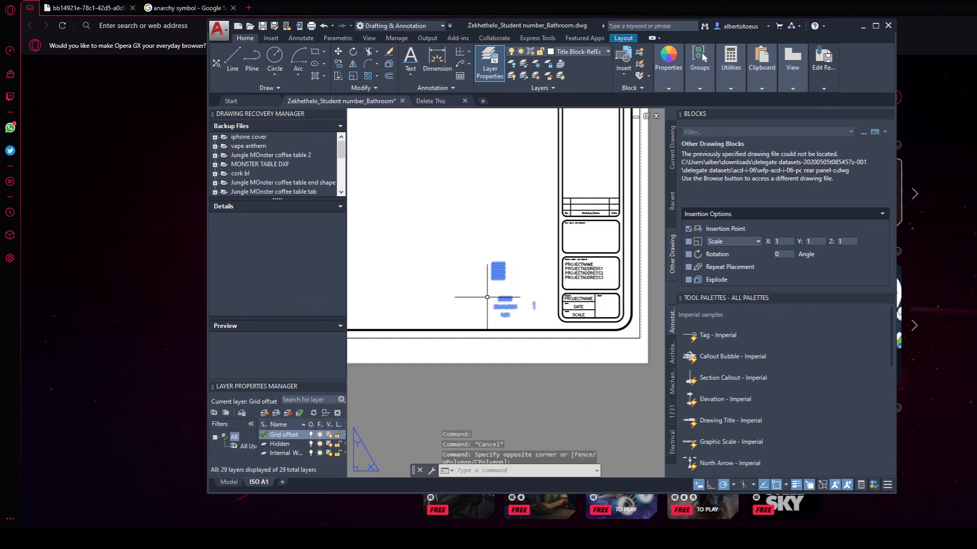
key("Escape")
scroll(485, 296, "down", 5)
left_click(508, 279)
left_click(493, 298)
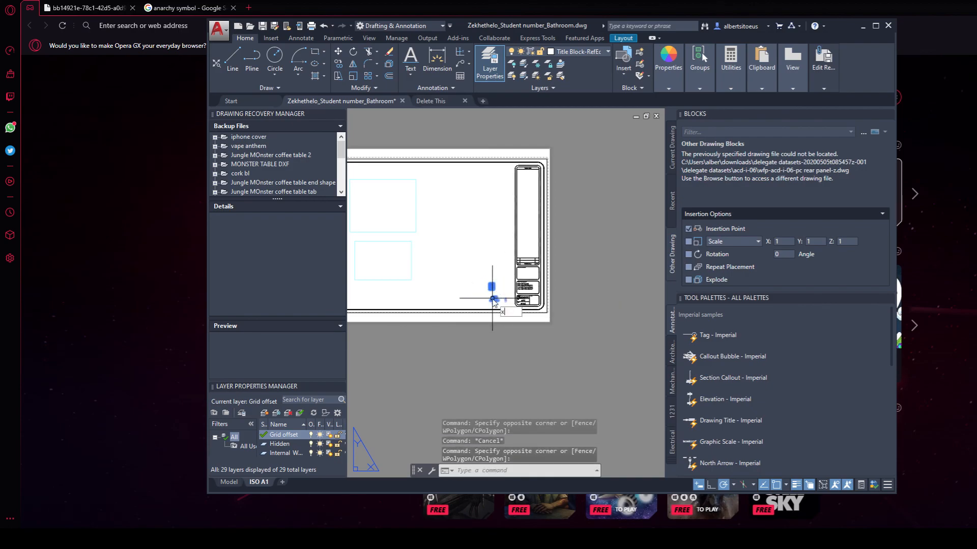
key("Return")
key("Escape")
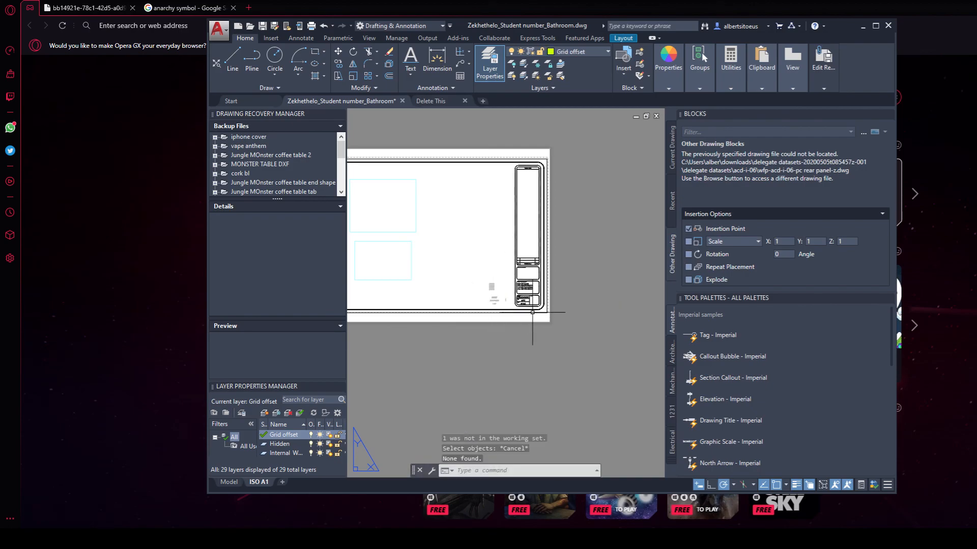
Step: Undo the layer unlock, the SHEETNO deletion and the in-place title block edits back to the state before block editing
scroll(486, 282, "up", 5)
scroll(484, 282, "down", 5)
middle_click_drag(479, 281, 546, 308)
key("ctrl+z")
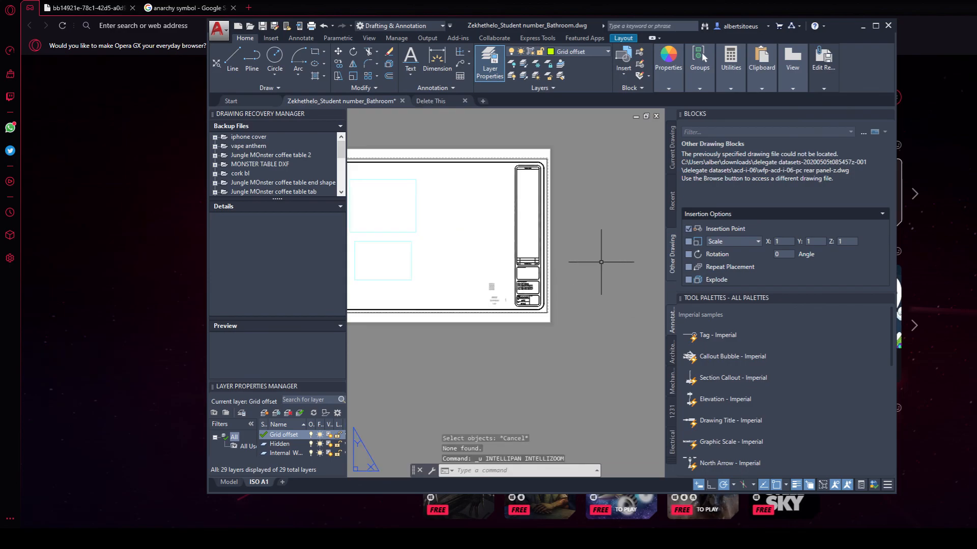
key("ctrl+z")
key("ctrl+z")
key("ctrl+z")
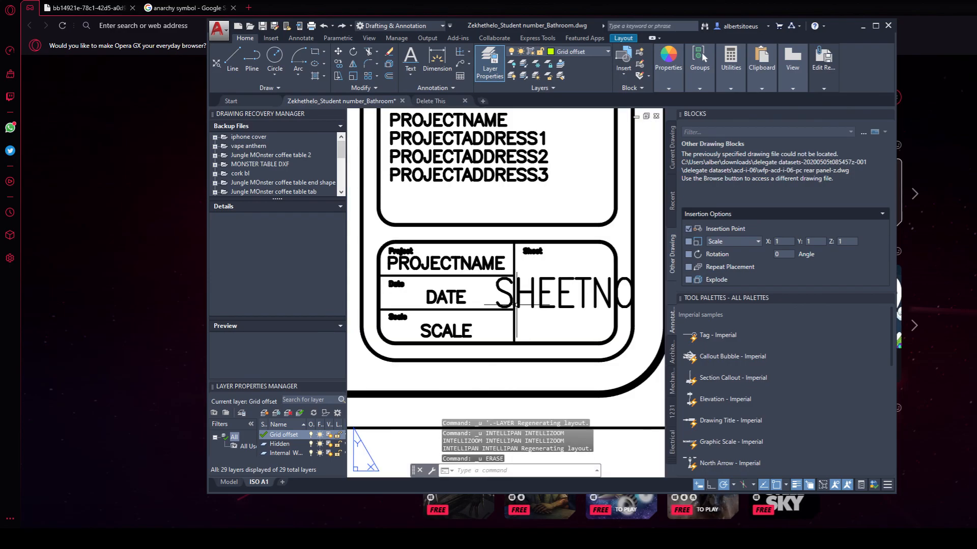
key("ctrl+z")
key("ctrl+z")
key("ctrl+z")
key("ctrl+z")
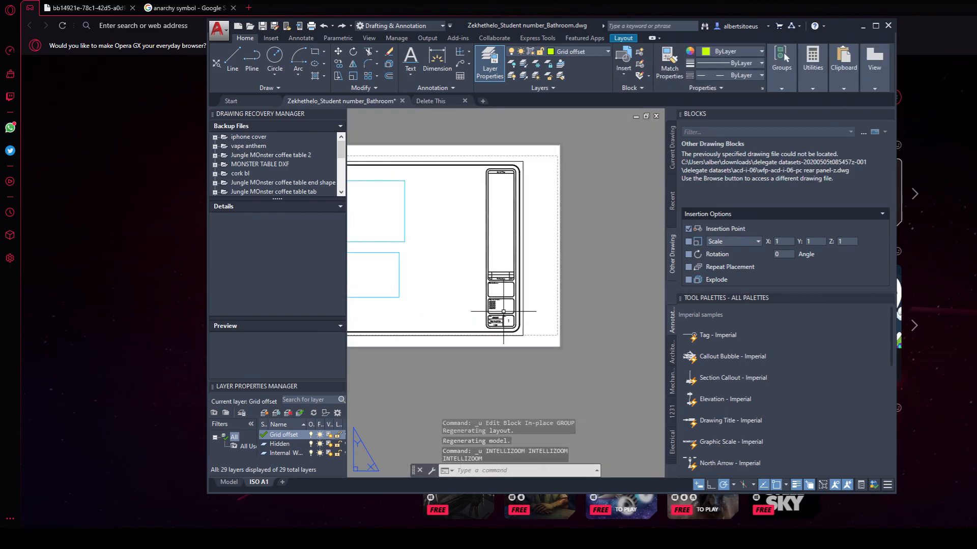
Step: Undo the page setup change to restore the original ISO A1 sheet with both bathroom viewports
key("ctrl+z")
key("ctrl+z")
key("ctrl+z")
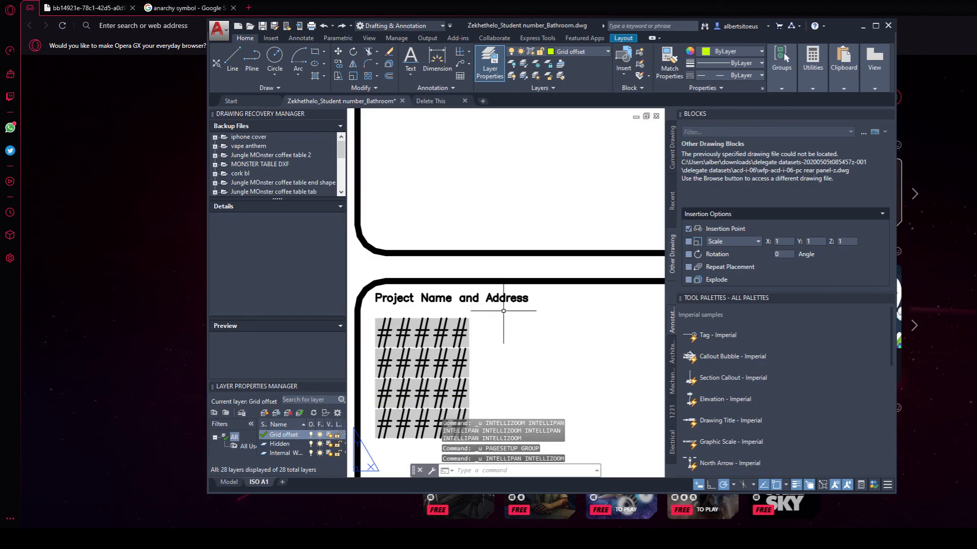
key("Escape")
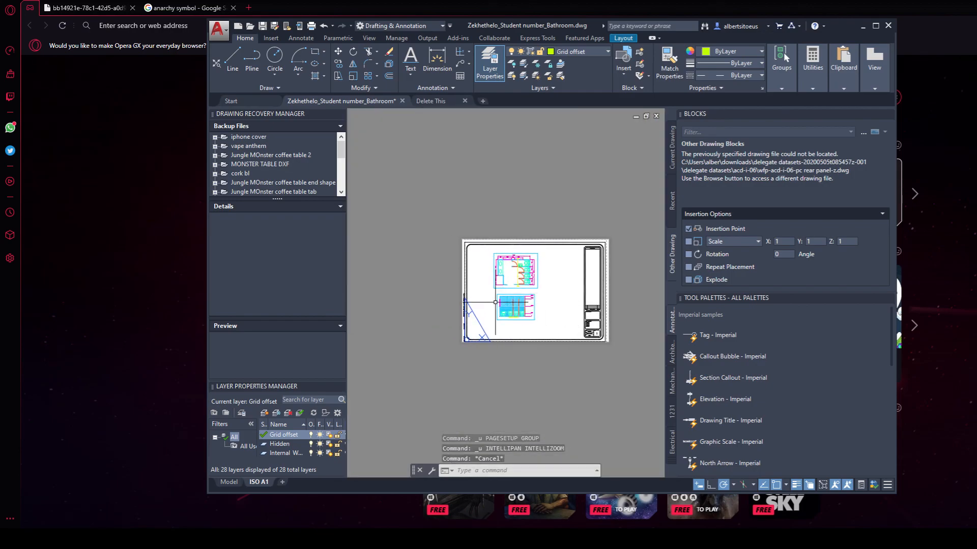
scroll(496, 292, "up", 6)
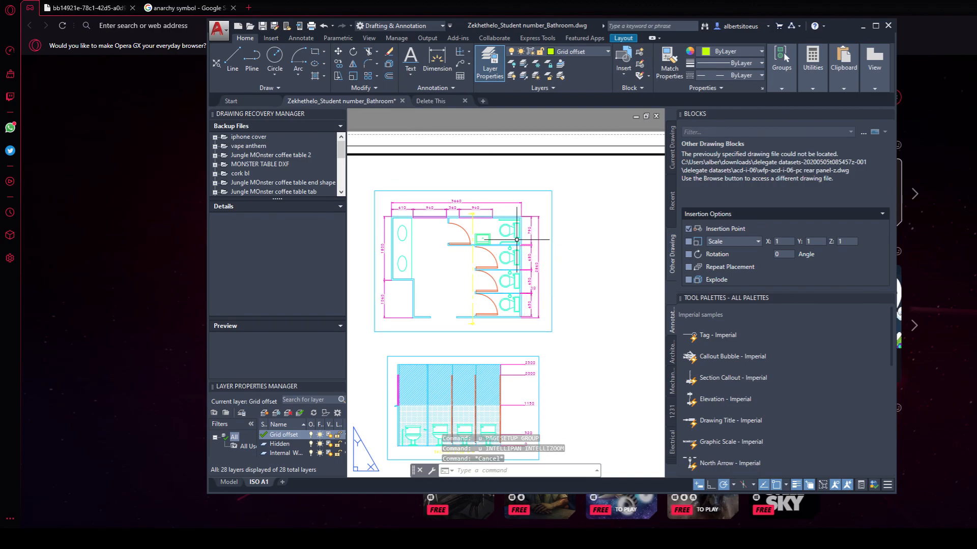
scroll(486, 248, "down", 2)
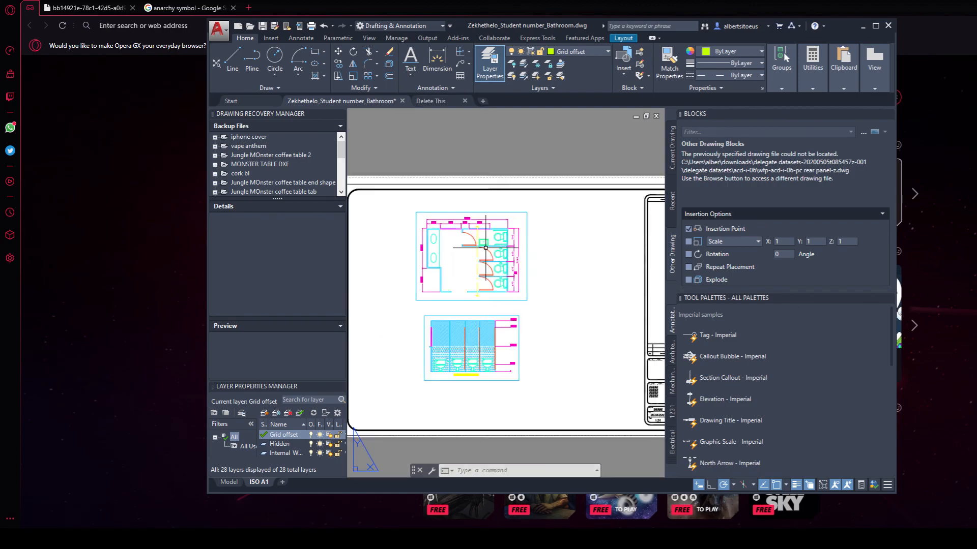